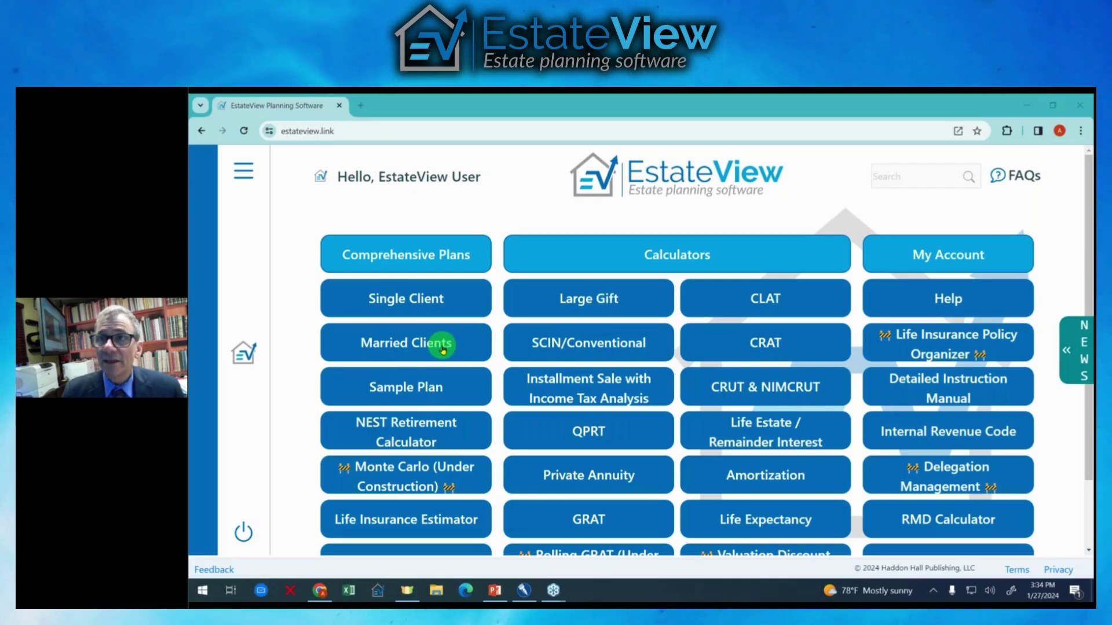
- Open the comprehensive plan for married clients and look through its assumptions from strategies to the life insurance policies
click(443, 347)
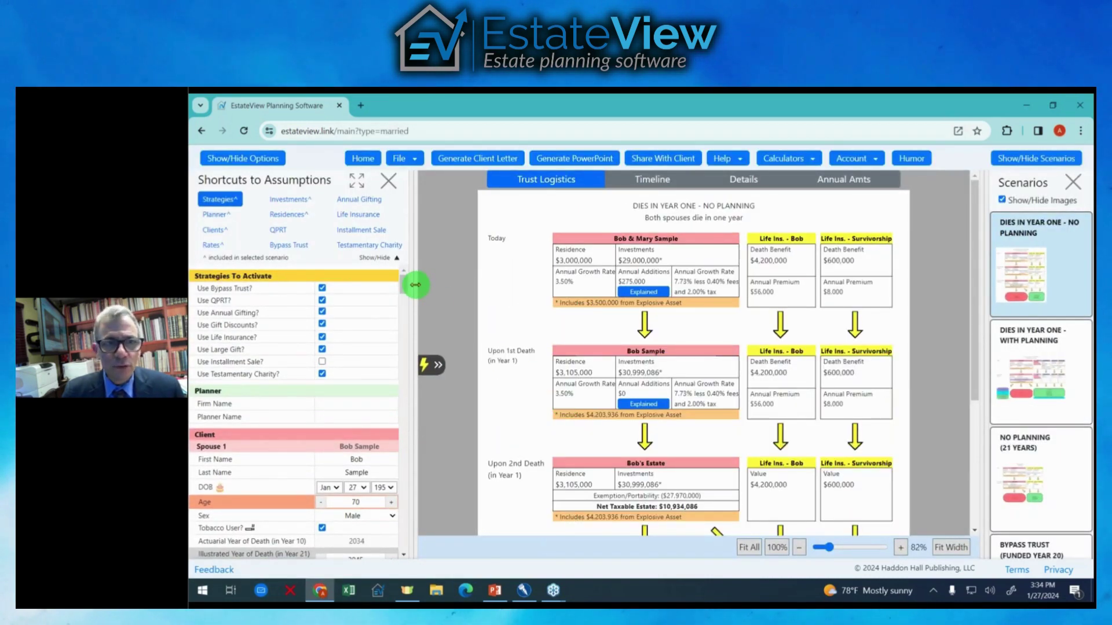
scroll(364, 310, down, 5)
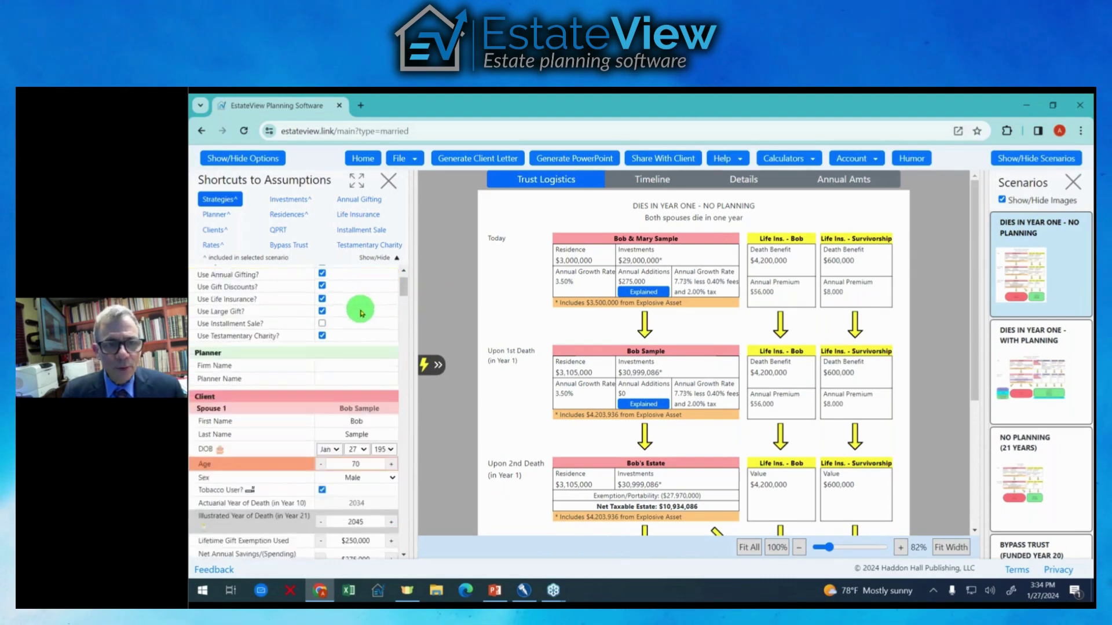
scroll(363, 313, down, 8)
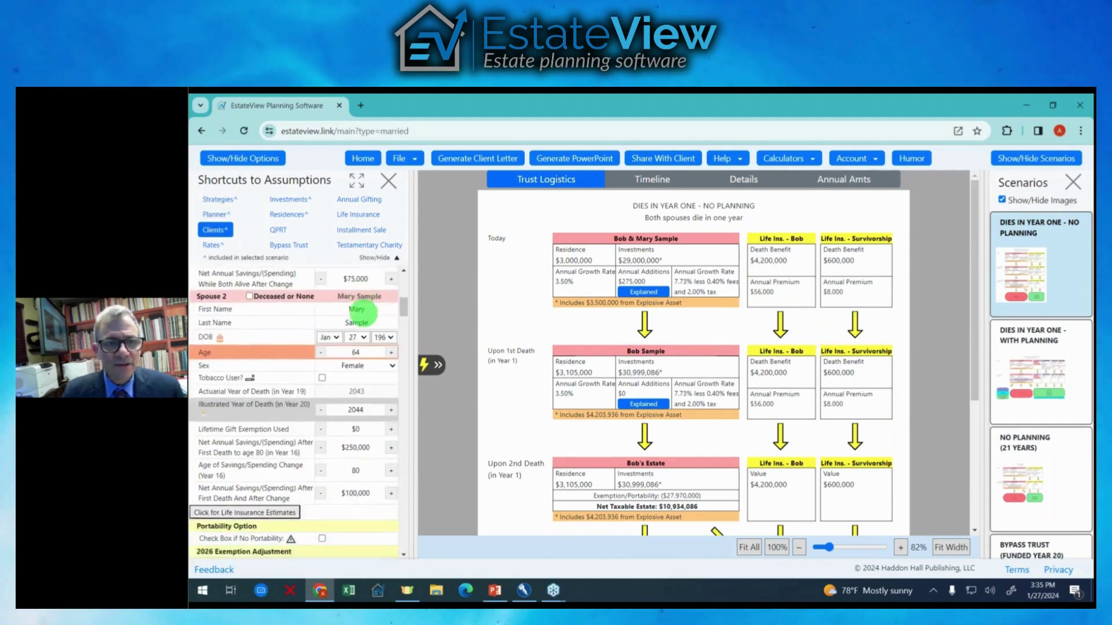
scroll(368, 314, down, 10)
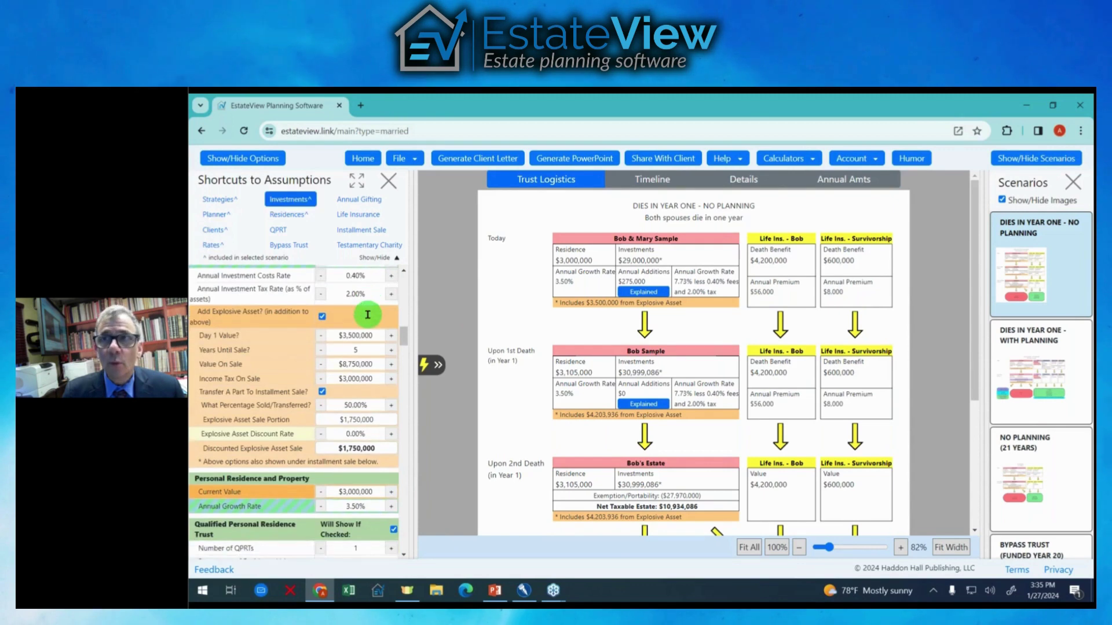
scroll(365, 319, down, 10)
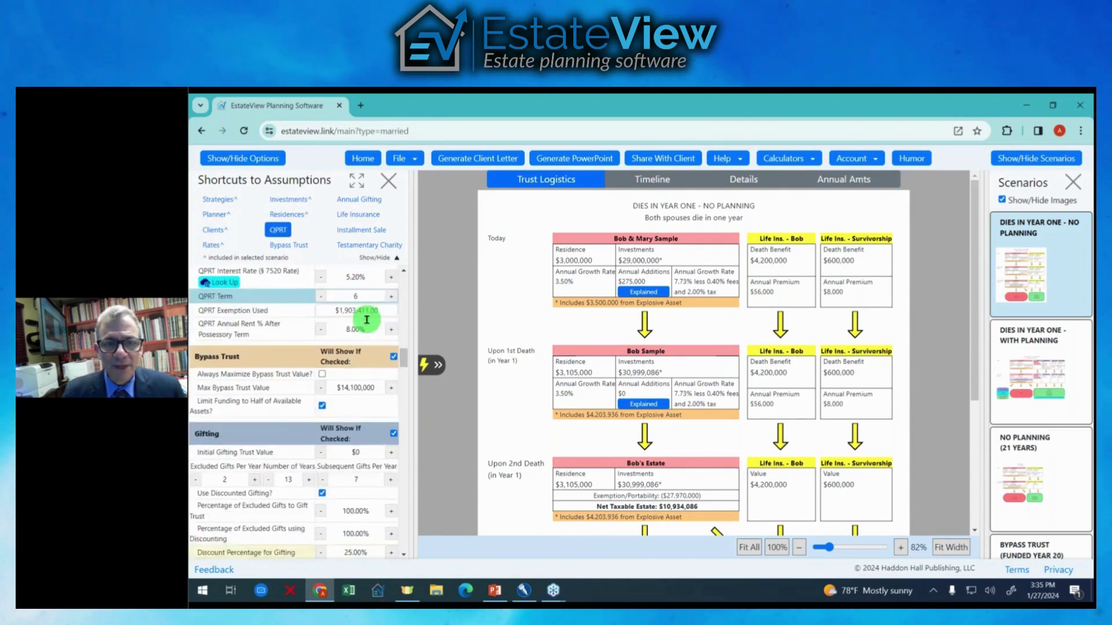
scroll(371, 318, down, 5)
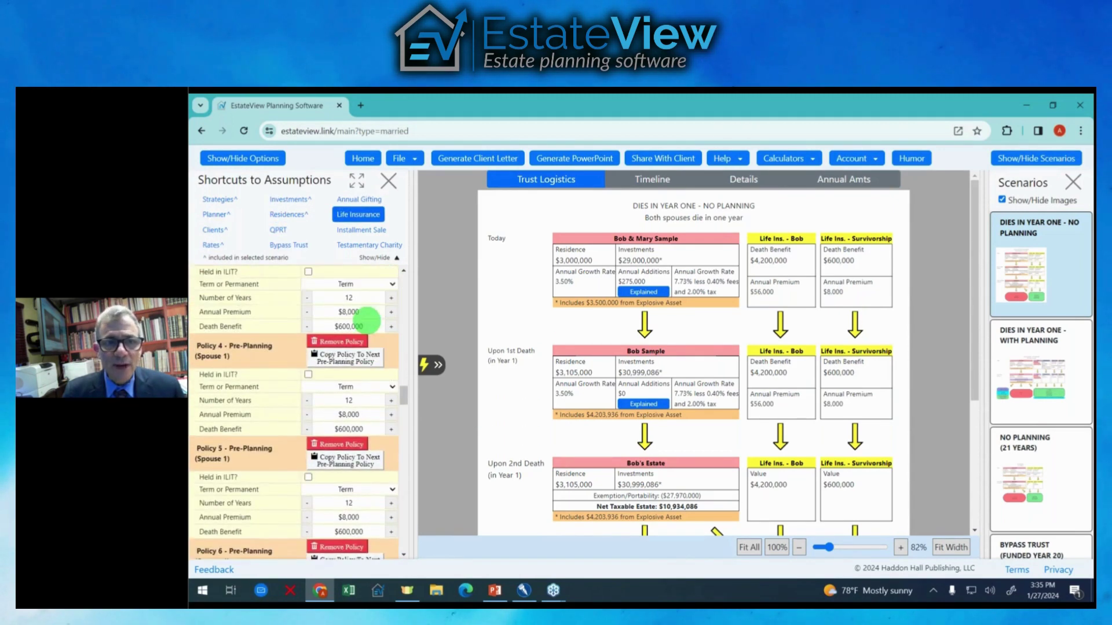
scroll(371, 322, up, 8)
scroll(367, 320, up, 17)
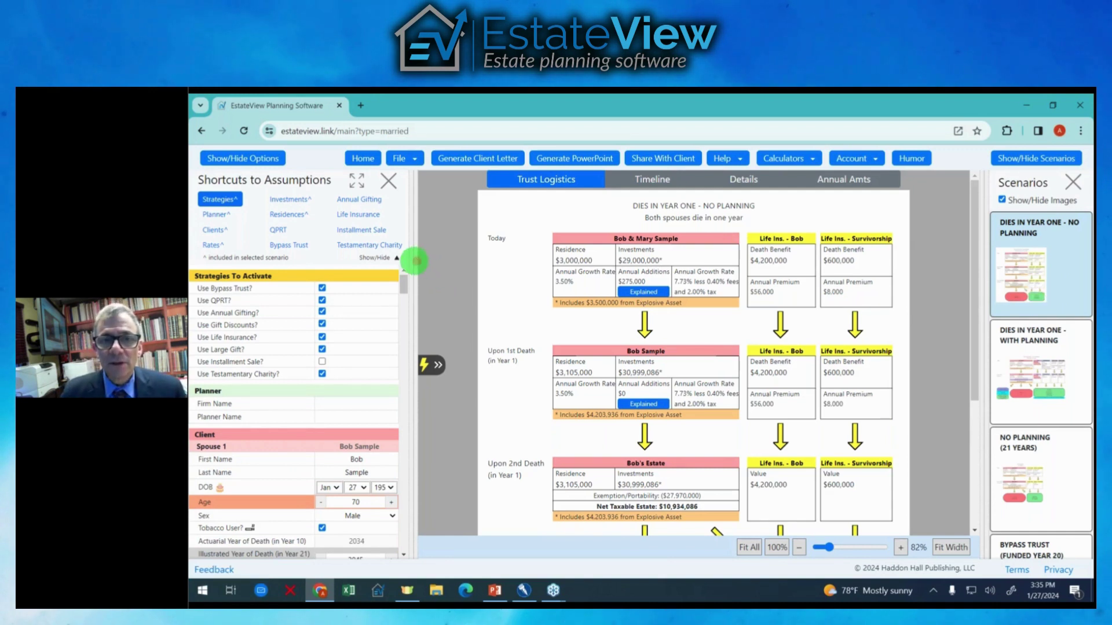
- Narrow the assumptions area and compare the two Dies in Year One scenarios with the No Planning (21 Years) scenario
drag(416, 262, 388, 259)
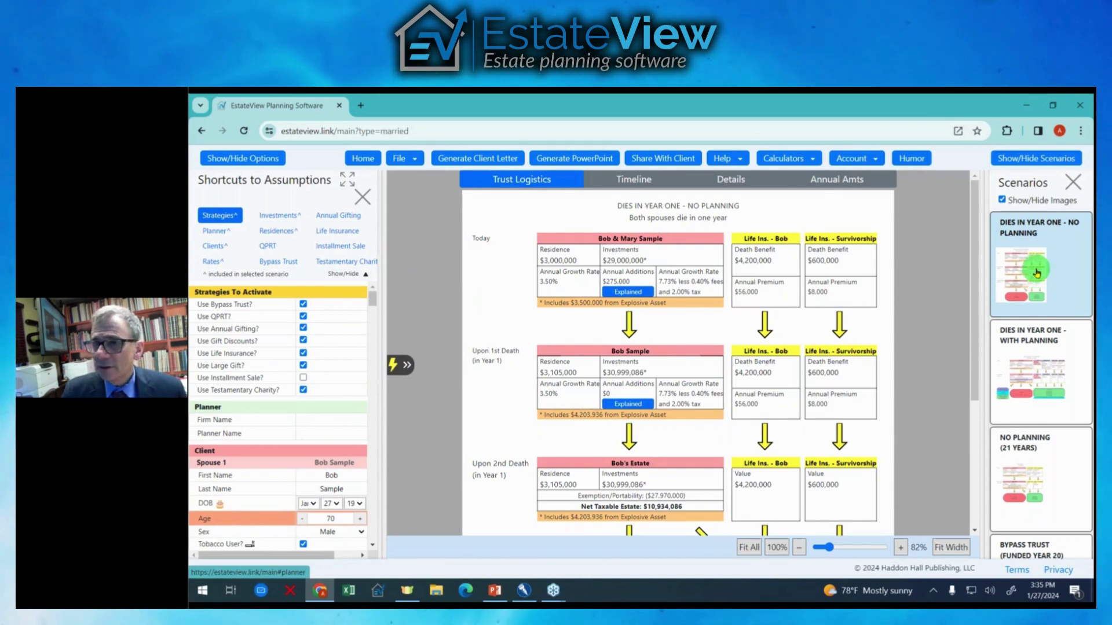
click(1036, 272)
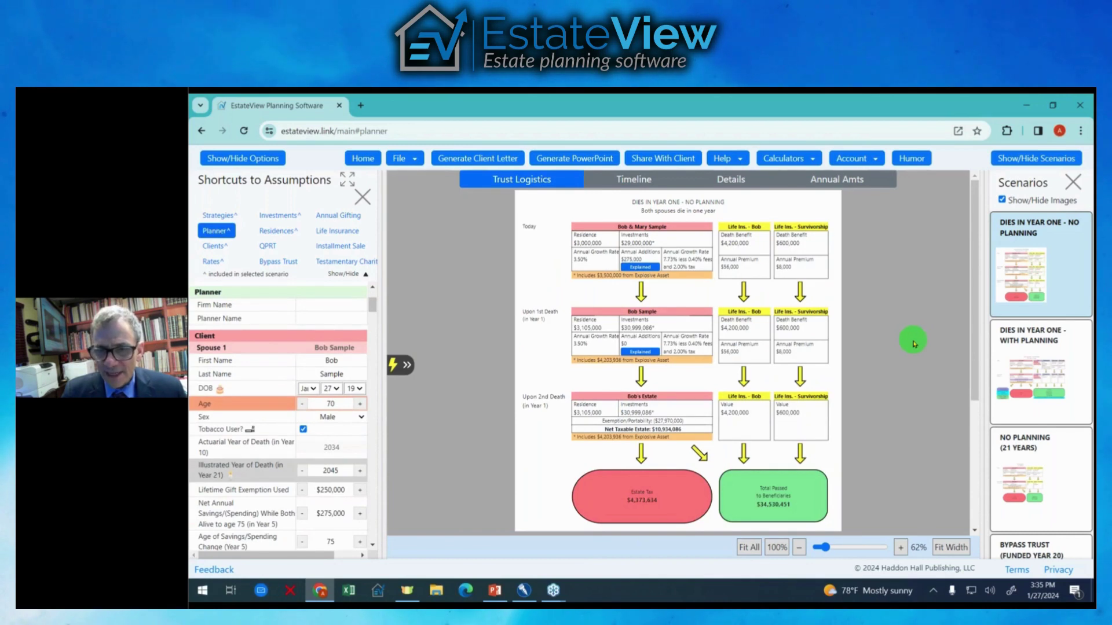
click(1029, 353)
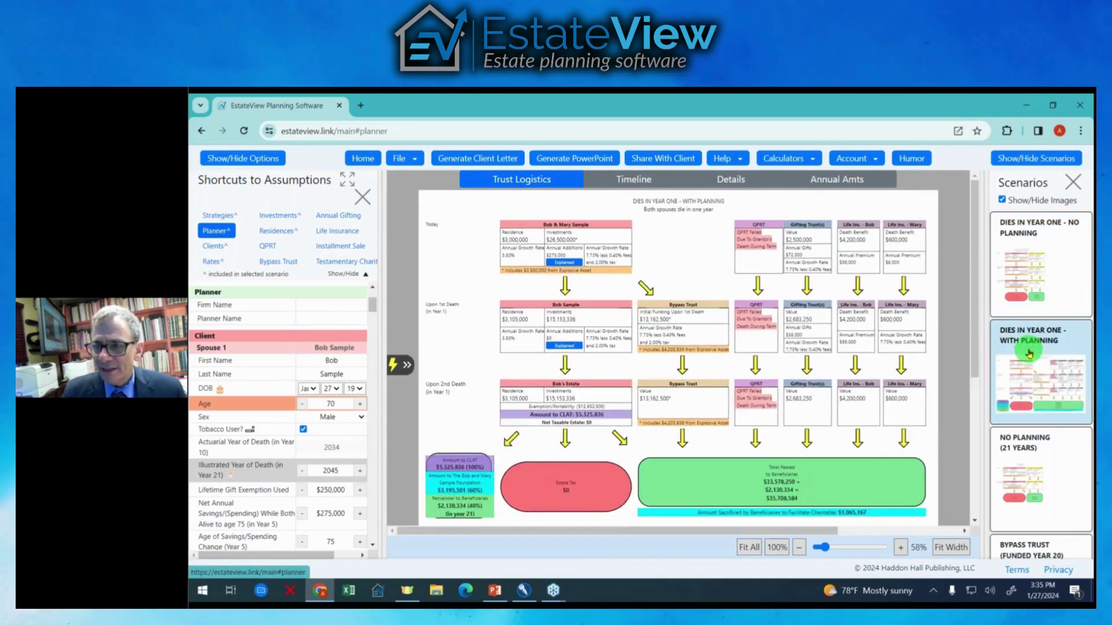
click(1030, 463)
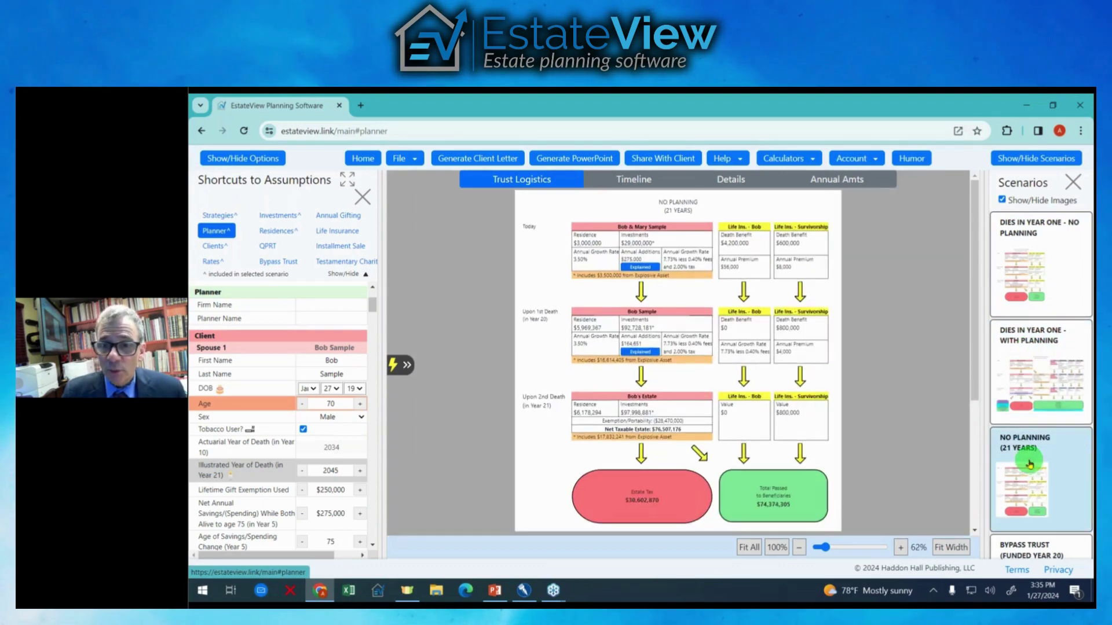
scroll(1033, 458, down, 3)
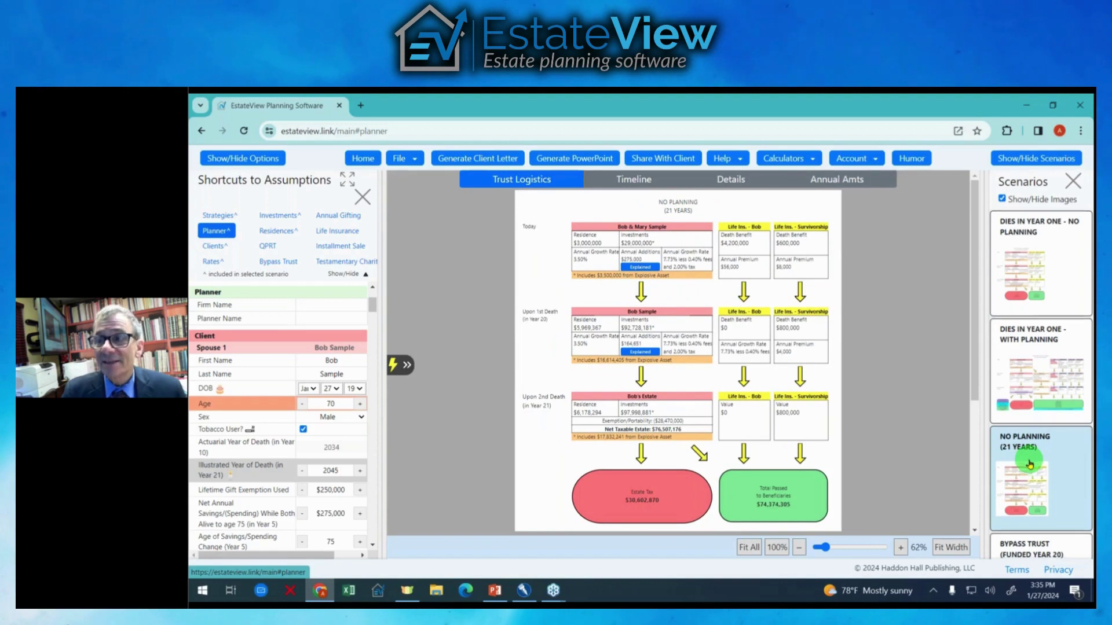
- View the trust logistics diagrams for the Bypass Trust, QPRT and Annual Gifting scenarios in turn
click(1058, 409)
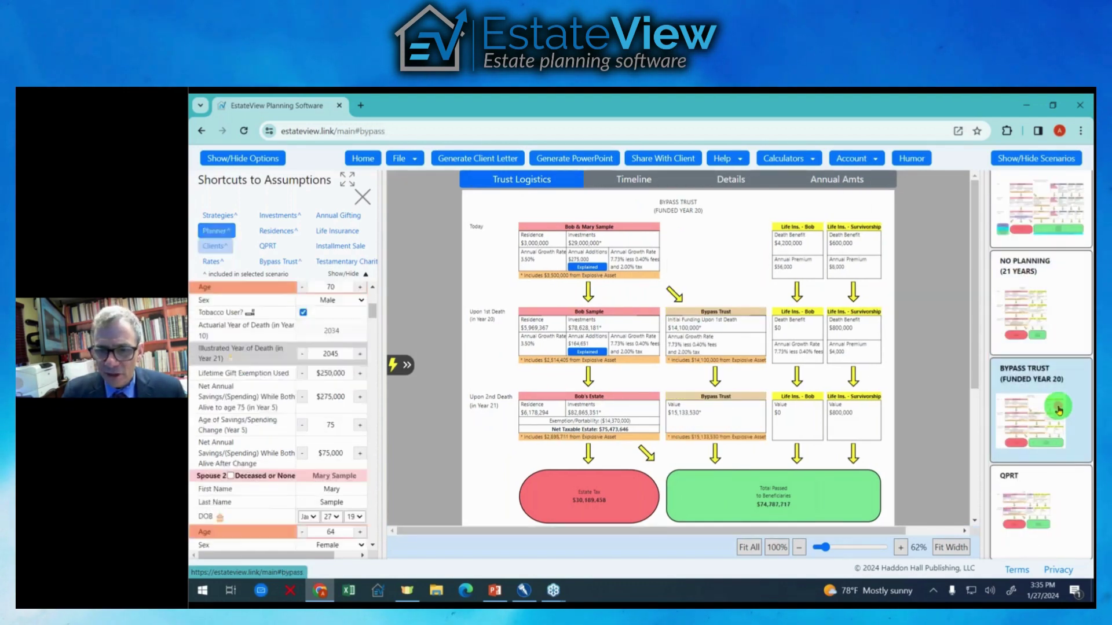
click(1044, 398)
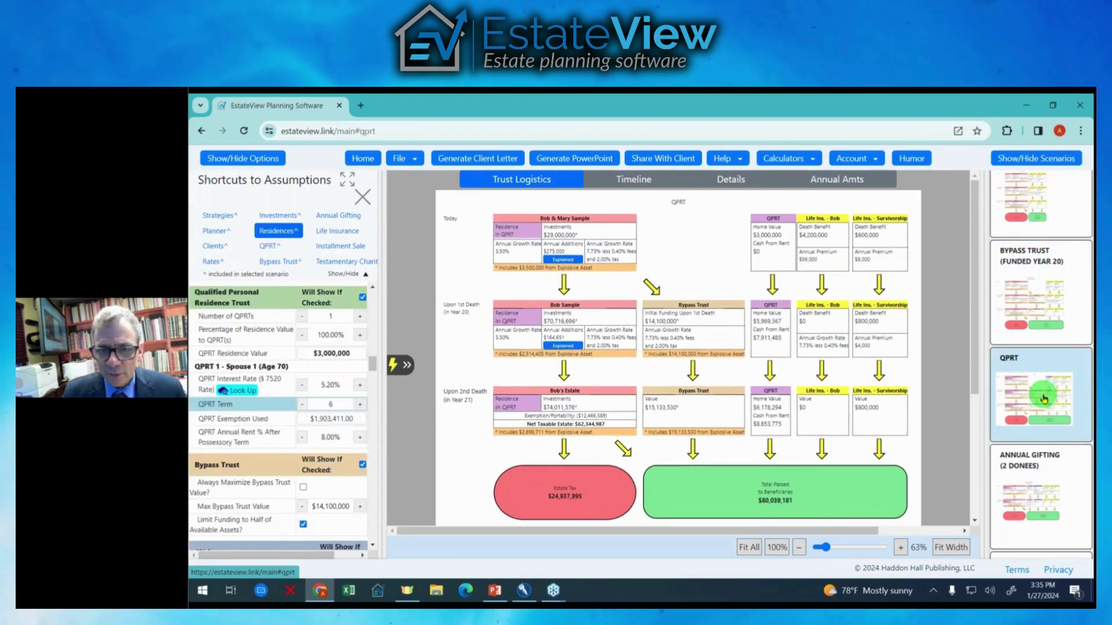
scroll(1042, 397, down, 2)
click(1039, 389)
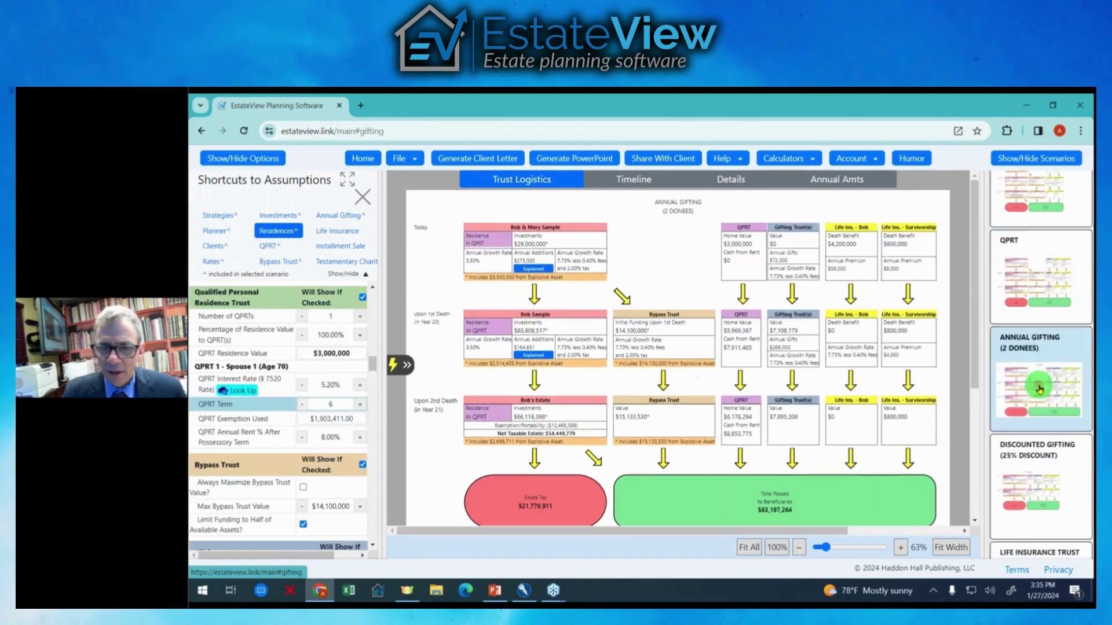
- Show the Discounted Gifting (25% Discount) scenario and look through the remaining planning scenarios
scroll(1039, 389, down, 2)
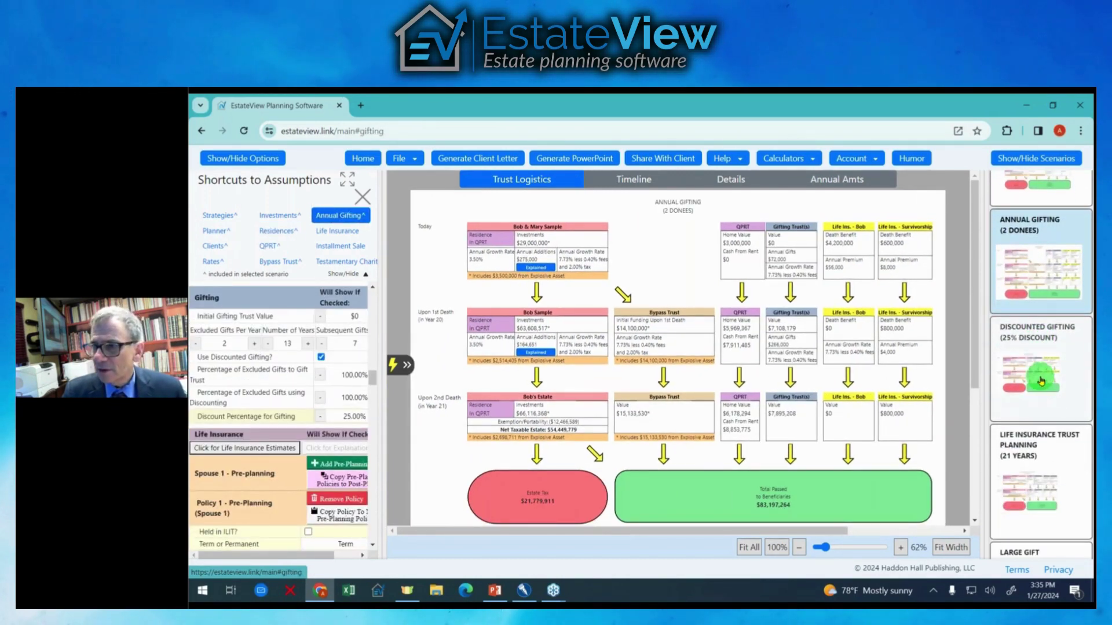
click(1041, 381)
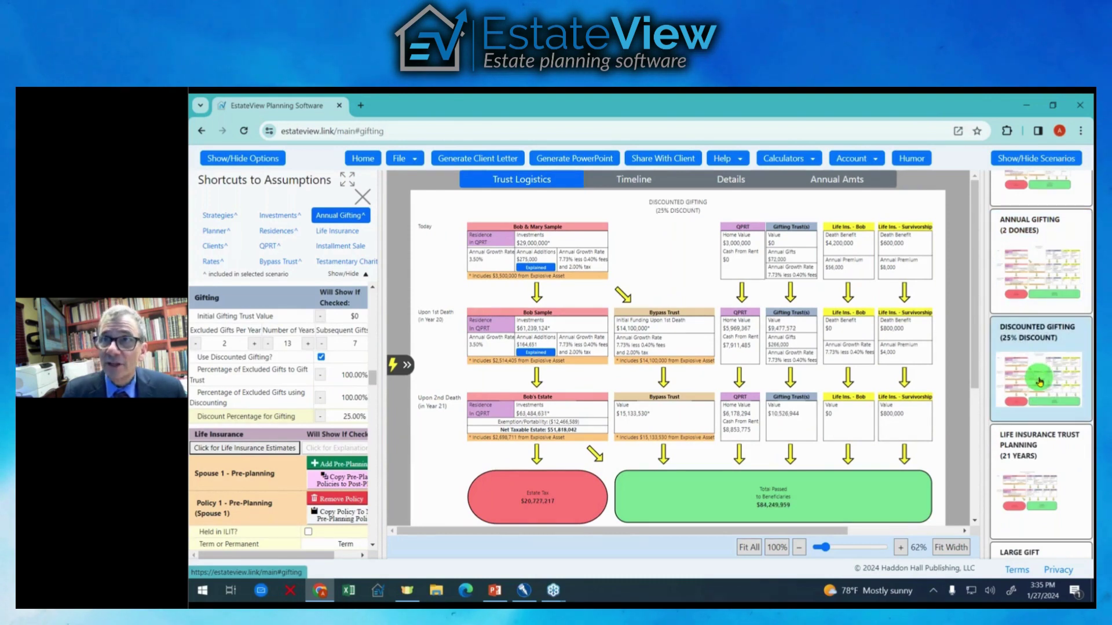
scroll(1039, 382, down, 6)
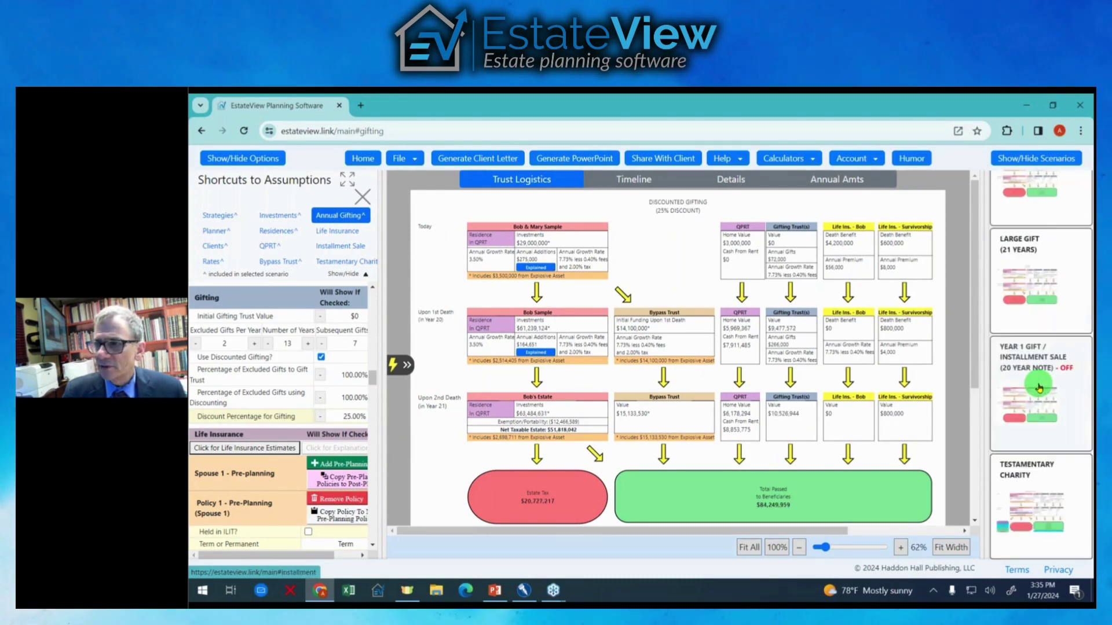
scroll(1040, 385, up, 8)
scroll(1039, 388, up, 6)
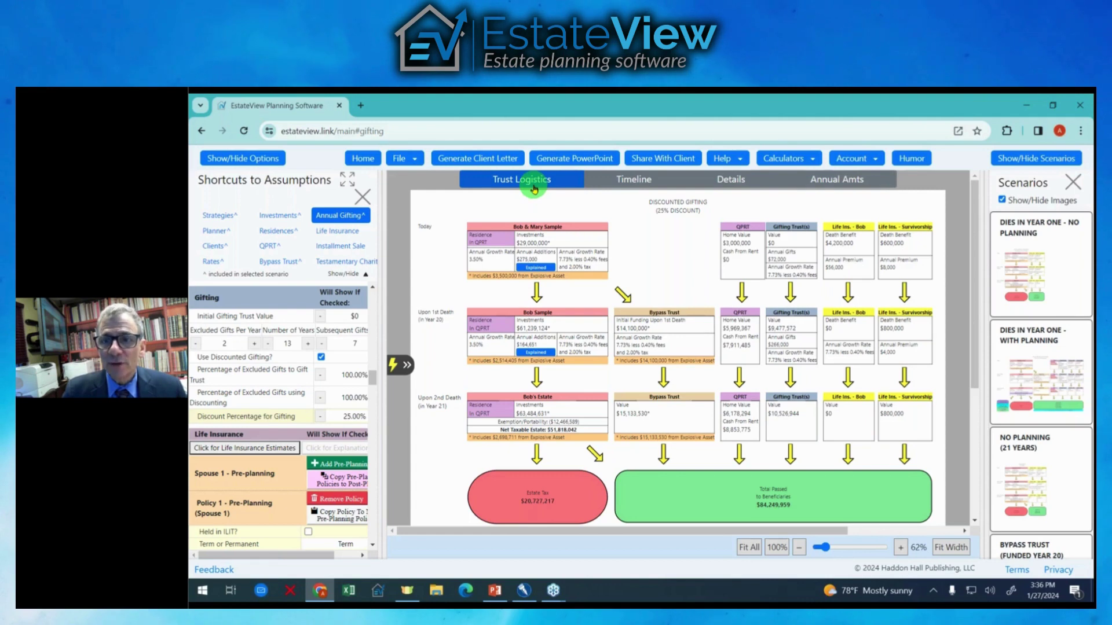
- Narrow the assumptions area further and view the Discounted Gifting scenario's timeline chart and detailed projection tables
drag(383, 275, 332, 270)
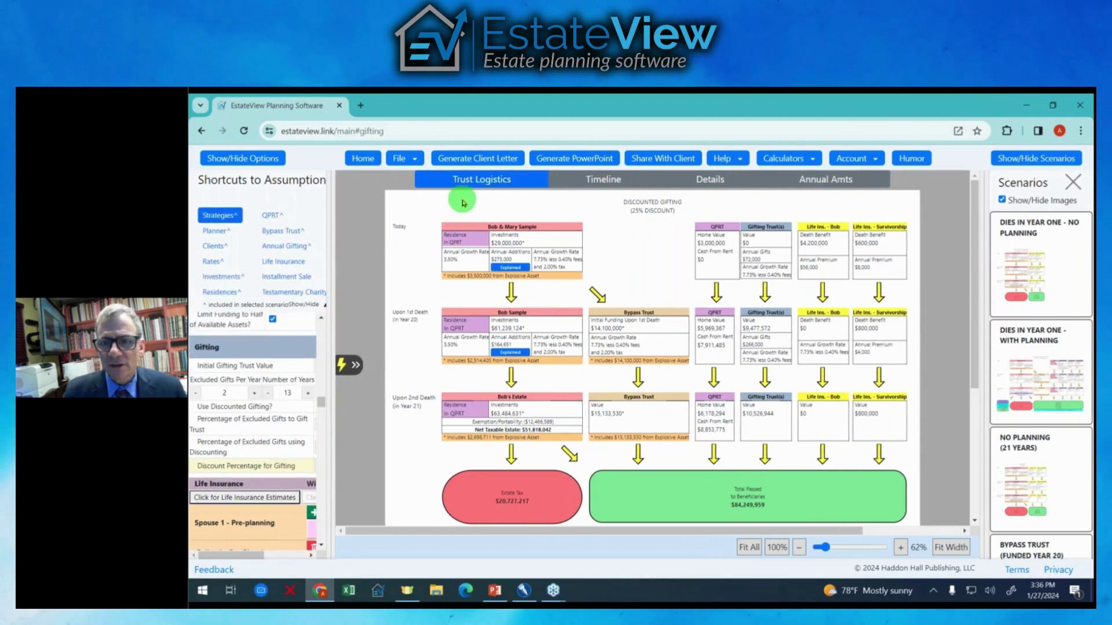
click(614, 184)
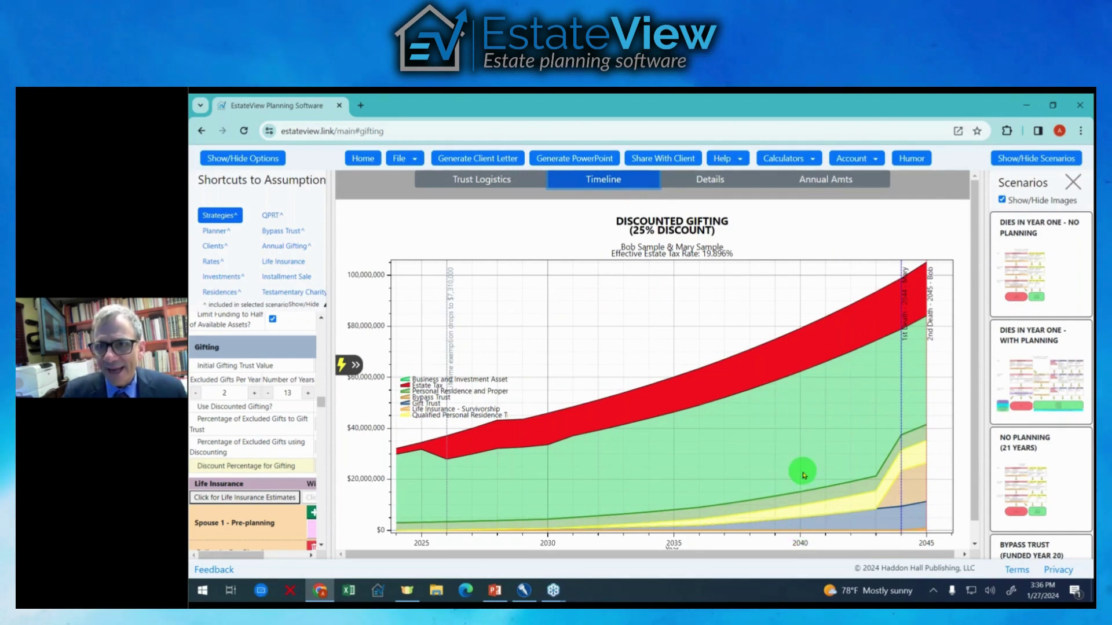
click(721, 188)
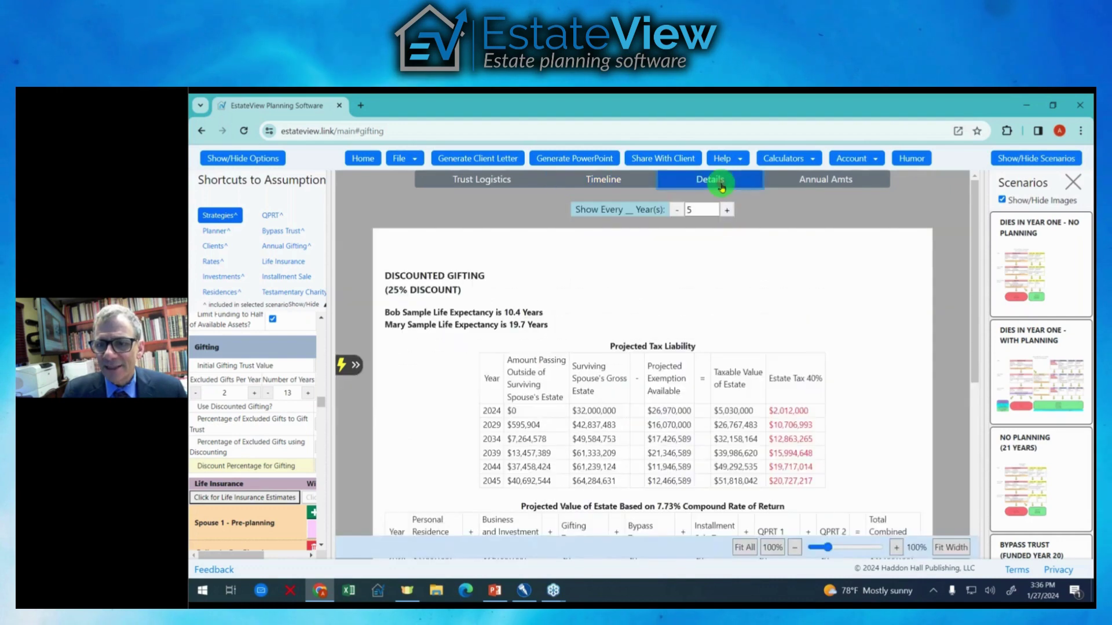
scroll(788, 359, down, 5)
scroll(793, 360, down, 10)
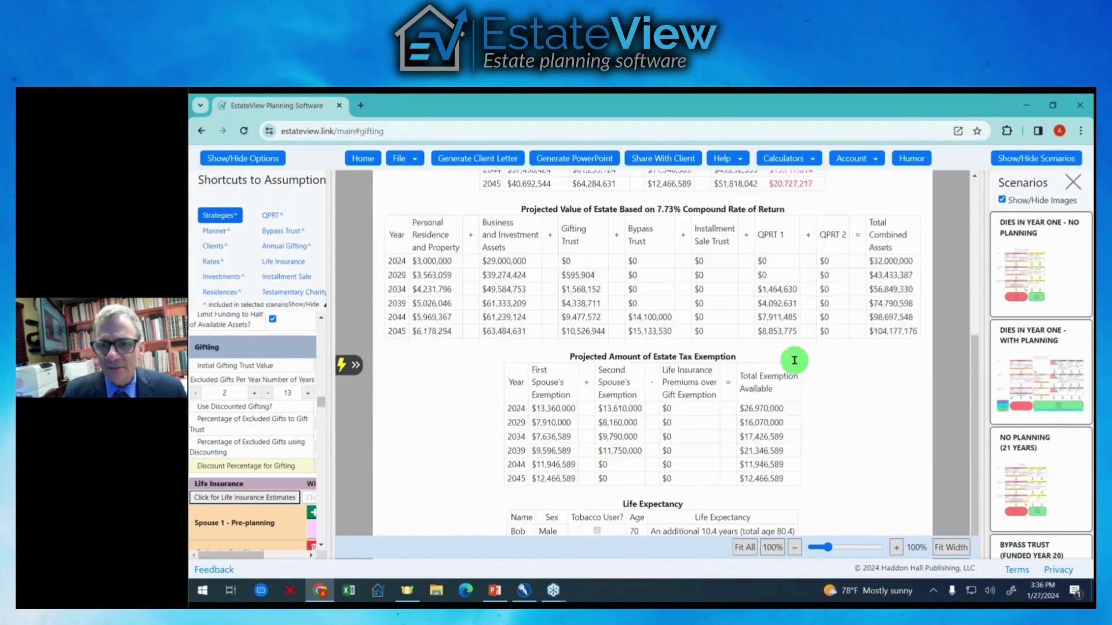
- View the detailed projections for the Dies in Year One - With Planning and No Planning (21 Years) scenarios
click(1005, 365)
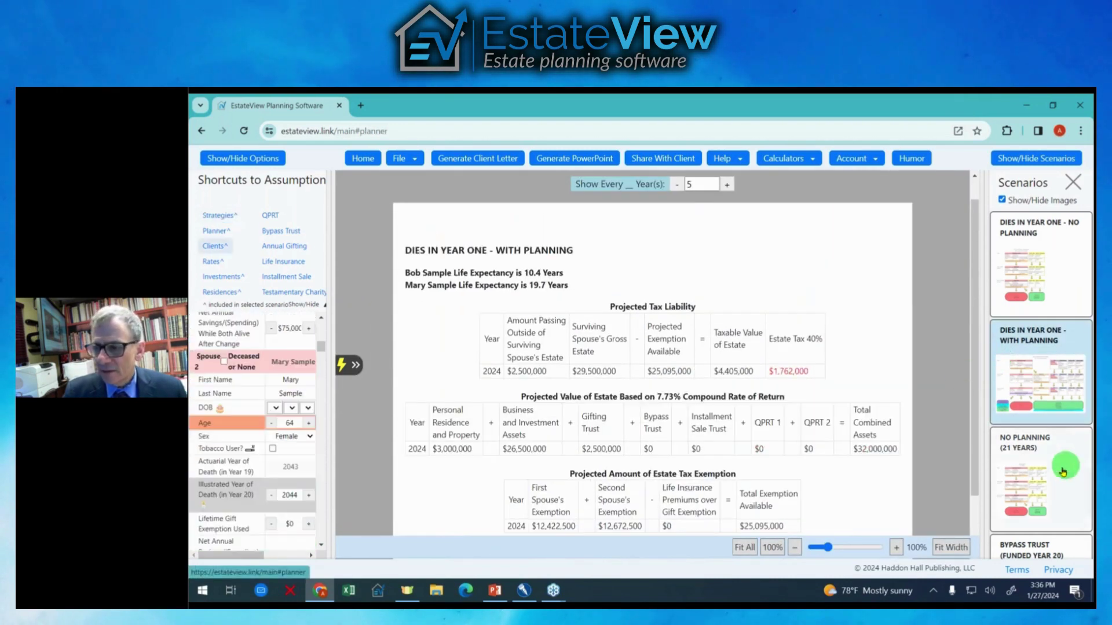
click(1062, 459)
scroll(1054, 456, down, 3)
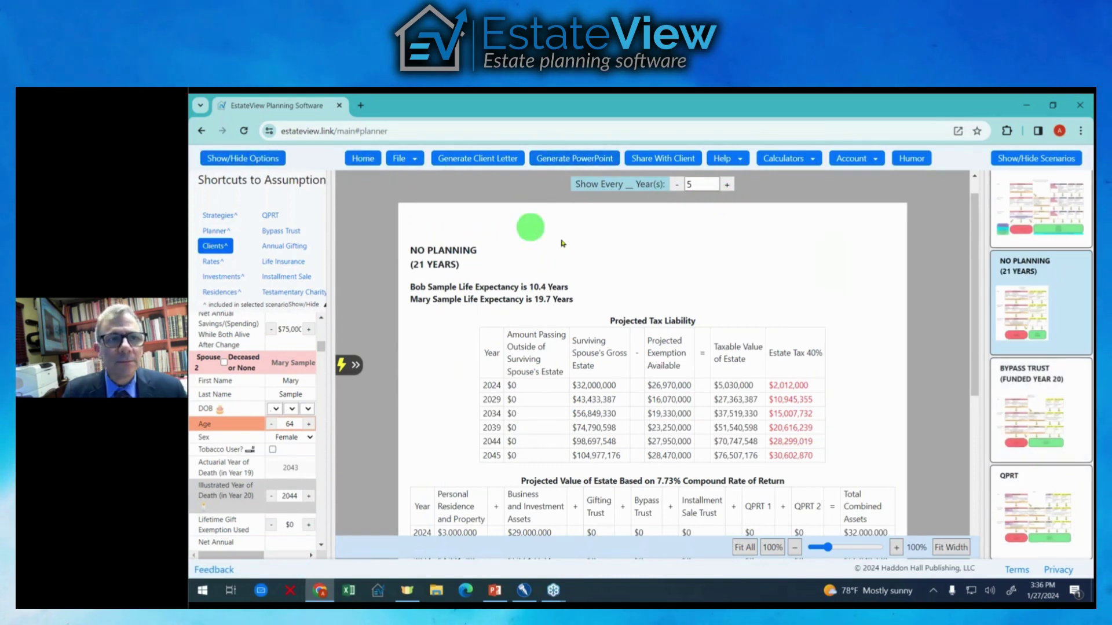
scroll(585, 245, up, 2)
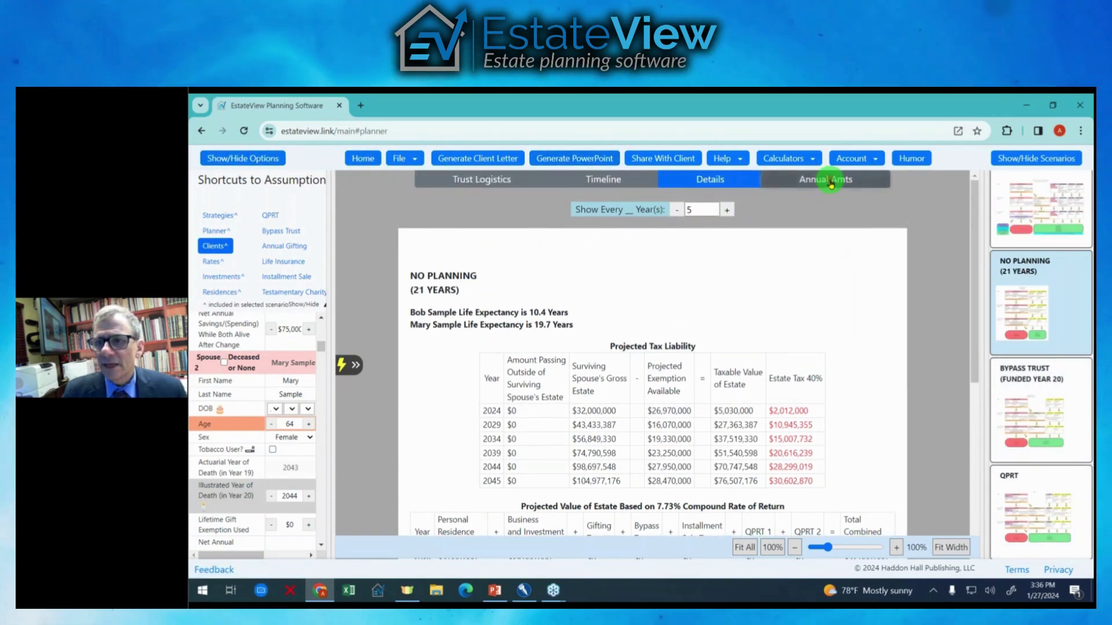
- Show the annual amounts of the Annual Gift Tax Exclusion account for the No Planning scenario and examine the yearly table
click(831, 180)
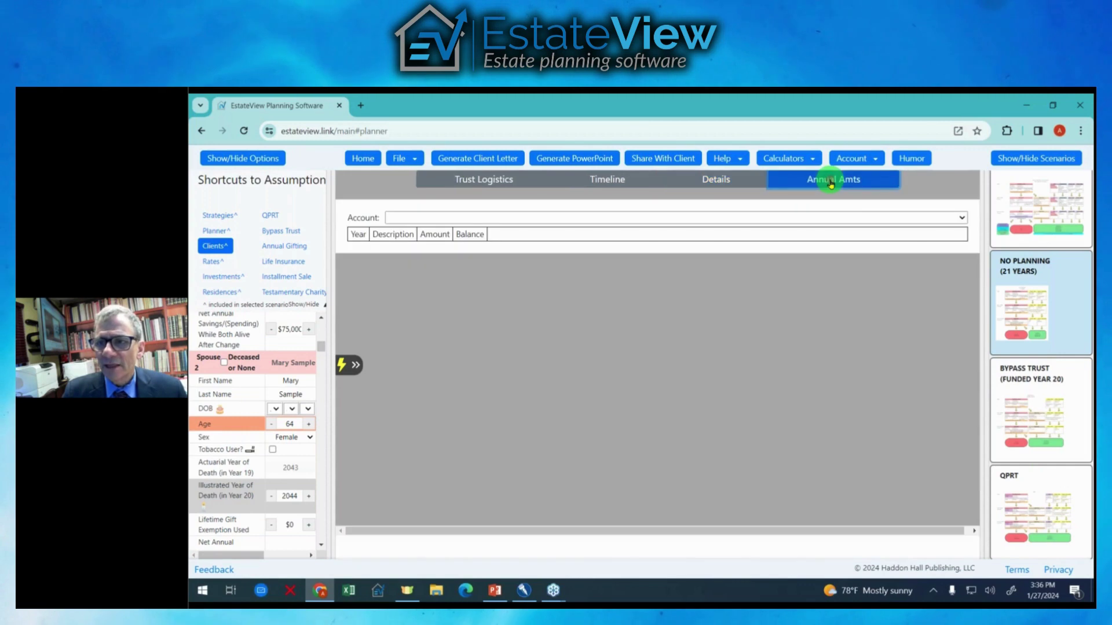
click(963, 218)
click(552, 312)
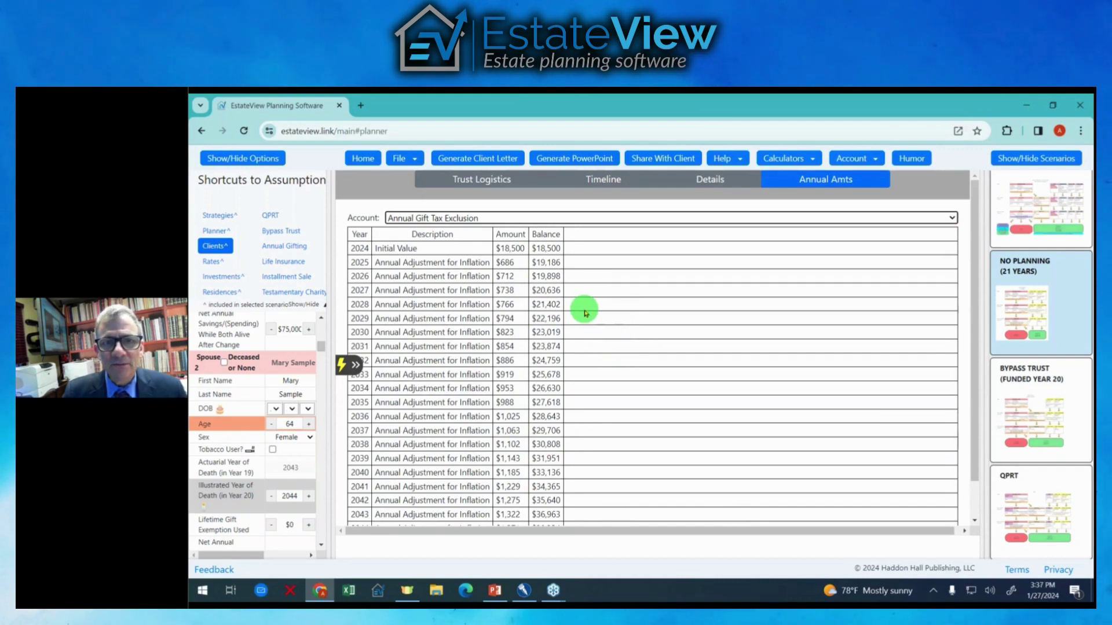
scroll(585, 313, down, 1)
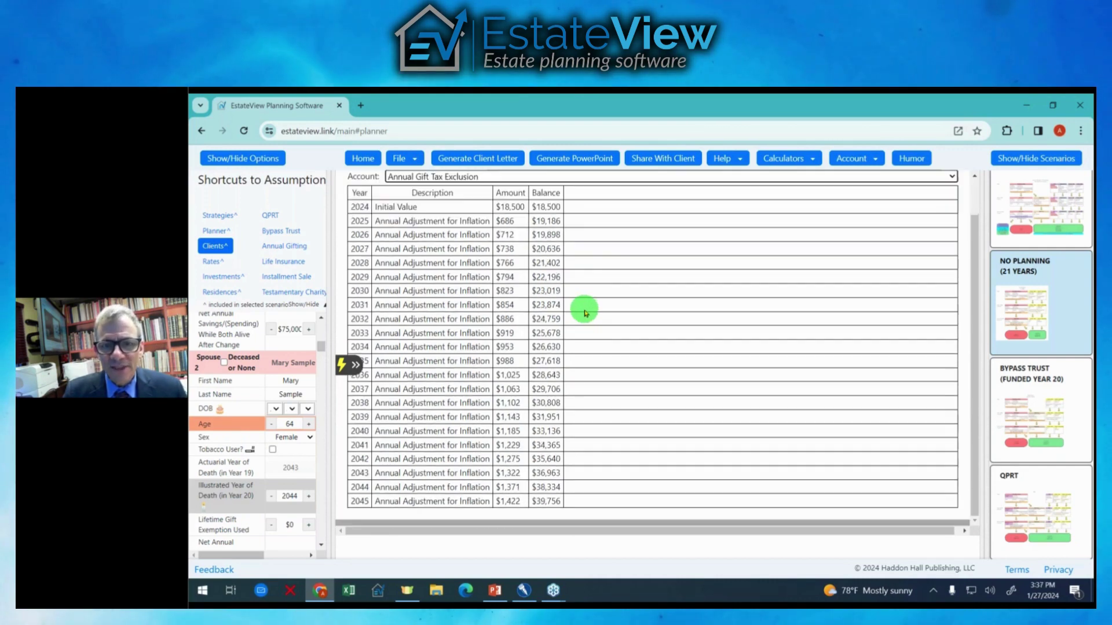
scroll(588, 315, up, 1)
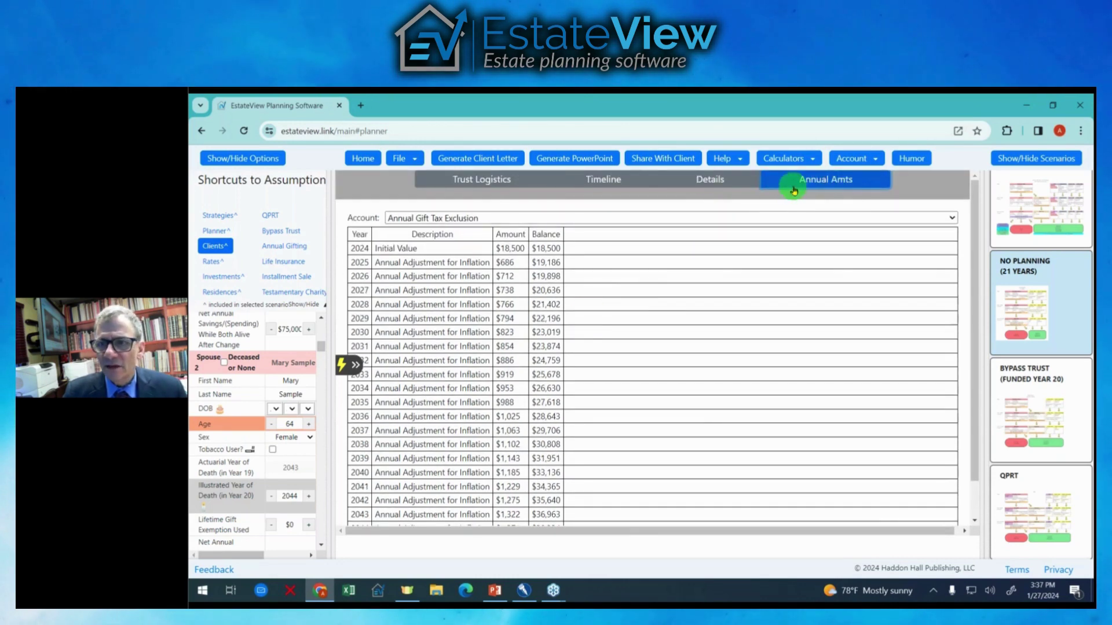
- Display the annual amounts of the Life Insurance (Survivorship) account
click(952, 218)
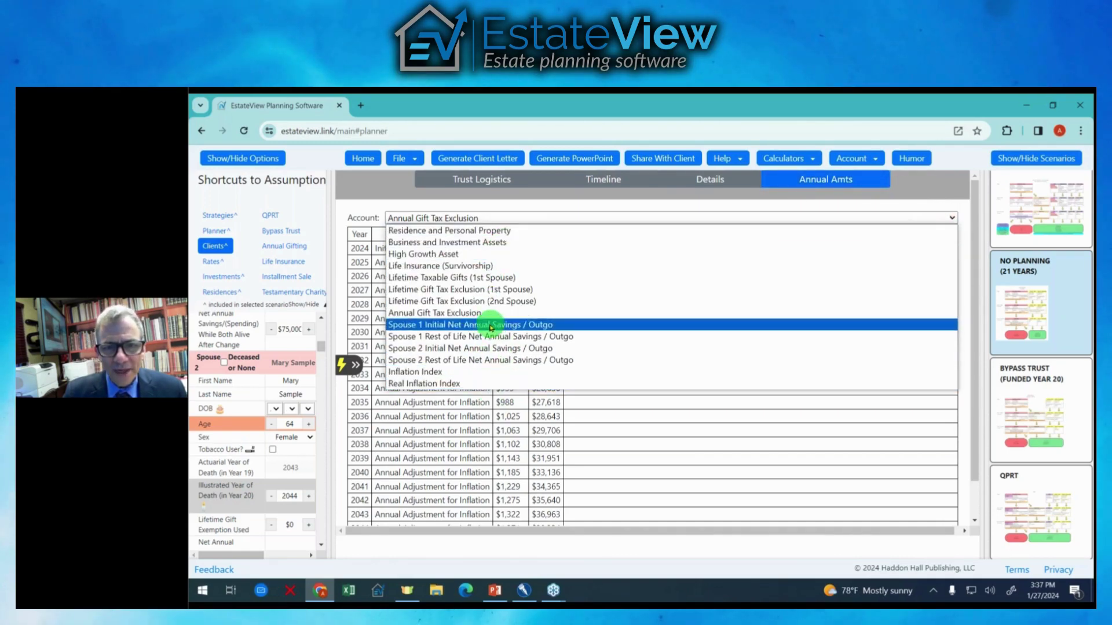
click(471, 267)
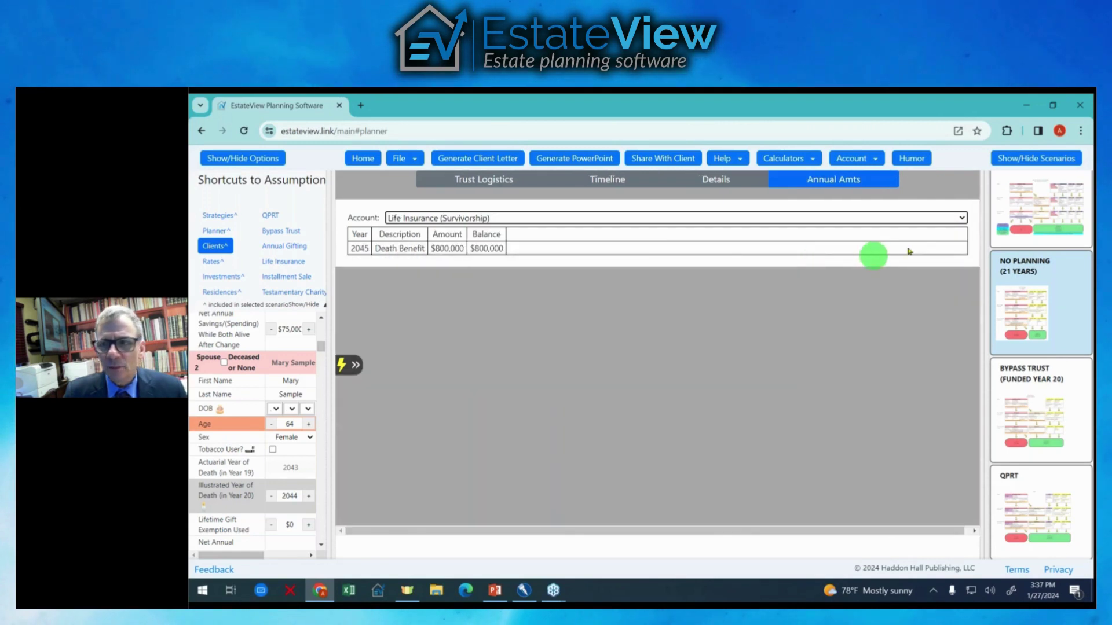
click(963, 217)
- Return to the No Planning scenario's Trust Logistics diagram by way of its details and timeline, and widen the assumptions area
click(706, 179)
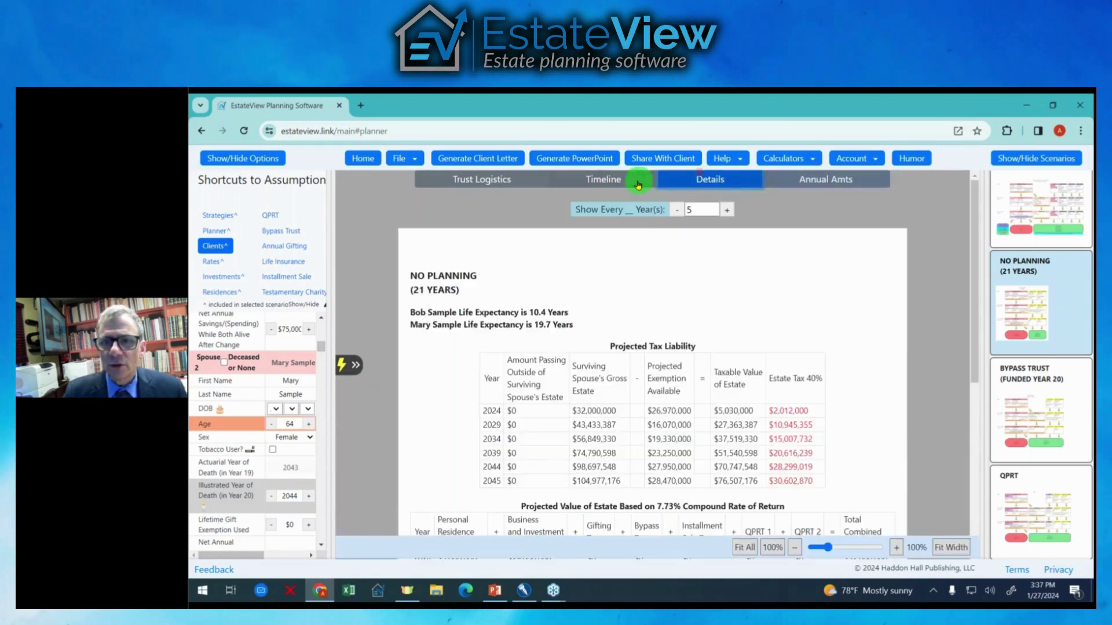
click(637, 179)
click(517, 183)
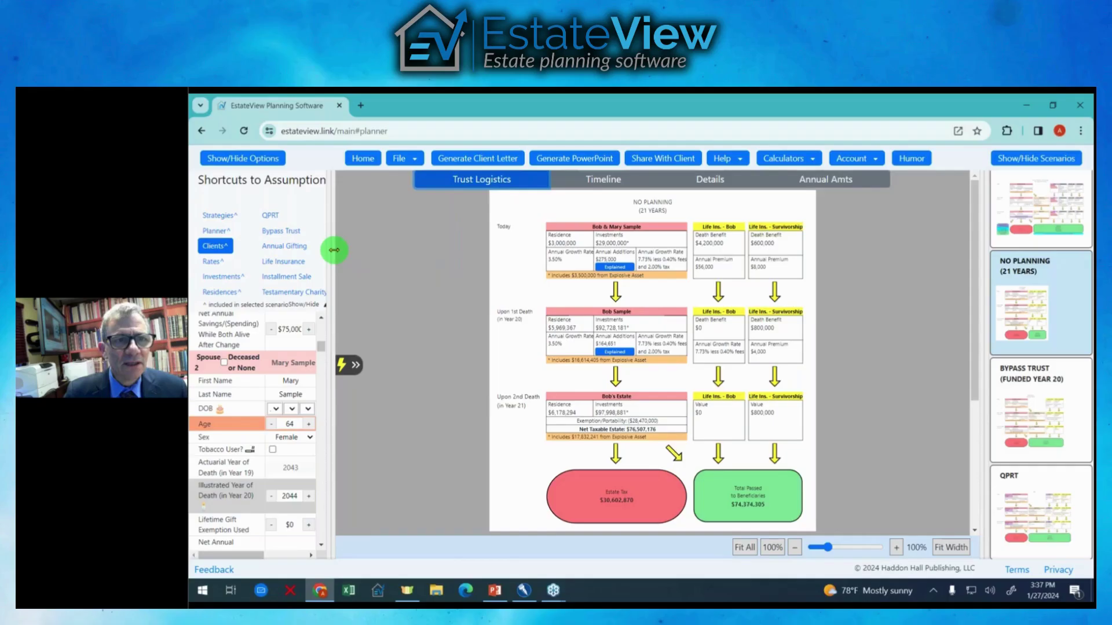
drag(335, 241, 404, 234)
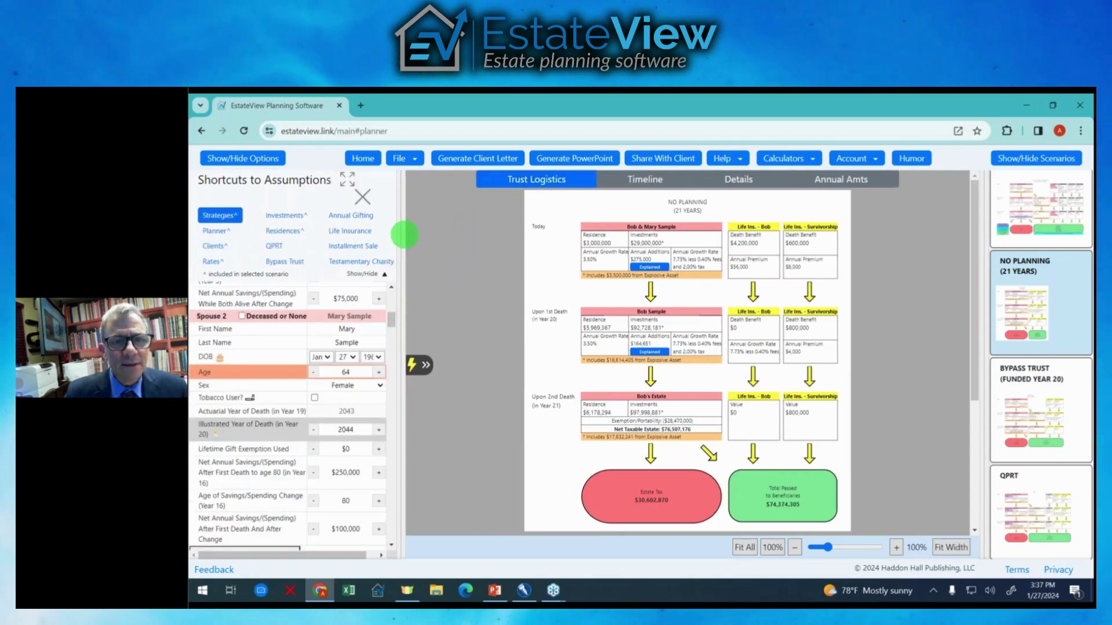
- Look through the assumptions from the second spouse's data to the rates, investments, bypass trust, gifting and life insurance entries
scroll(351, 325, down, 3)
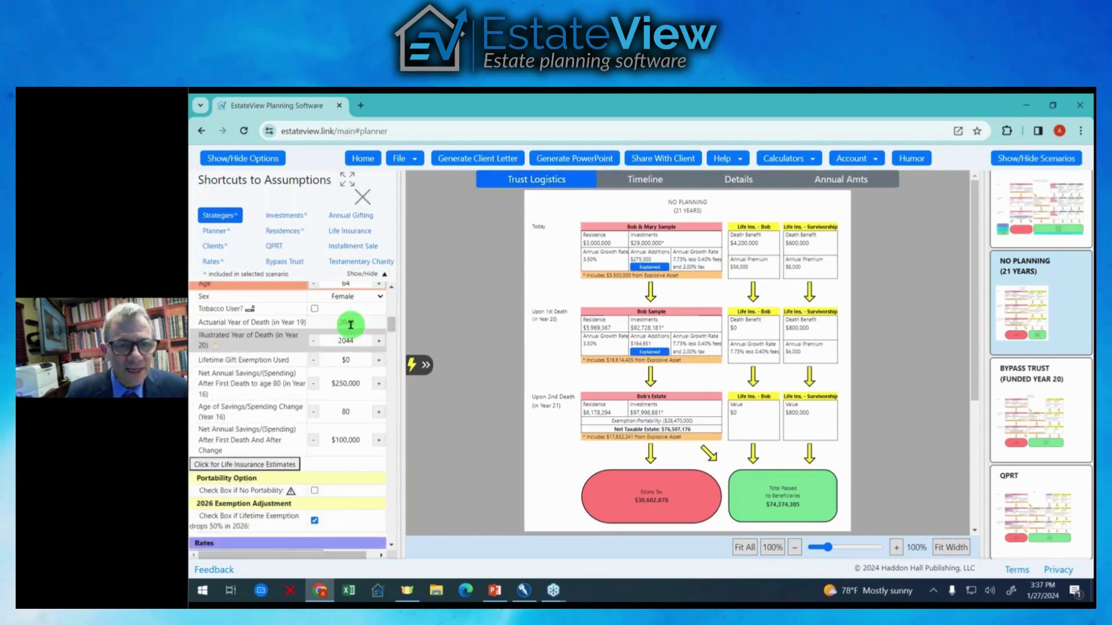
scroll(350, 325, down, 6)
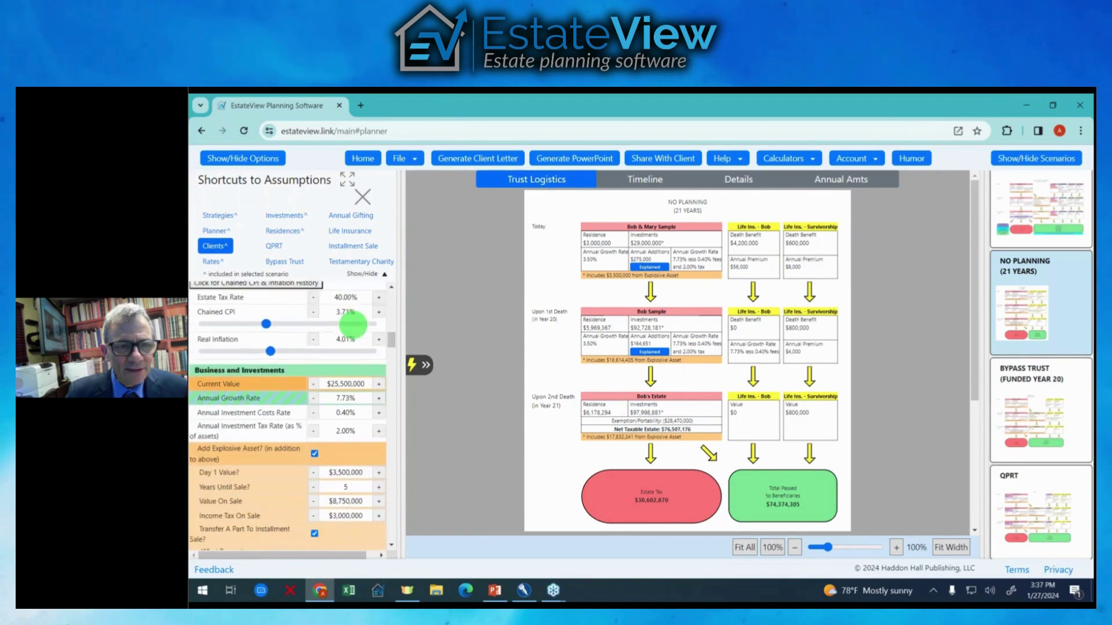
scroll(356, 326, down, 6)
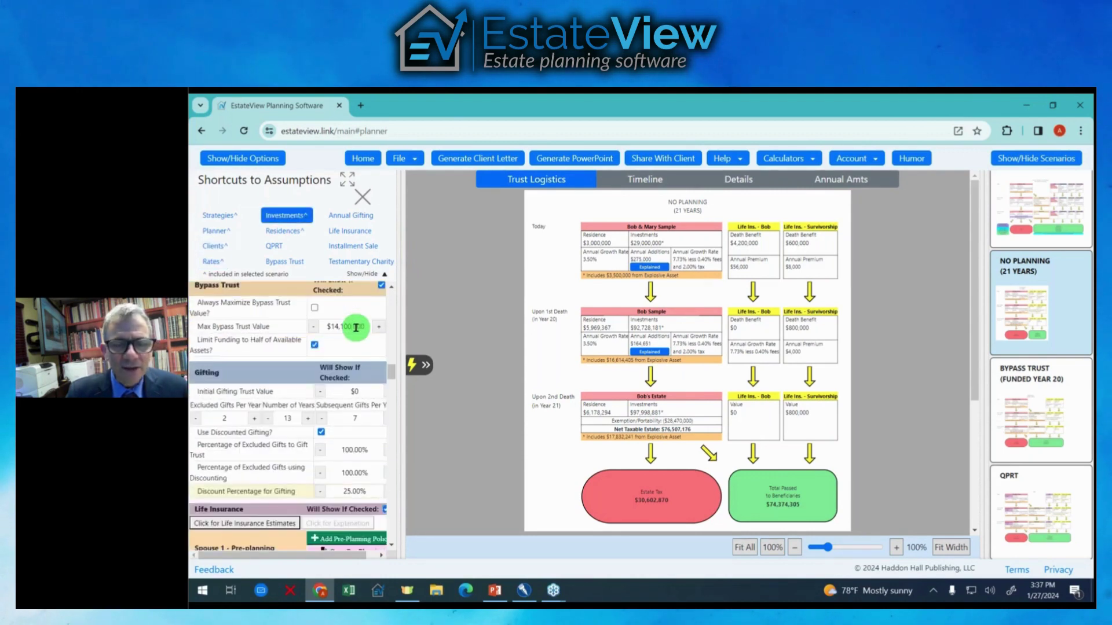
scroll(355, 328, up, 5)
scroll(356, 328, up, 10)
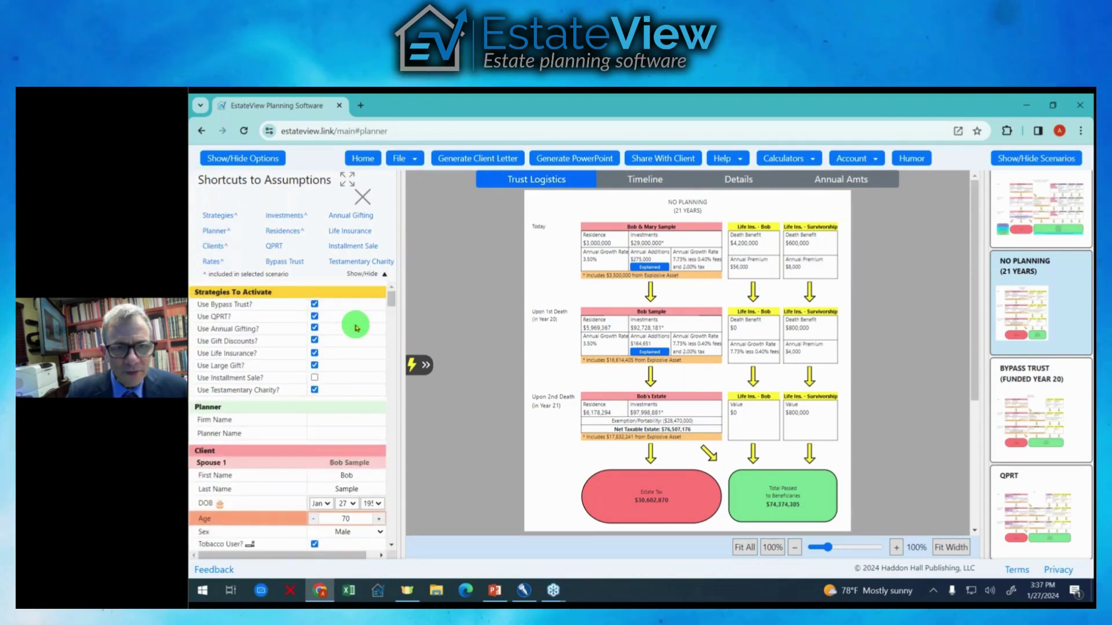
- Set the Lifetime Gift Exemption Used for Spouse 1 to $10,000,000
scroll(356, 328, down, 2)
scroll(355, 326, down, 2)
scroll(356, 325, up, 2)
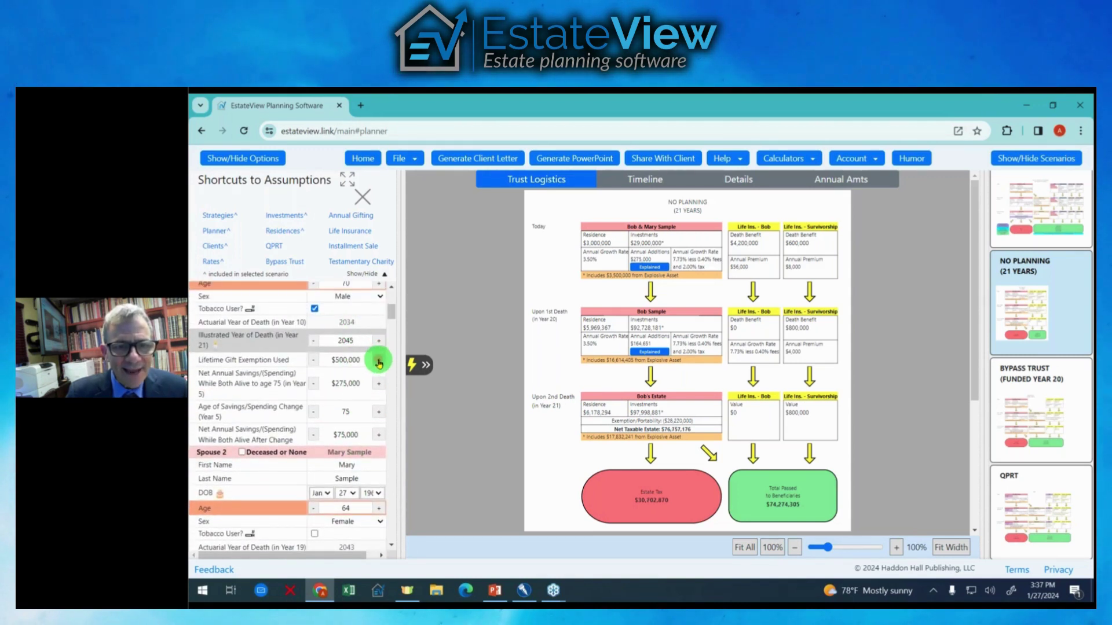
click(378, 362)
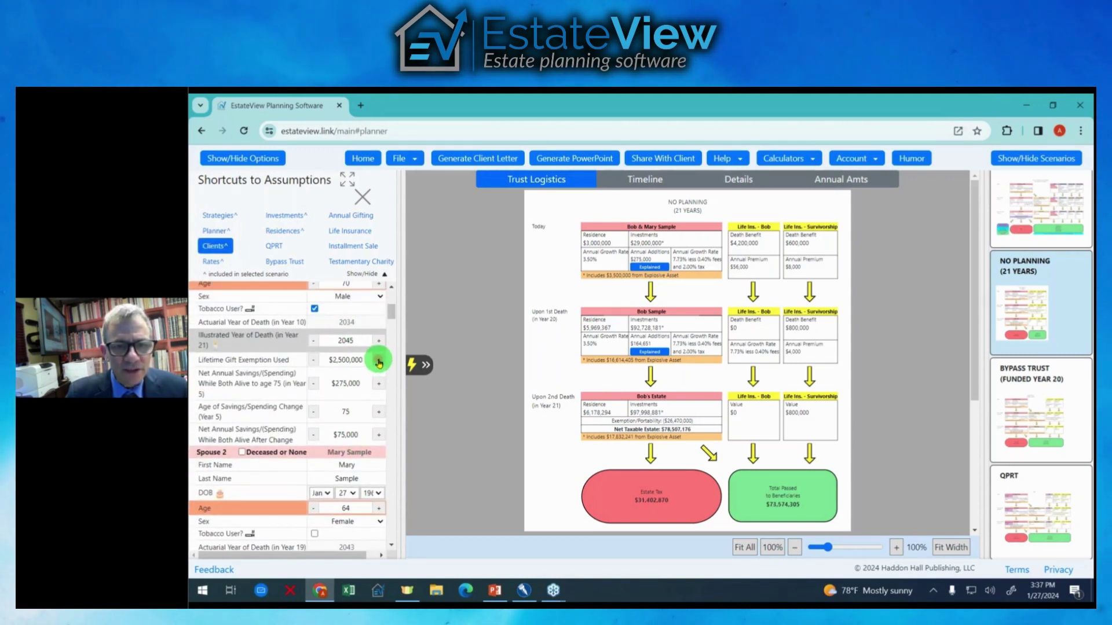
click(378, 362)
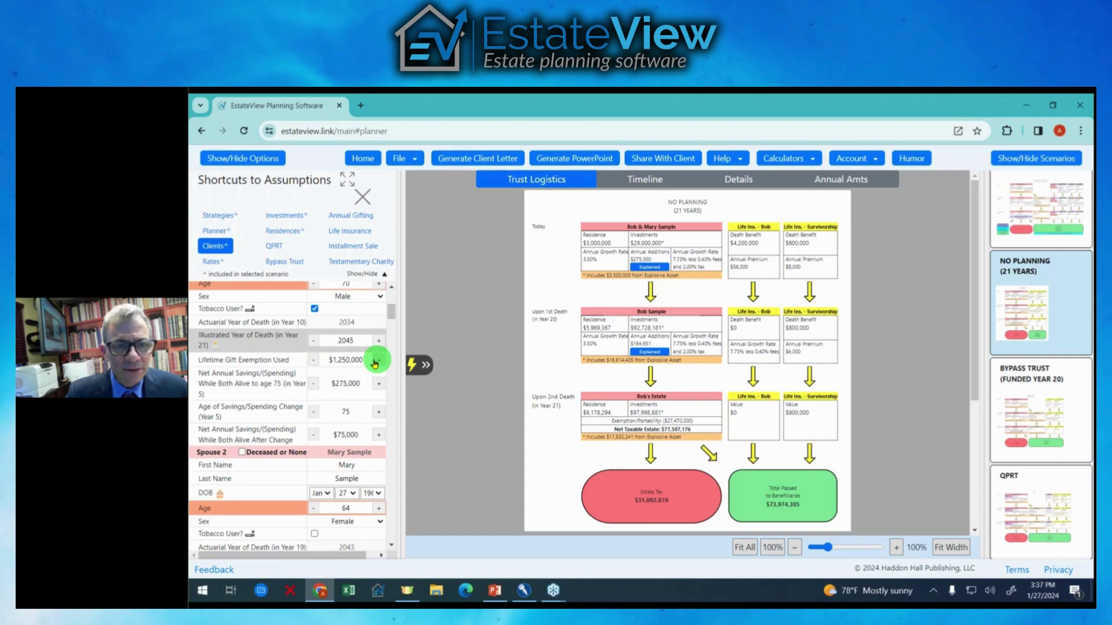
click(366, 359)
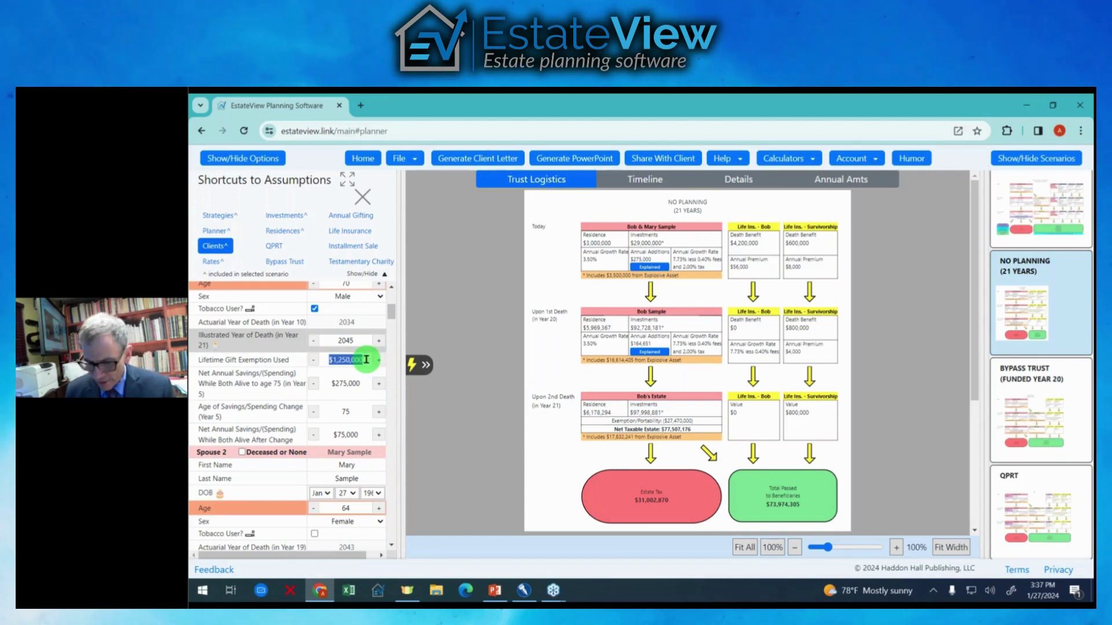
text(1)
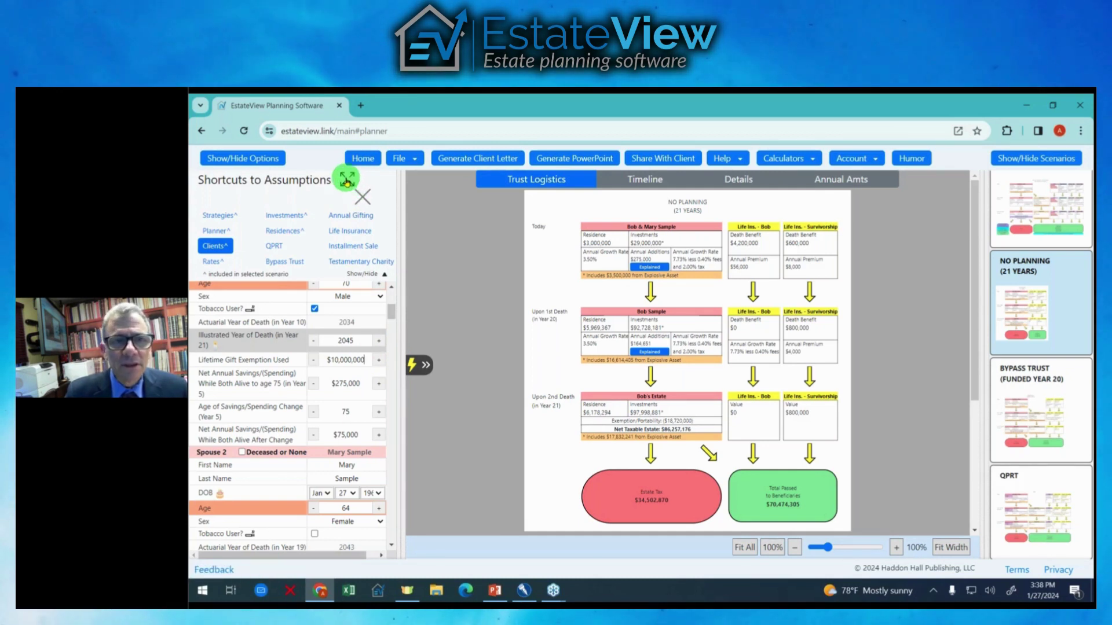
- Expand the assumptions to full-window size and activate the Installment Sale strategy
click(346, 180)
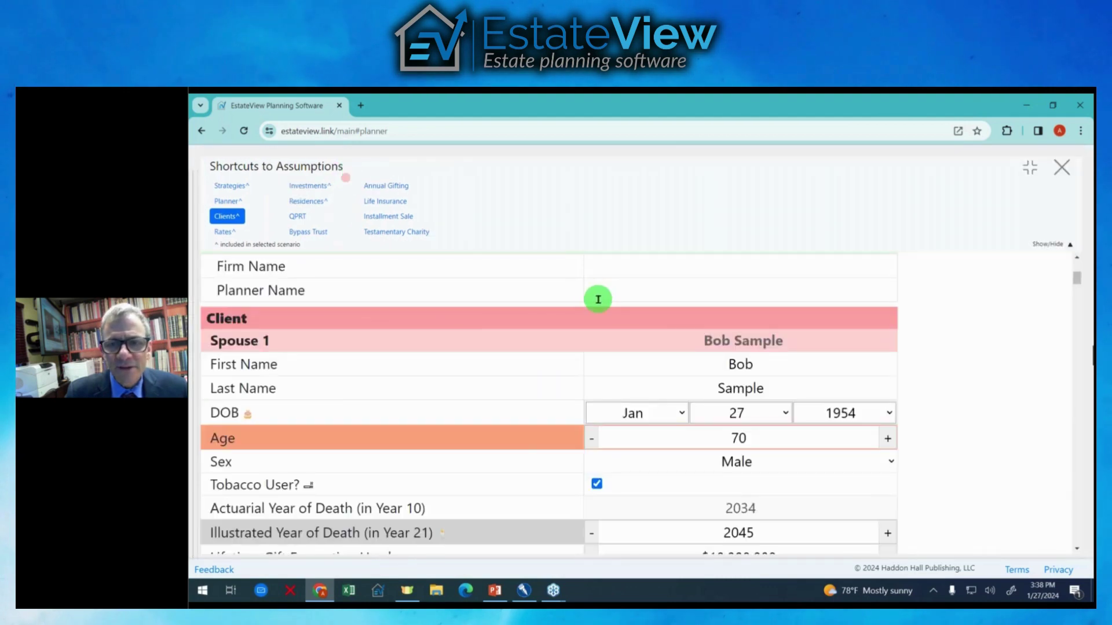
scroll(651, 327, down, 7)
scroll(649, 331, down, 15)
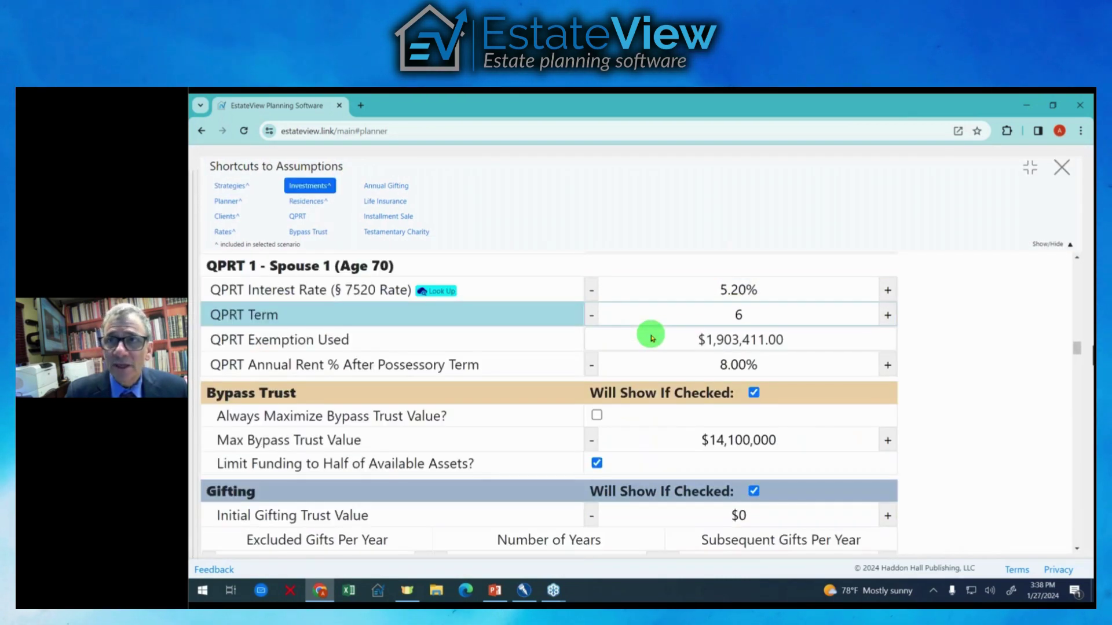
scroll(652, 337, up, 20)
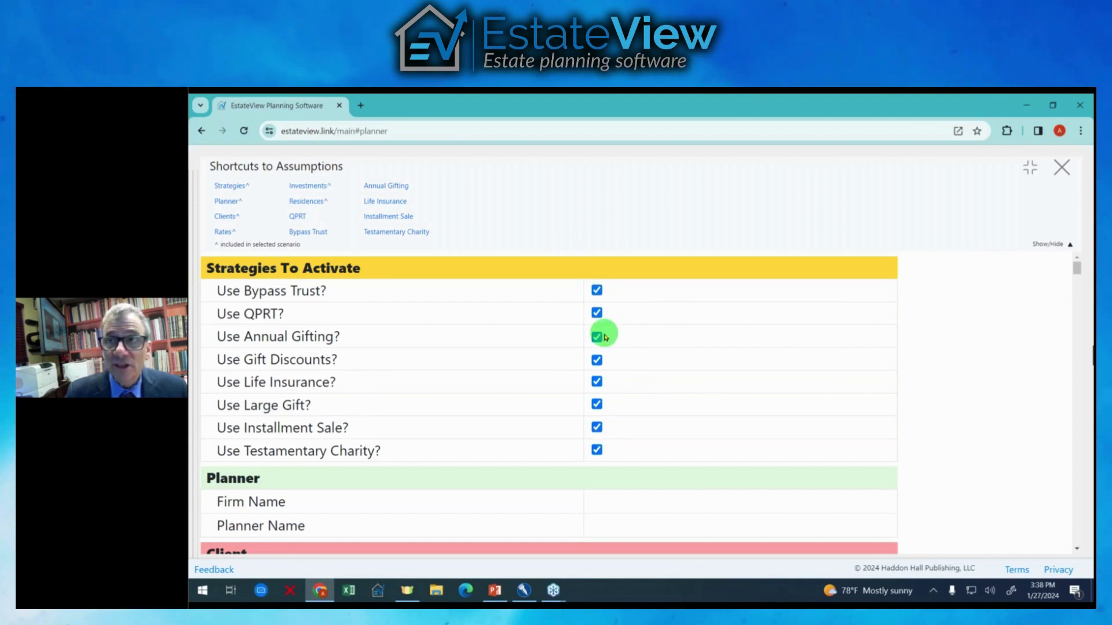
- Fill in the firm name as Gassman, Crotty & Denicolo, P.A. and enter the planner's name in the Planner section
scroll(599, 335, down, 1)
scroll(599, 334, down, 3)
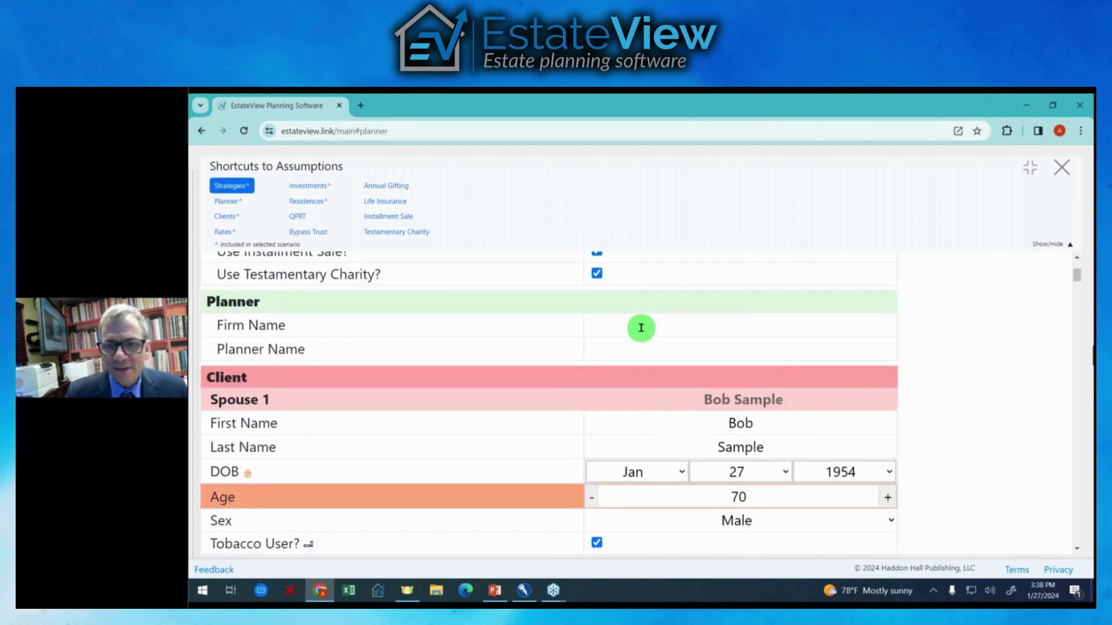
click(641, 328)
click(662, 352)
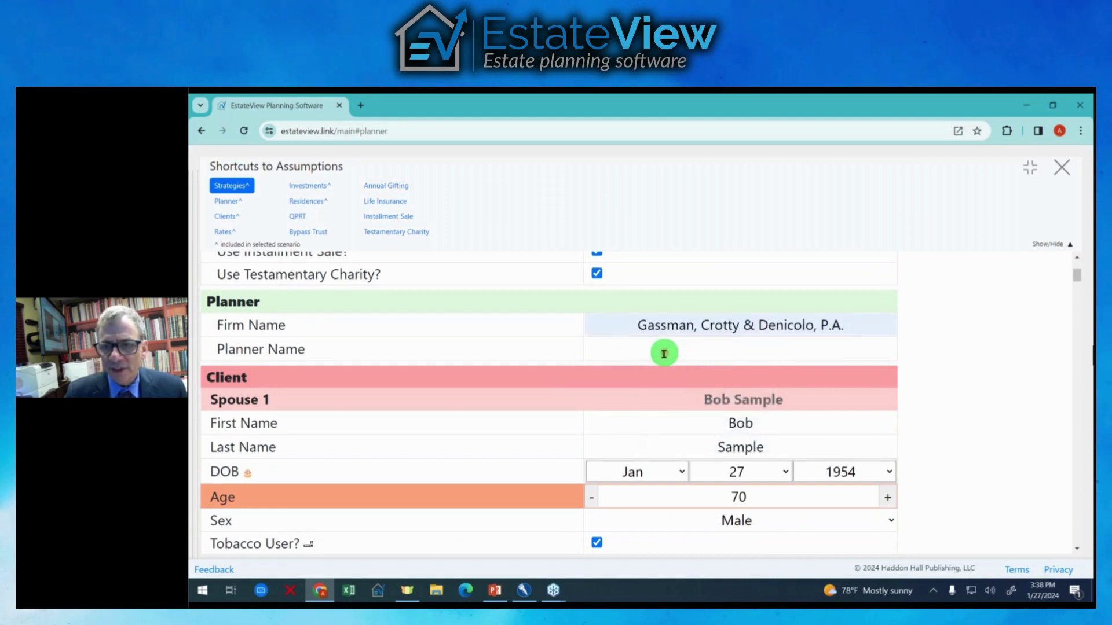
click(659, 354)
click(665, 377)
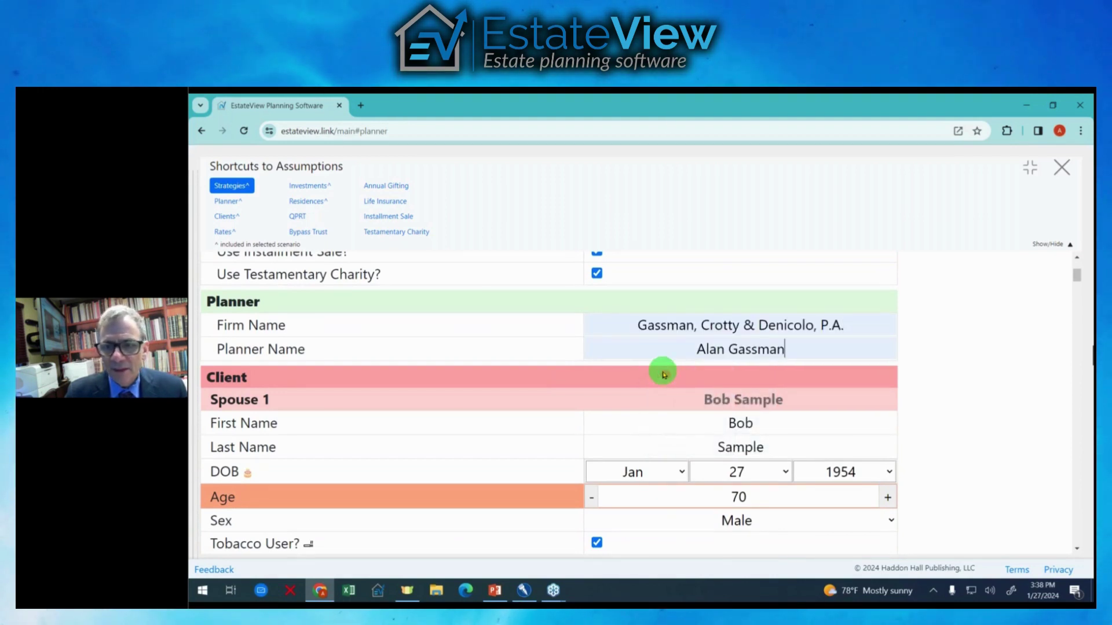
- Open the Life Insurance Estimates from the client assumptions, examine the premiums for both spouses, and close them
scroll(663, 374, down, 2)
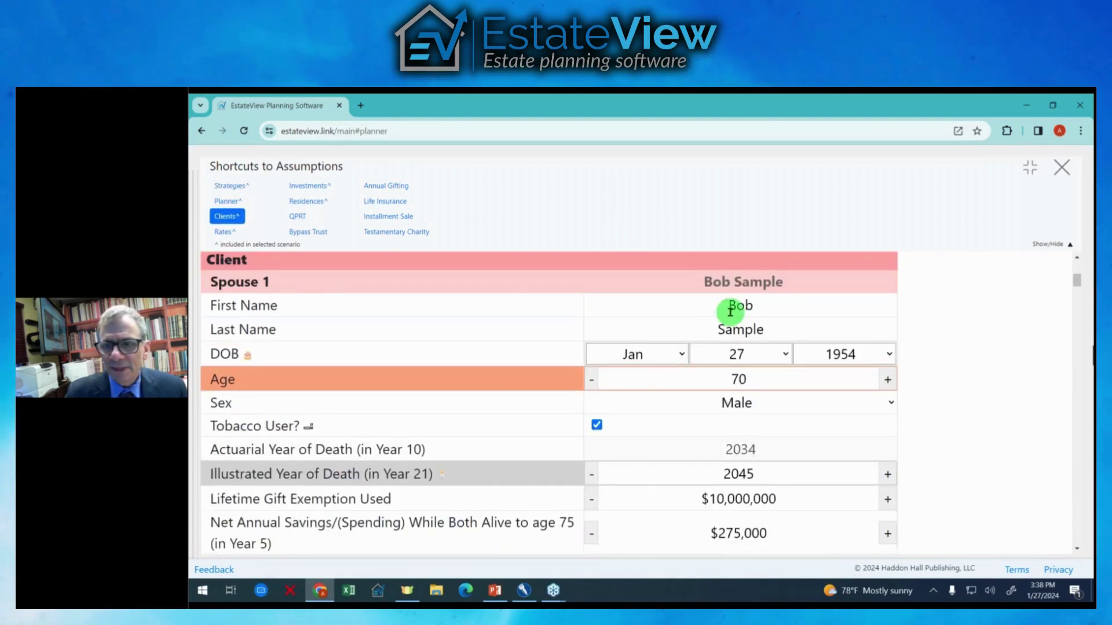
scroll(666, 372, down, 2)
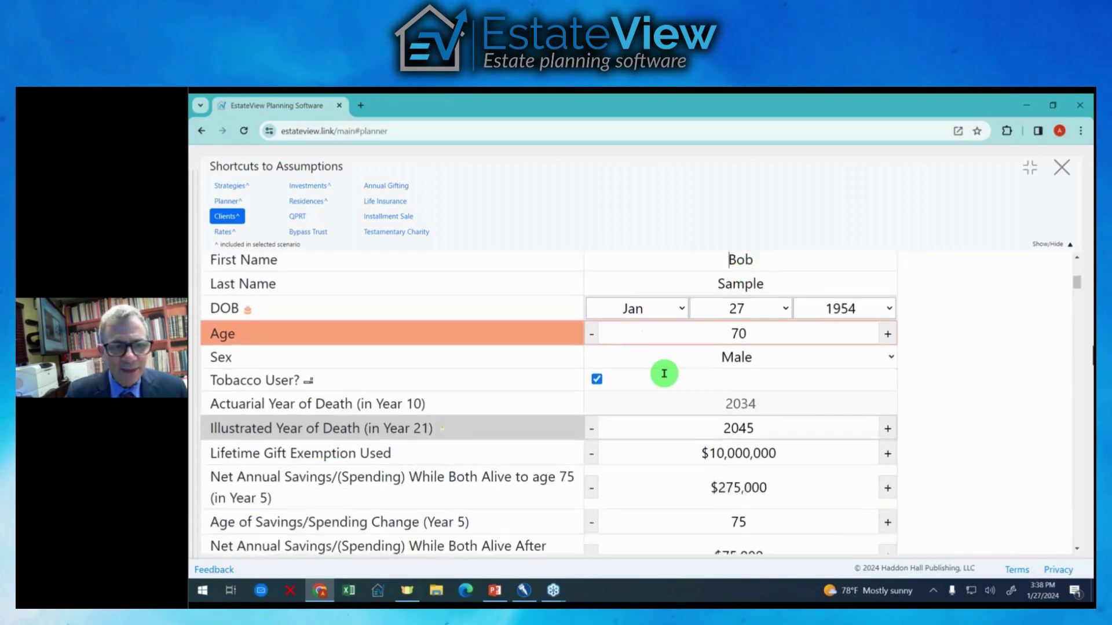
scroll(667, 372, down, 8)
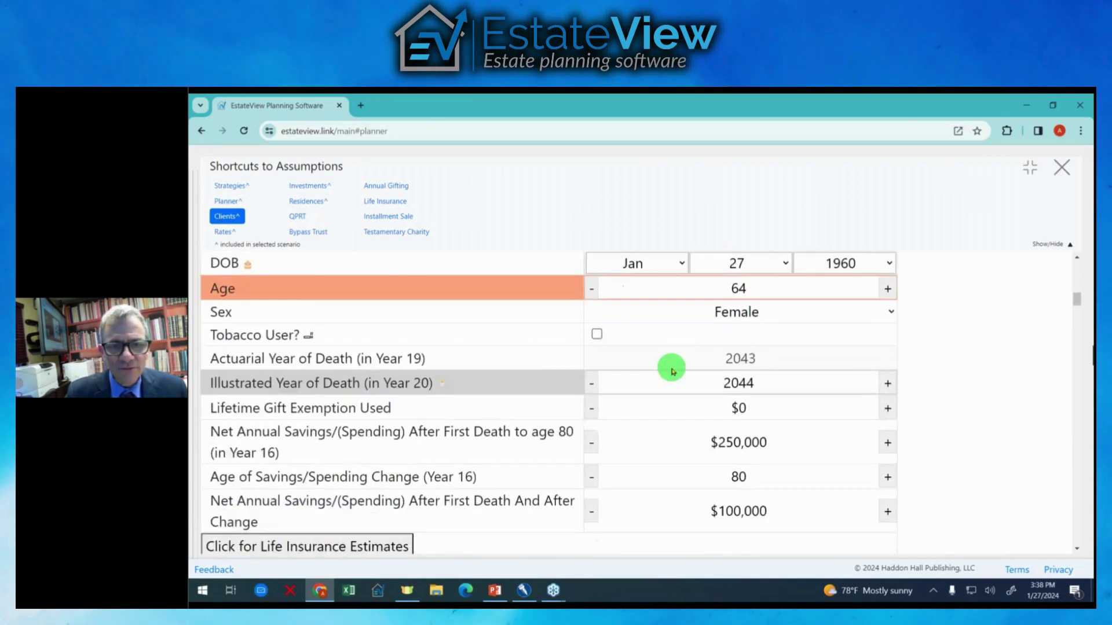
scroll(672, 368, down, 1)
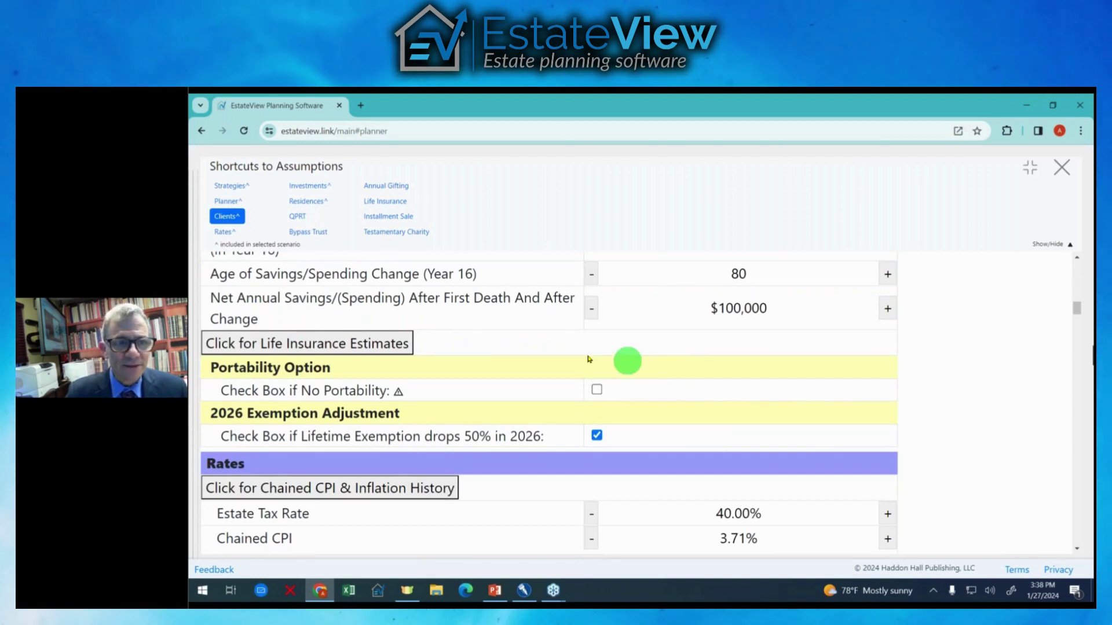
click(385, 345)
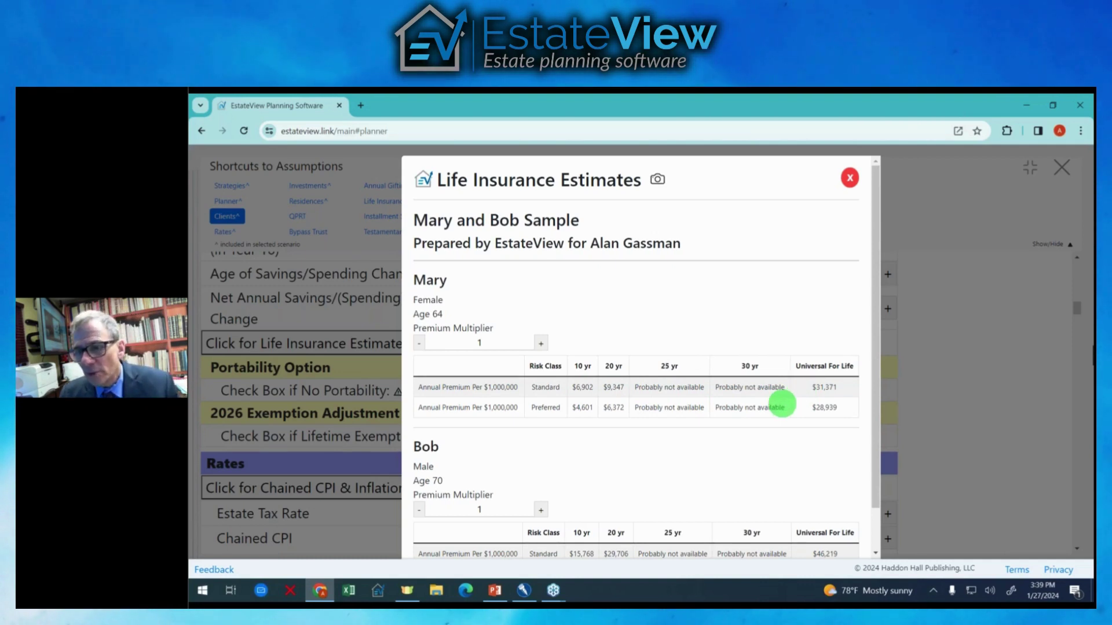
scroll(752, 417, down, 2)
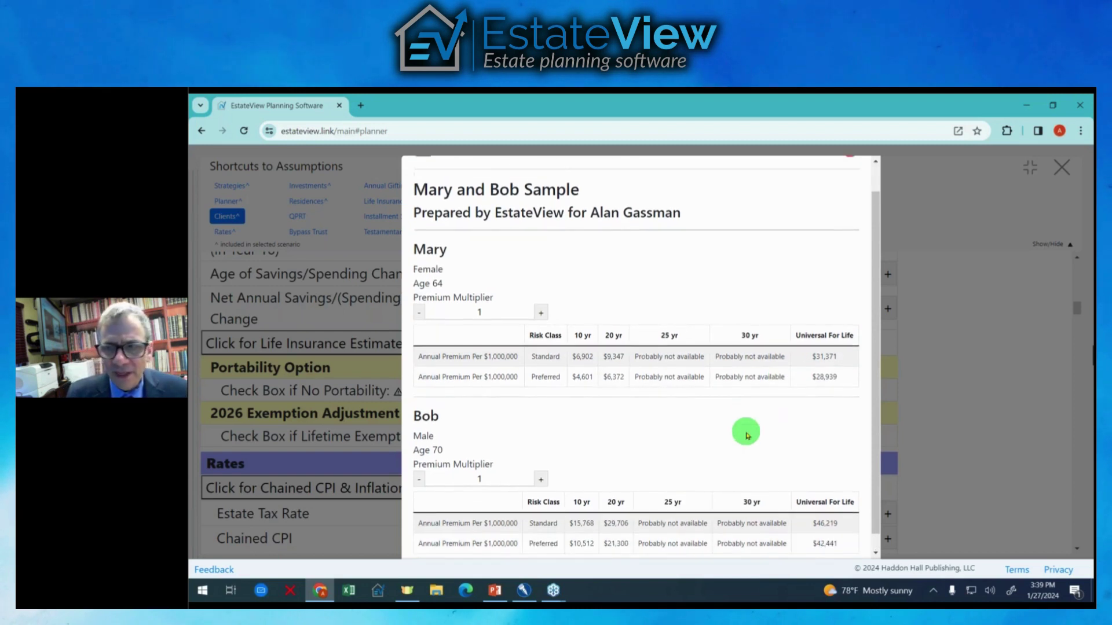
scroll(747, 429, up, 2)
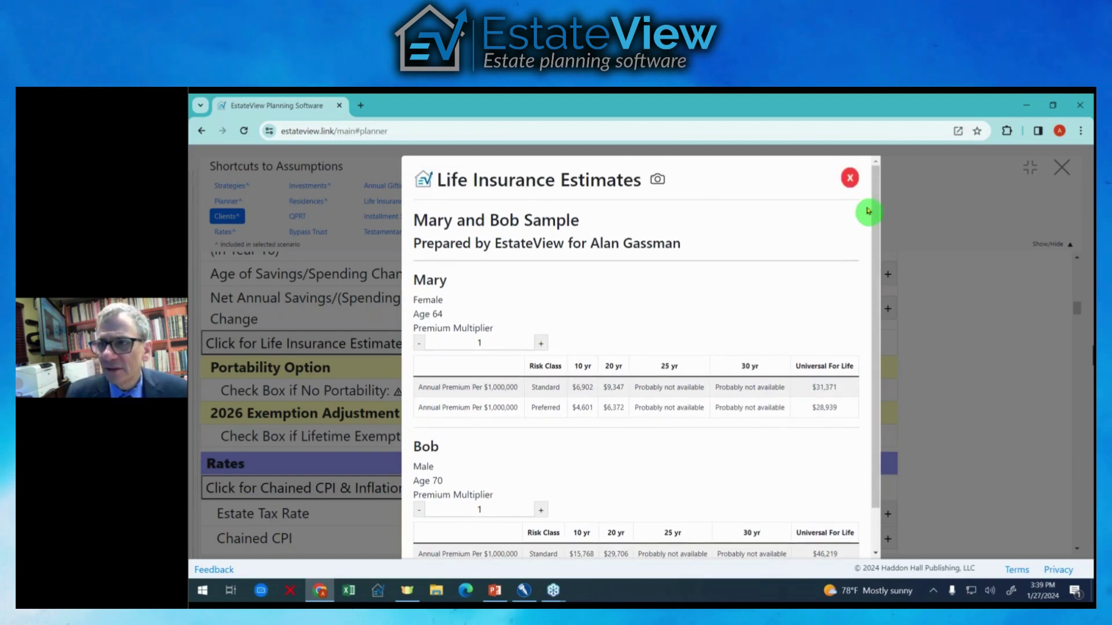
click(849, 180)
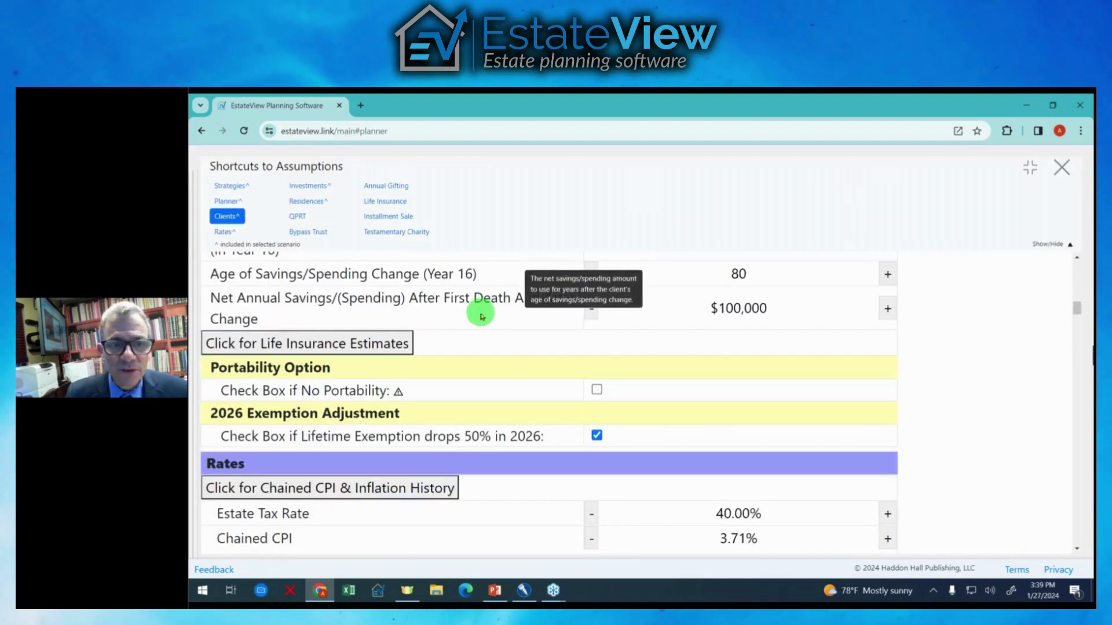
- View the Chained CPI & Inflation History chart from the Rates section and close it
scroll(478, 370, down, 1)
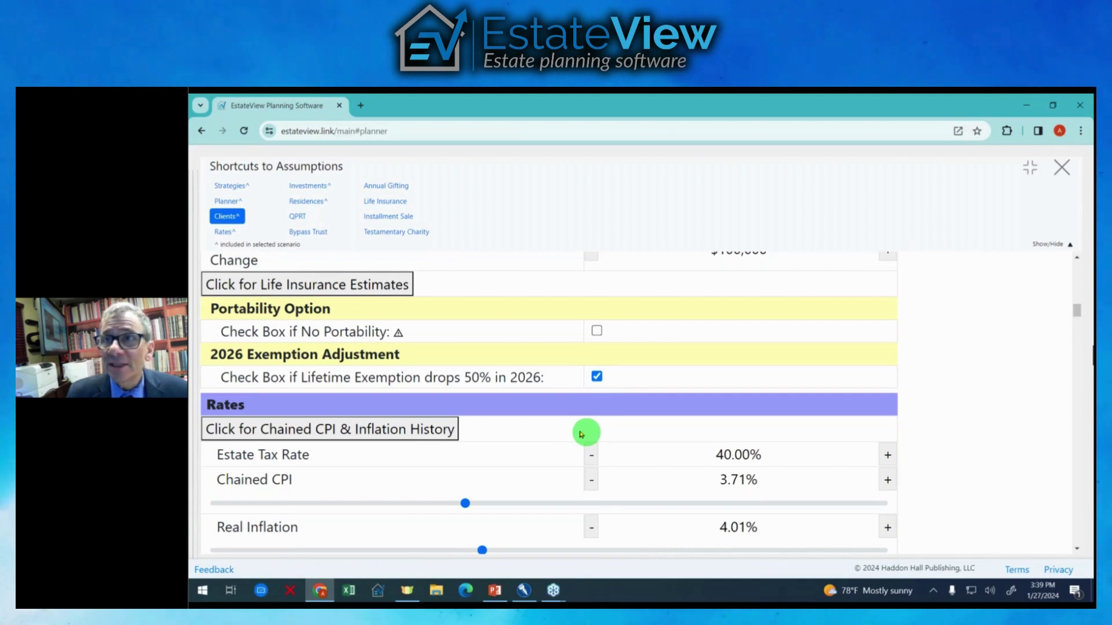
click(434, 432)
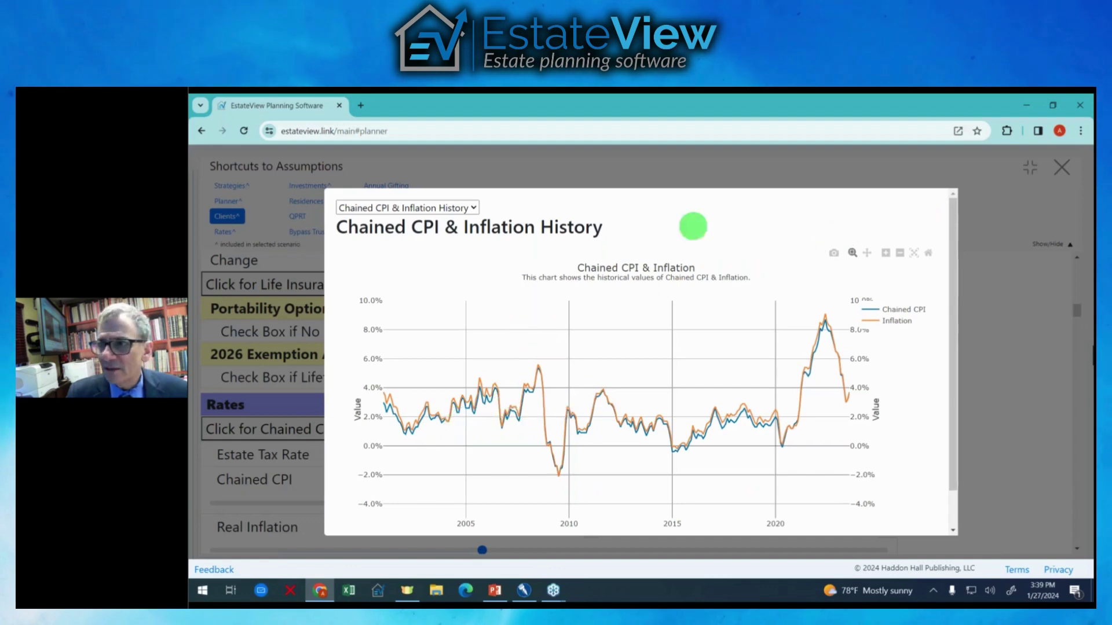
click(285, 218)
- Examine the rates, investments, QPRT, bypass trust and gifting assumptions and the pre-planning life insurance policies of Spouse 1
scroll(357, 366, down, 2)
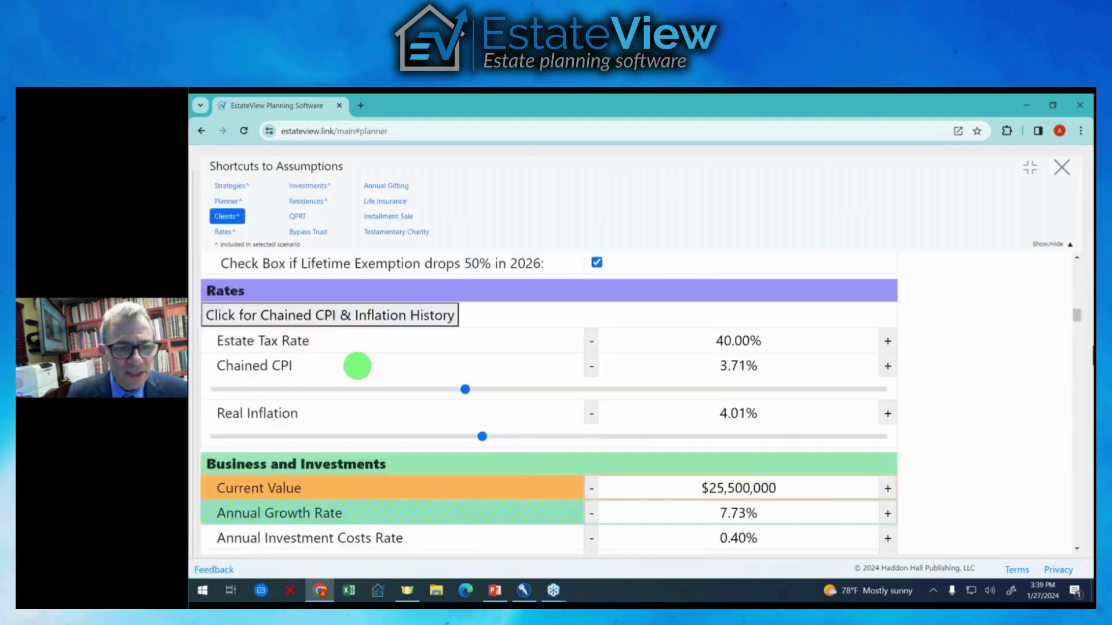
scroll(359, 365, down, 10)
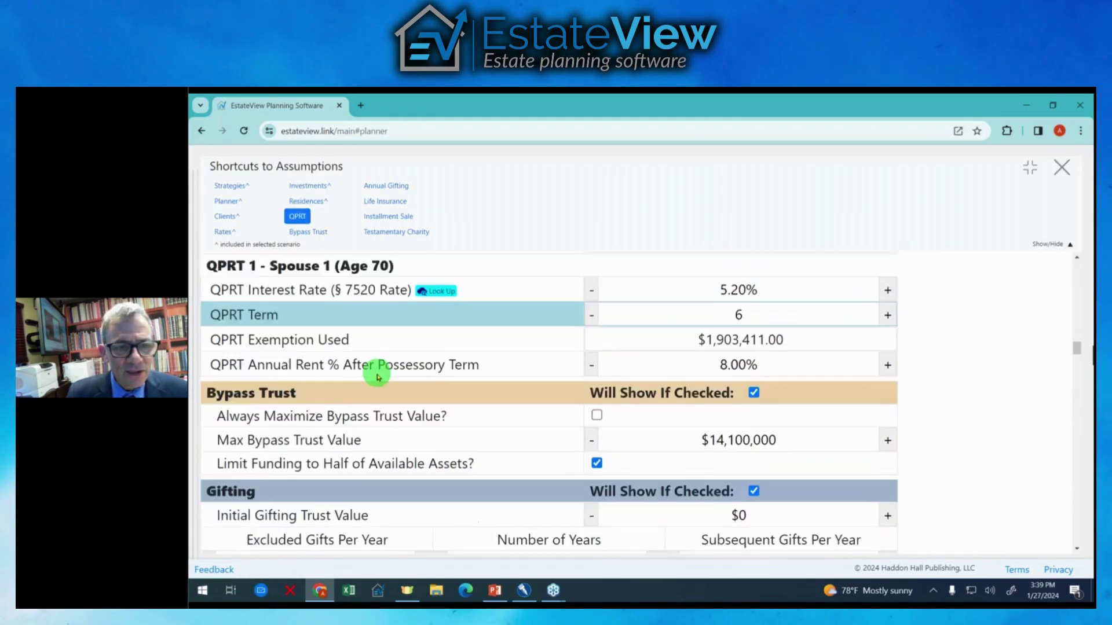
scroll(377, 377, down, 10)
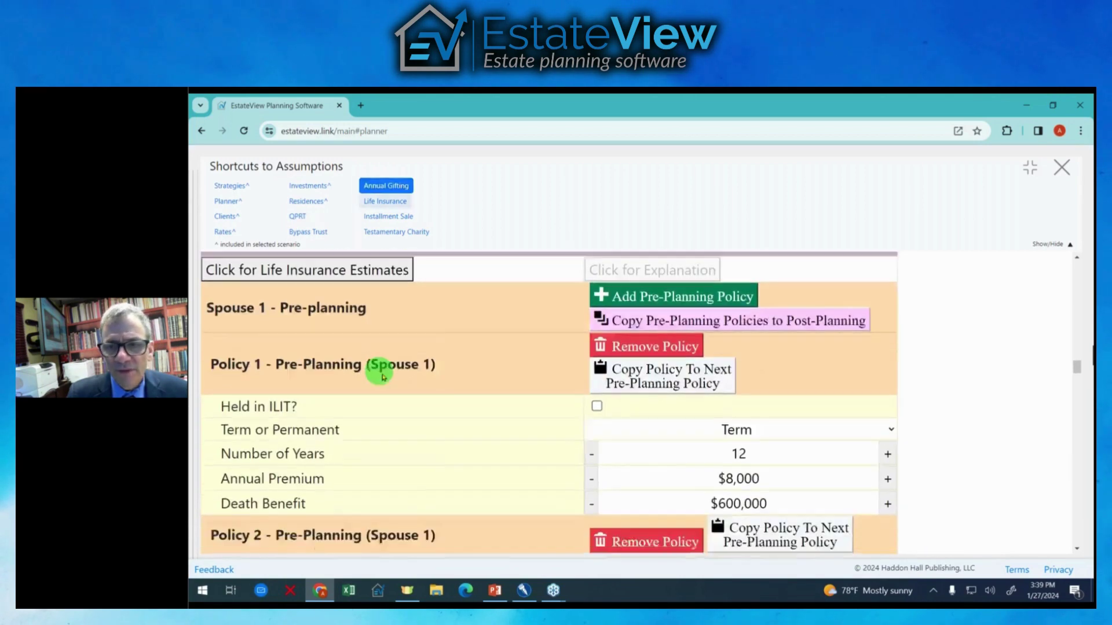
scroll(380, 374, down, 7)
scroll(382, 376, up, 8)
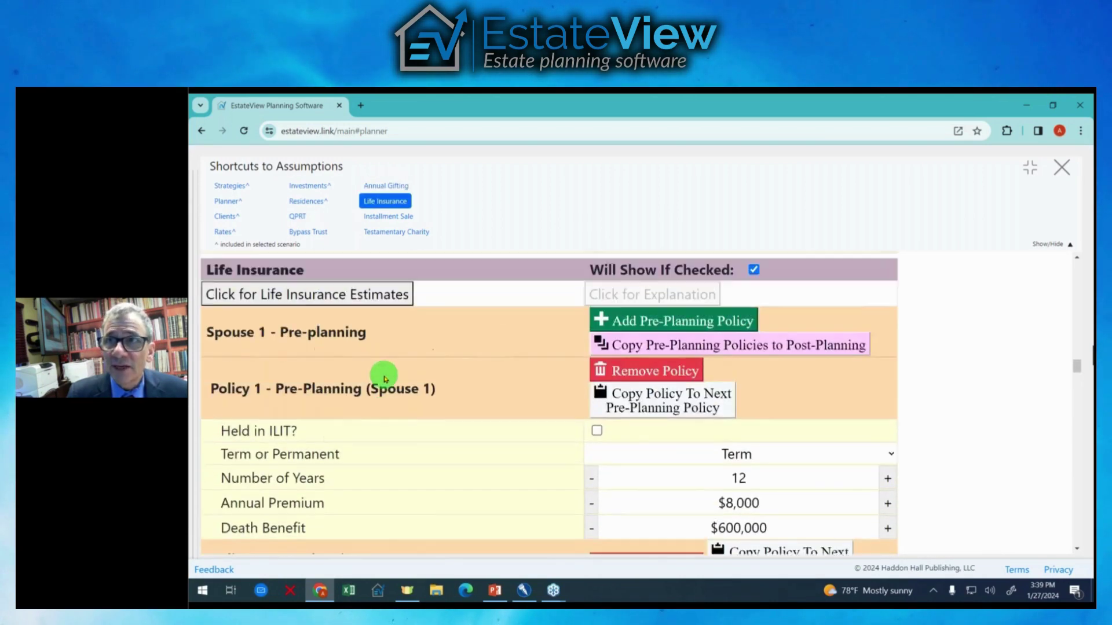
scroll(385, 380, up, 5)
scroll(385, 379, down, 3)
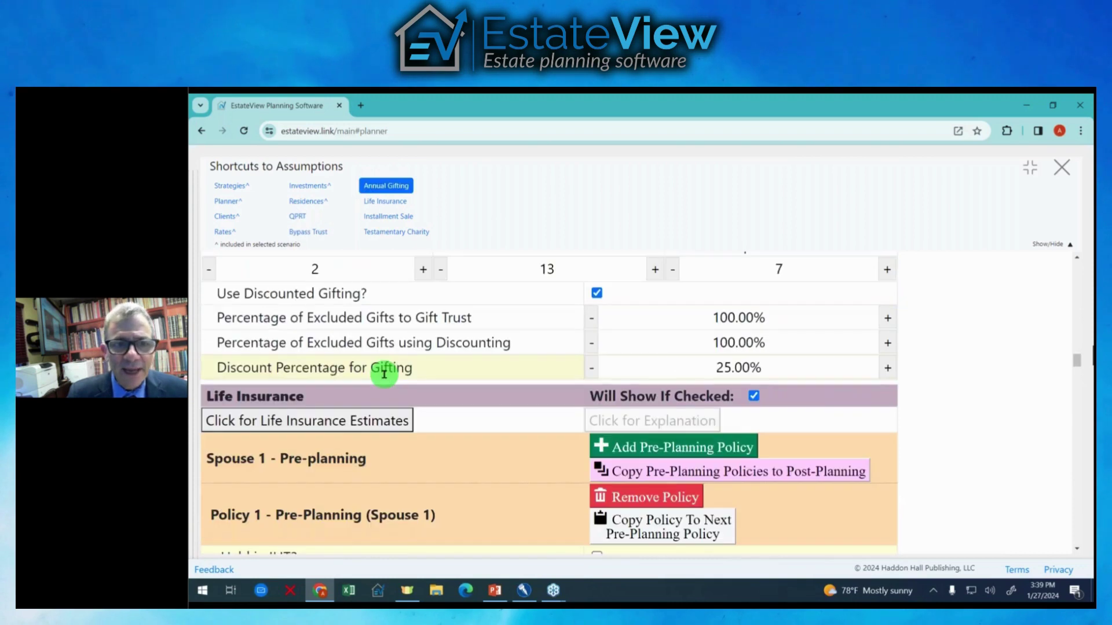
scroll(384, 374, down, 1)
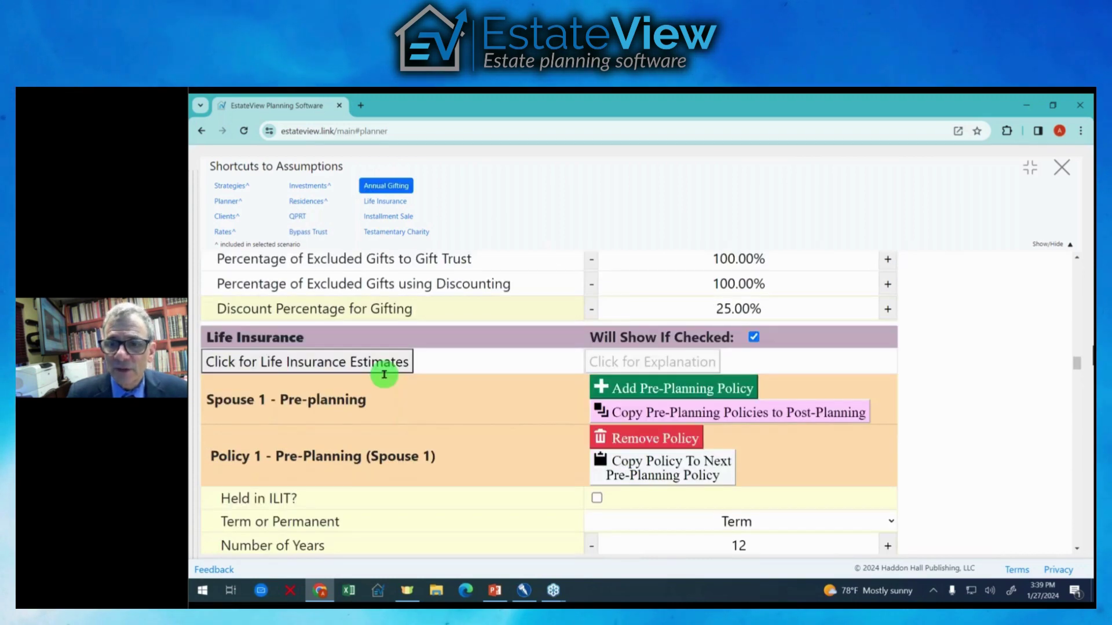
scroll(387, 379, down, 14)
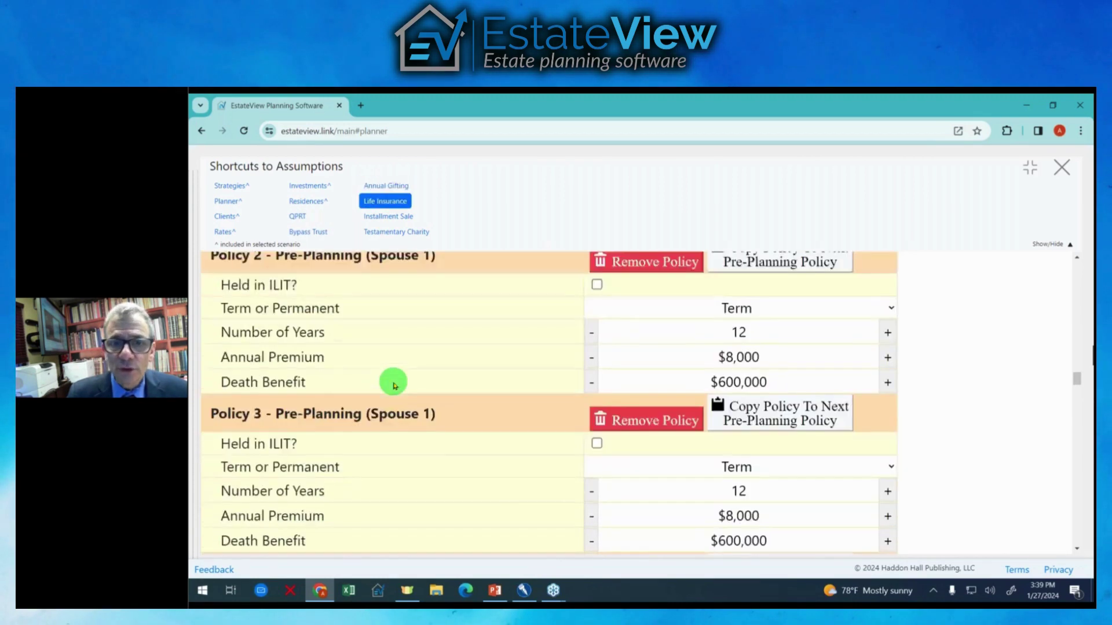
scroll(399, 381, down, 5)
- Return to the Strategies To Activate list and jump to the Qualified Personal Residence Trust assumptions
scroll(399, 380, up, 20)
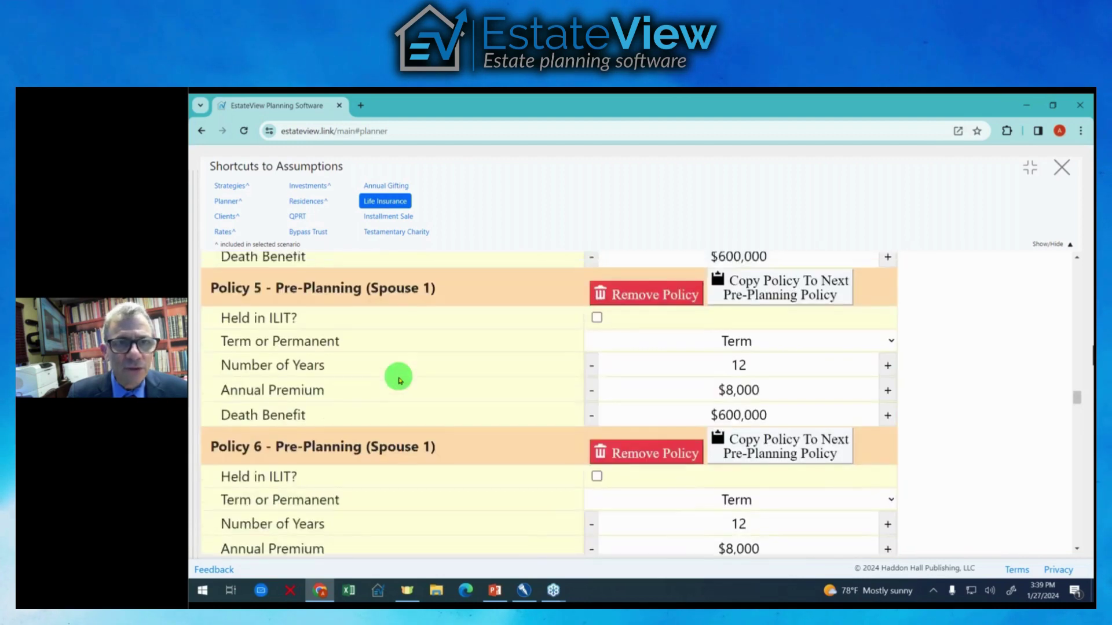
scroll(399, 381, up, 20)
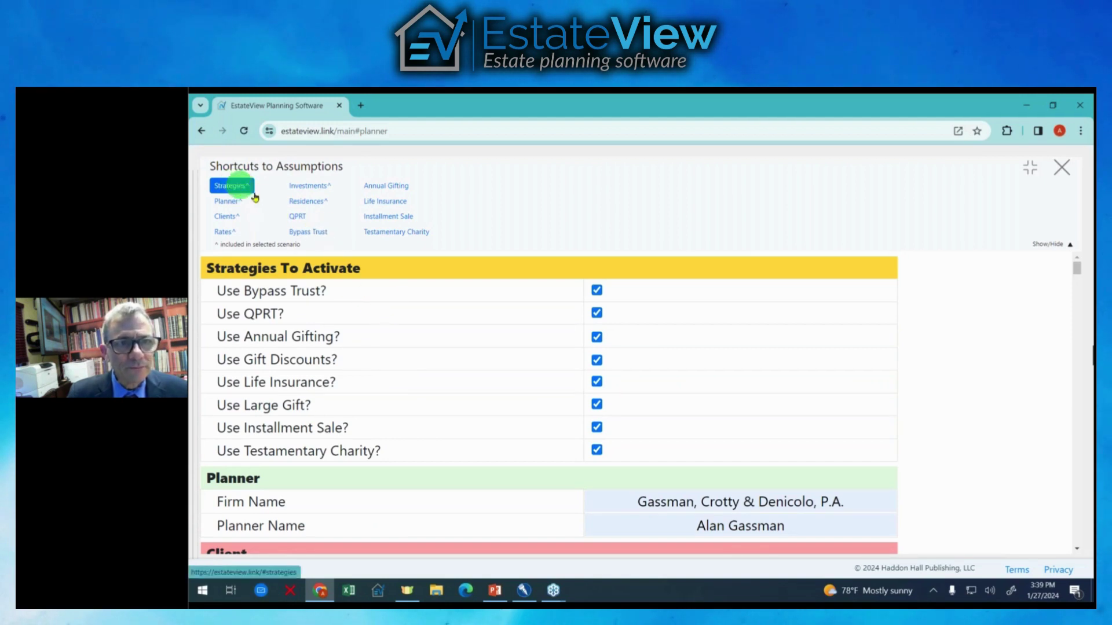
click(299, 217)
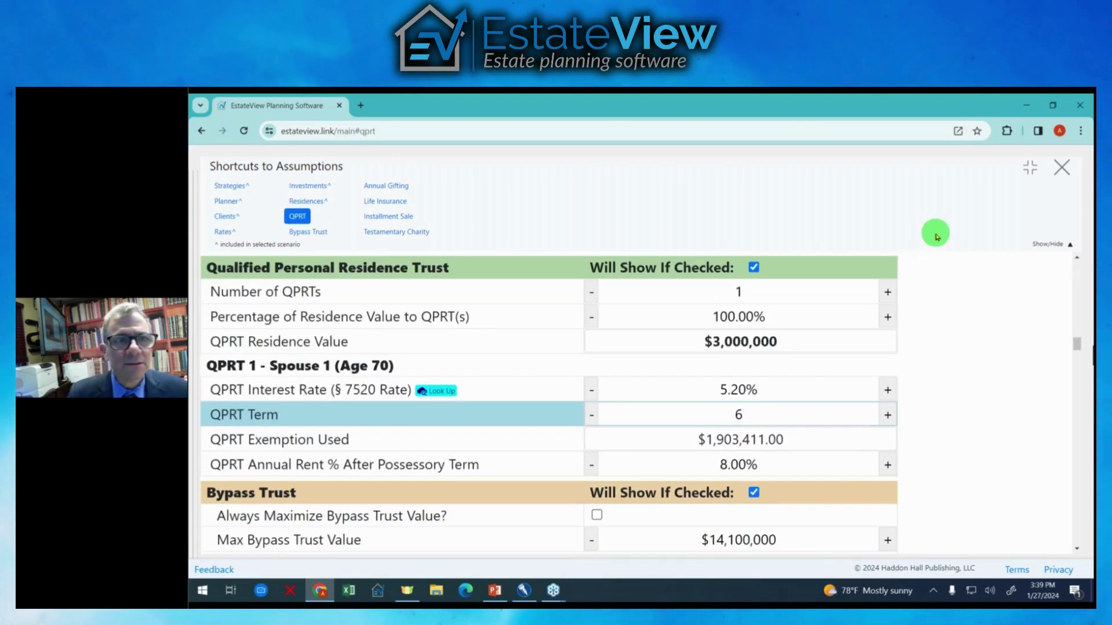
- Collapse the full-screen assumptions beside the No Planning diagram, widening the diagram area and narrowing the scenarios strip
click(1030, 167)
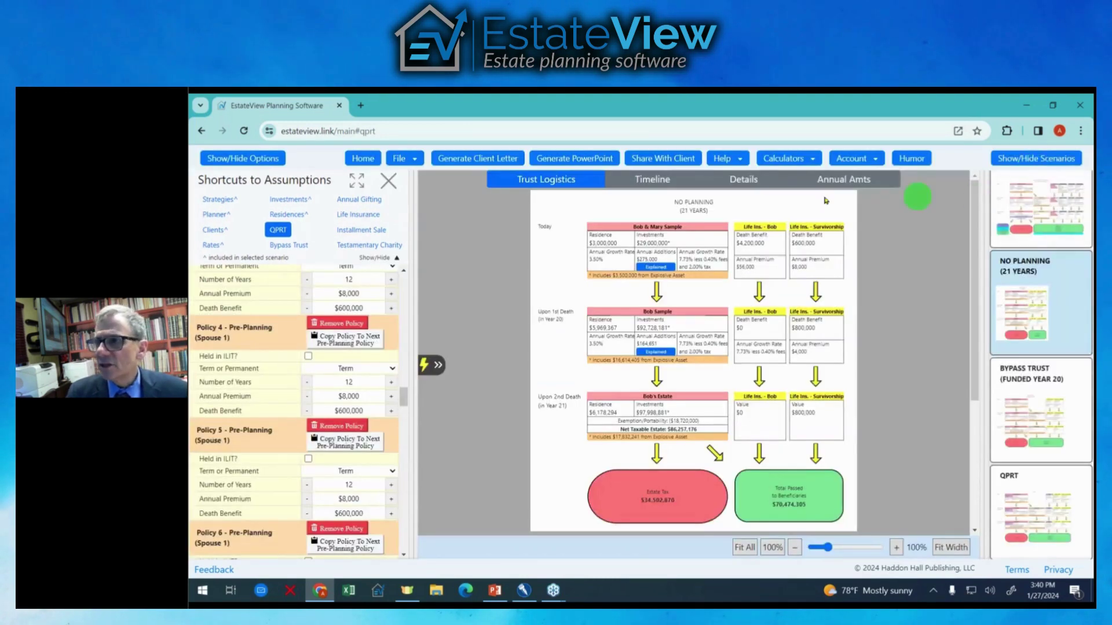
click(357, 181)
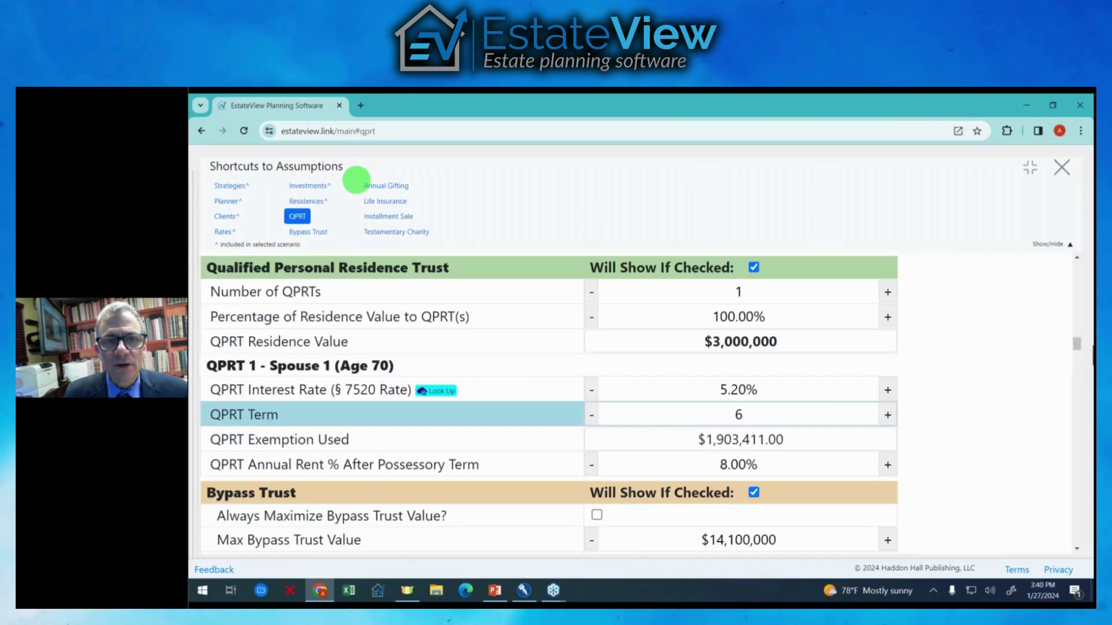
click(1032, 167)
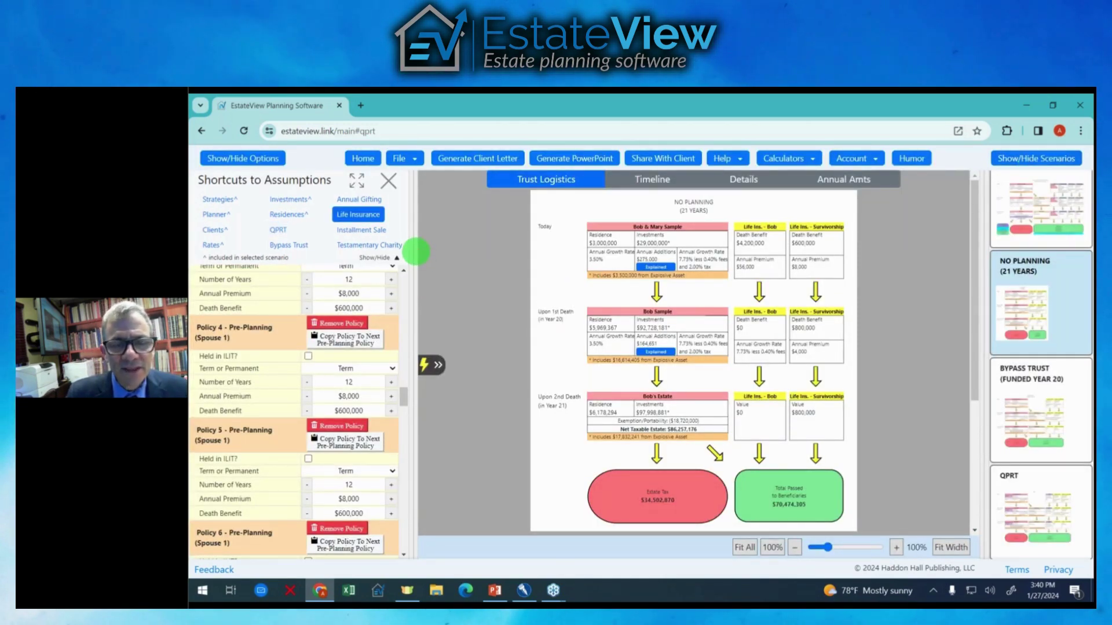
mouse_move(413, 251)
mouse_down()
mouse_move(290, 248)
mouse_move(450, 259)
mouse_move(416, 260)
mouse_up()
drag(984, 299, 1013, 293)
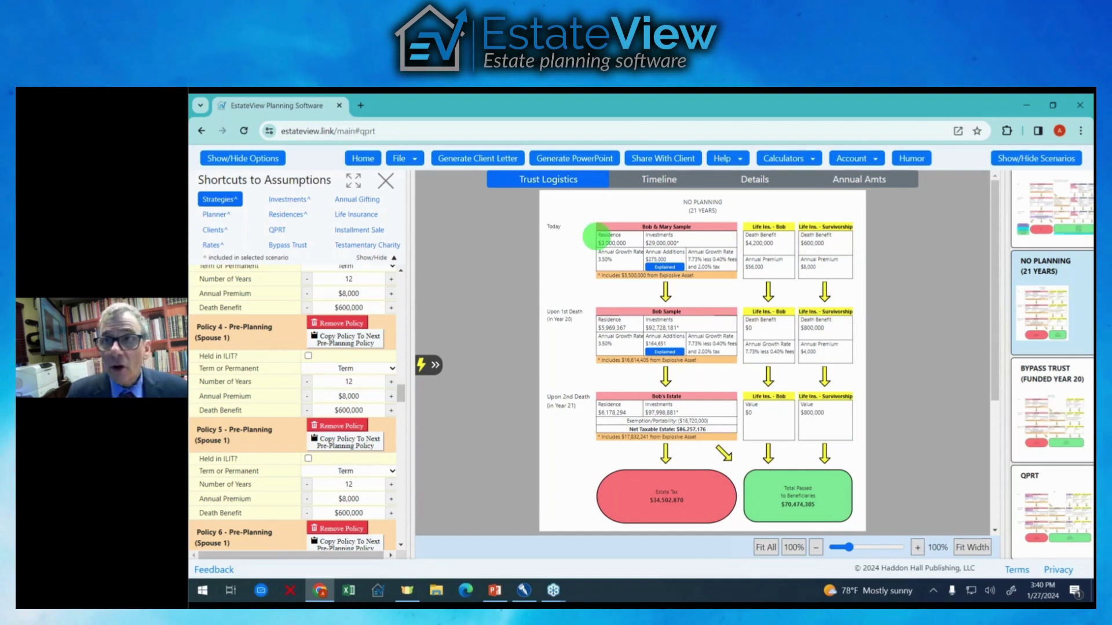
- Start a new plan and set Year to Toggle Off Grantor Status under Large Gift To Trust to 3
click(400, 158)
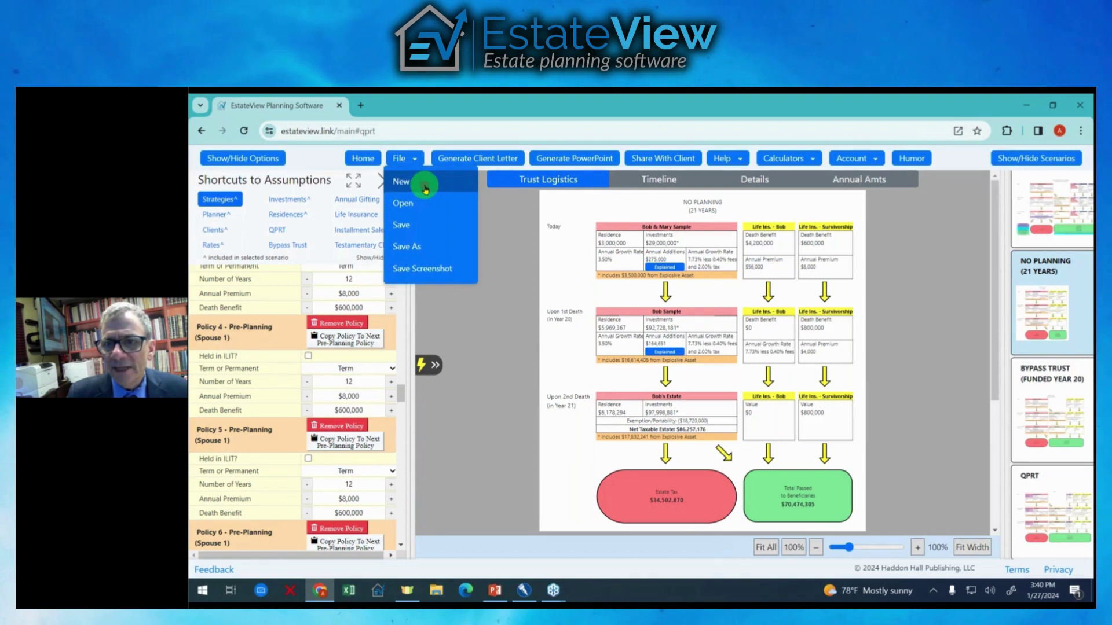
click(426, 189)
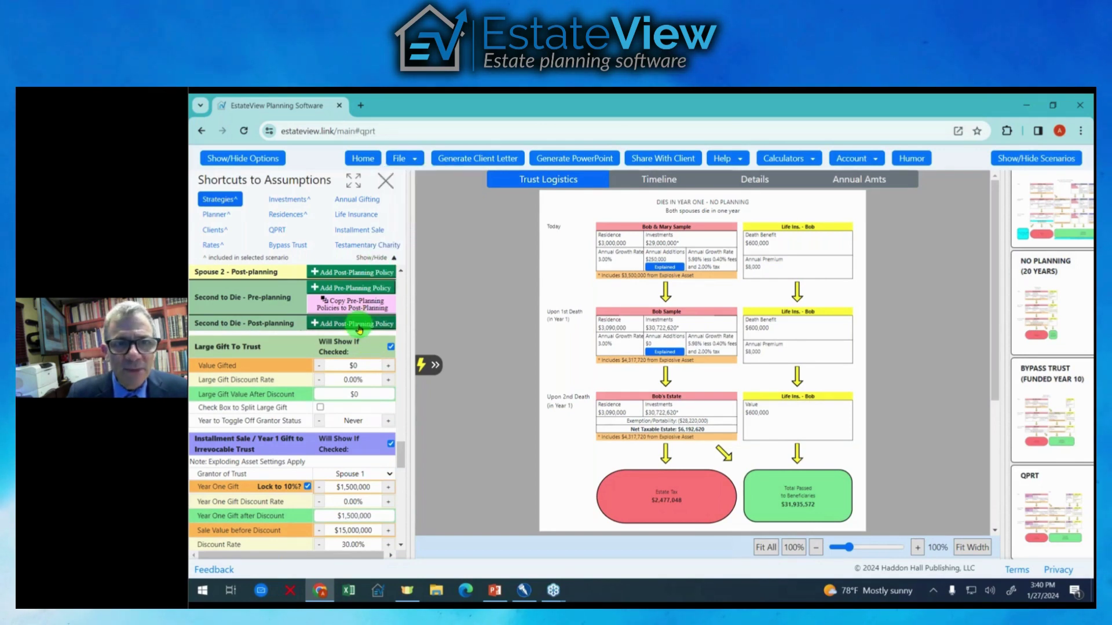
scroll(385, 362, down, 1)
click(386, 362)
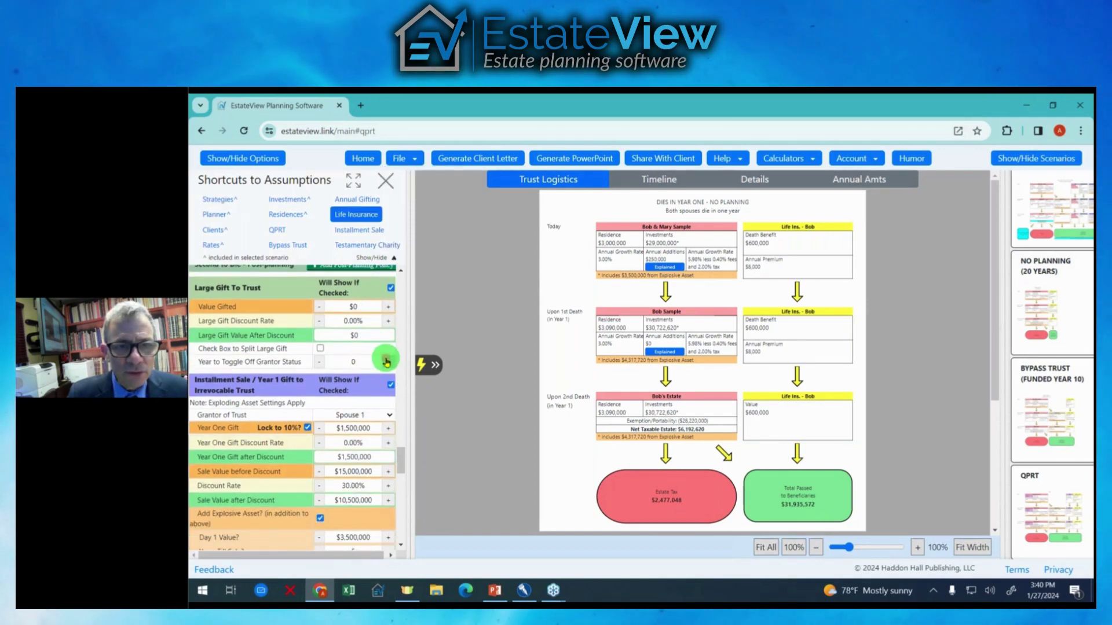
click(386, 362)
click(387, 363)
- Save the plan under a new file name made of the client's surname followed by "party"
click(409, 162)
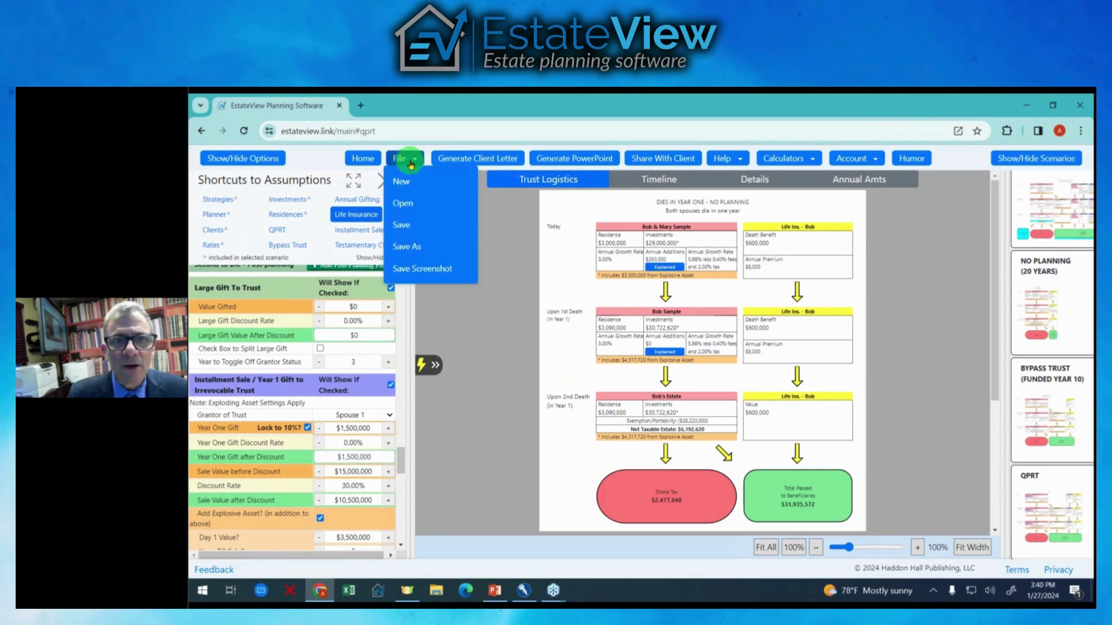
click(410, 247)
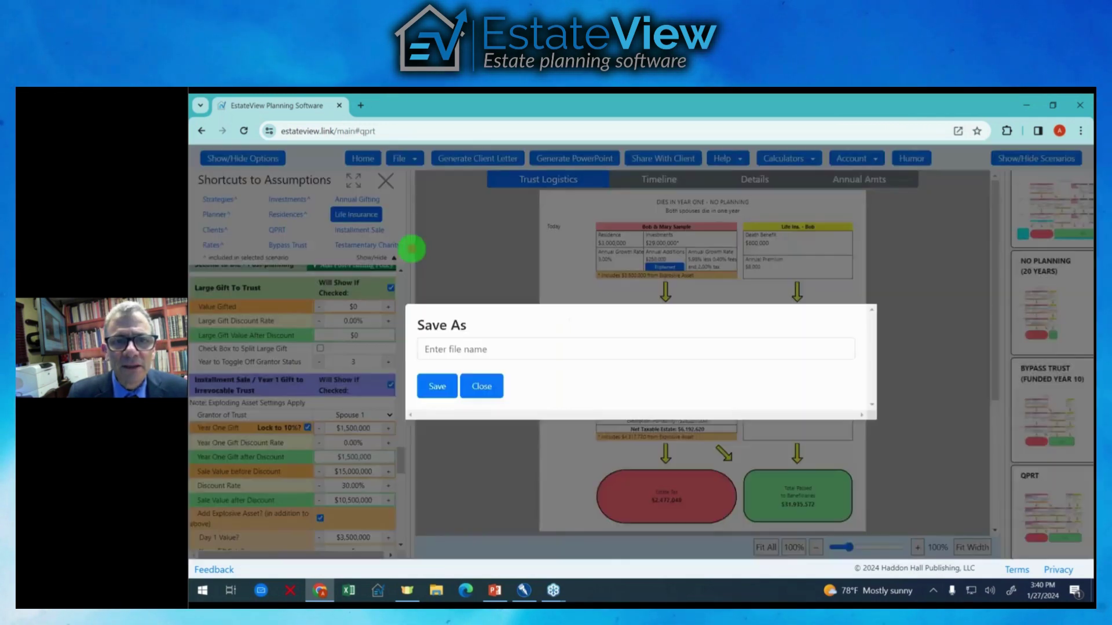
click(446, 349)
text(Jones party)
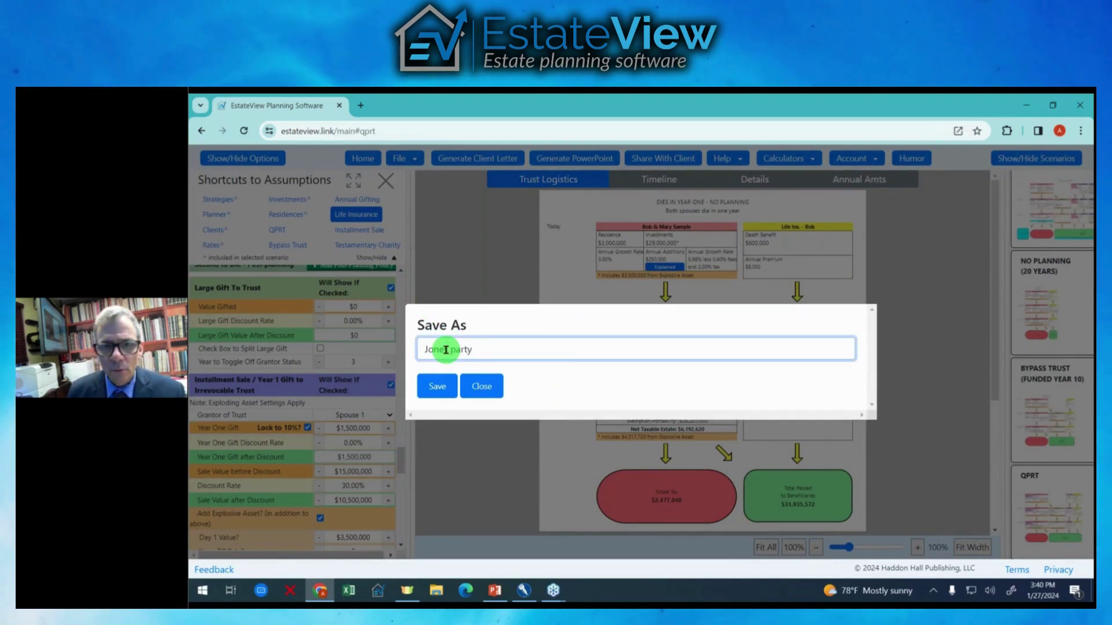
click(438, 387)
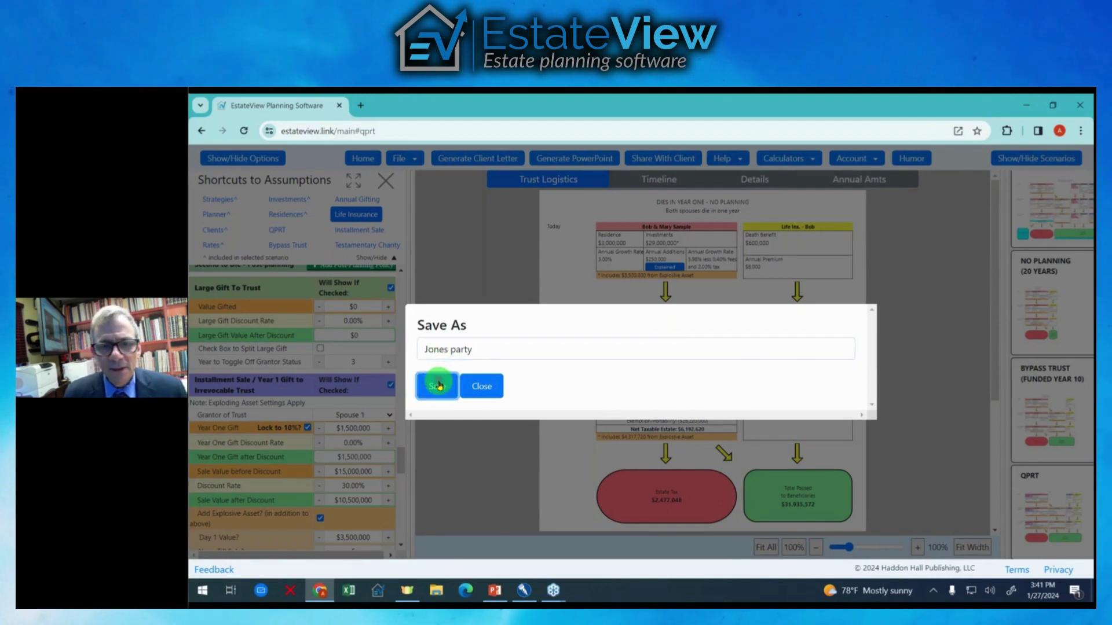
mouse_move(903, 162)
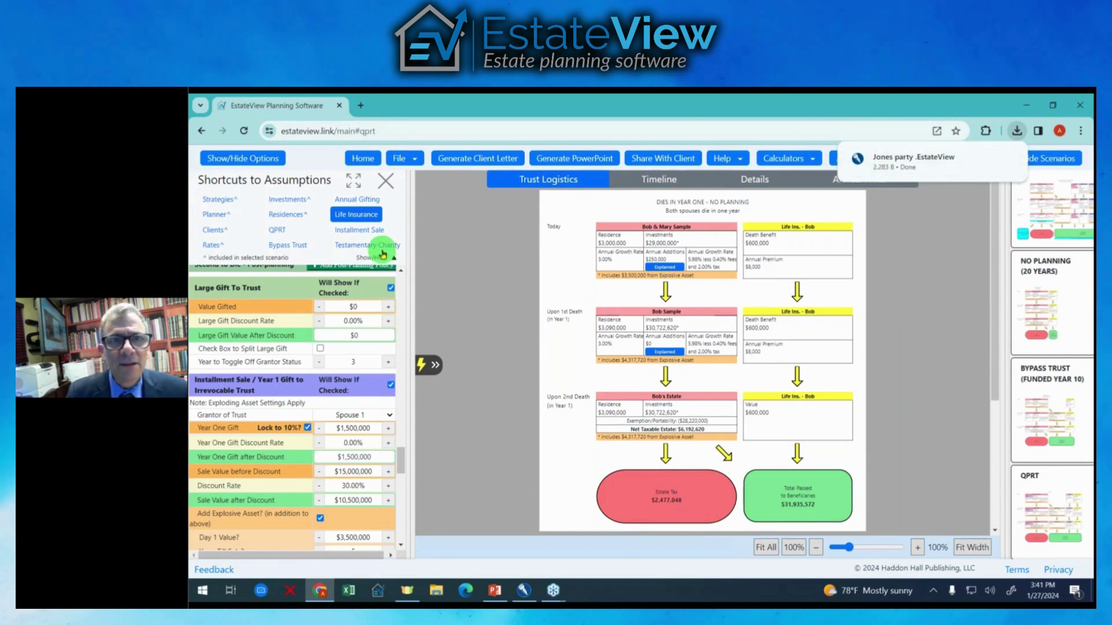
- Save a screenshot of the Dies in Year One - No Planning diagram and open the downloaded image, moving its window aside
click(404, 158)
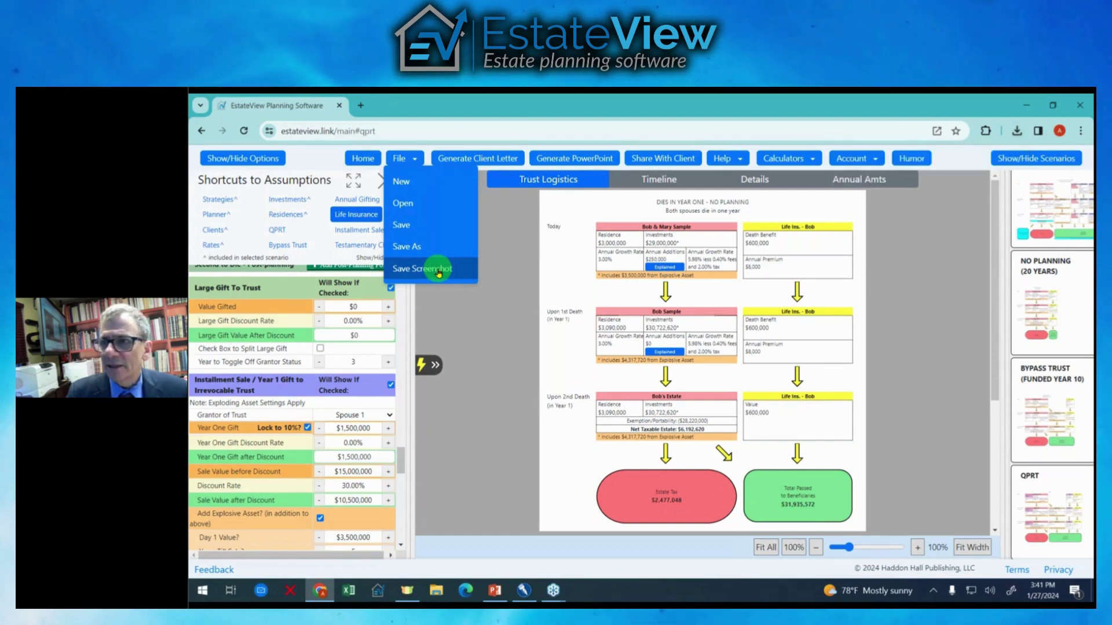
click(439, 272)
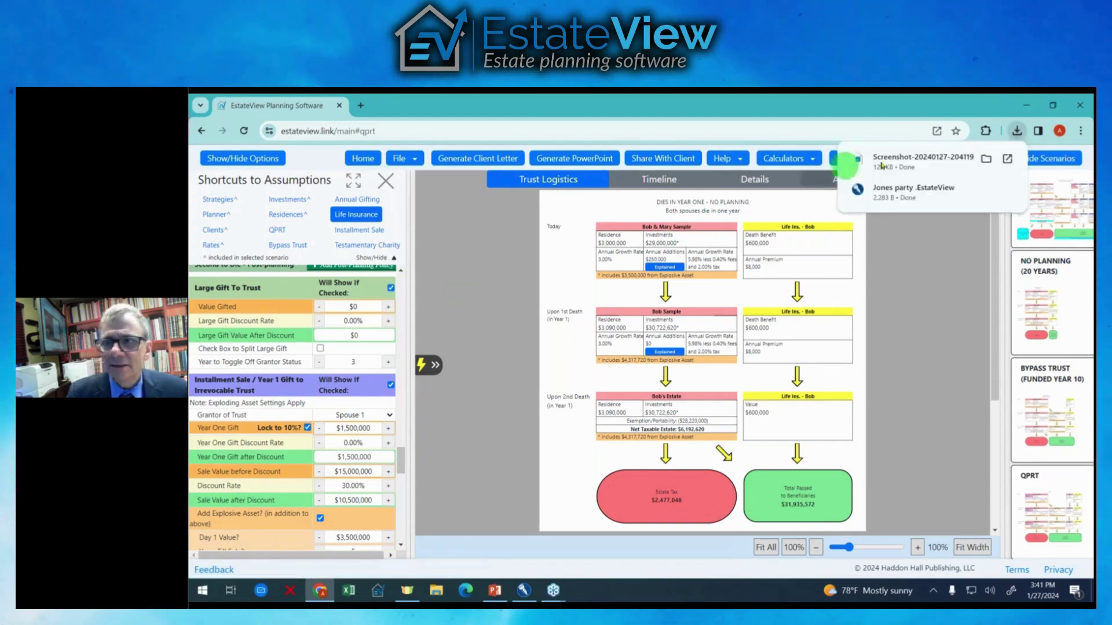
right_click(904, 166)
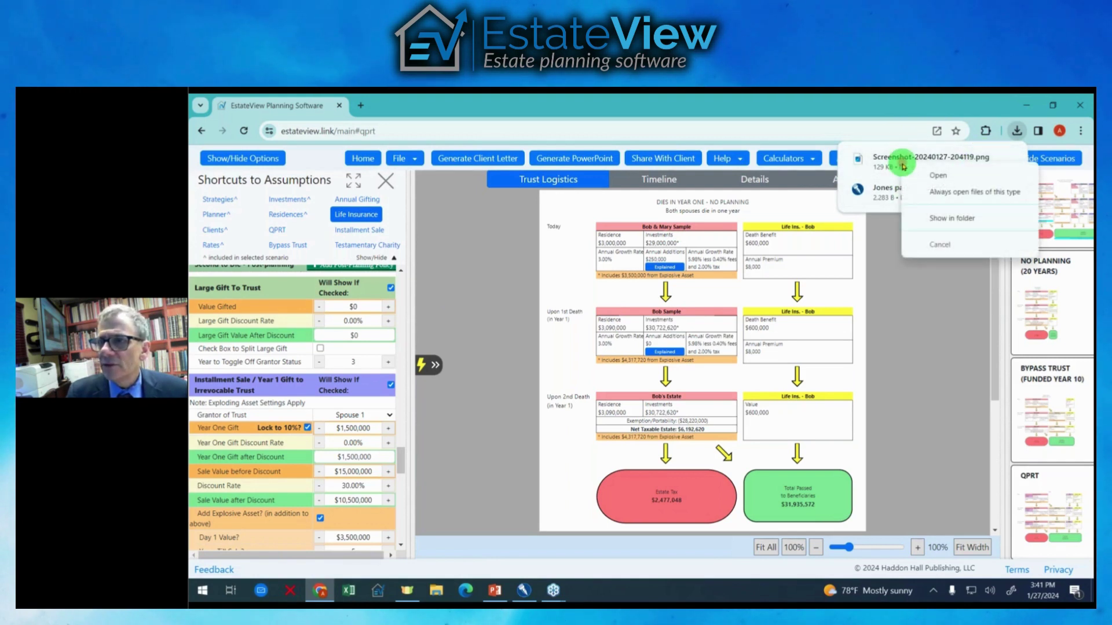
click(933, 176)
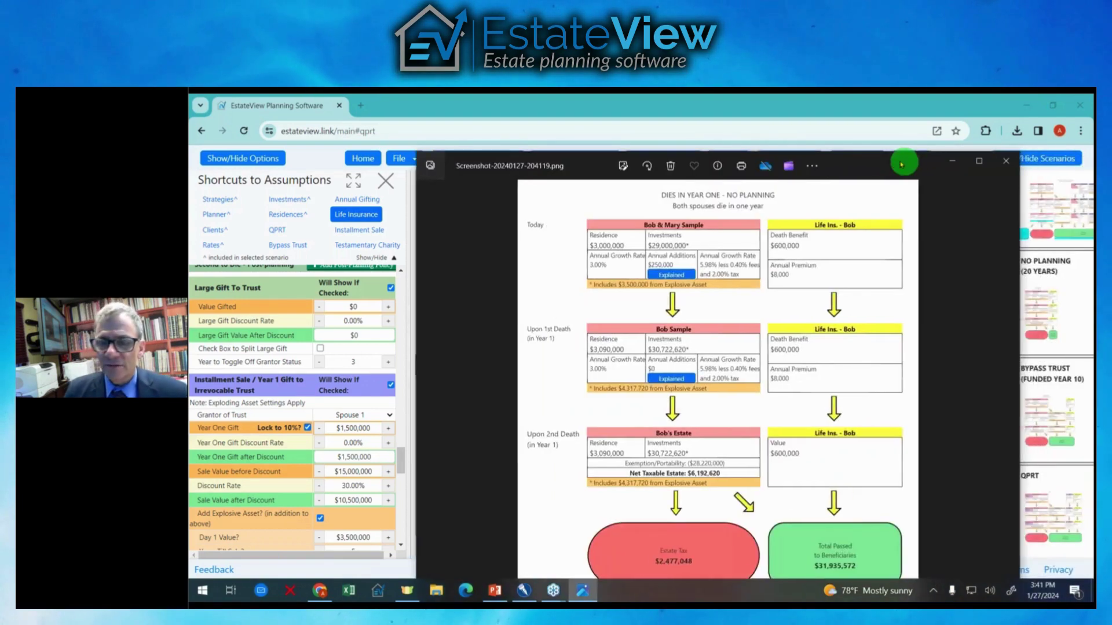
drag(901, 165, 1093, 133)
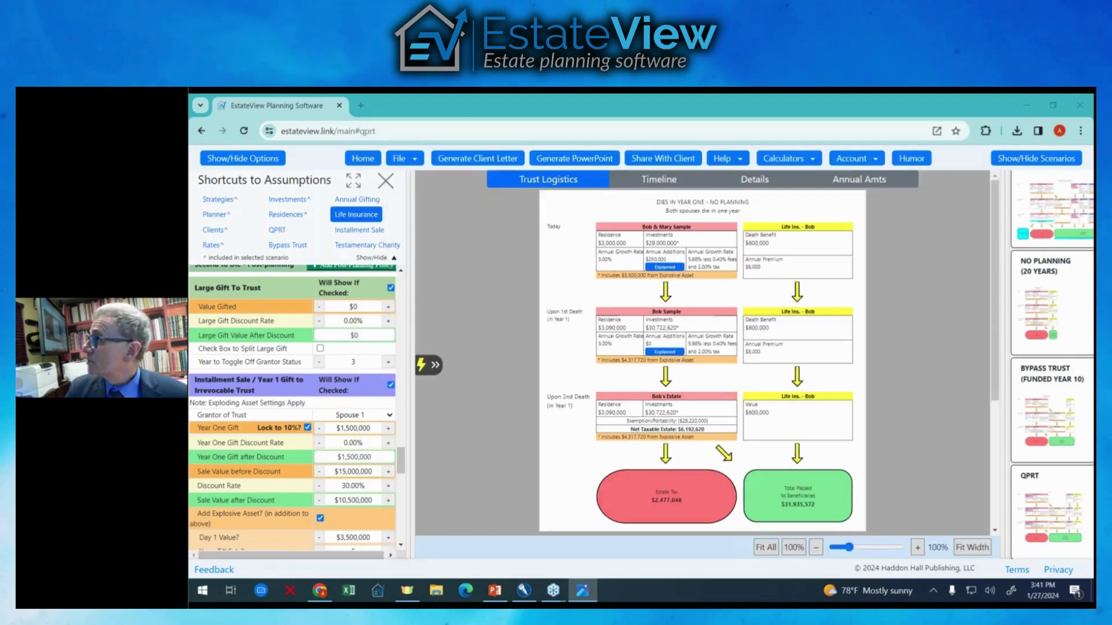
click(404, 158)
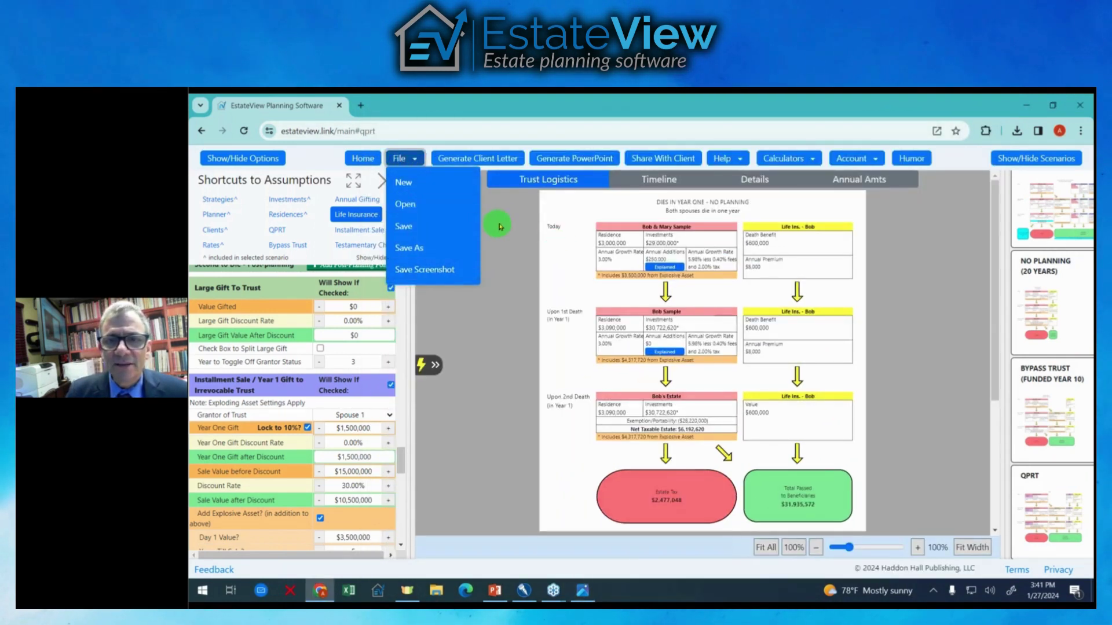
click(553, 221)
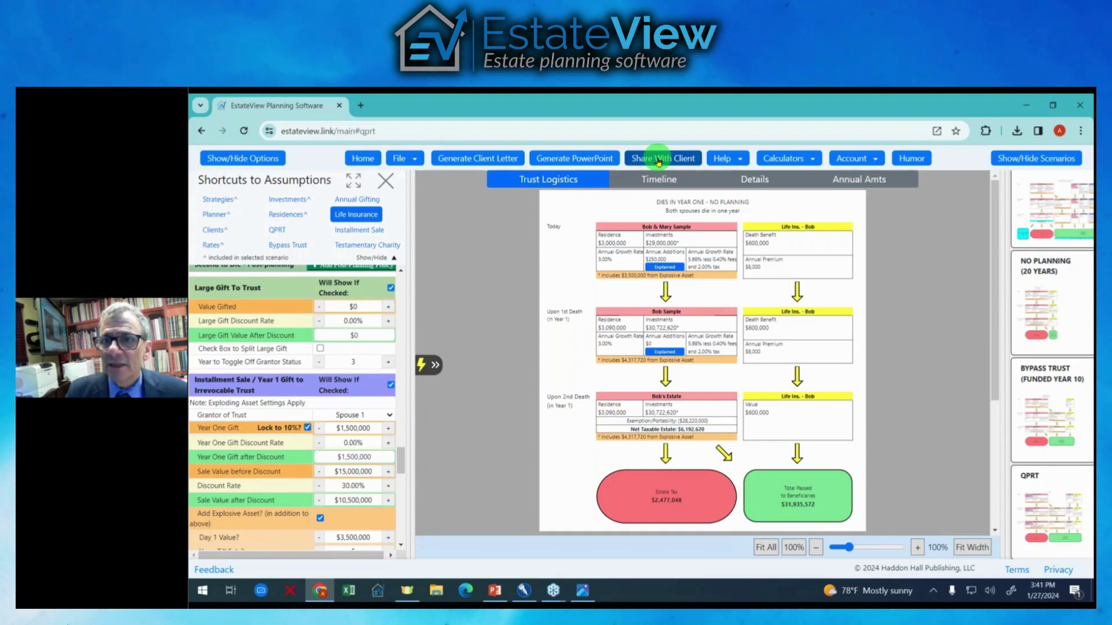
- Share the plan with the client: set the six-digit guest passcode, generate the link and copy it to the clipboard
click(658, 162)
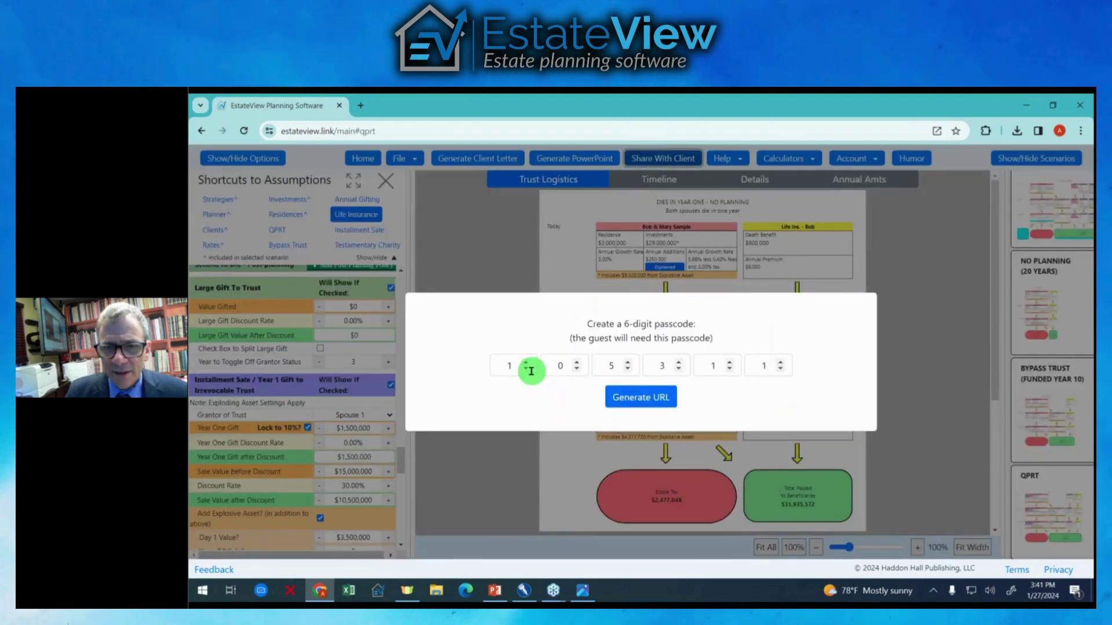
click(576, 372)
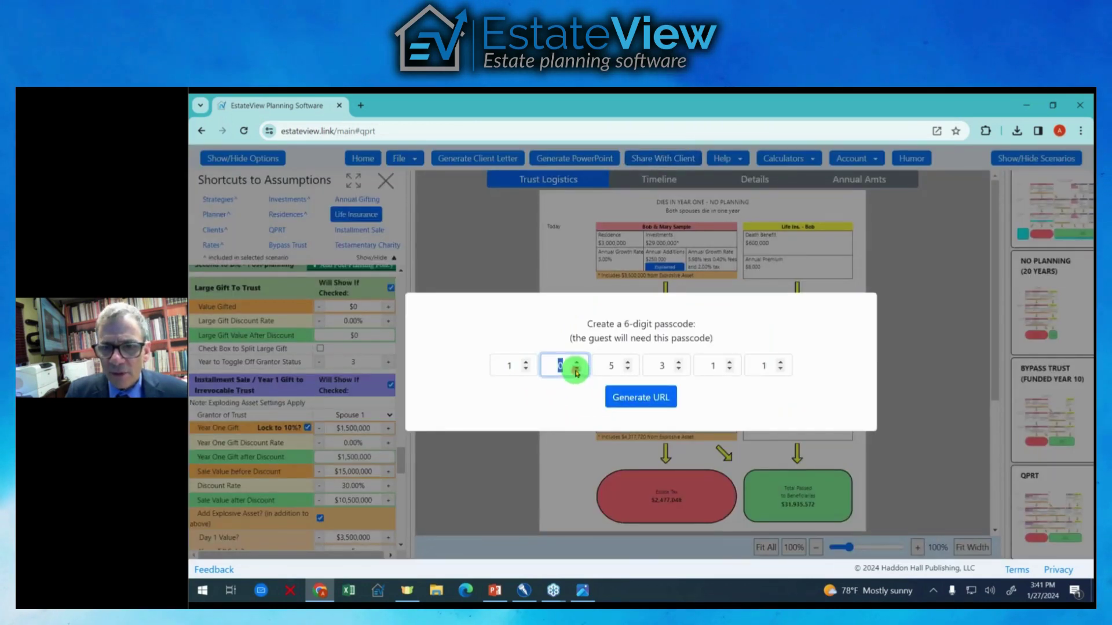
click(576, 362)
click(576, 362)
click(576, 362)
click(576, 362)
click(639, 399)
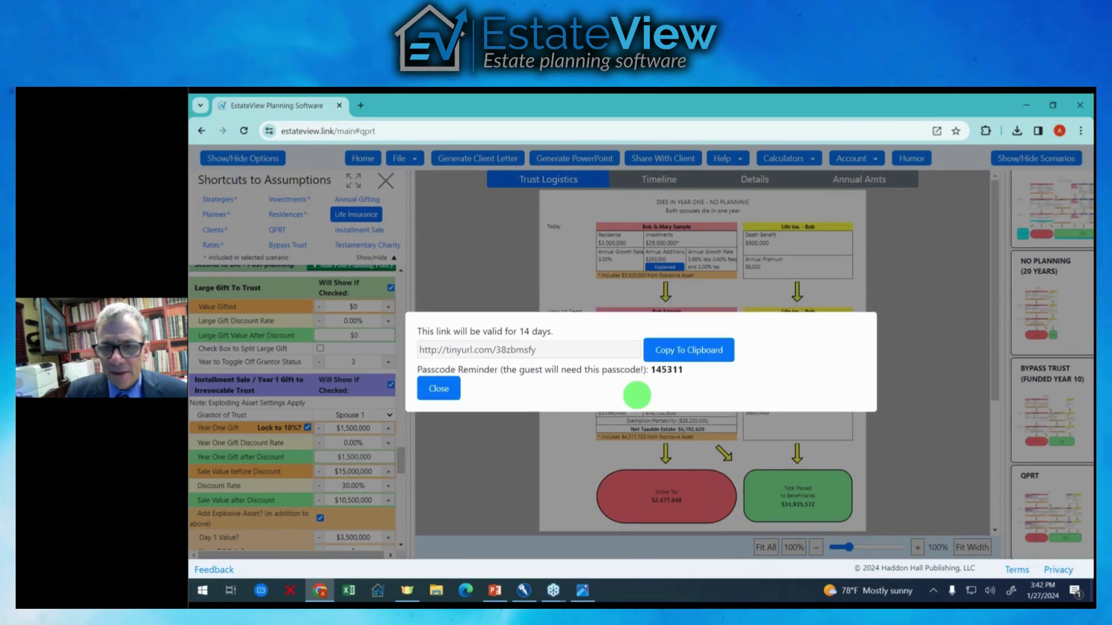
click(674, 360)
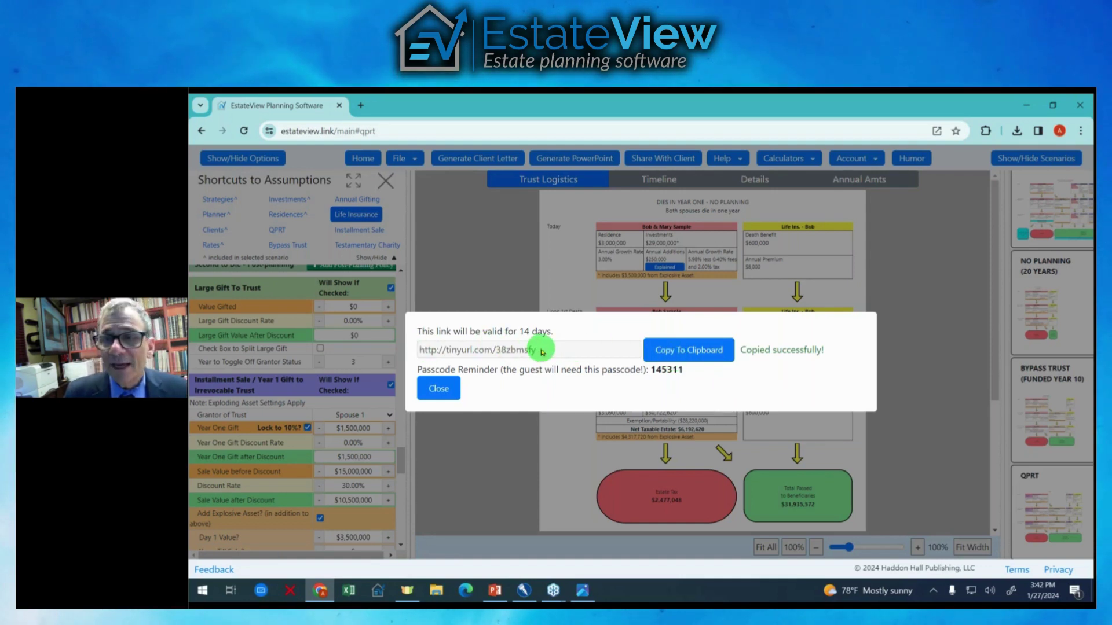
click(438, 389)
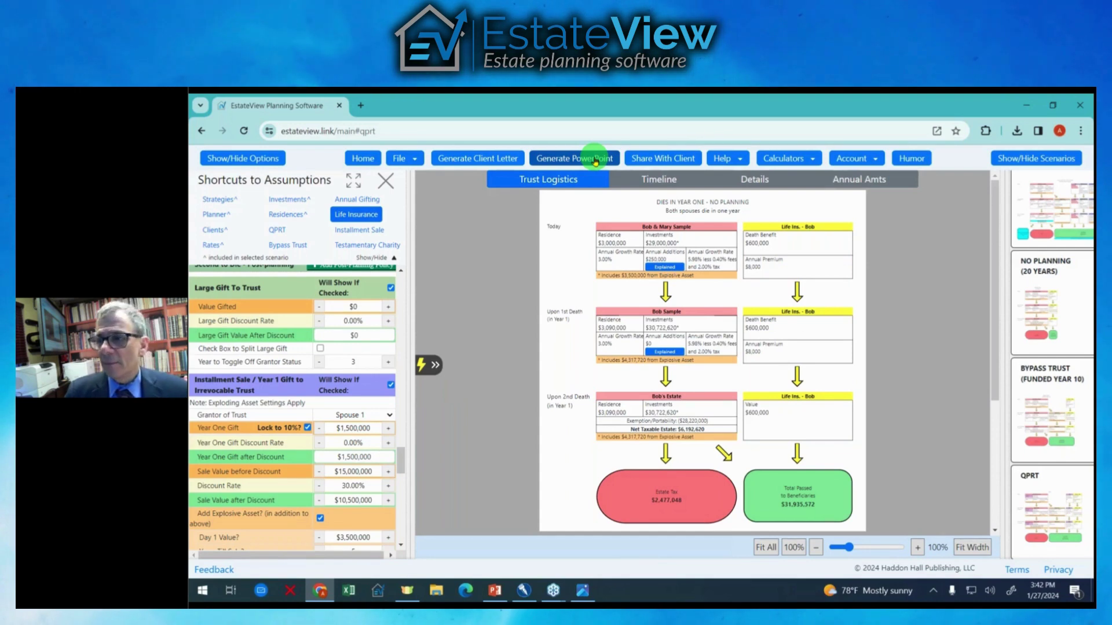
- Deactivate the QPRT, Life Insurance and Installment Sale strategies and narrow the assumptions area
scroll(1051, 332, down, 10)
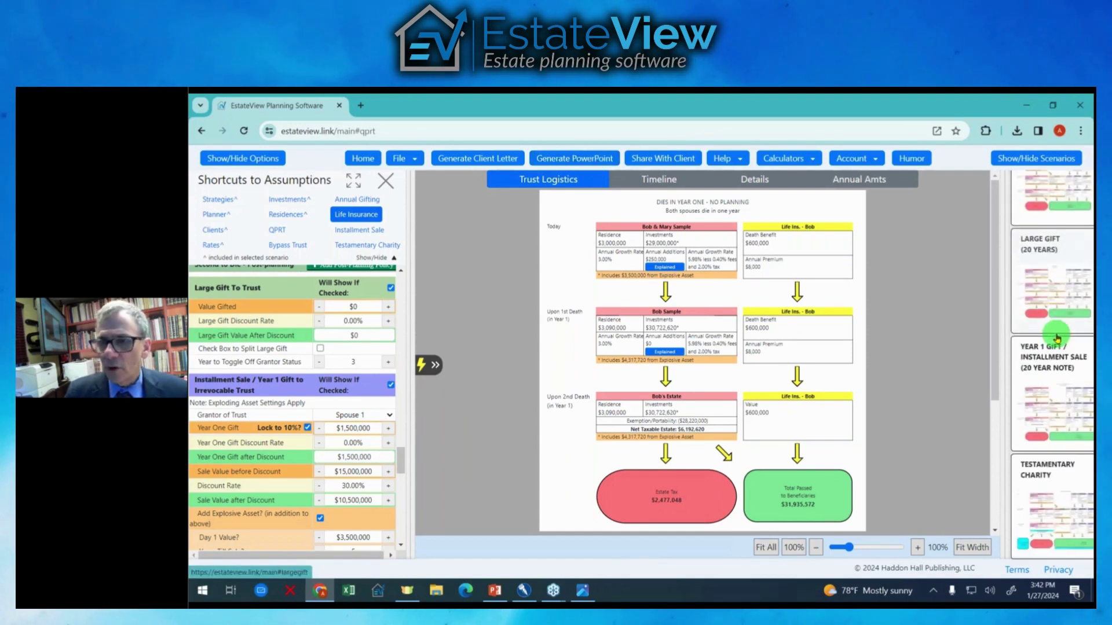
scroll(405, 316, up, 10)
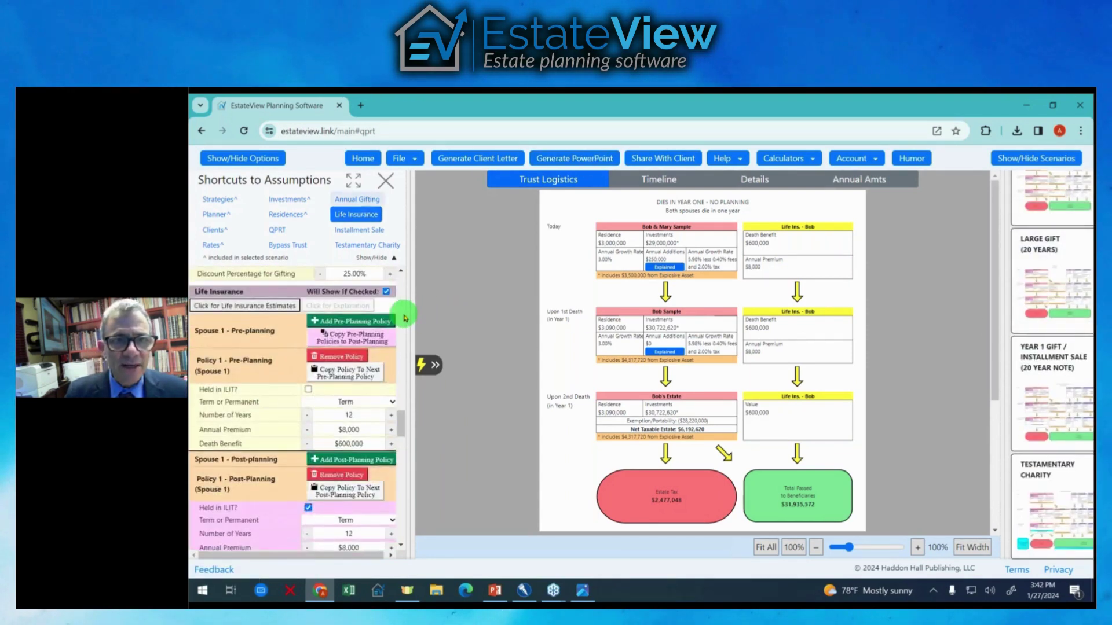
scroll(403, 318, up, 5)
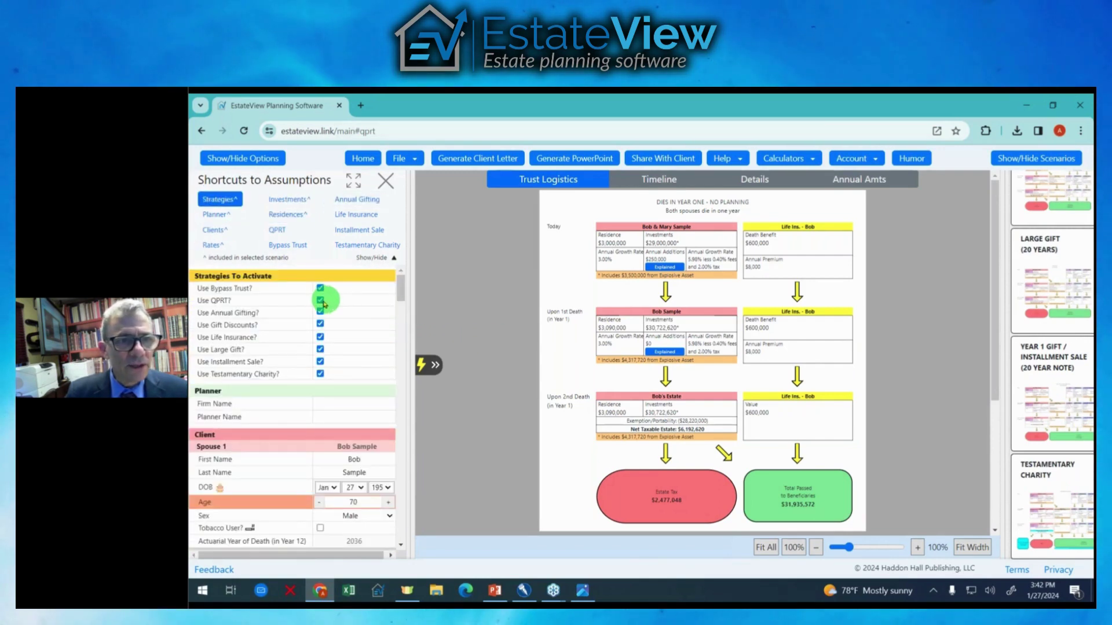
click(320, 301)
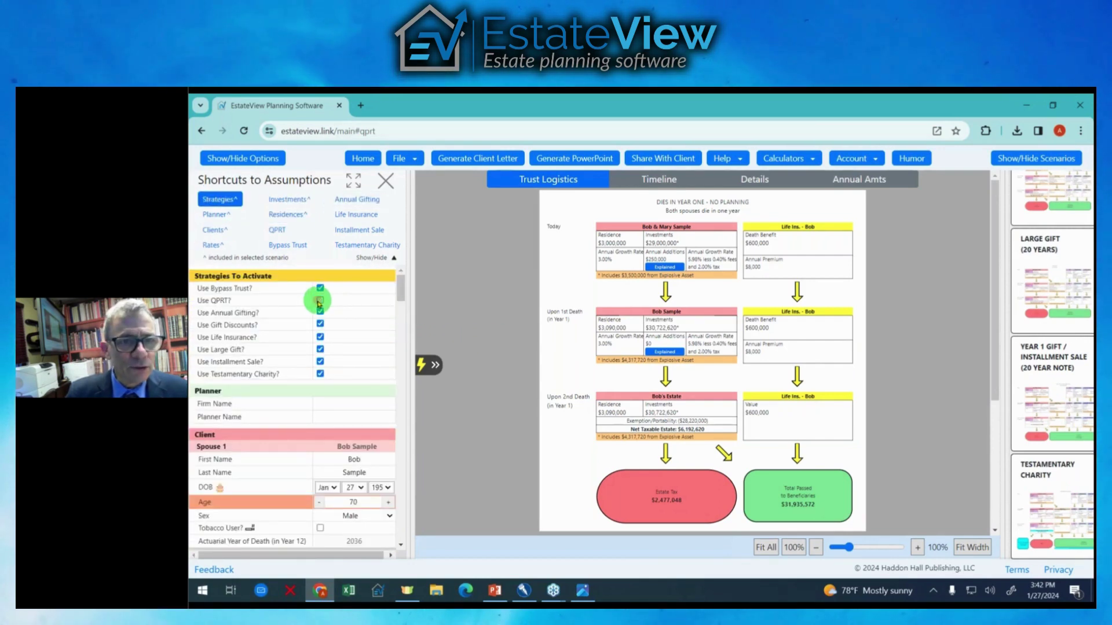
click(320, 337)
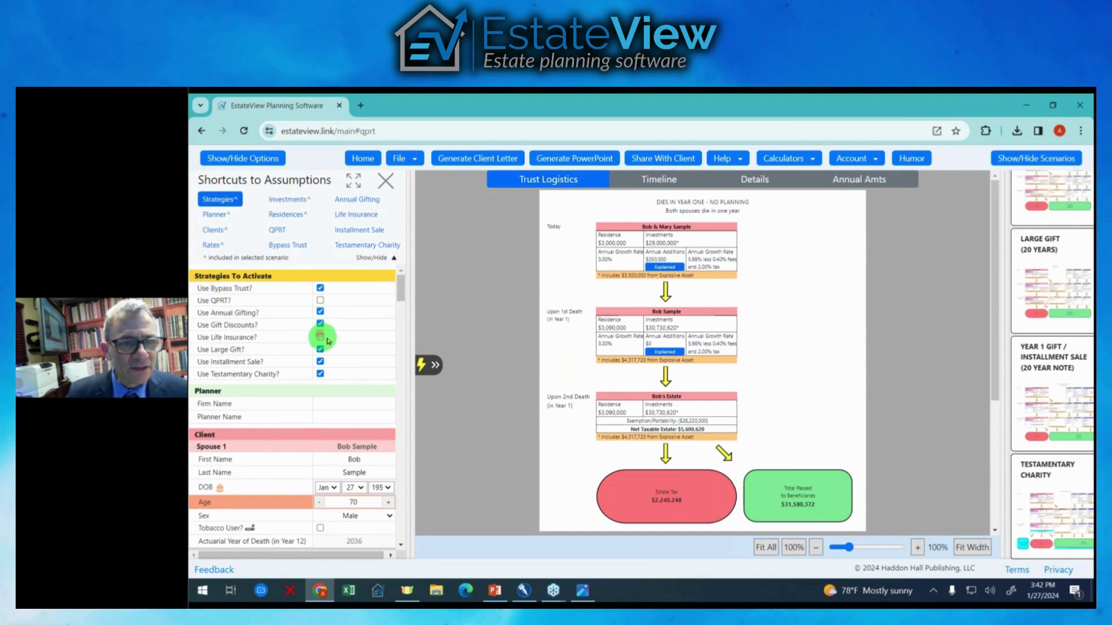
click(320, 362)
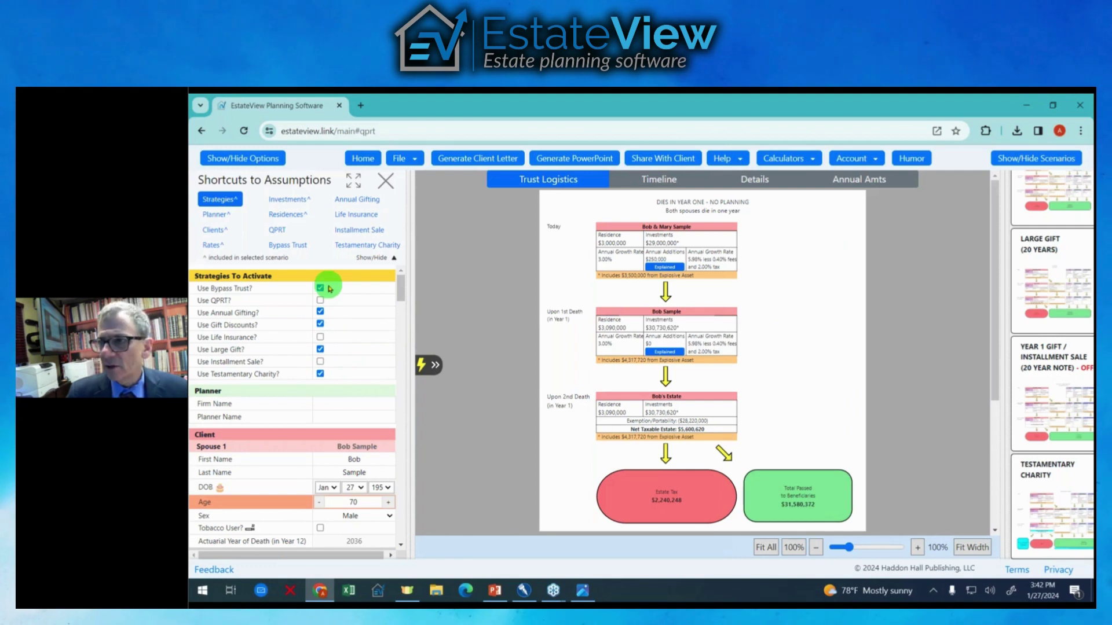
drag(412, 248, 377, 248)
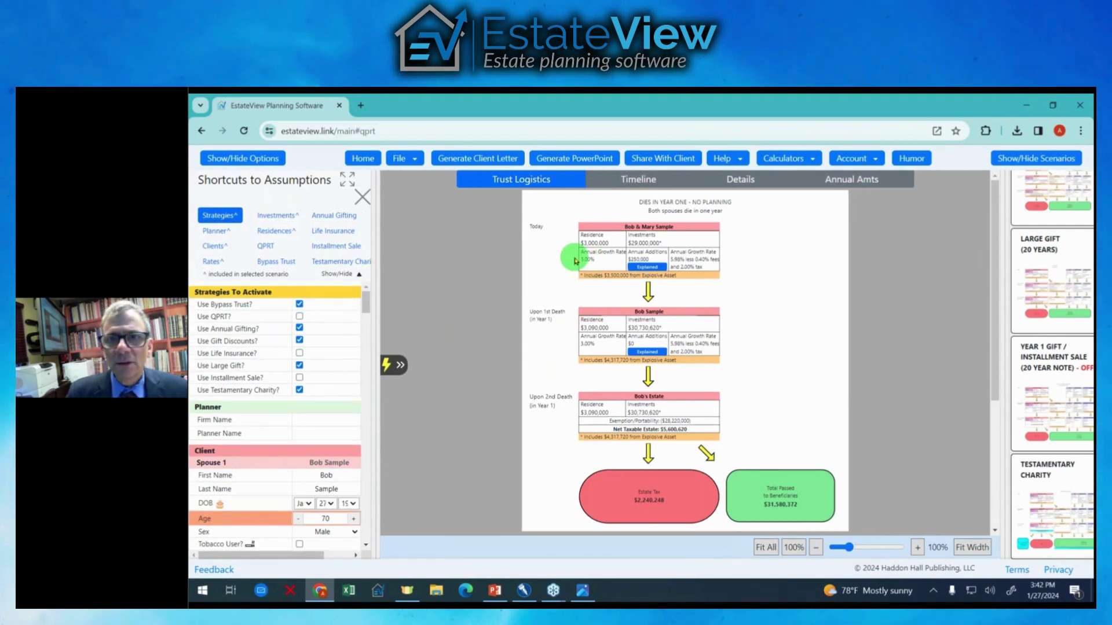
- Generate the plan's PowerPoint presentation, open the downloaded file in PowerPoint and maximize its window
click(570, 162)
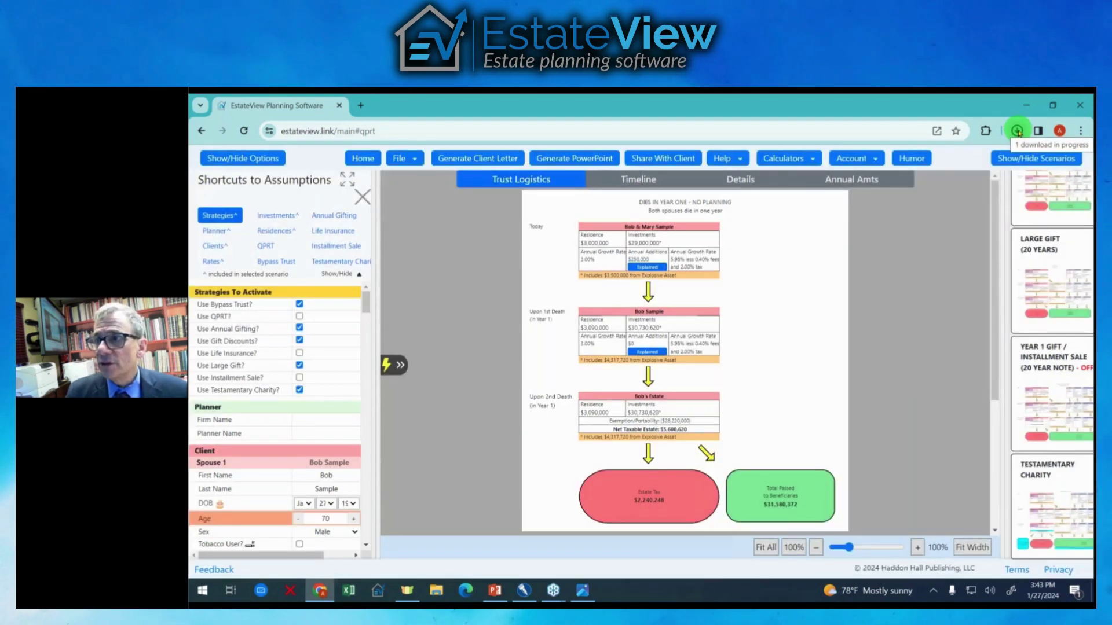
click(1017, 130)
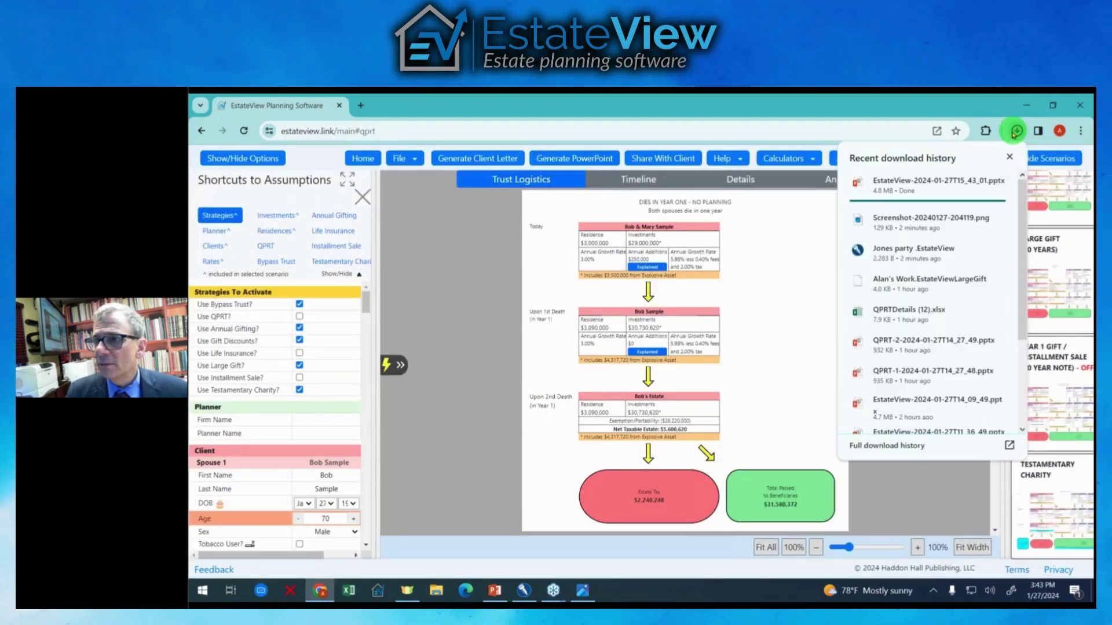
click(905, 188)
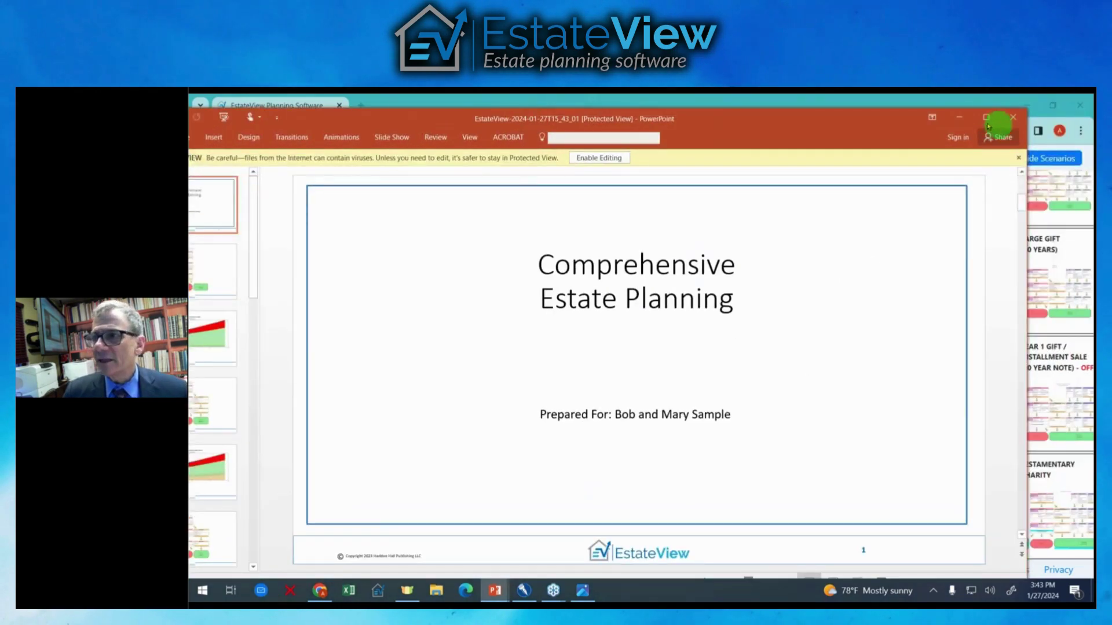
click(985, 117)
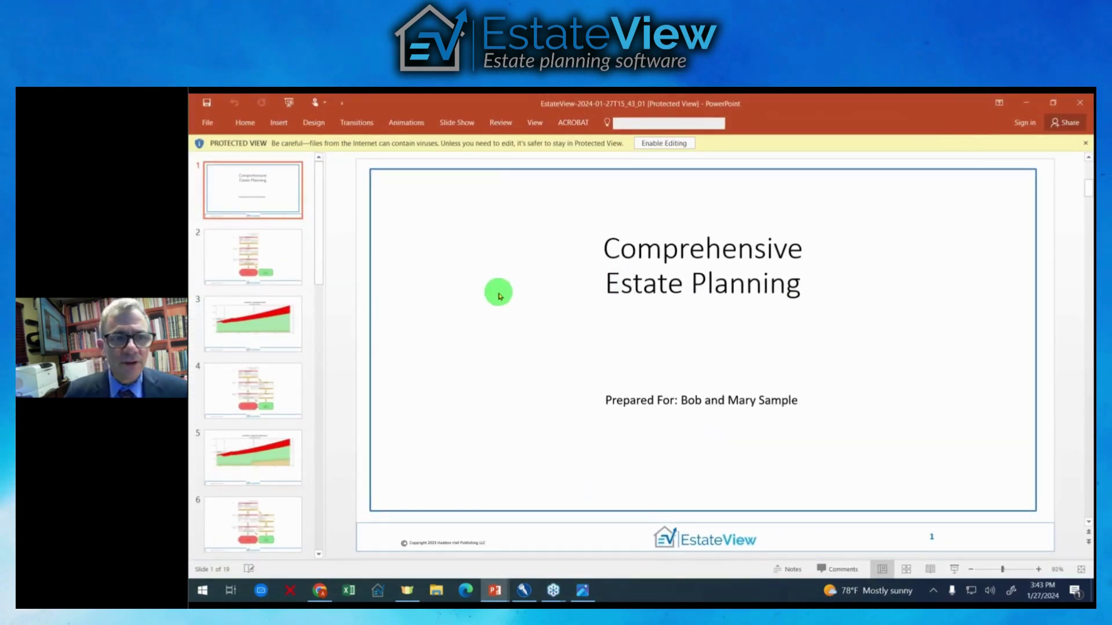
- Enable editing for the downloaded Comprehensive Estate Planning presentation and start its slide show from the beginning
scroll(384, 327, up, 1)
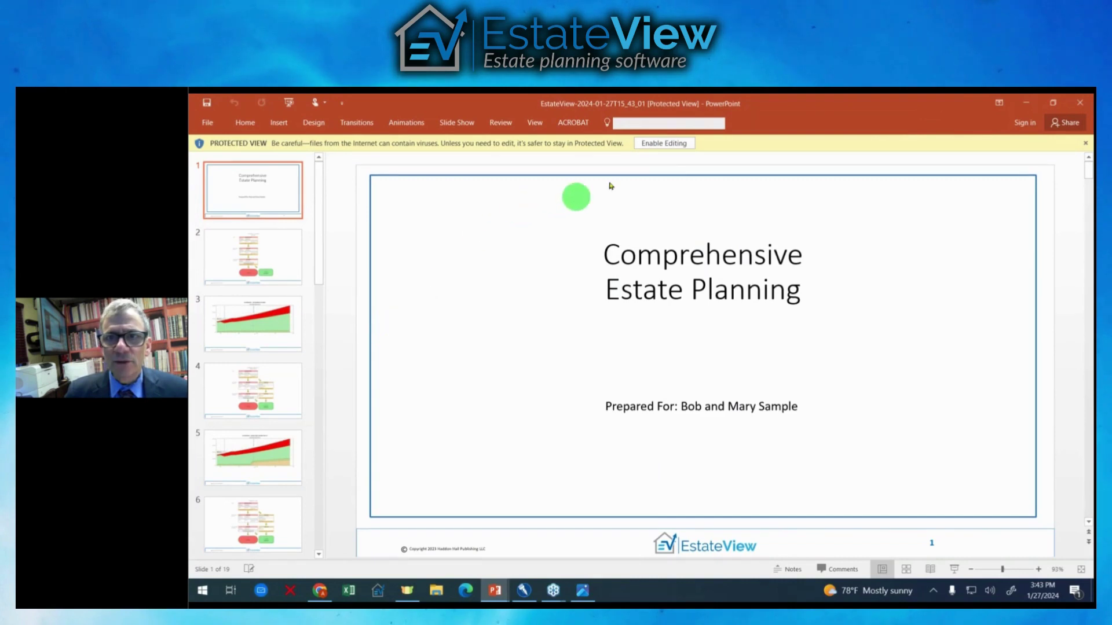
click(652, 144)
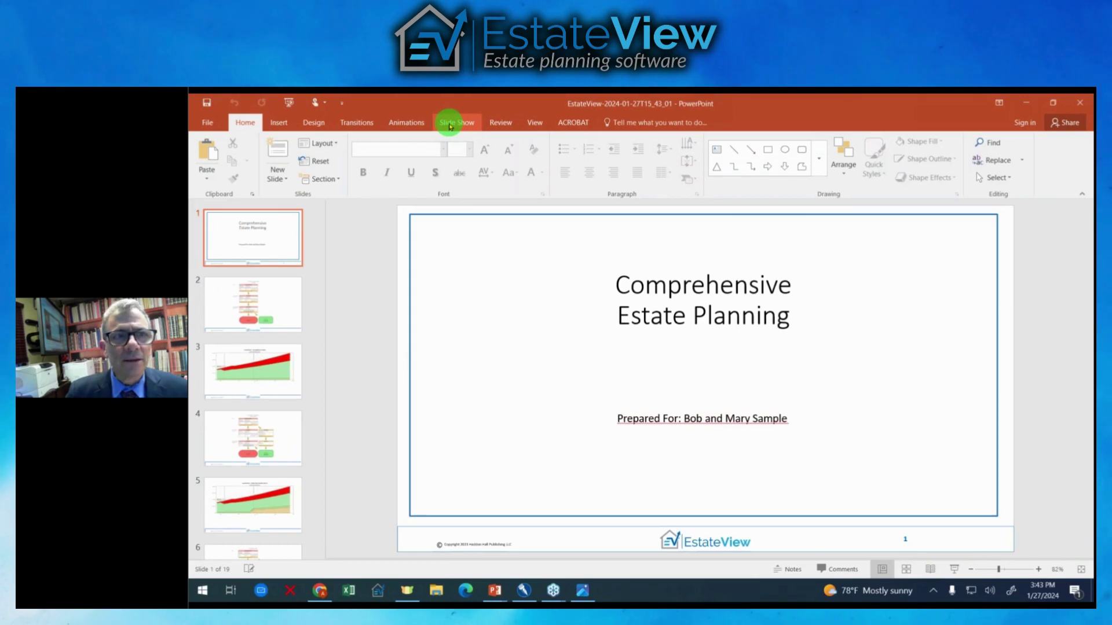
click(449, 124)
click(208, 158)
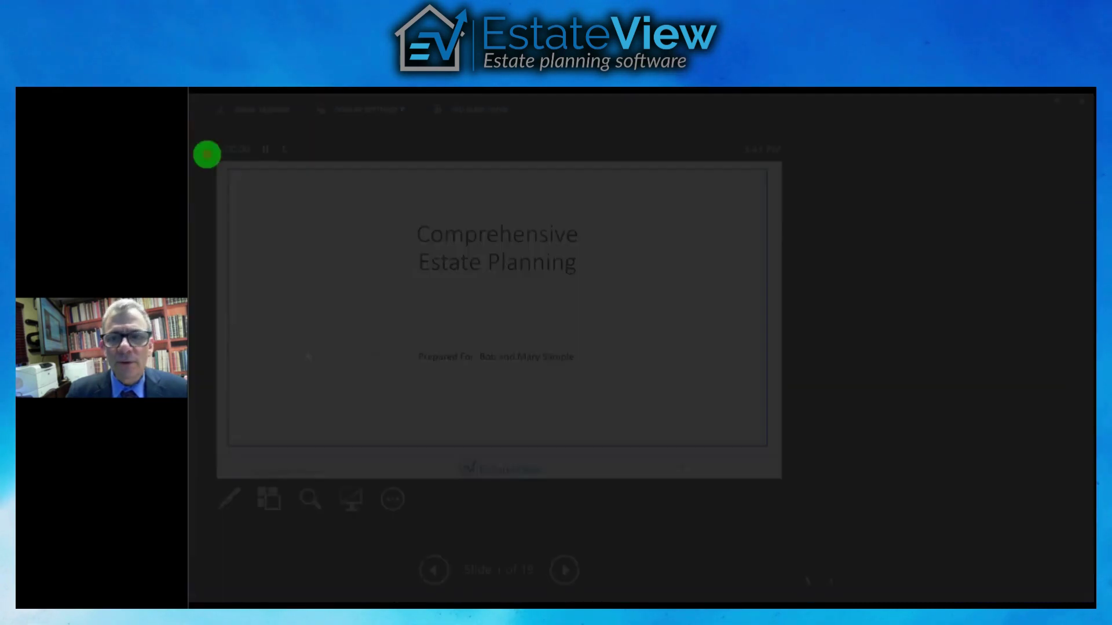
- Page through the slide show to the last slide and back to the No Planning chart, then minimize the presenter window
click(597, 257)
click(597, 258)
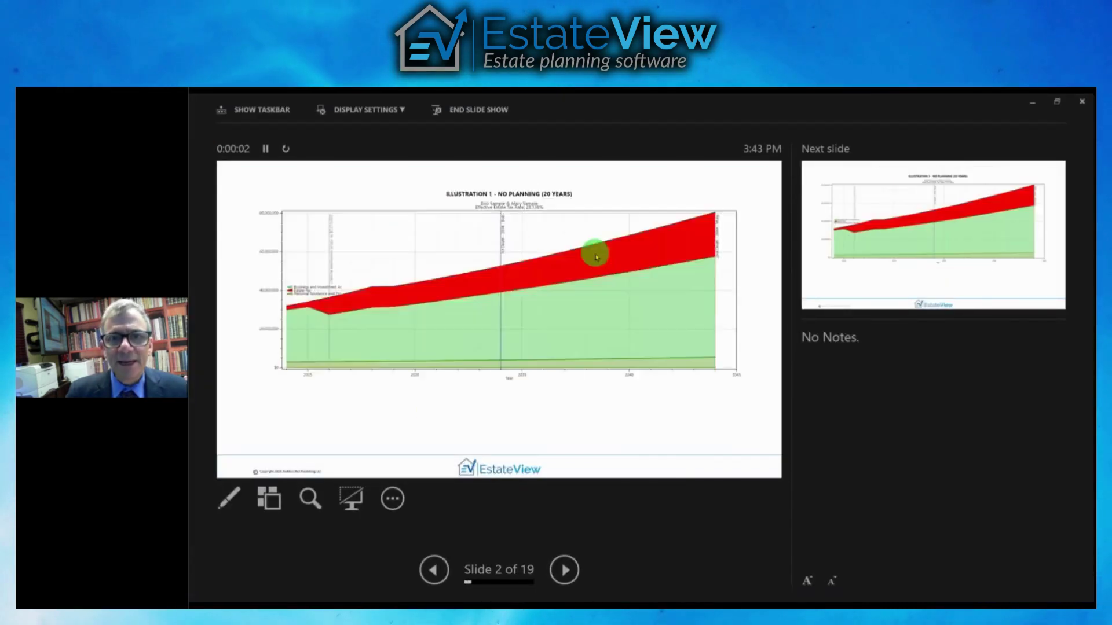
click(597, 258)
click(596, 258)
click(596, 258)
click(597, 258)
click(596, 258)
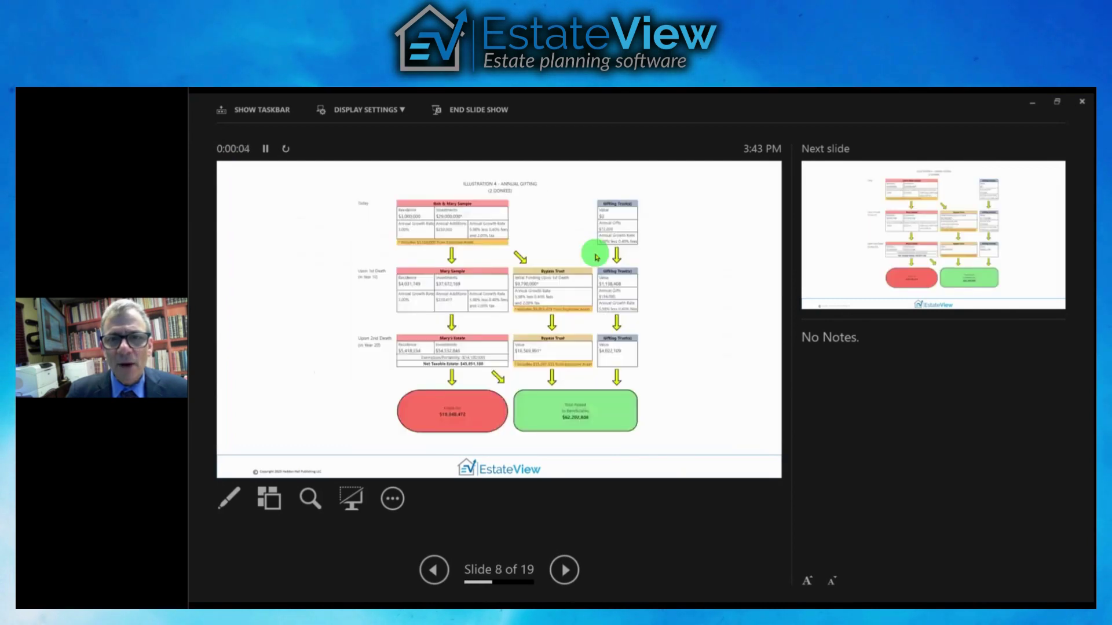
click(596, 258)
click(596, 257)
click(596, 258)
click(596, 257)
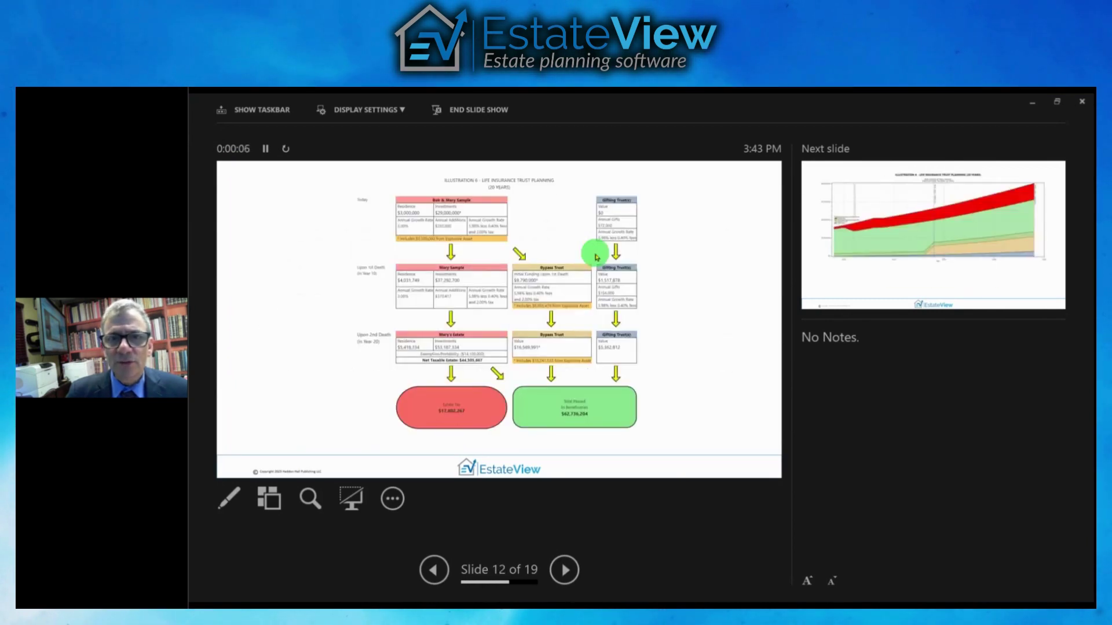
click(597, 258)
click(596, 258)
scroll(596, 256, down, 6)
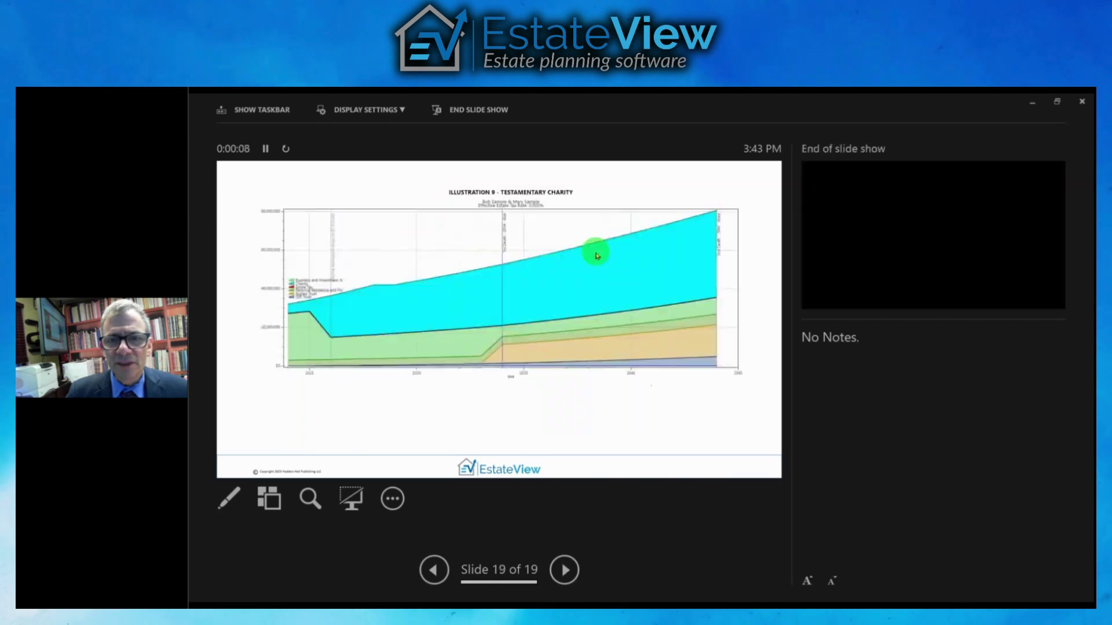
scroll(596, 256, up, 3)
scroll(597, 256, up, 14)
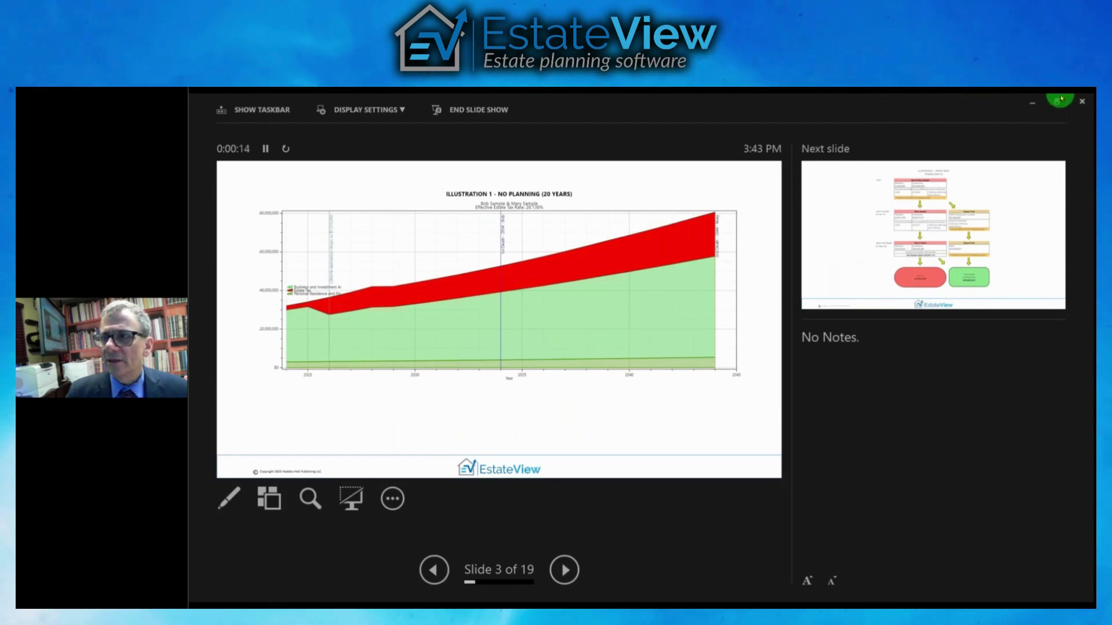
click(1034, 105)
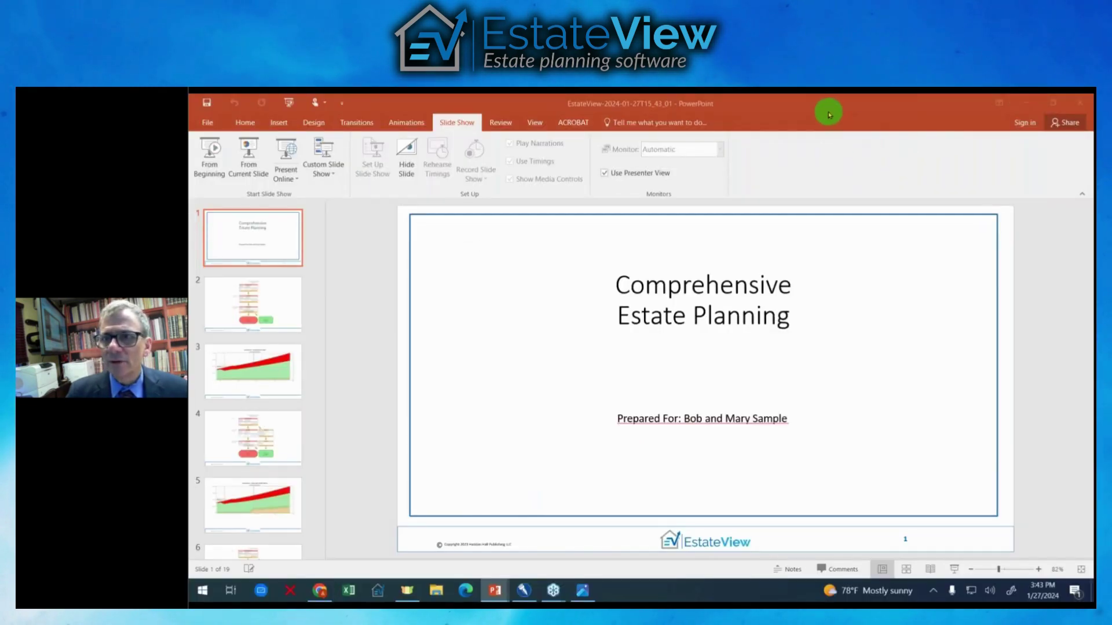
- Switch to EstateView and generate a client letter covering all scenarios, with the introduction and timelines included
key(alt+Tab)
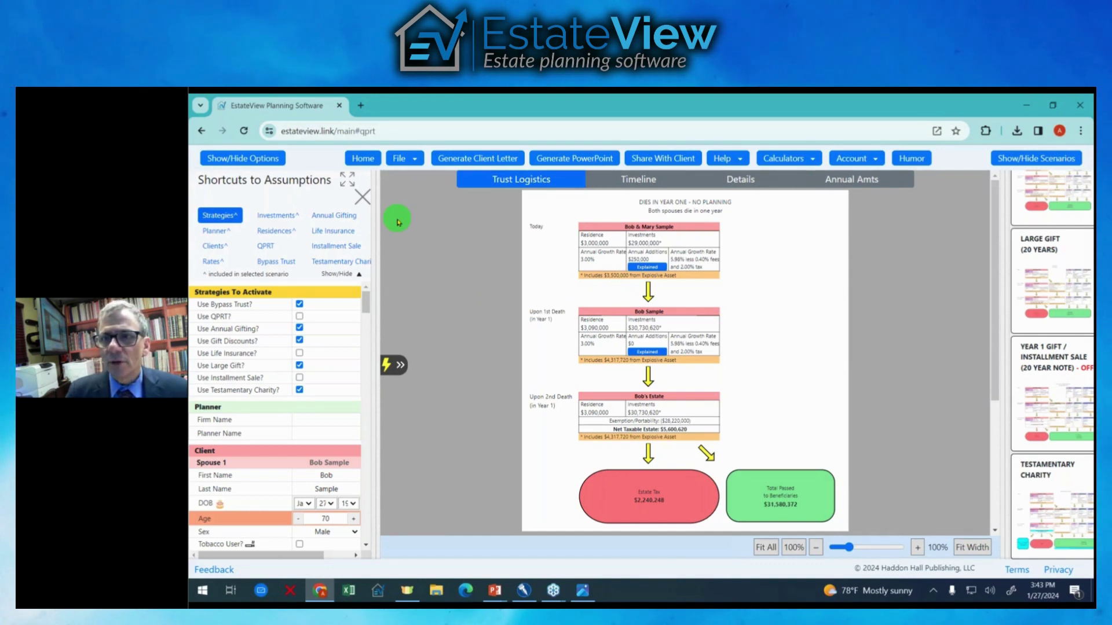
click(470, 161)
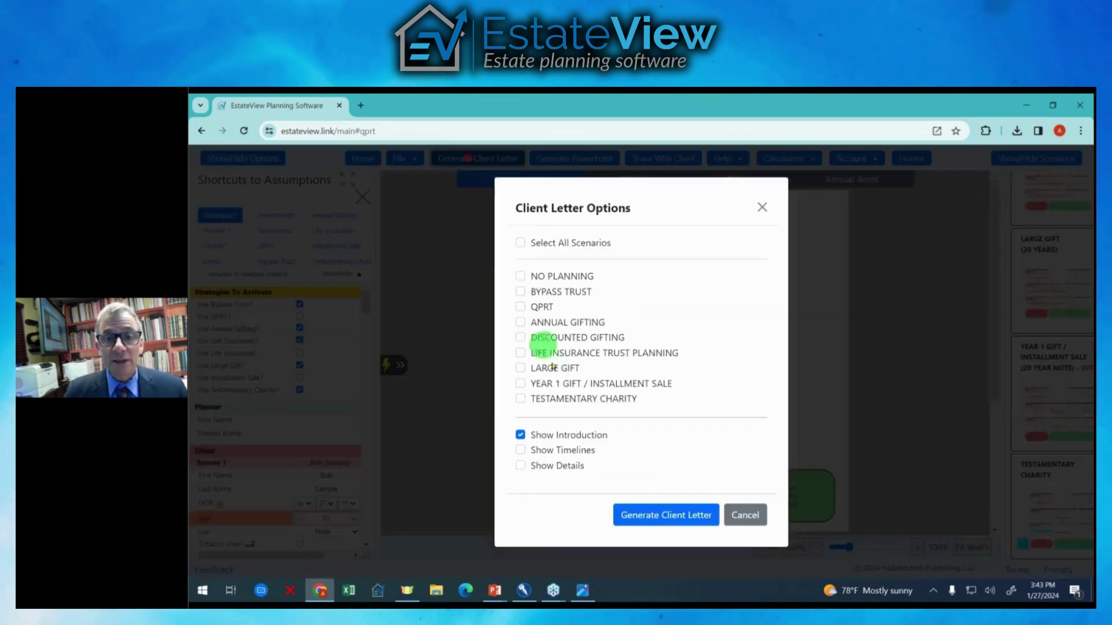
click(524, 248)
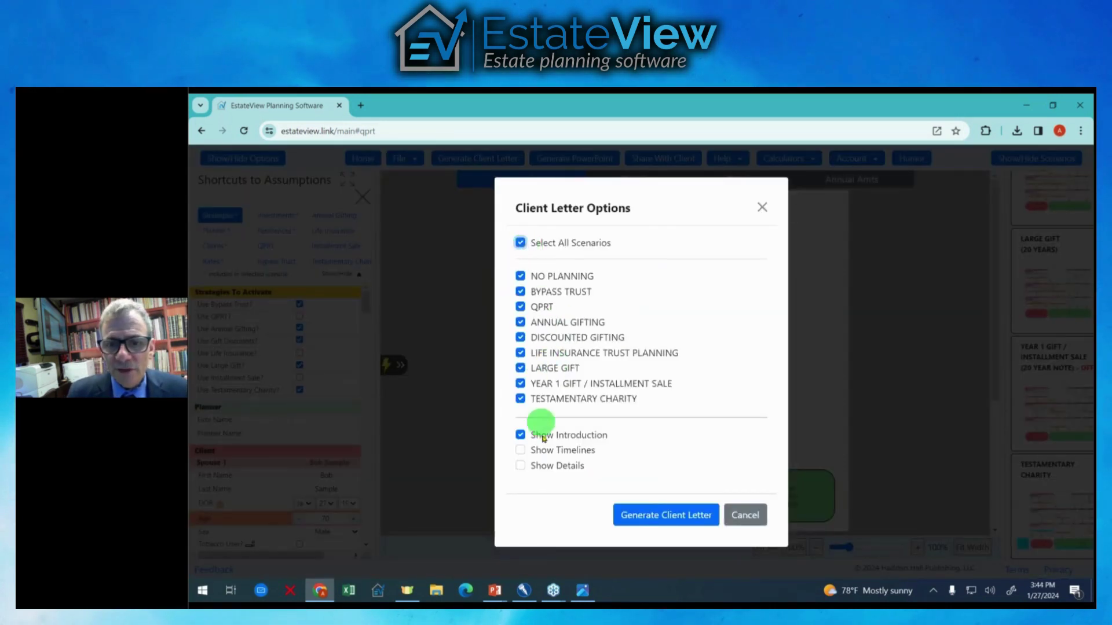
click(520, 449)
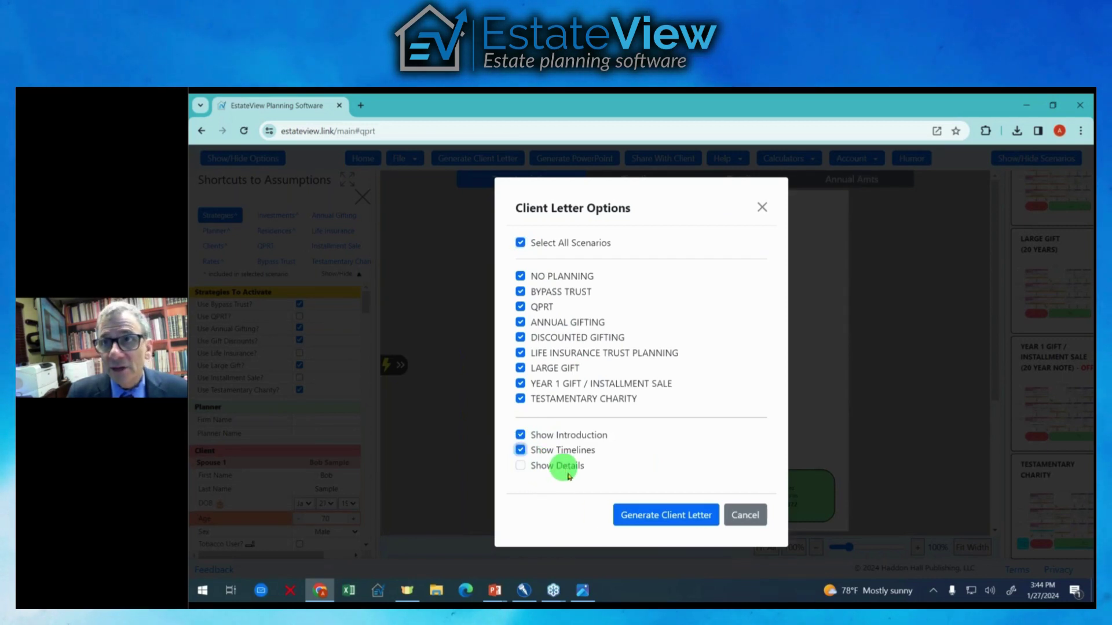
click(654, 517)
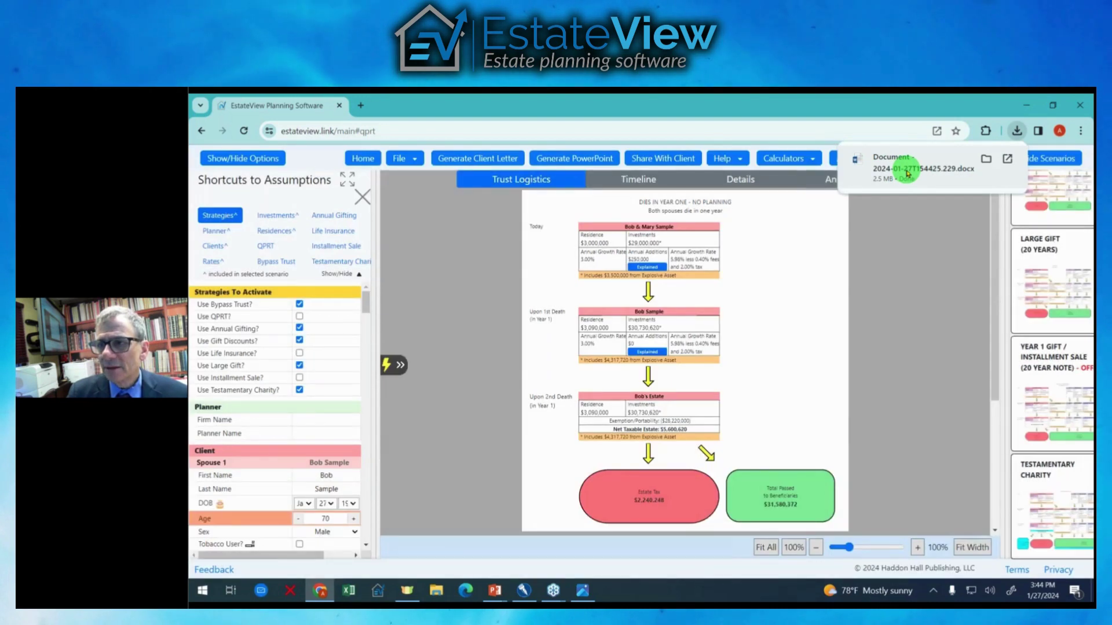
- Open the downloaded client letter in Word, maximize its window and enable editing
right_click(907, 173)
click(944, 188)
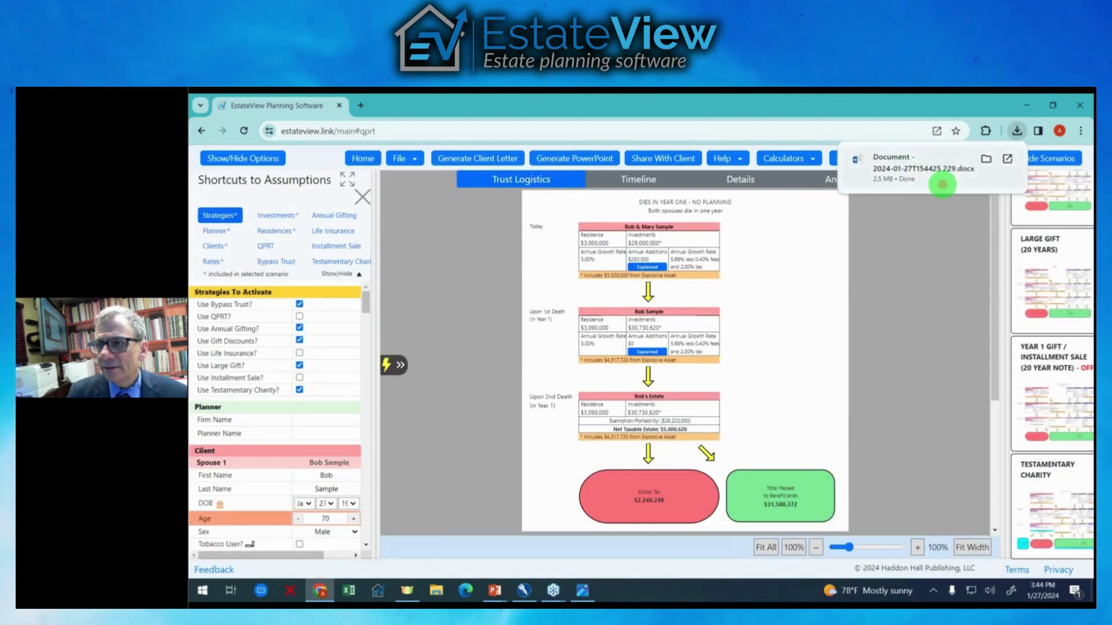
click(1036, 210)
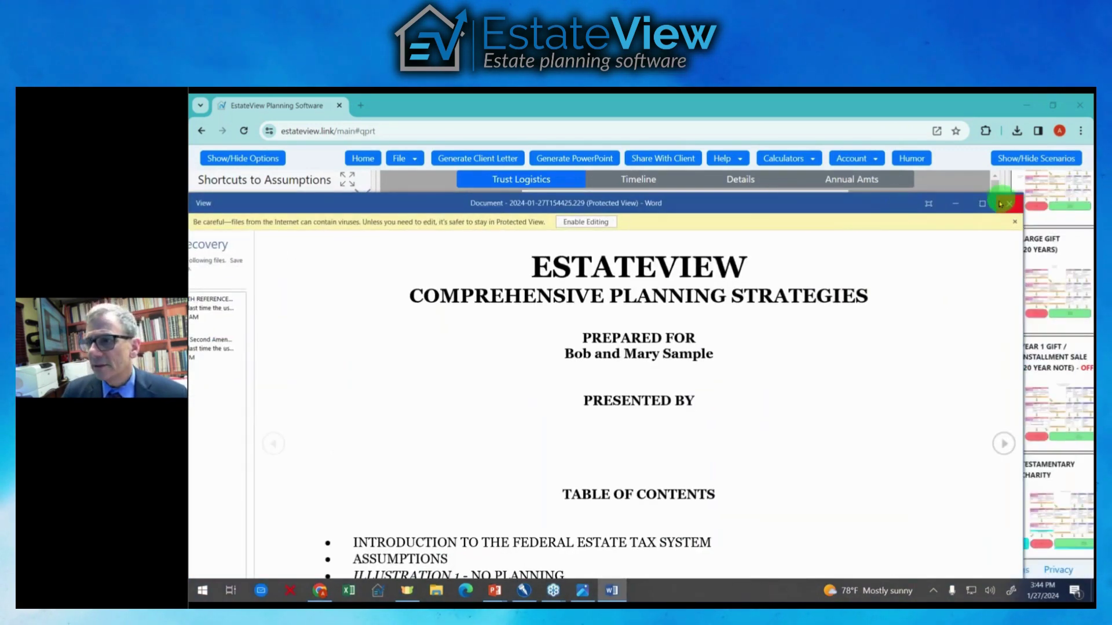
click(986, 203)
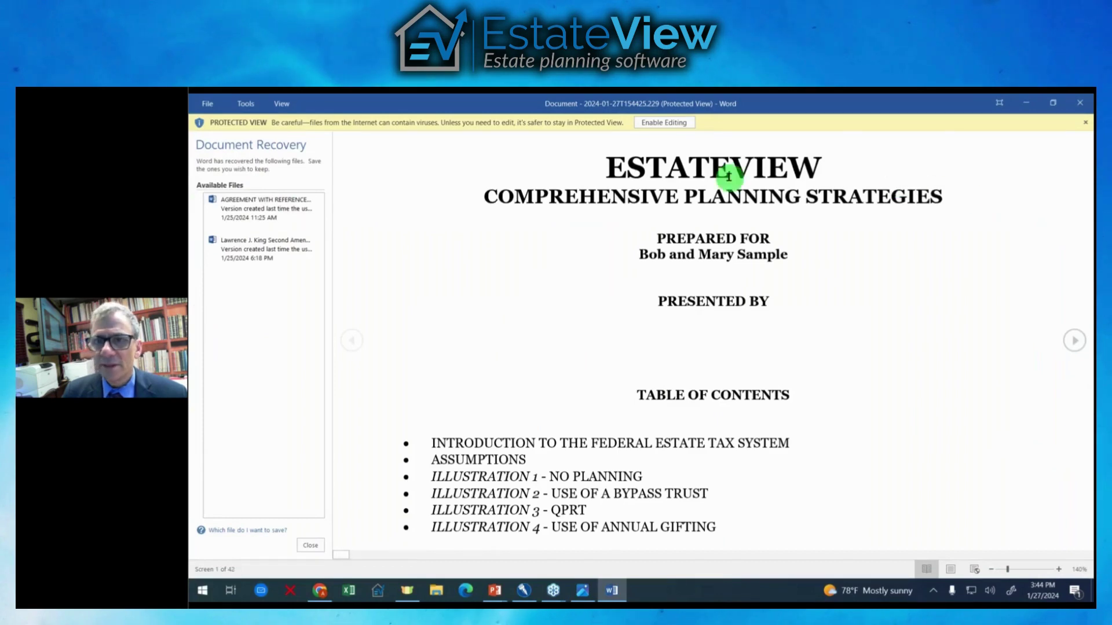
click(681, 124)
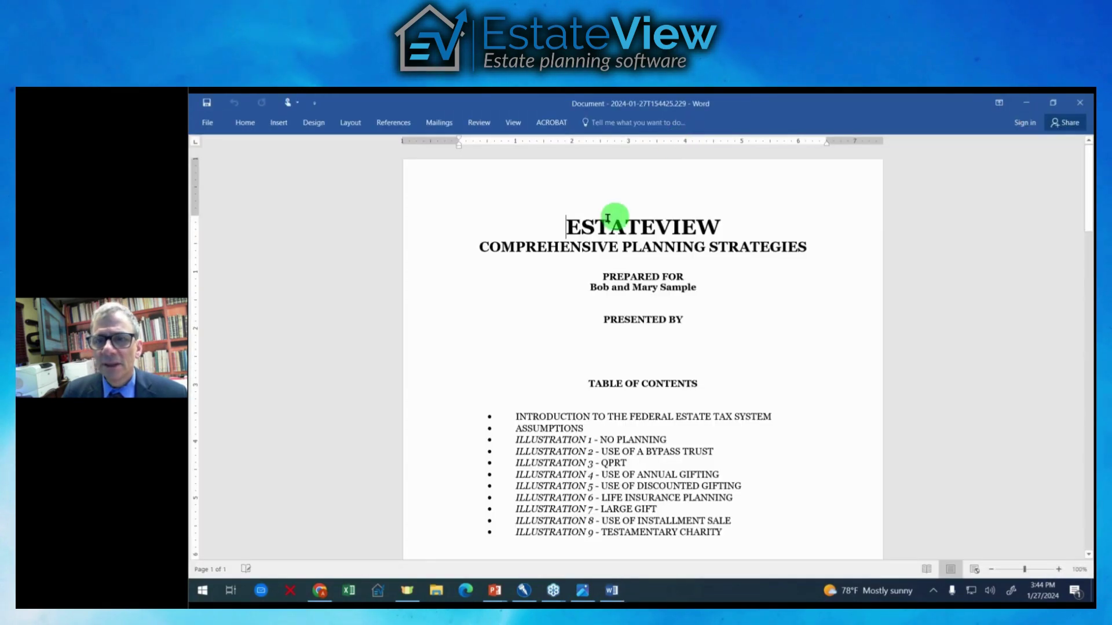
- Skim the client letter's table of contents and pages, then move the Word window away to reveal EstateView
scroll(752, 278, down, 5)
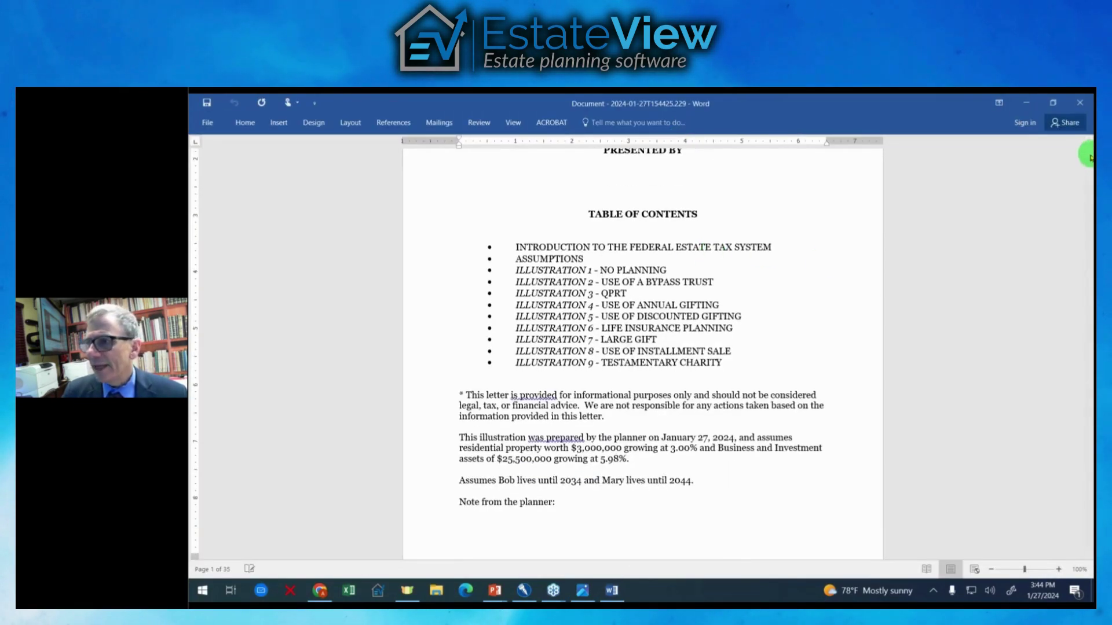
drag(1086, 156, 1063, 129)
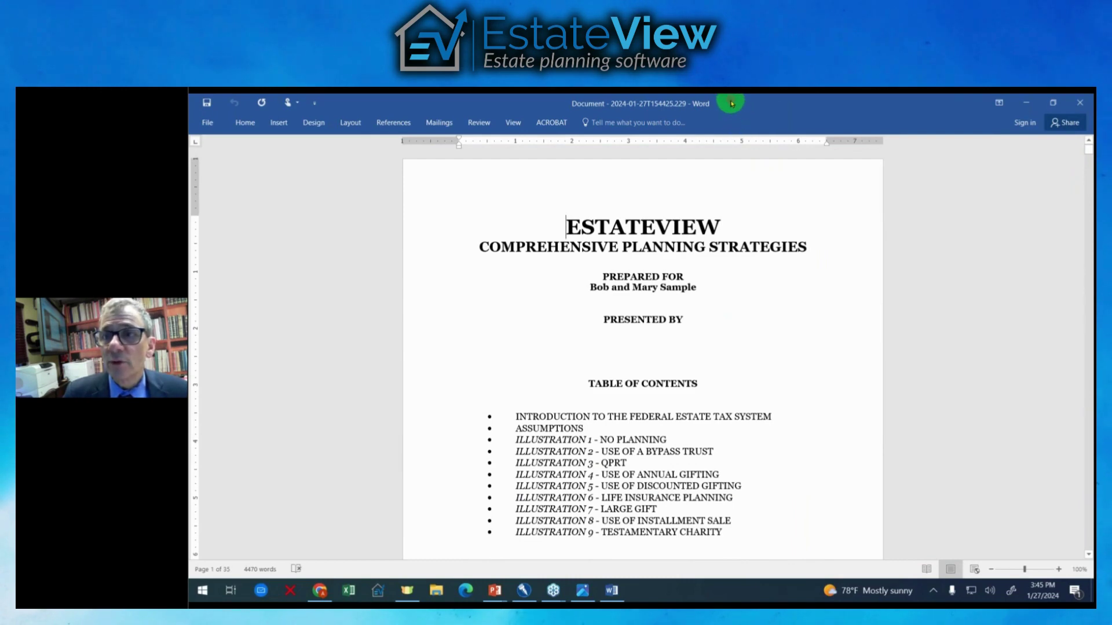
drag(731, 103, 617, 149)
click(934, 149)
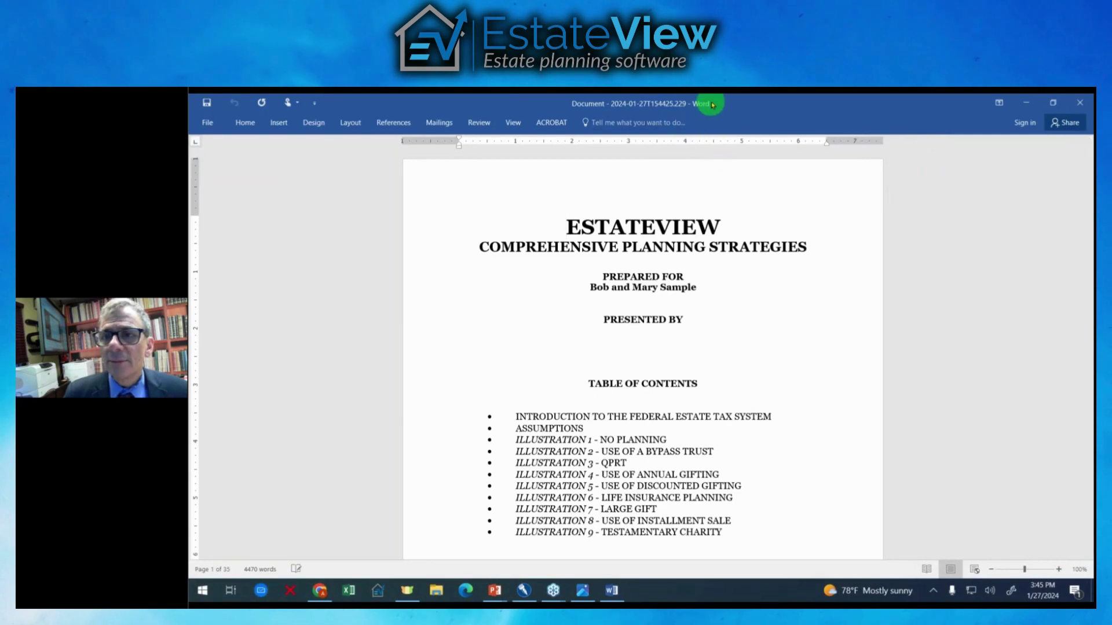
drag(712, 105, 1092, 98)
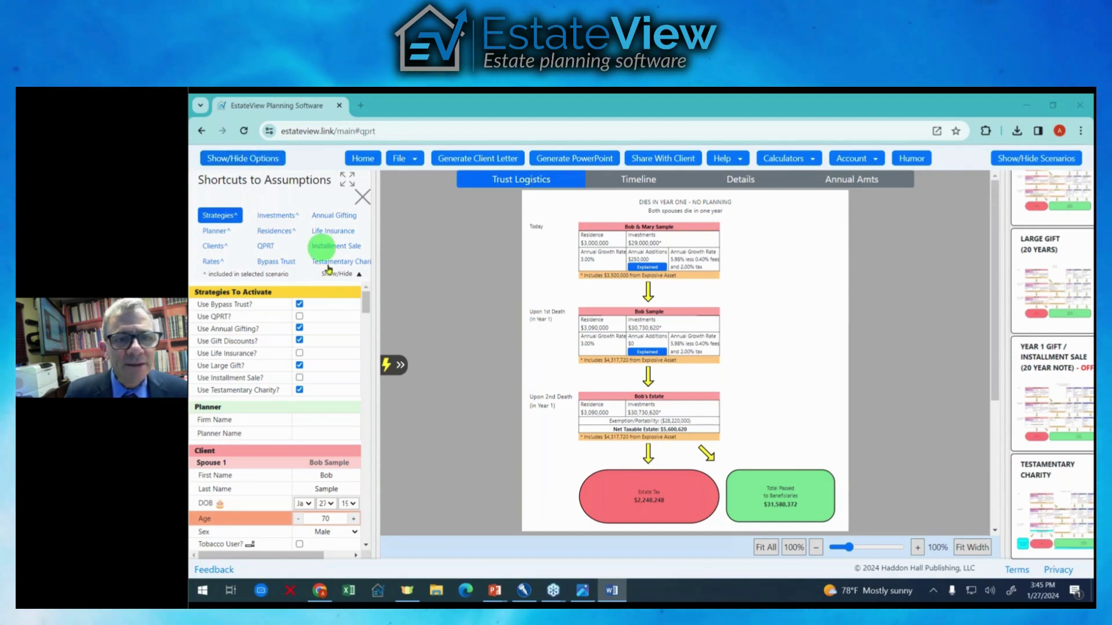
- Hide the assumptions and scenarios areas to view the diagram alone, then show both again
click(267, 160)
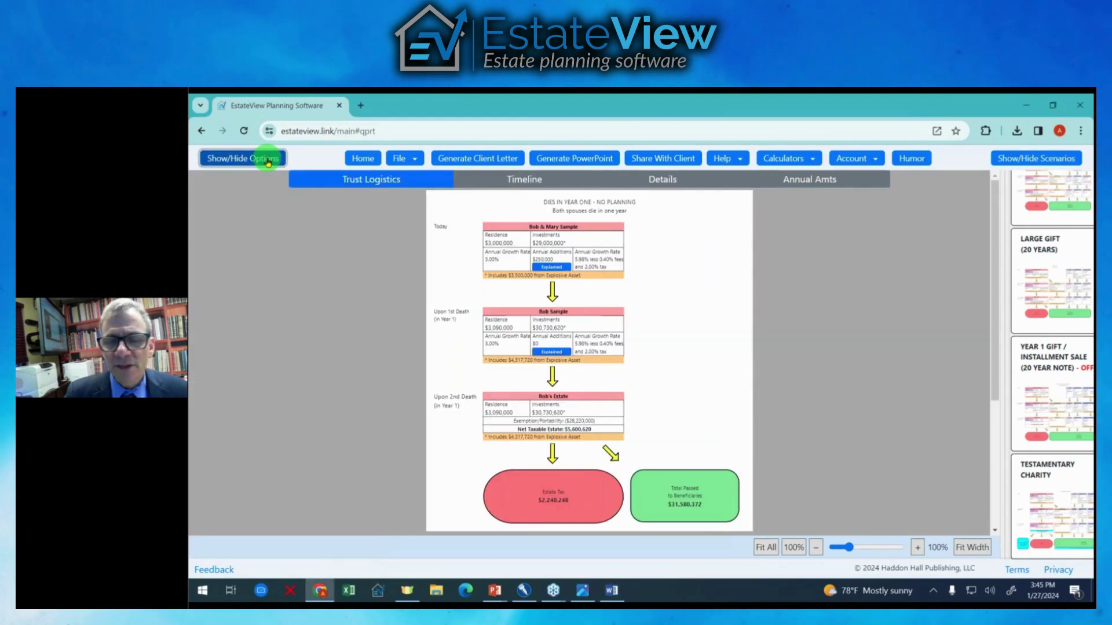
click(268, 160)
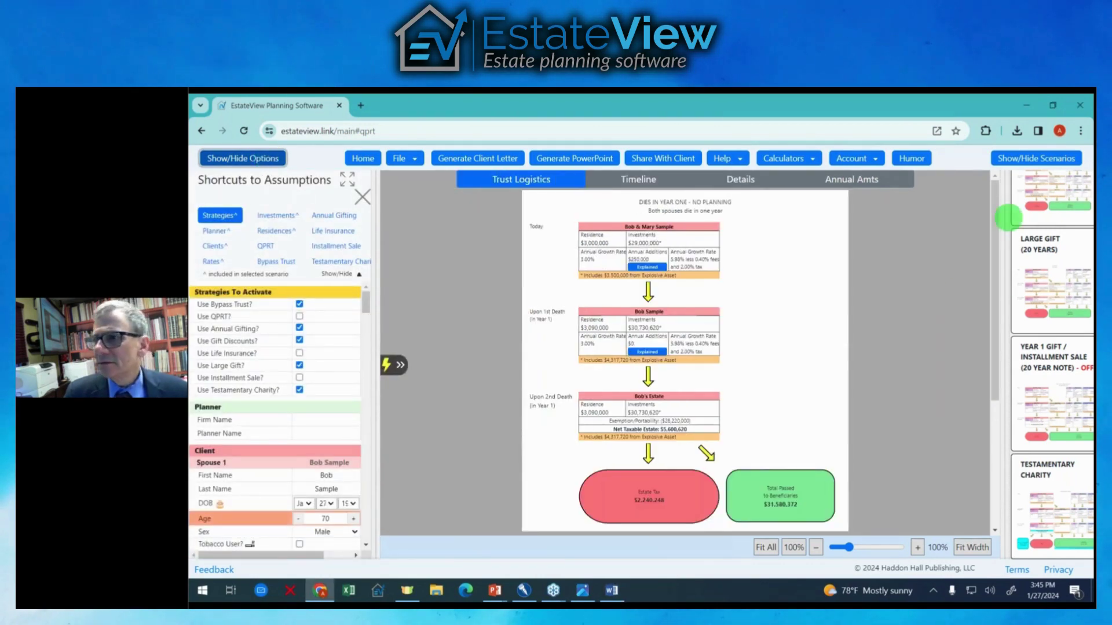
click(1022, 159)
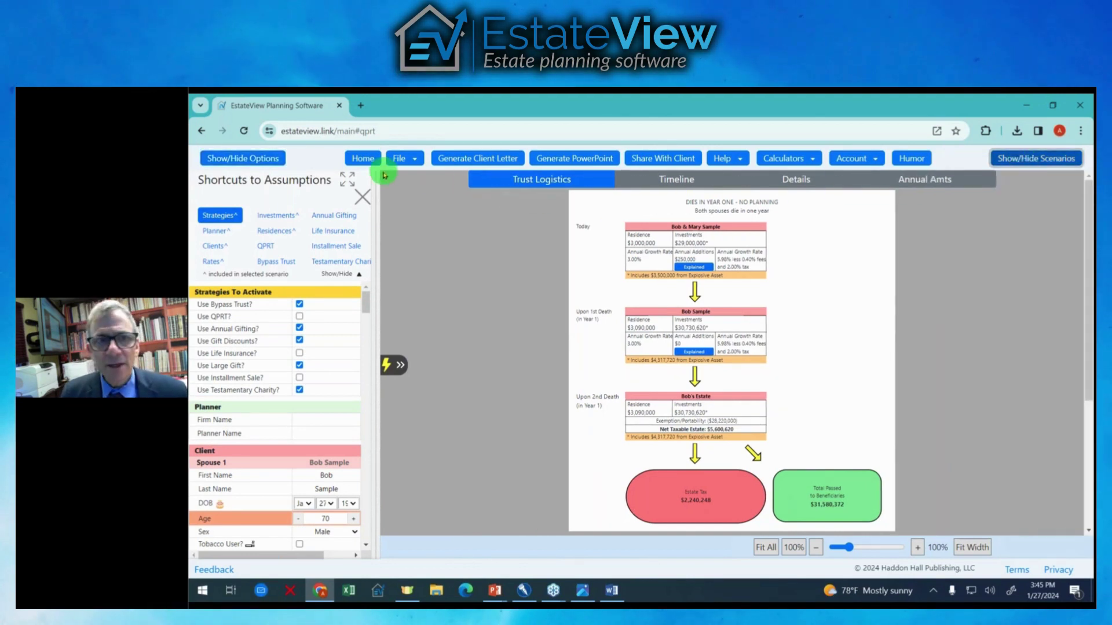
click(272, 160)
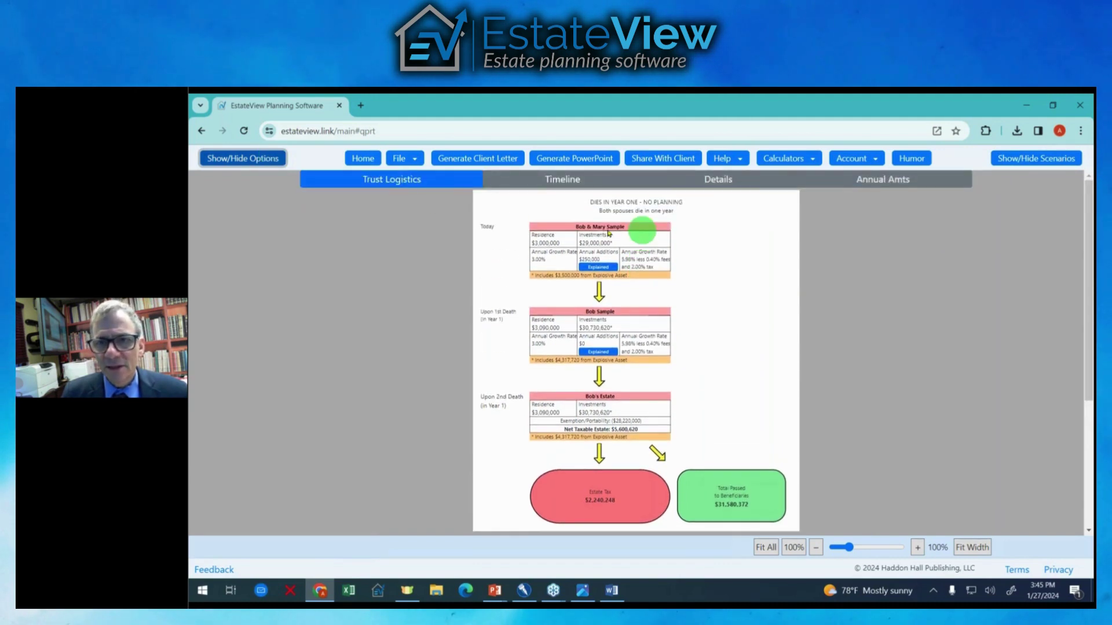
click(266, 161)
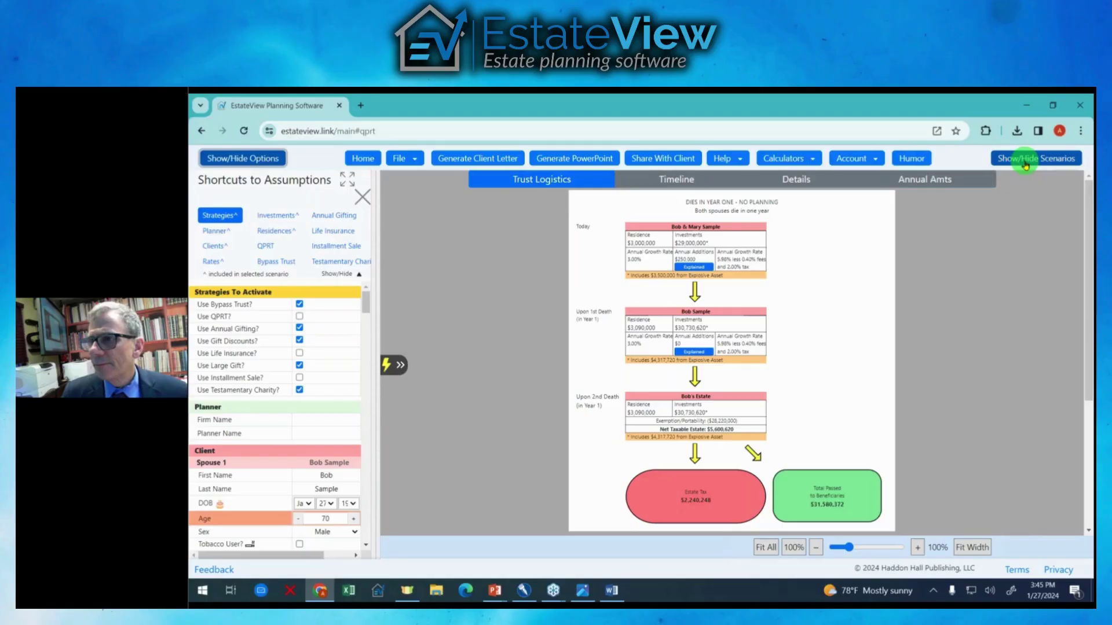
click(1026, 158)
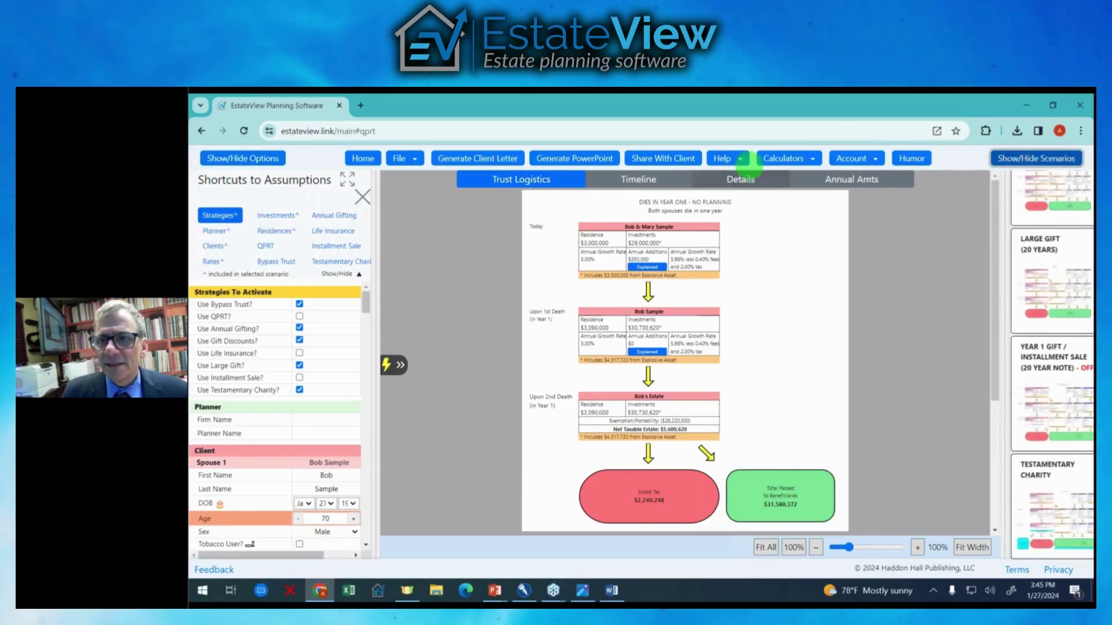
- Look up the AFR and § 7520 rate table, examine its monthly rates back to January 2022, and close it
click(741, 160)
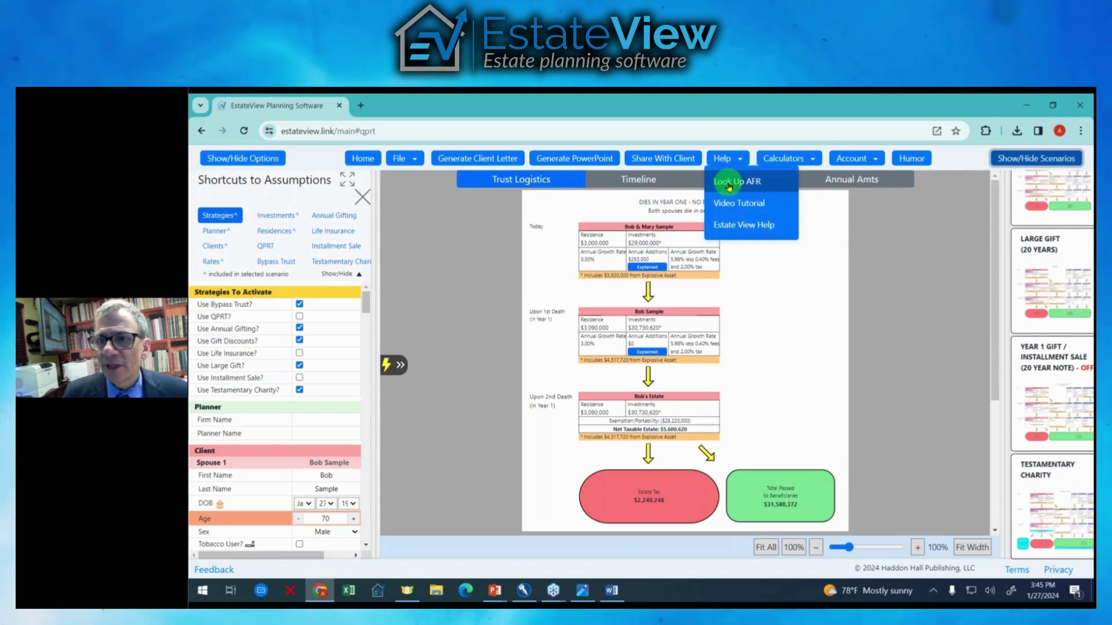
click(729, 187)
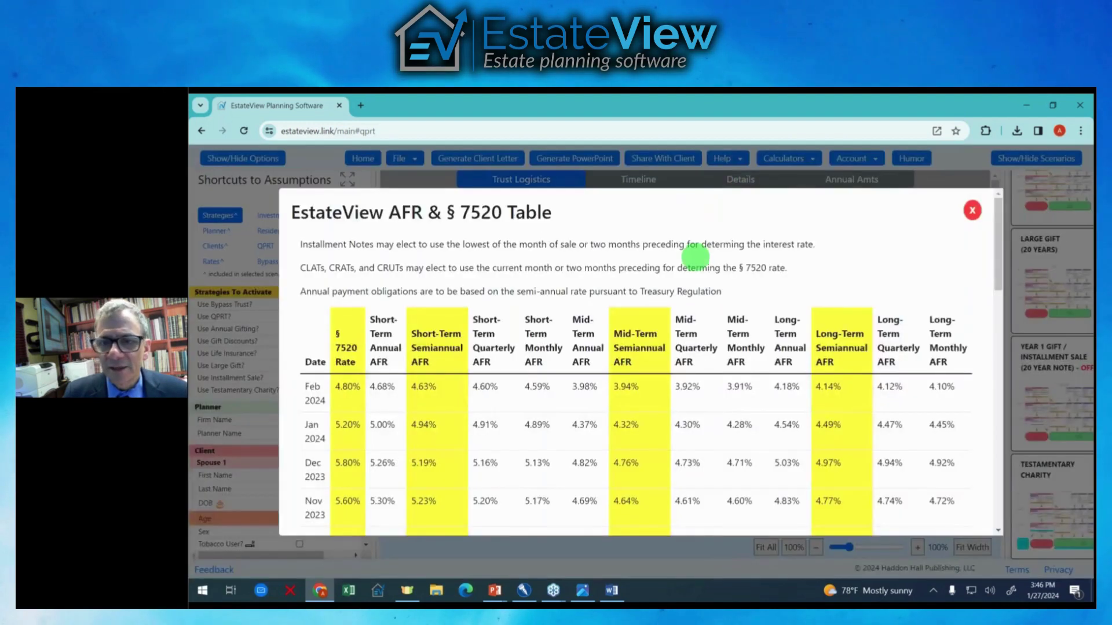
scroll(680, 281, down, 3)
scroll(680, 279, up, 2)
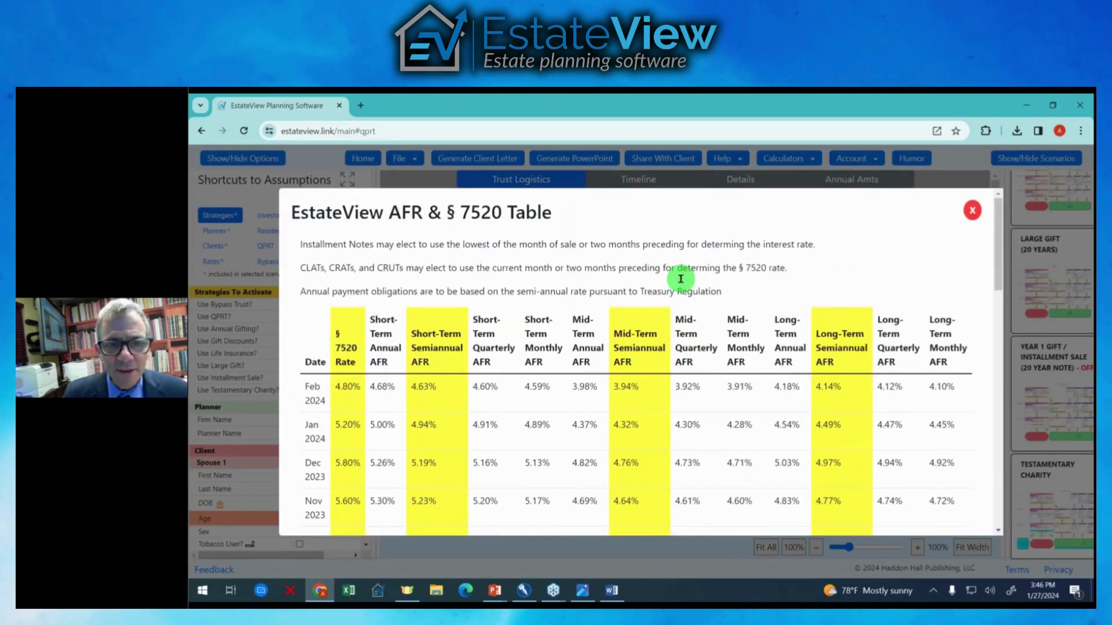
scroll(680, 279, down, 14)
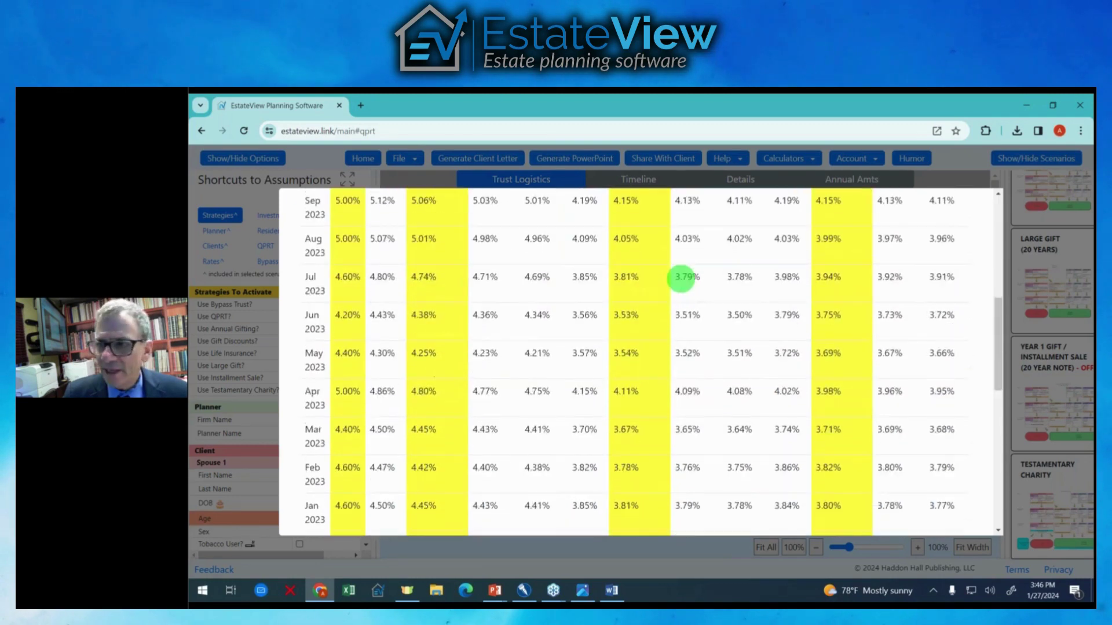
scroll(681, 274, down, 2)
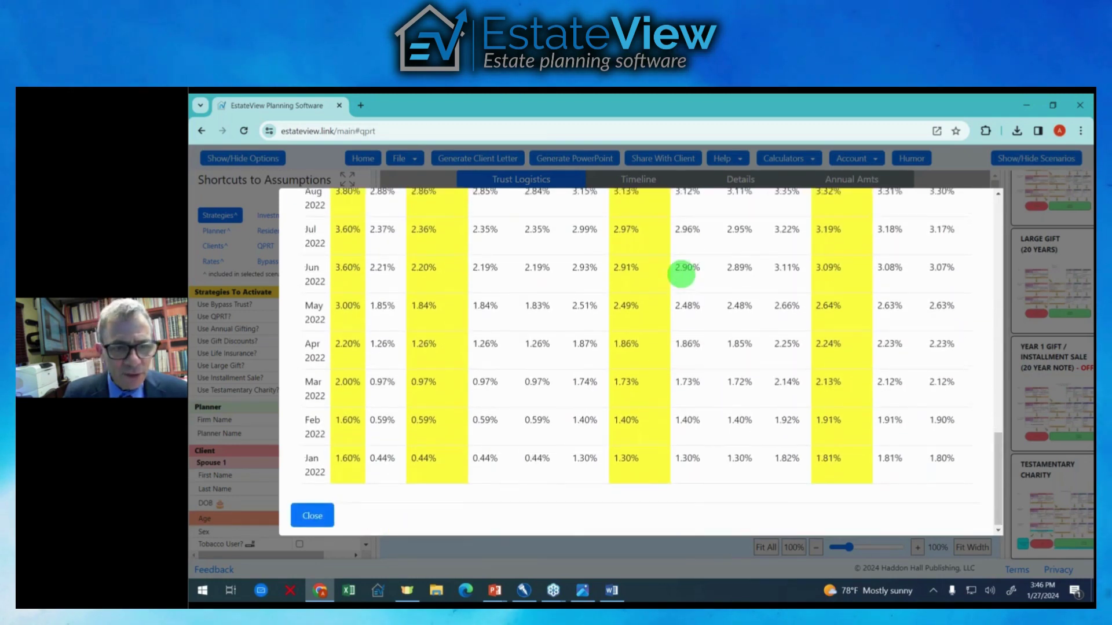
scroll(681, 275, up, 15)
scroll(681, 274, down, 16)
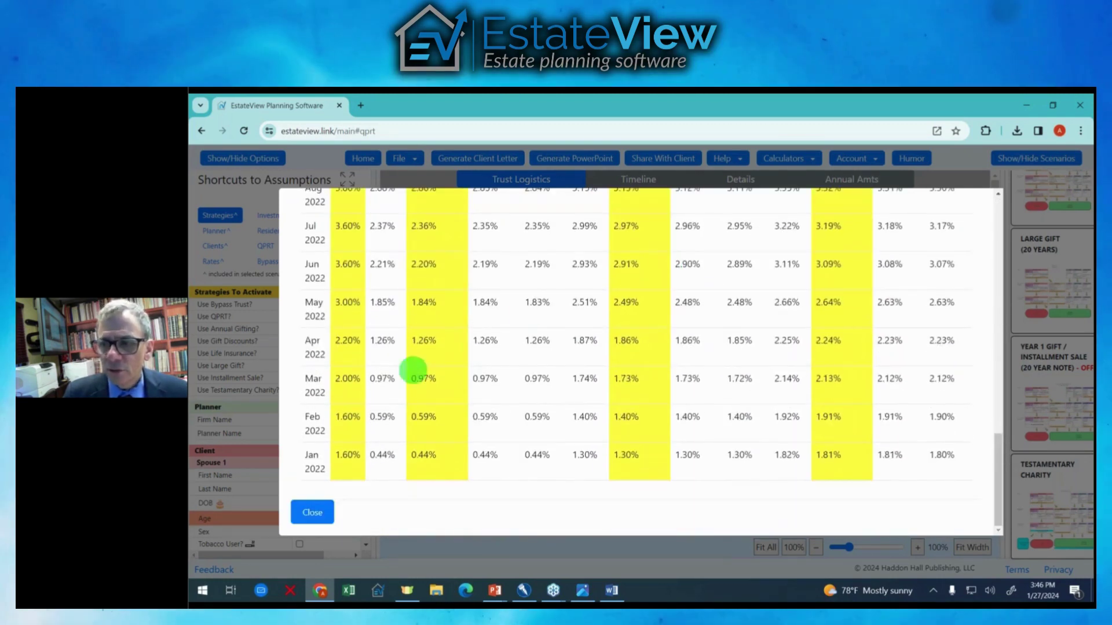
click(313, 512)
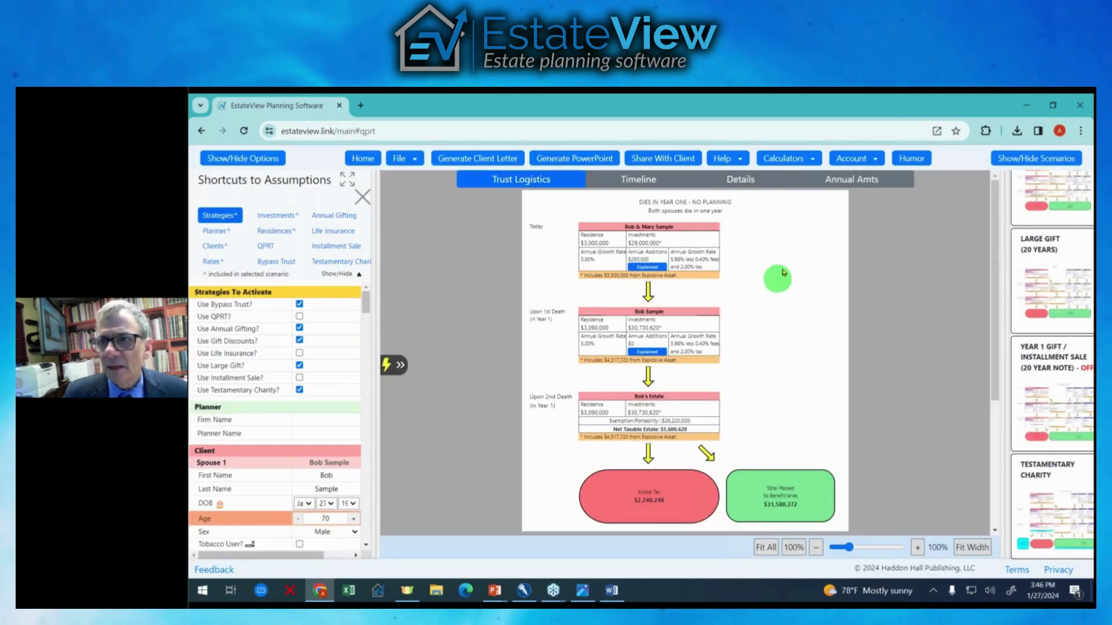
- Open the EstateView Help document, skim its pages on saving and opening client configurations, and close its browser window
click(729, 161)
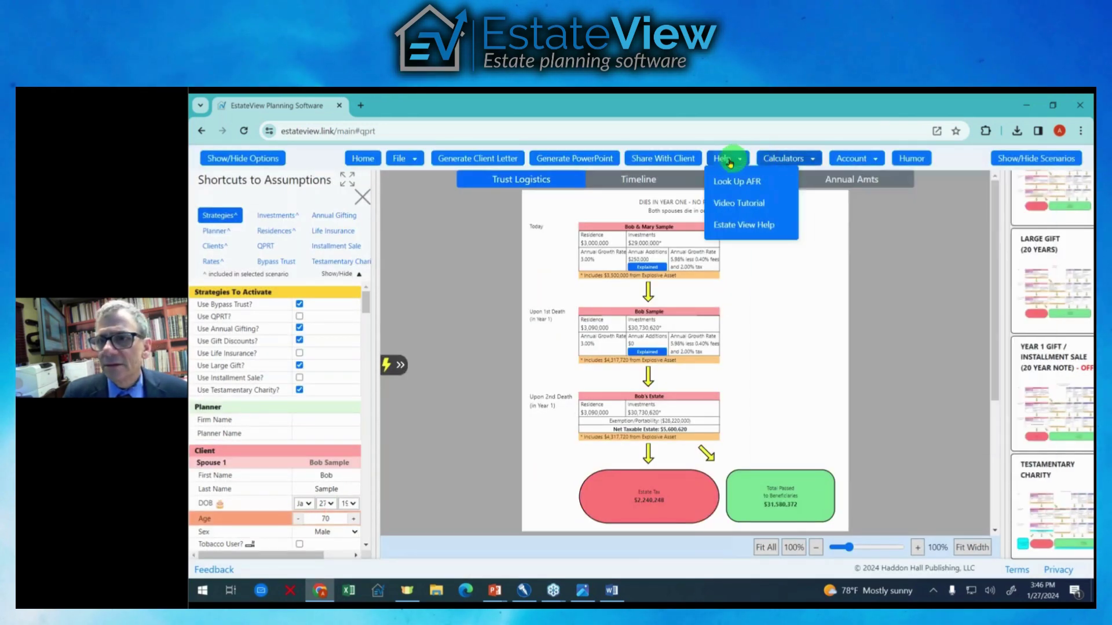
click(737, 226)
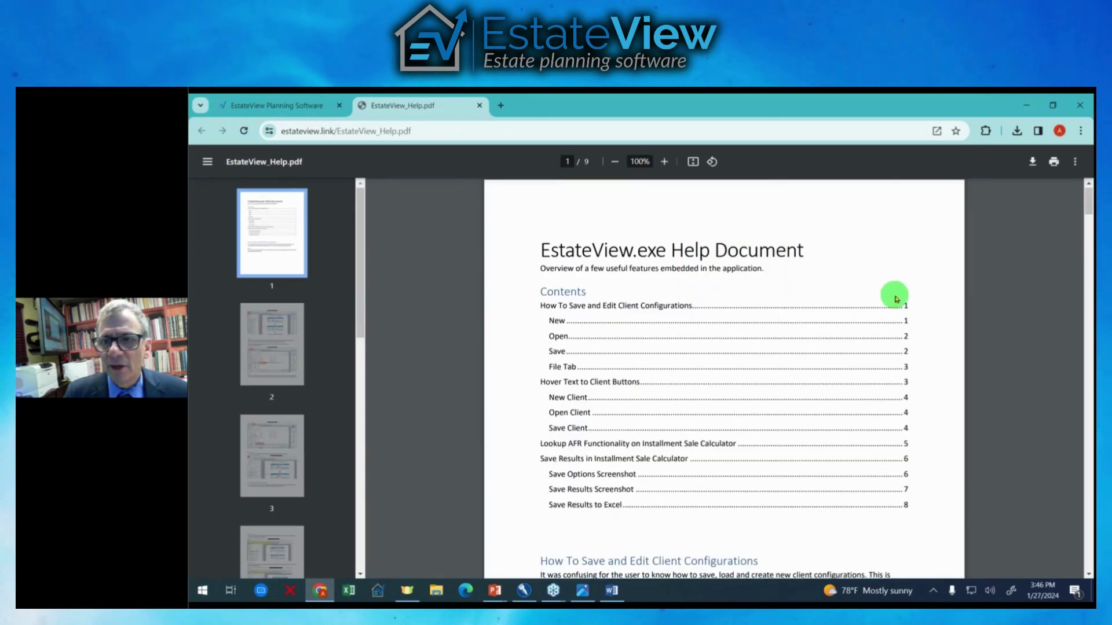
scroll(895, 295, down, 3)
scroll(895, 295, down, 15)
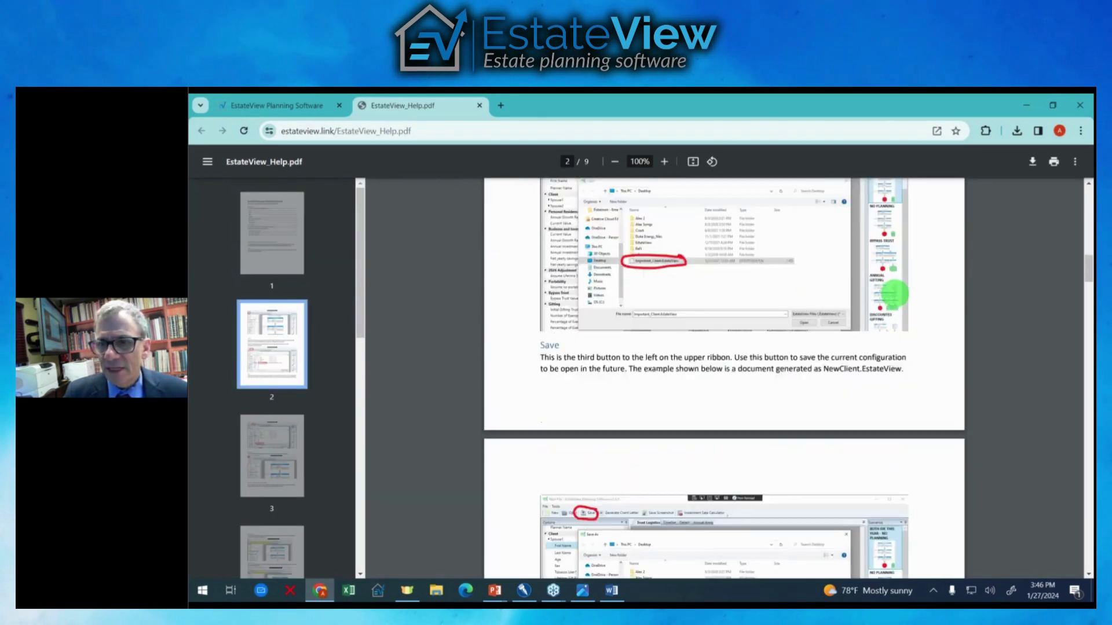
scroll(896, 298, down, 5)
scroll(897, 299, up, 10)
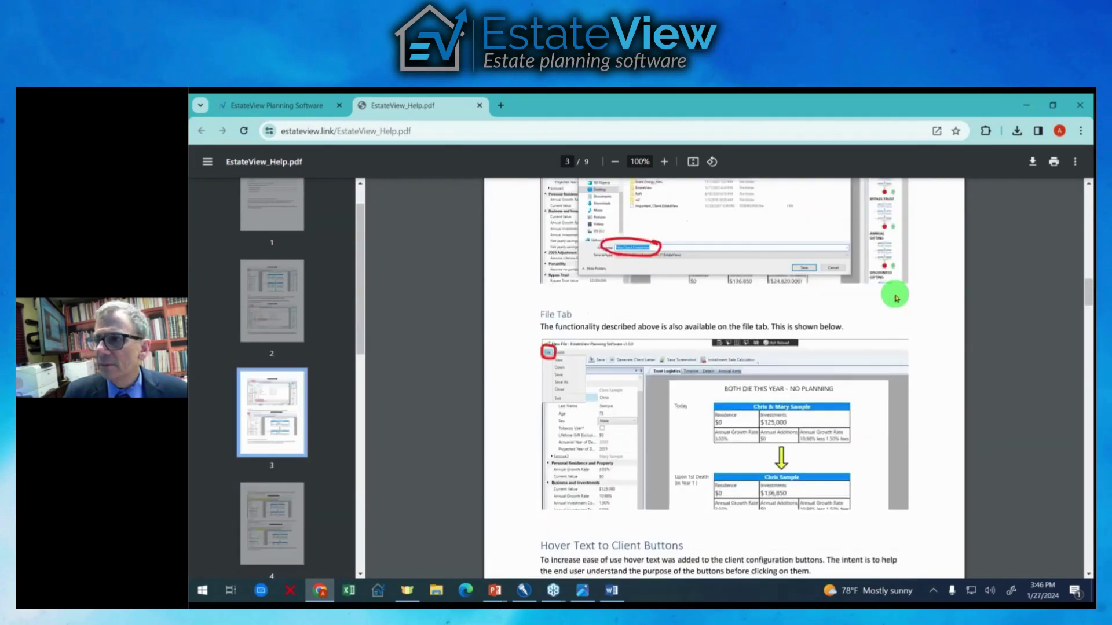
scroll(897, 299, up, 5)
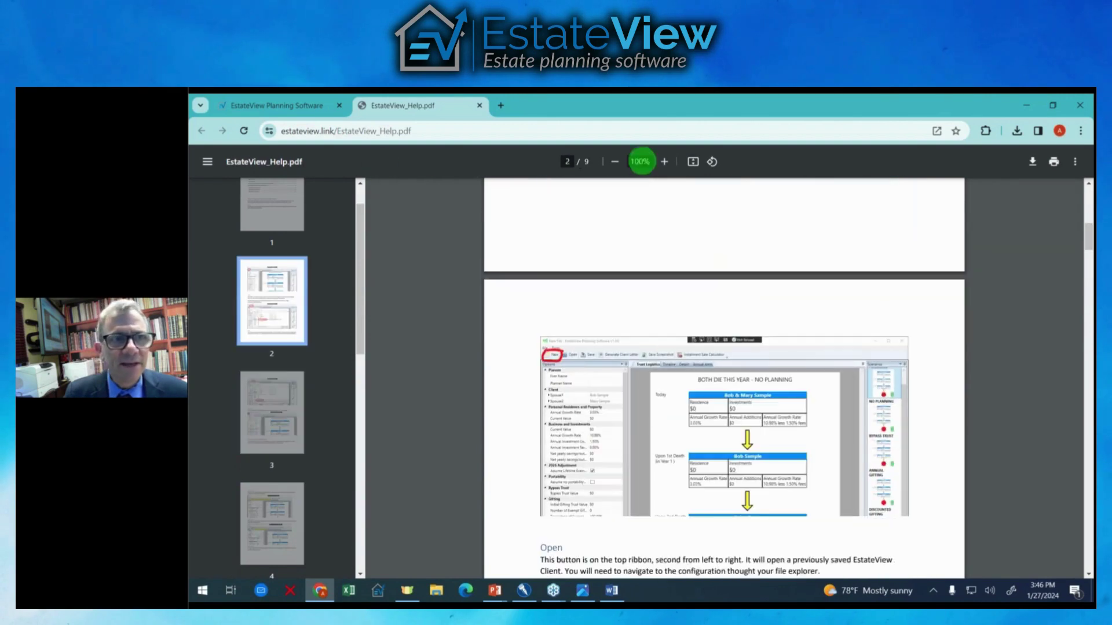
click(1080, 106)
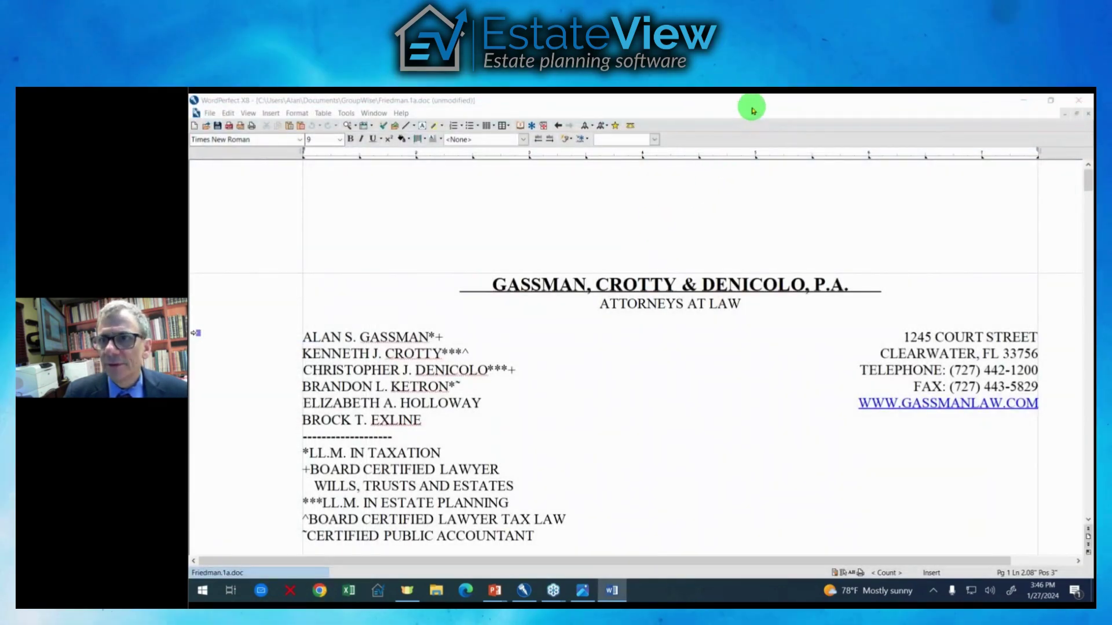
- Minimize the WordPerfect window and load estateview.link in a new Chrome window
click(1024, 100)
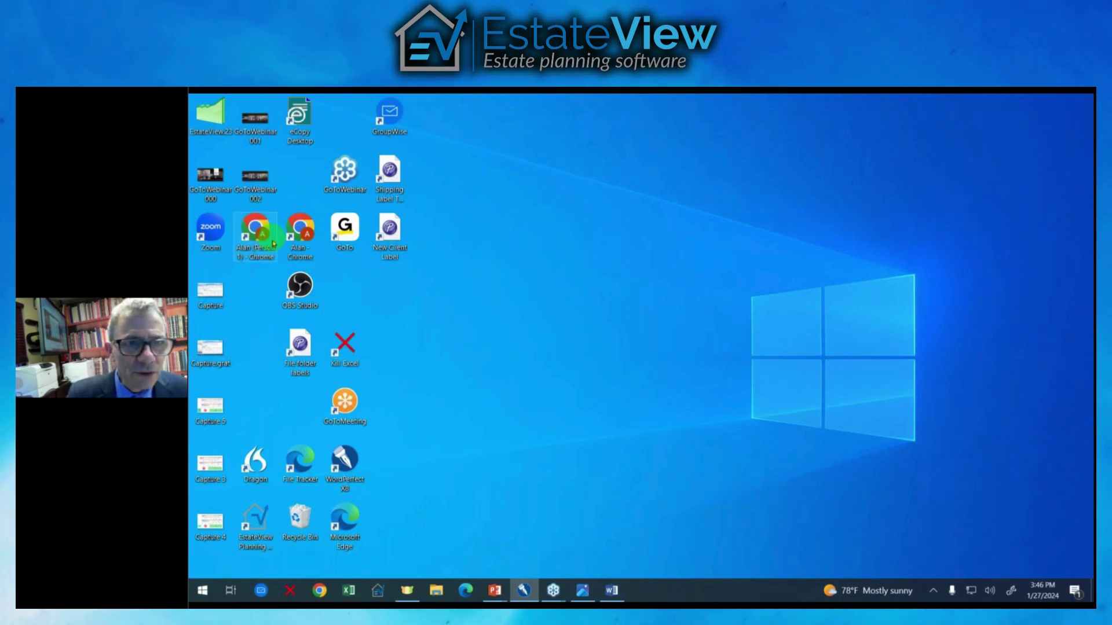
double_click(307, 235)
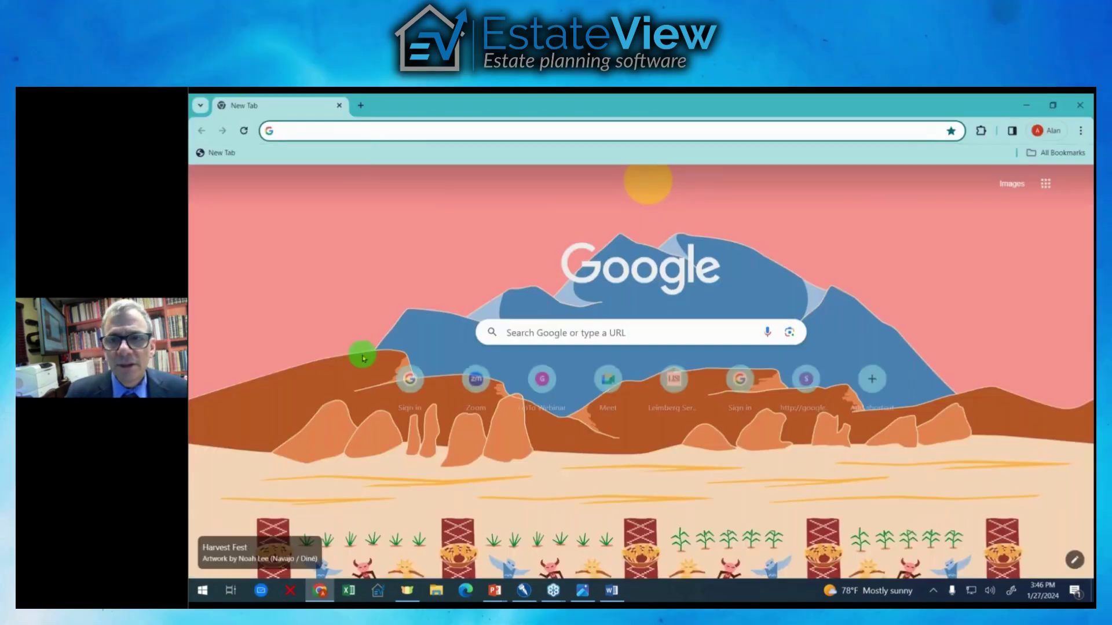
click(327, 132)
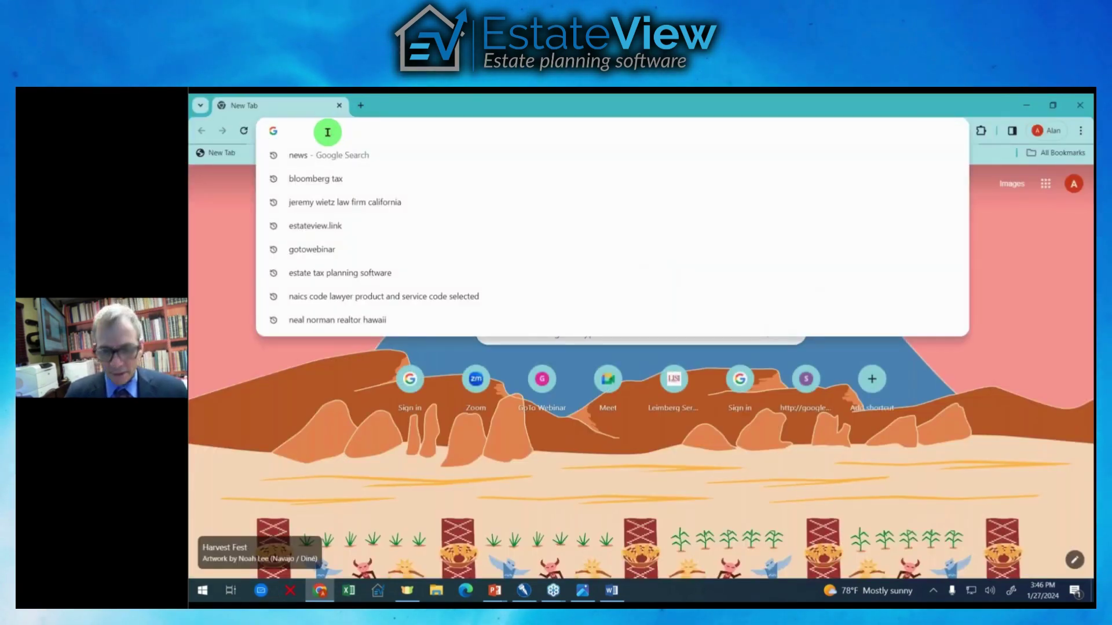
text(estateview.link)
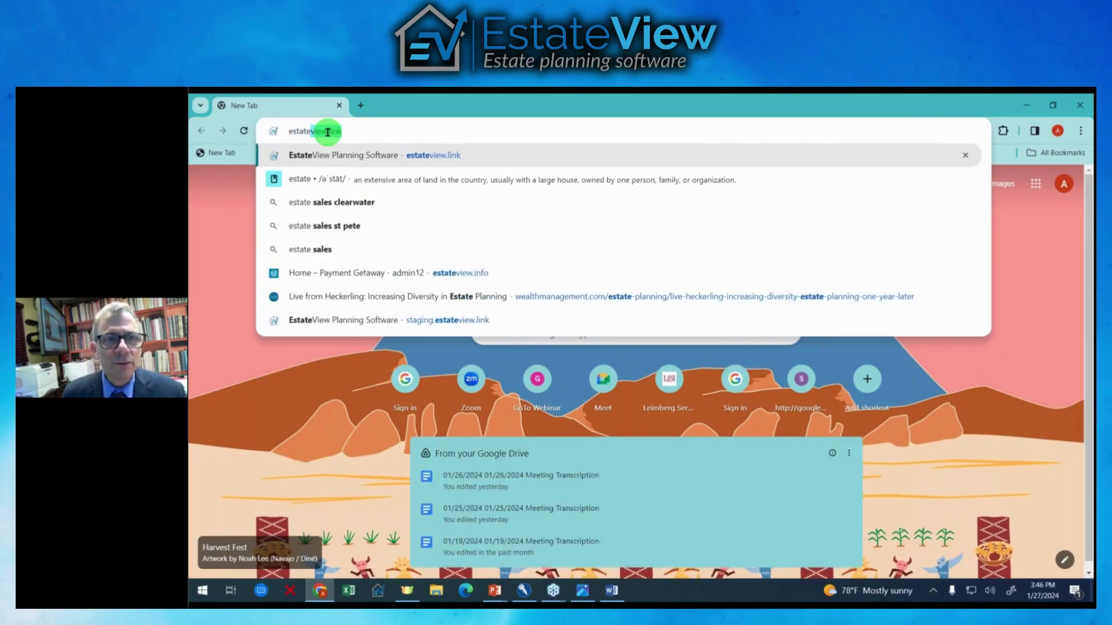
key(Return)
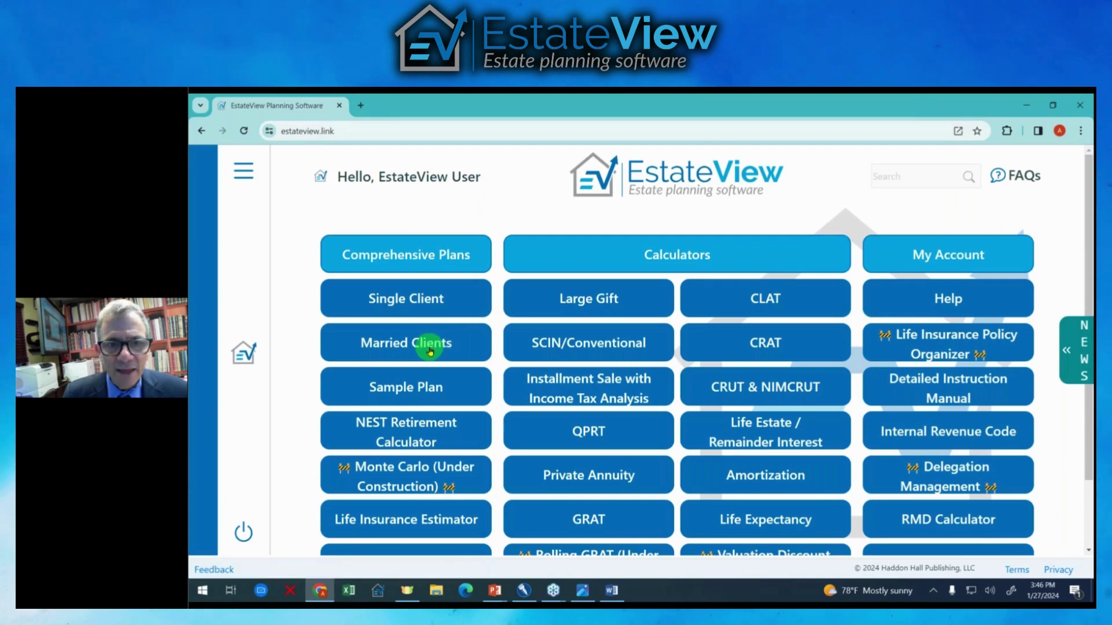
- Open the QPRT calculator and clear its existing options by deleting QPRT 1 and starting a new file
click(430, 349)
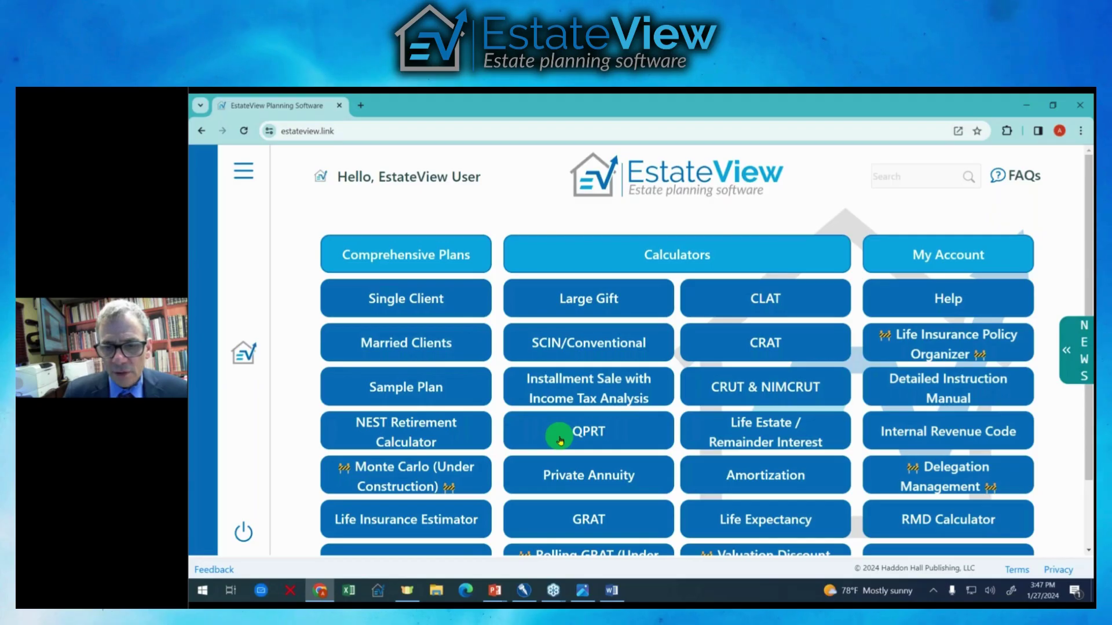
click(560, 440)
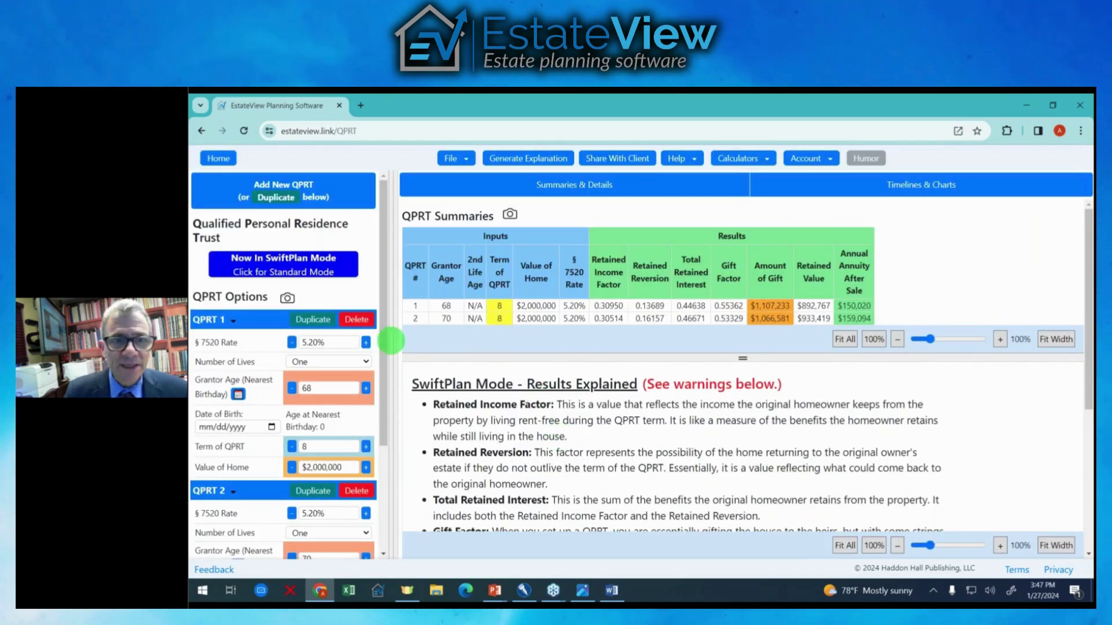
click(356, 319)
click(366, 314)
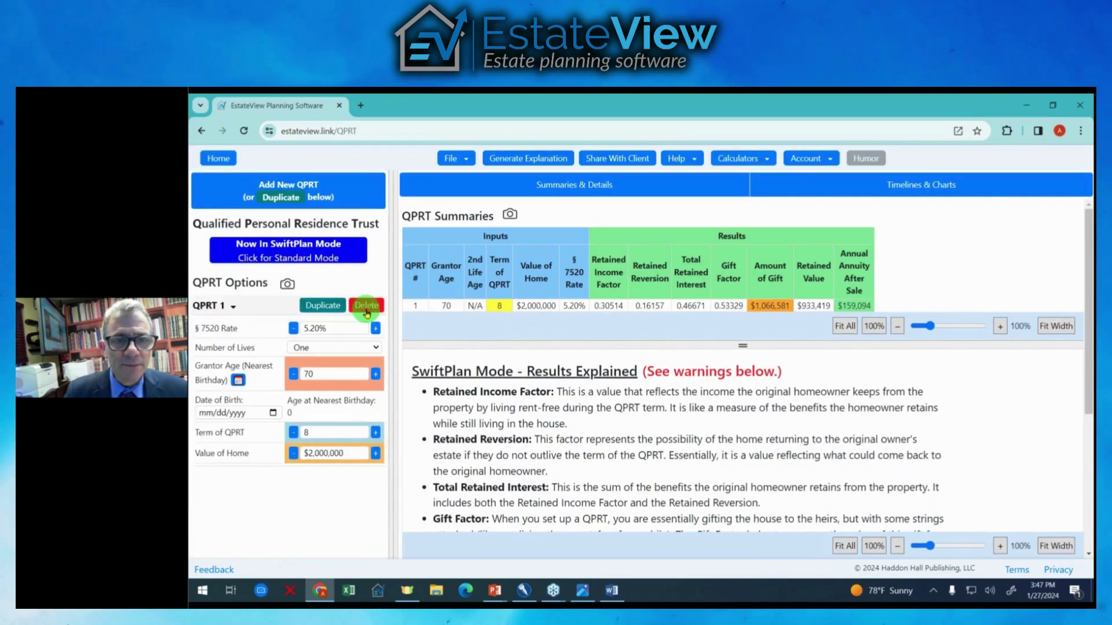
click(465, 158)
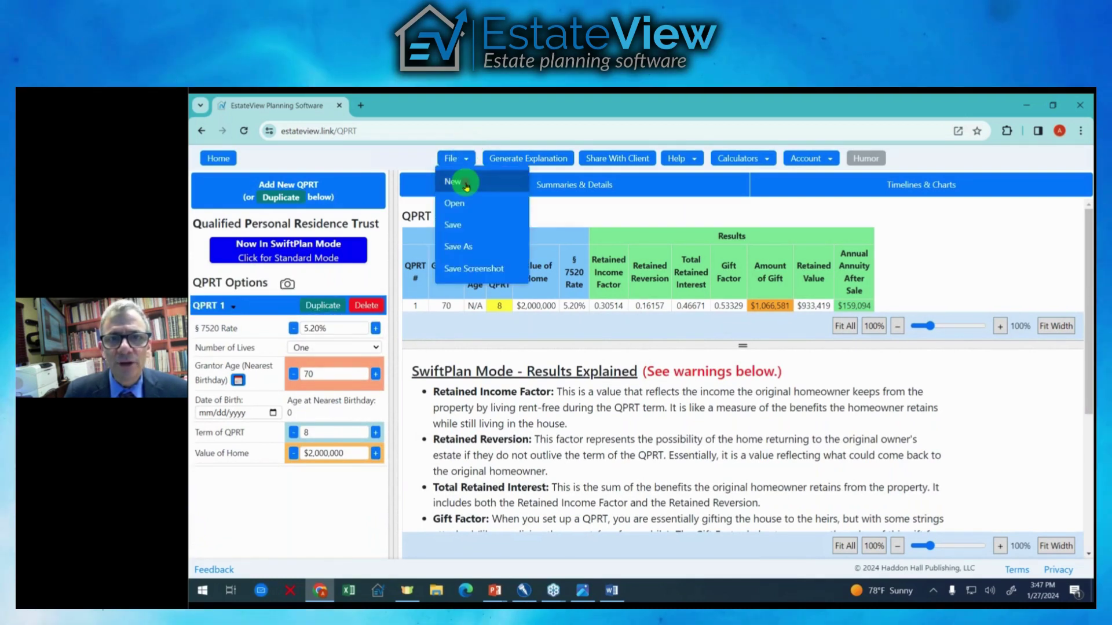
click(467, 184)
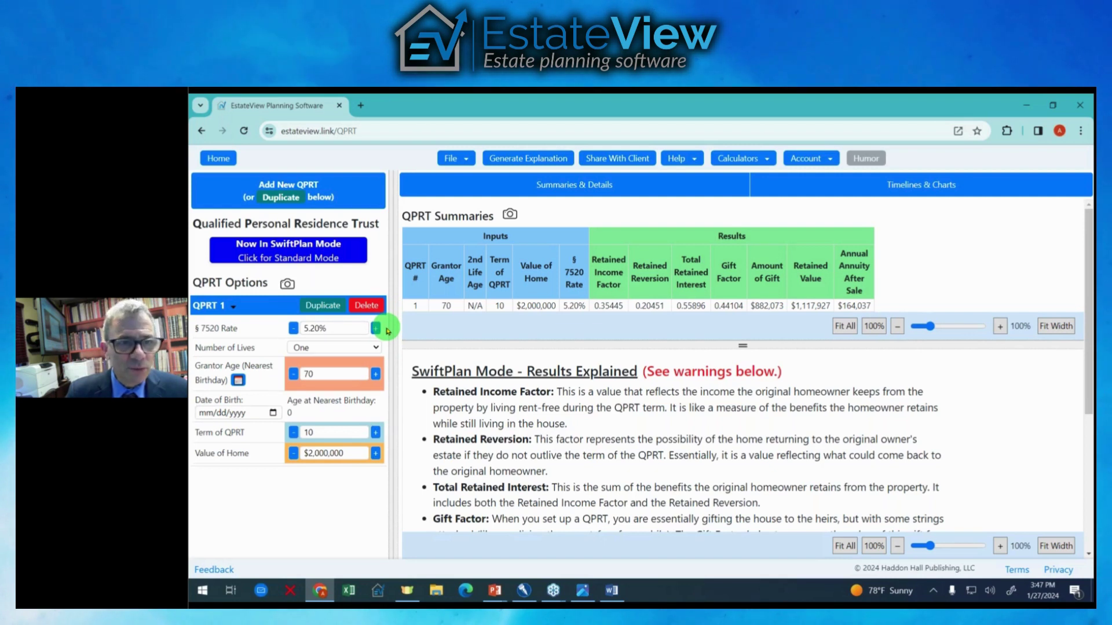
- Set QPRT 1's number of lives to Two and lower the grantor age to 67
click(370, 347)
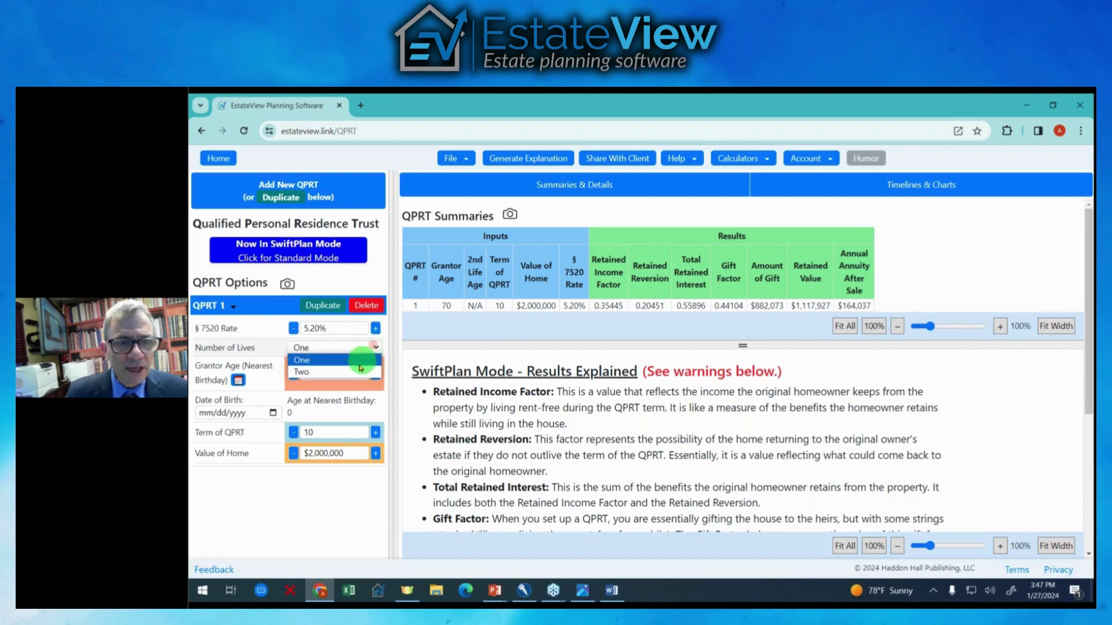
click(359, 371)
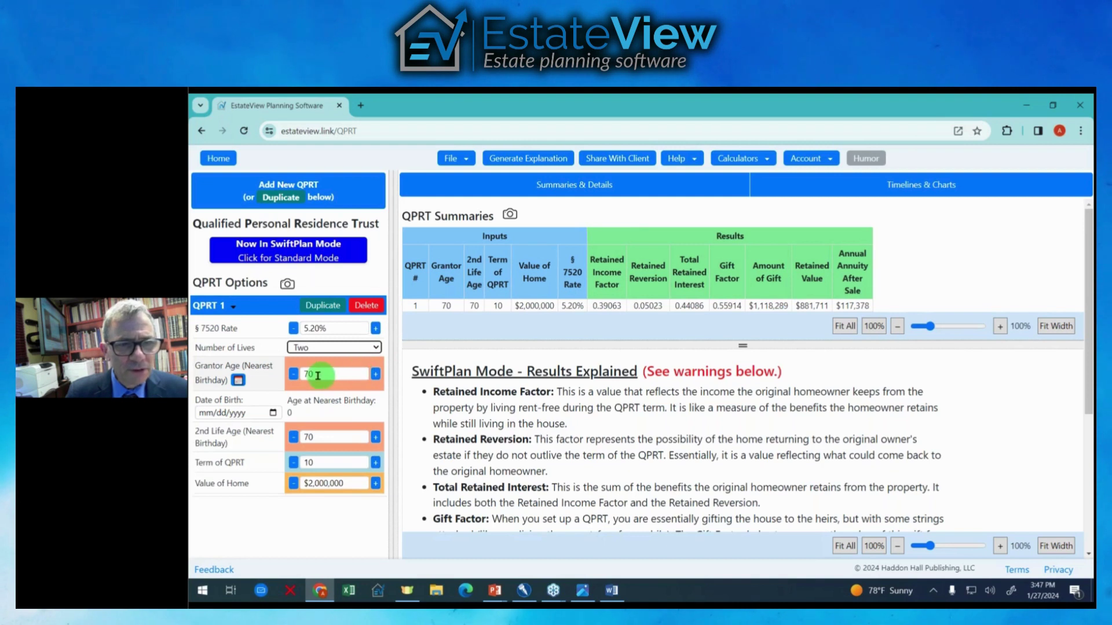
click(292, 374)
click(292, 375)
click(293, 374)
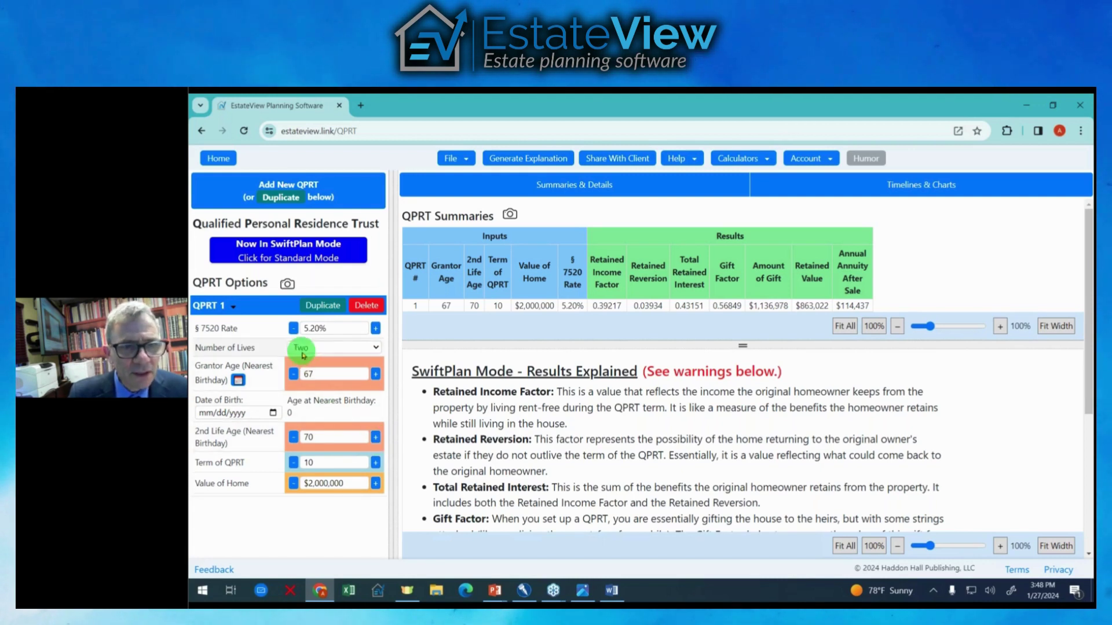
- Change QPRT 1's number of lives to One and raise its term to 13 years
click(375, 349)
click(347, 359)
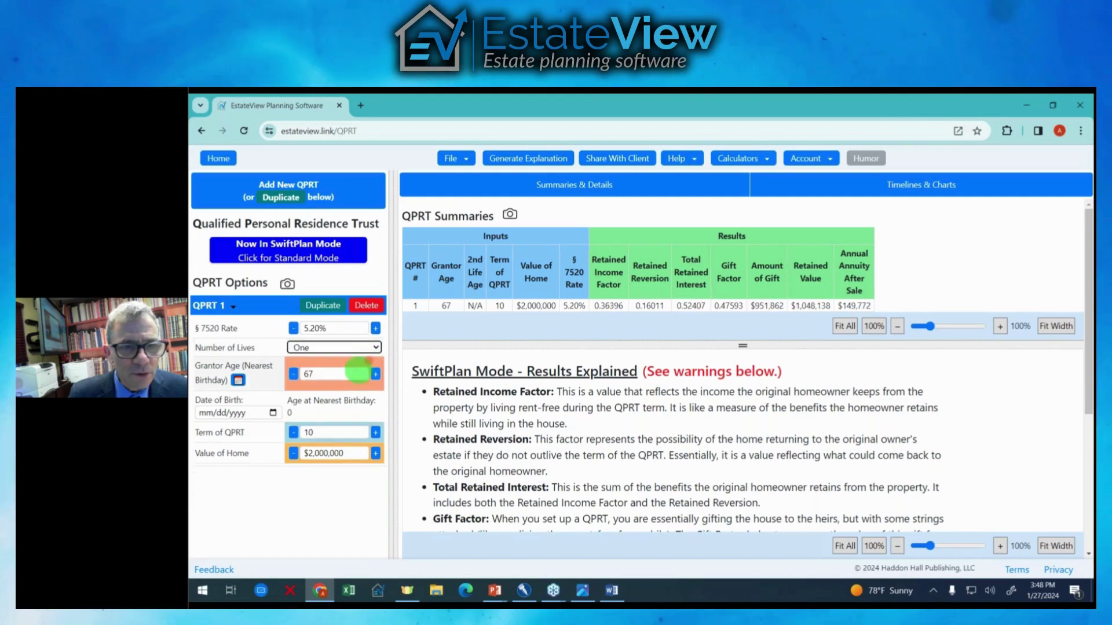
click(372, 434)
click(372, 434)
click(373, 434)
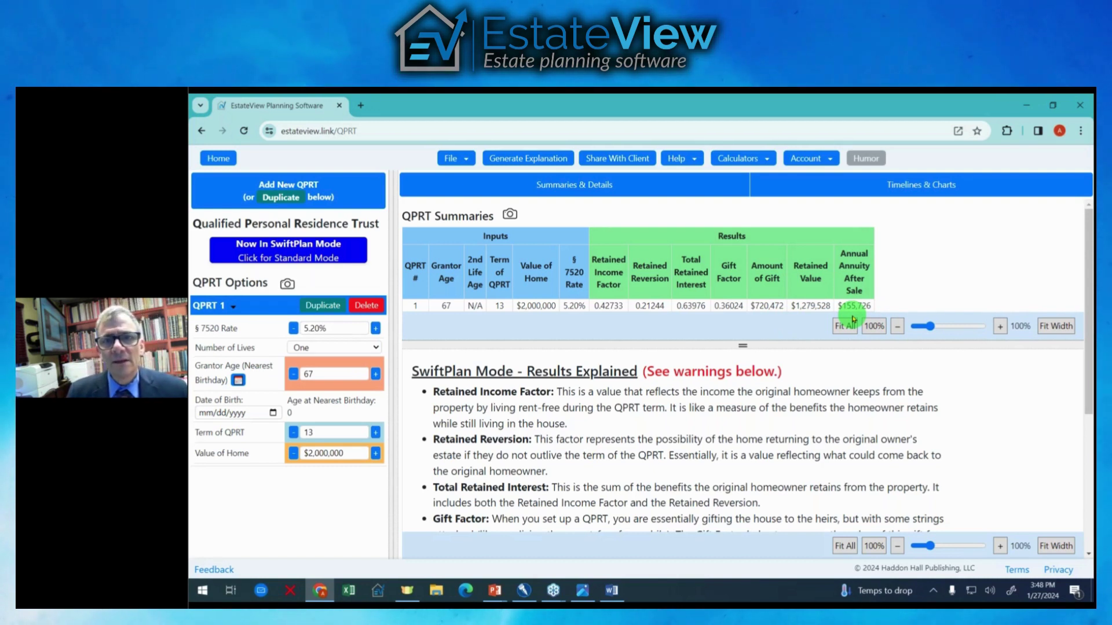
- Duplicate QPRT 1 and reduce the copy's term to 6 years for comparison
click(323, 305)
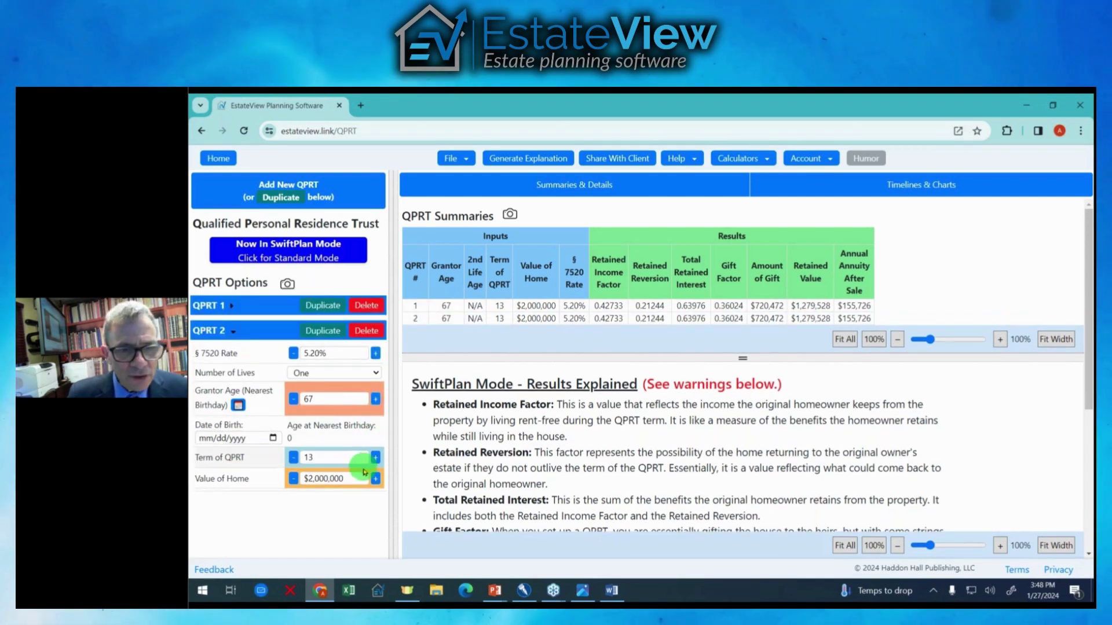
click(293, 458)
click(293, 458)
click(293, 458)
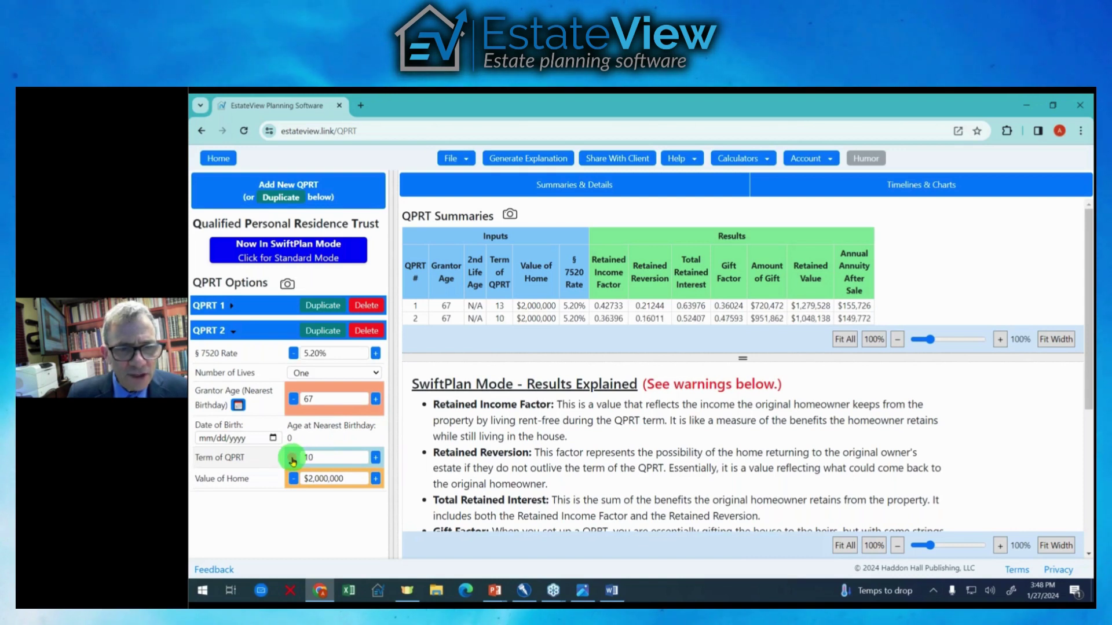
click(293, 458)
click(293, 458)
click(293, 458)
click(293, 458)
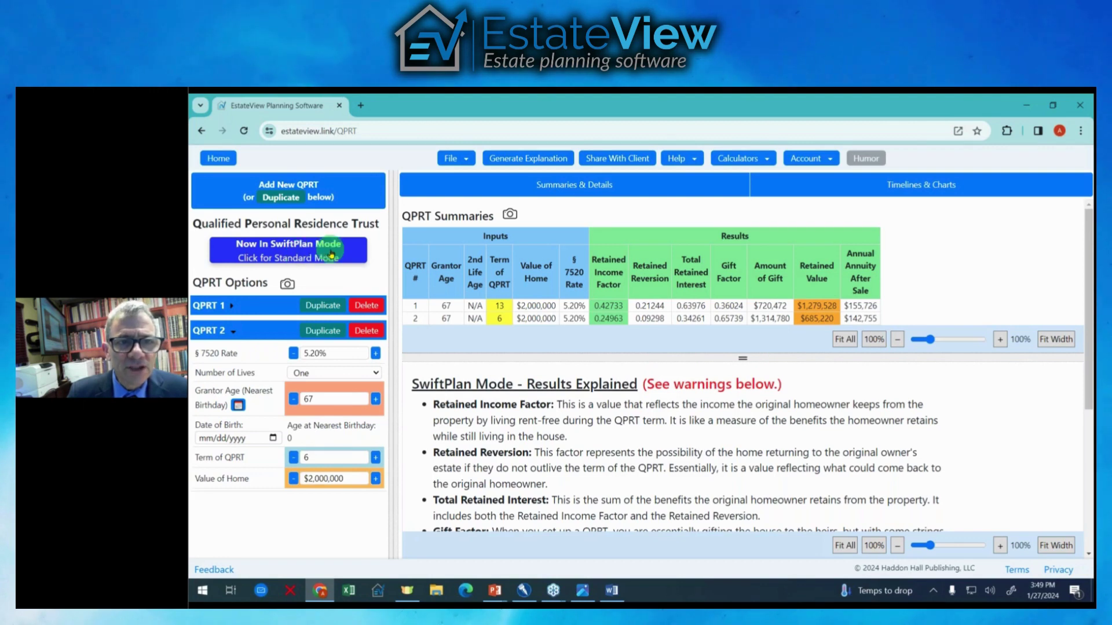
- Switch the calculator to Standard Mode and look over QPRT 2's additional options
click(332, 255)
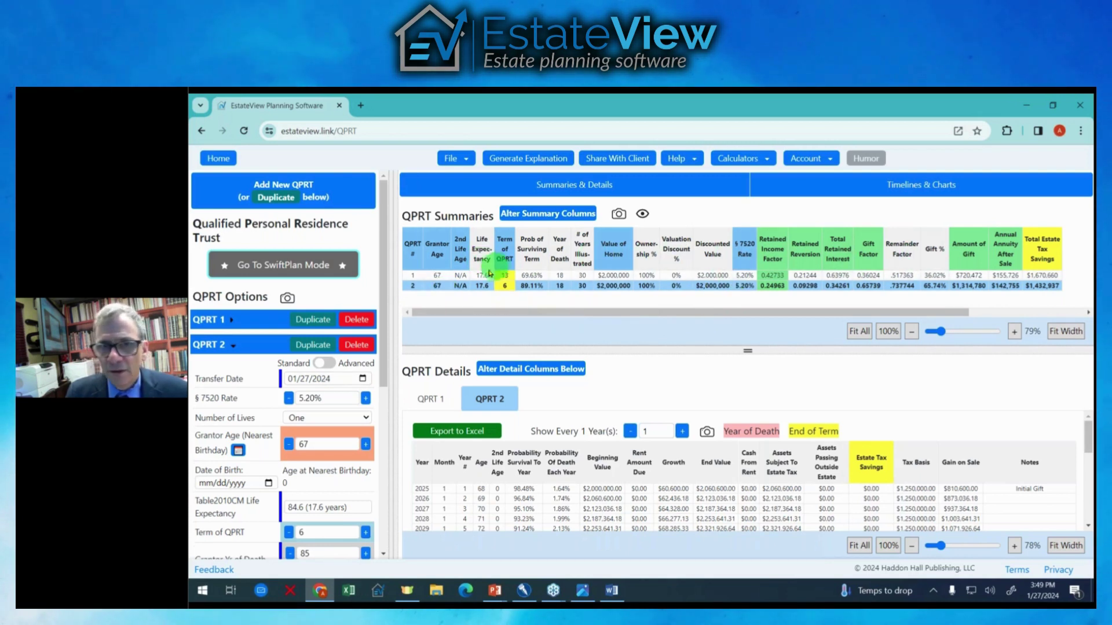
scroll(377, 330, down, 5)
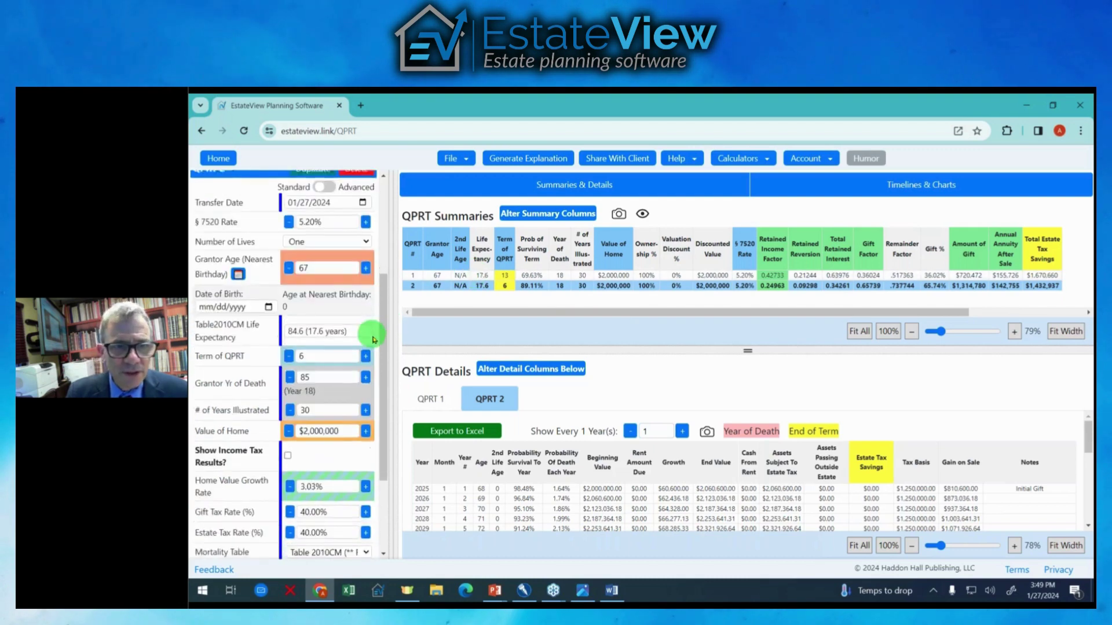
scroll(370, 332, up, 5)
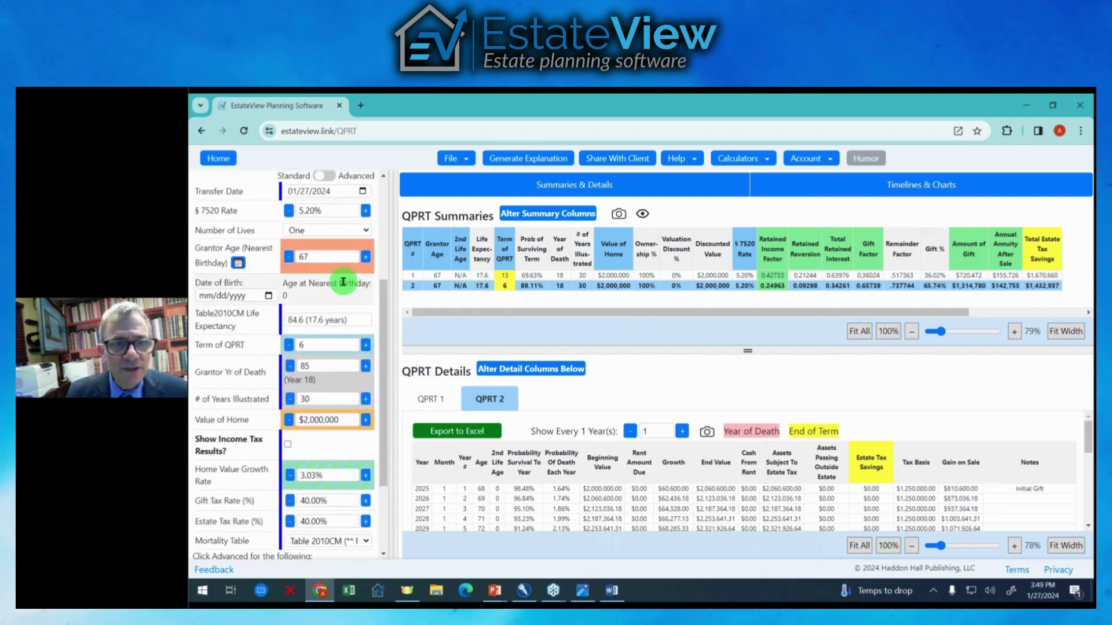
- Duplicate QPRT 2 repeatedly until there are ten QPRTs
click(327, 335)
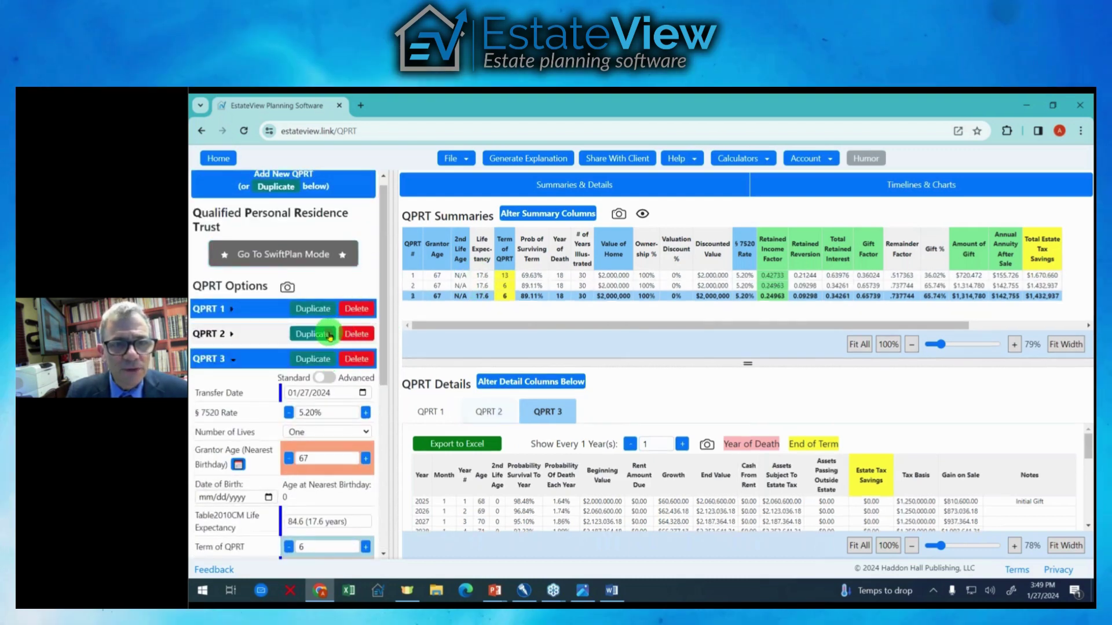
click(327, 335)
click(327, 334)
click(329, 335)
click(329, 336)
click(329, 337)
click(330, 337)
click(330, 336)
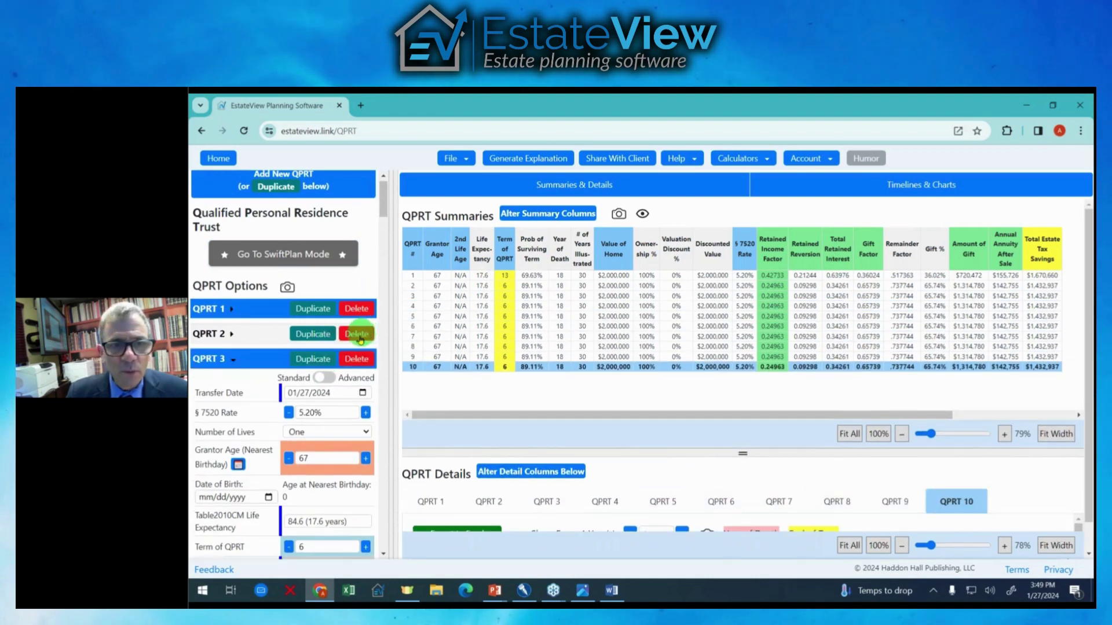
- Delete the duplicated QPRTs 3 through 10, keeping only the first two
click(355, 359)
click(354, 359)
click(355, 358)
click(355, 359)
click(354, 359)
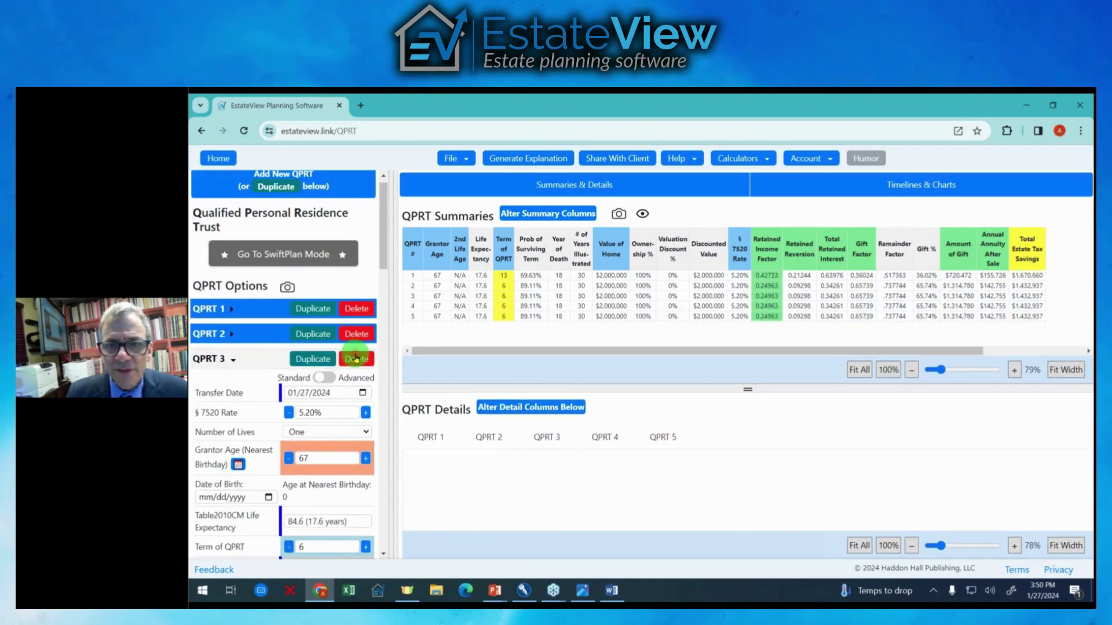
click(355, 358)
click(355, 358)
click(354, 359)
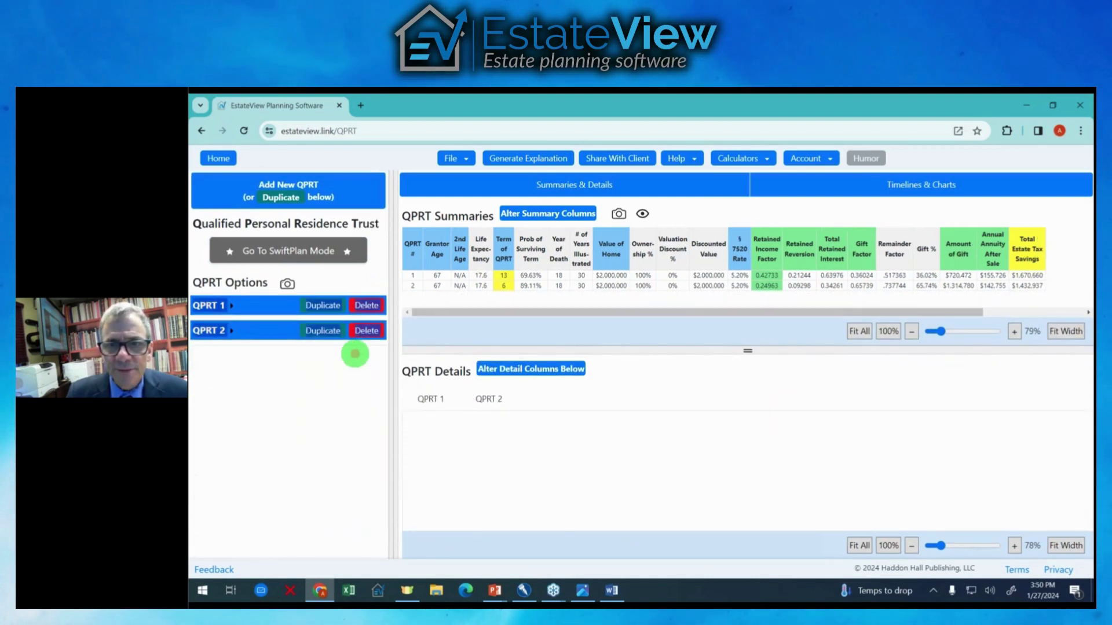
- Duplicate QPRT 2 once as a third QPRT and set QPRT 2's term to 8 years
click(328, 331)
scroll(347, 371, down, 3)
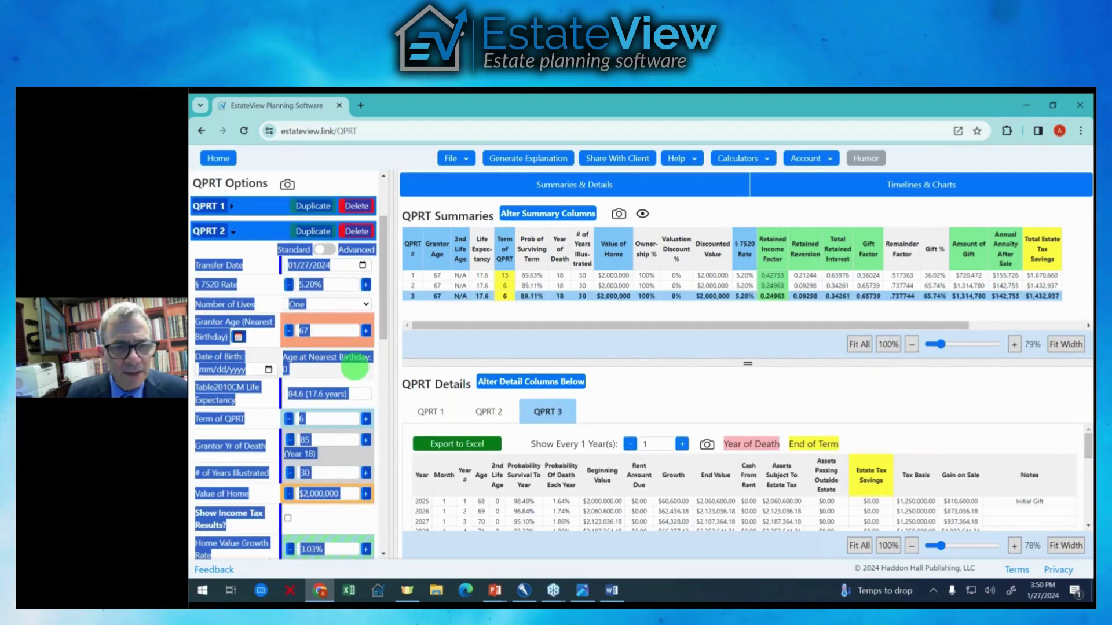
click(398, 385)
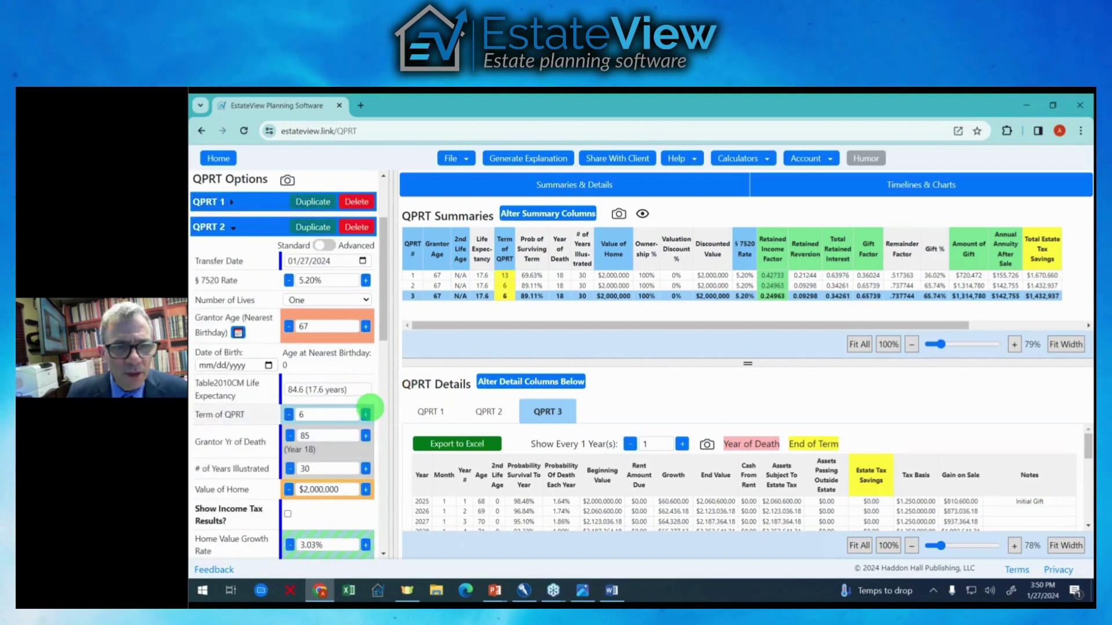
click(366, 414)
click(366, 414)
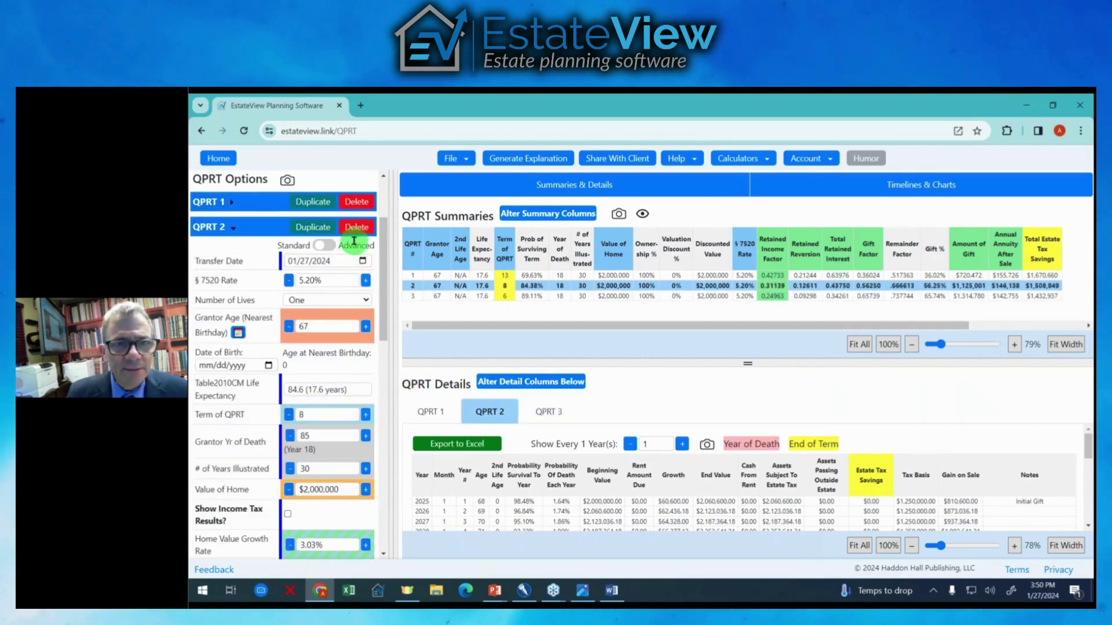
scroll(367, 313, down, 10)
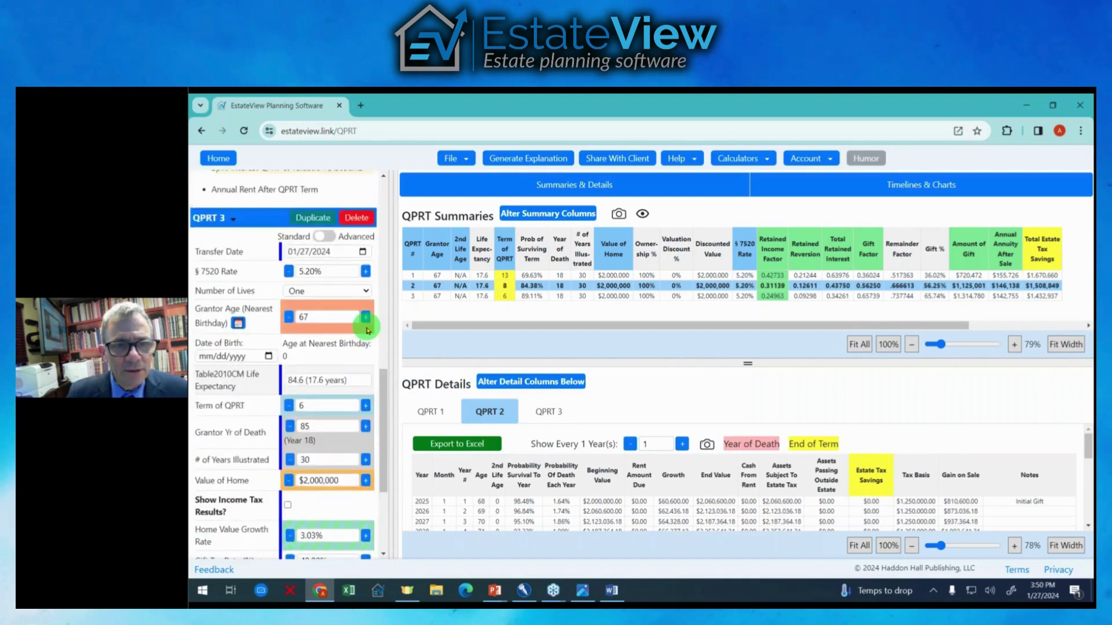
- Delete QPRT 3, keeping only QPRT 1 and QPRT 2
scroll(367, 325, up, 1)
click(363, 286)
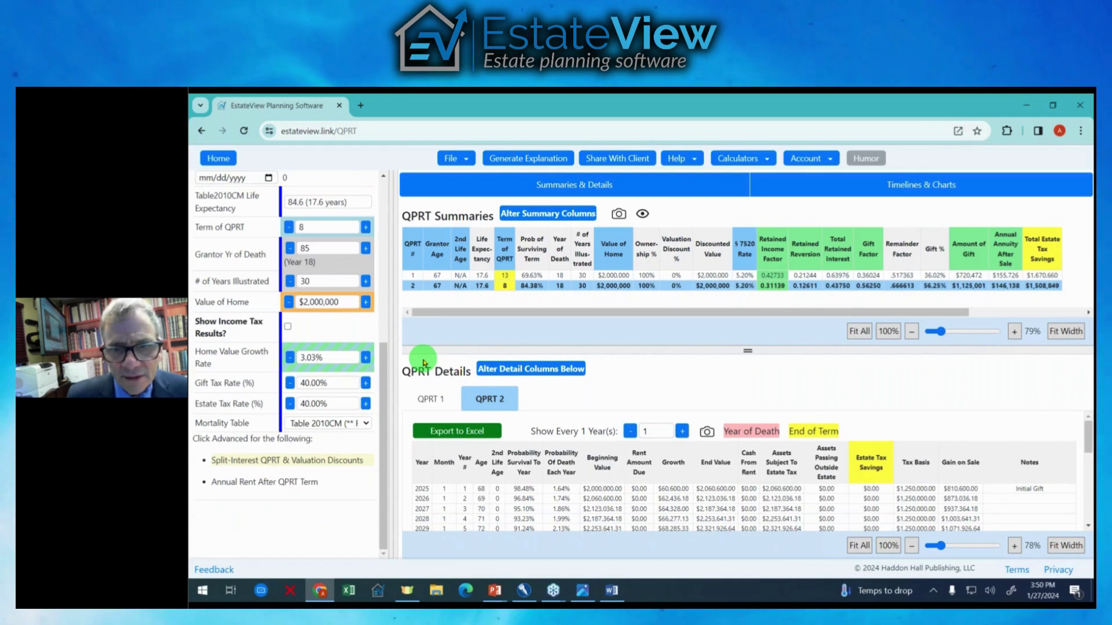
- Add the Retained Value, projected property value, Cash From Rent, Total Removed by QPRT, Remainder Value Of Gift and both Mortality Factor columns to QPRT Summaries
click(555, 219)
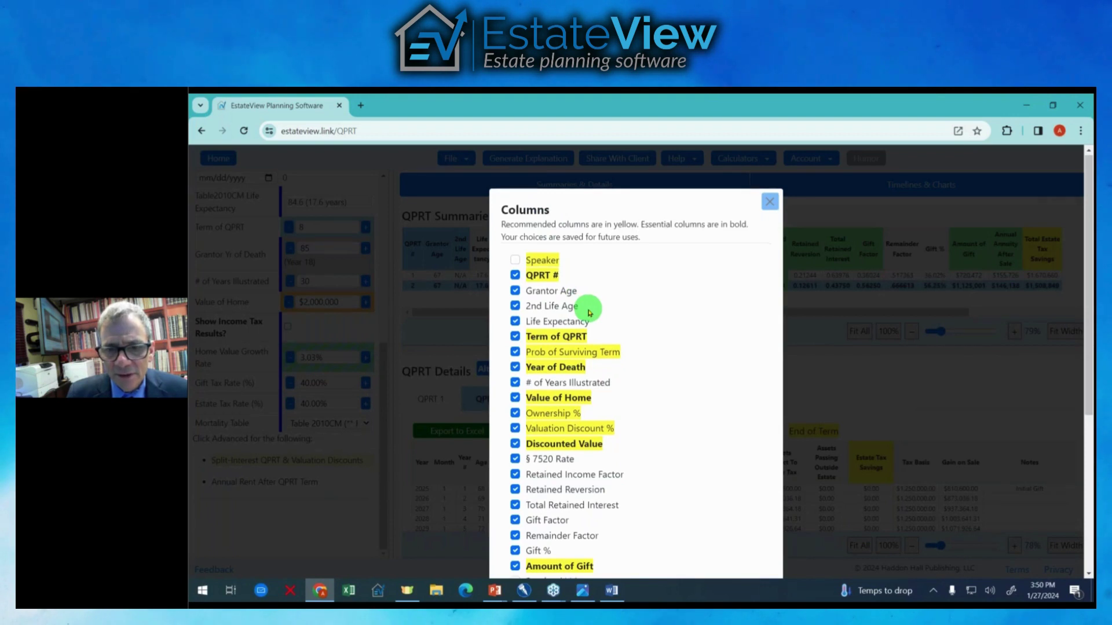
scroll(589, 313, down, 4)
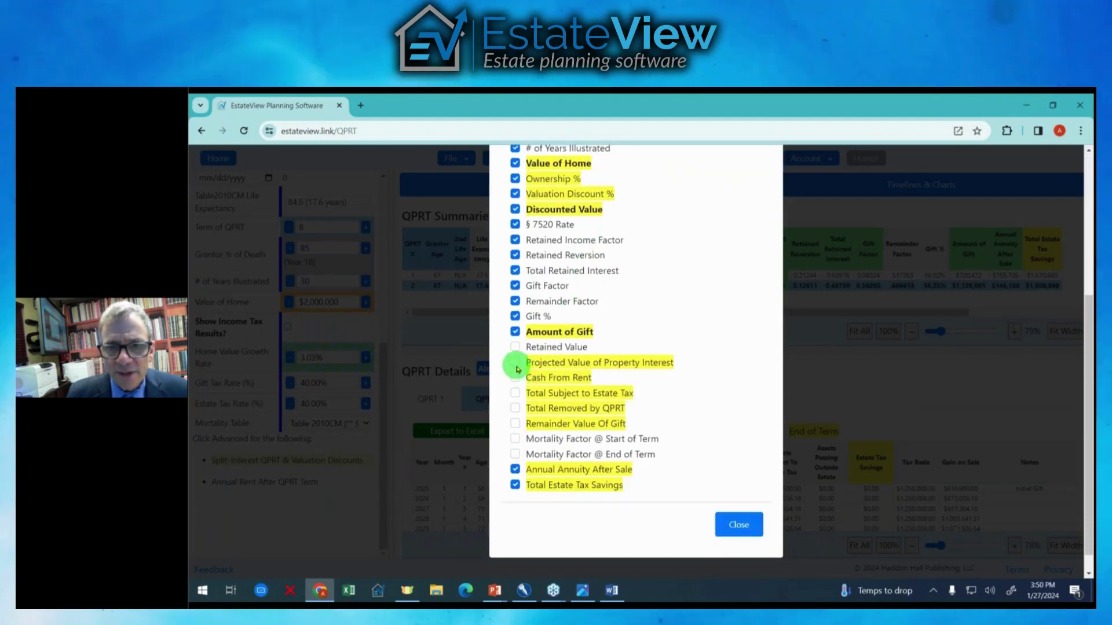
click(515, 363)
click(515, 378)
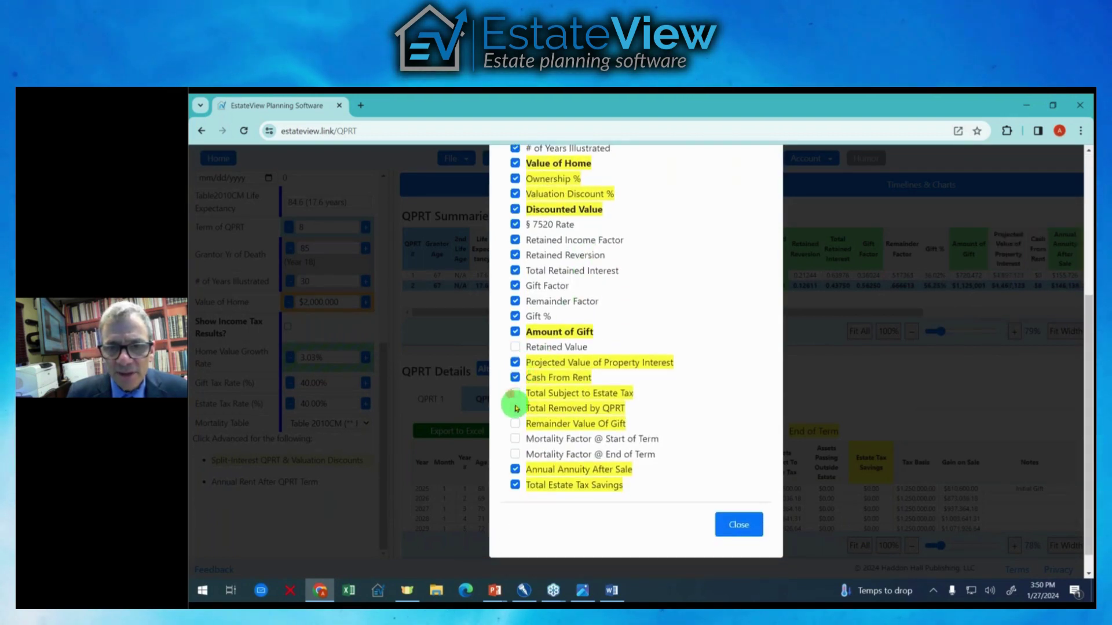
click(515, 408)
click(516, 426)
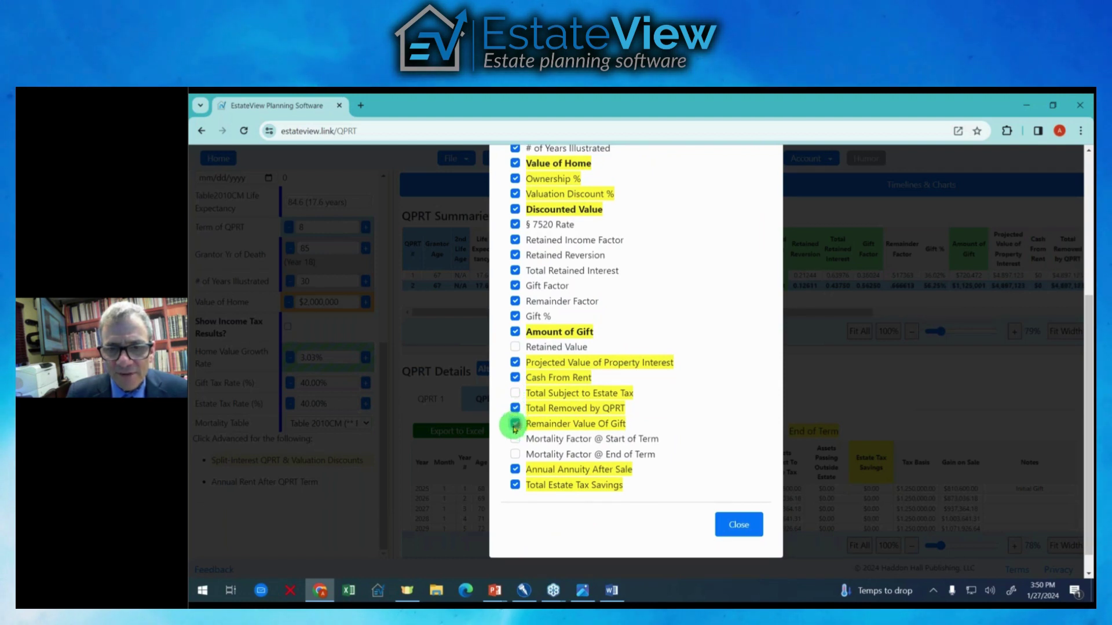
click(515, 454)
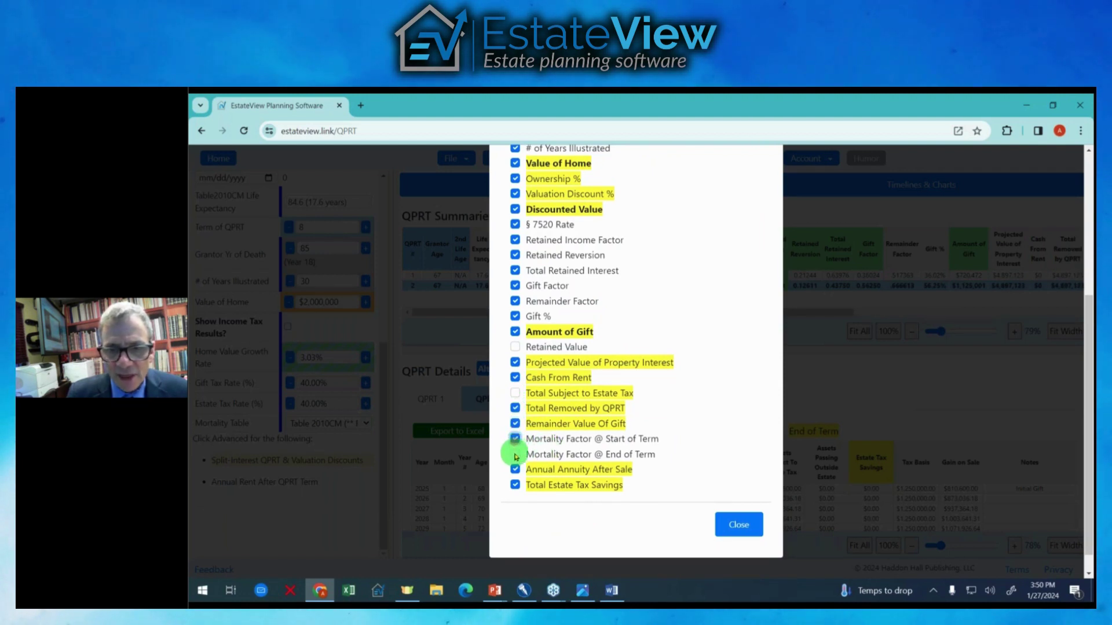
click(515, 347)
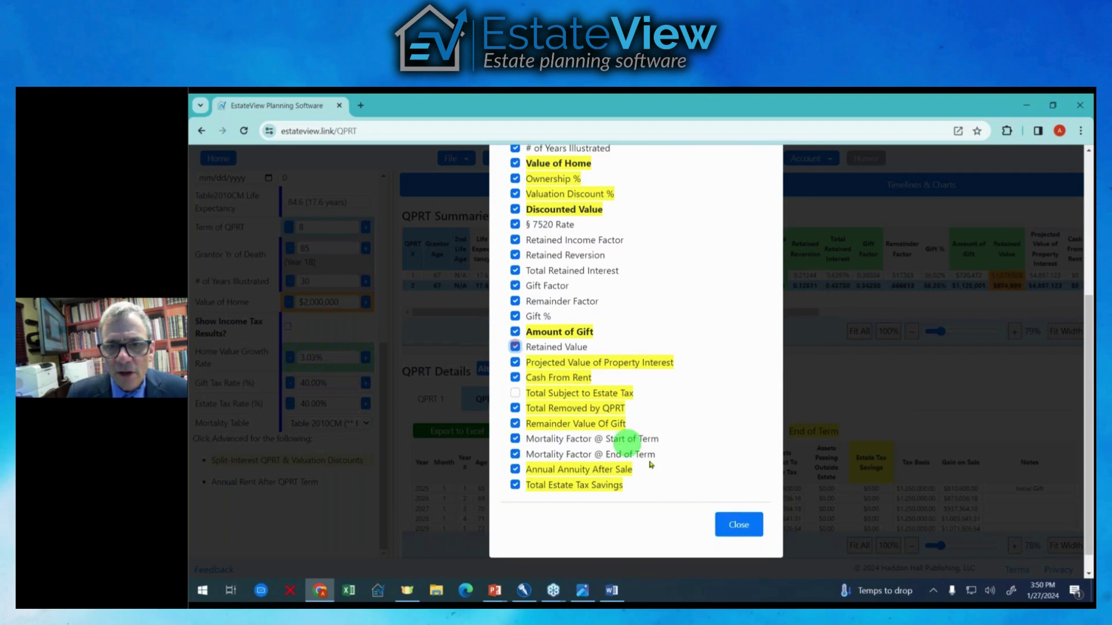
click(739, 524)
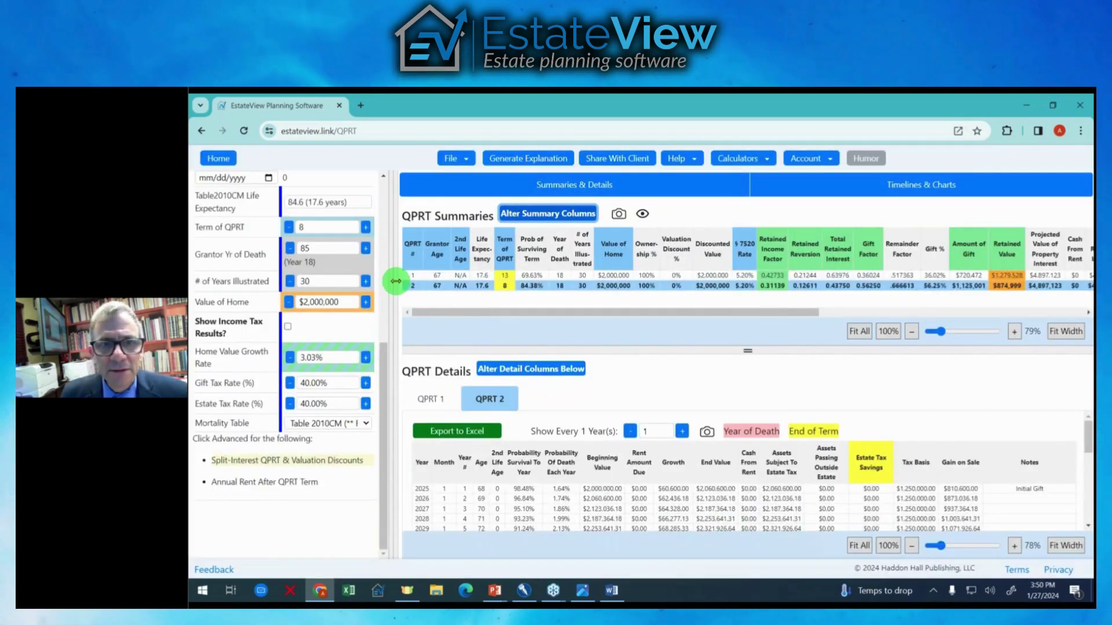
- Widen the summary table over the options pane to view the added columns, and restore the pane to its options
drag(392, 279, 197, 250)
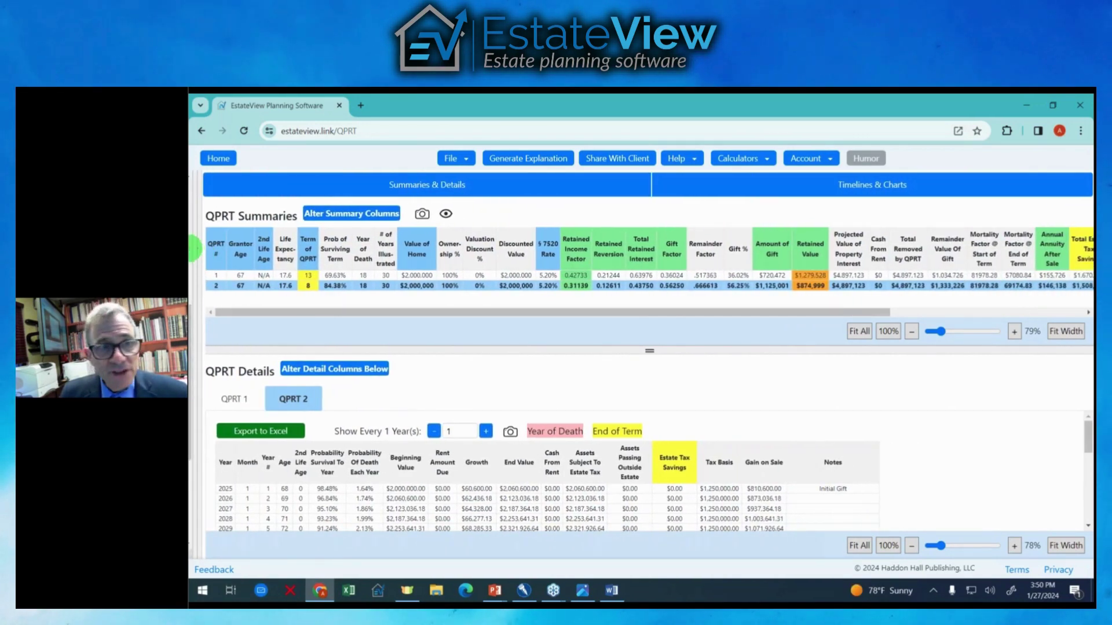
drag(195, 249, 384, 243)
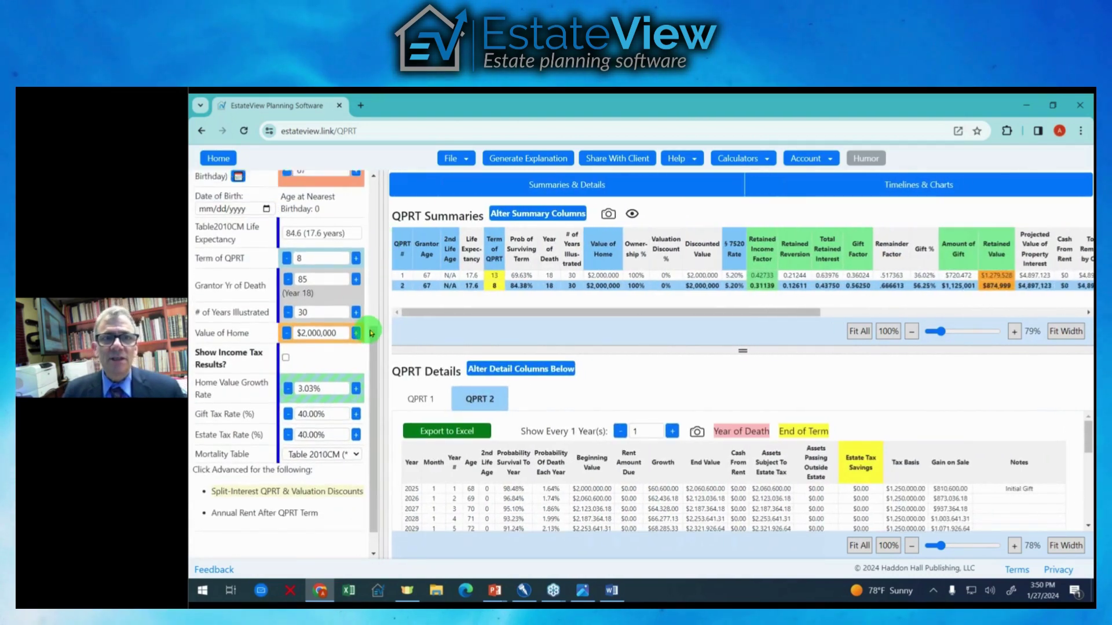
scroll(370, 330, up, 5)
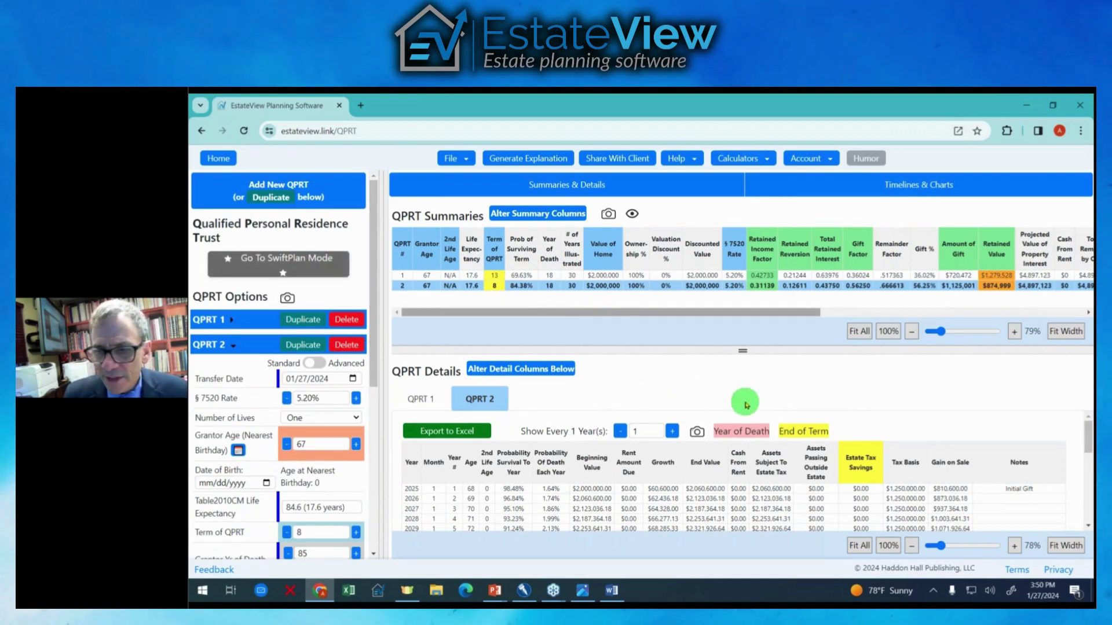
- Enlarge the QPRT Details table upward over the summaries and look over the yearly details of QPRT 1 and QPRT 2
mouse_move(743, 353)
mouse_down()
mouse_move(739, 318)
mouse_move(742, 339)
mouse_up()
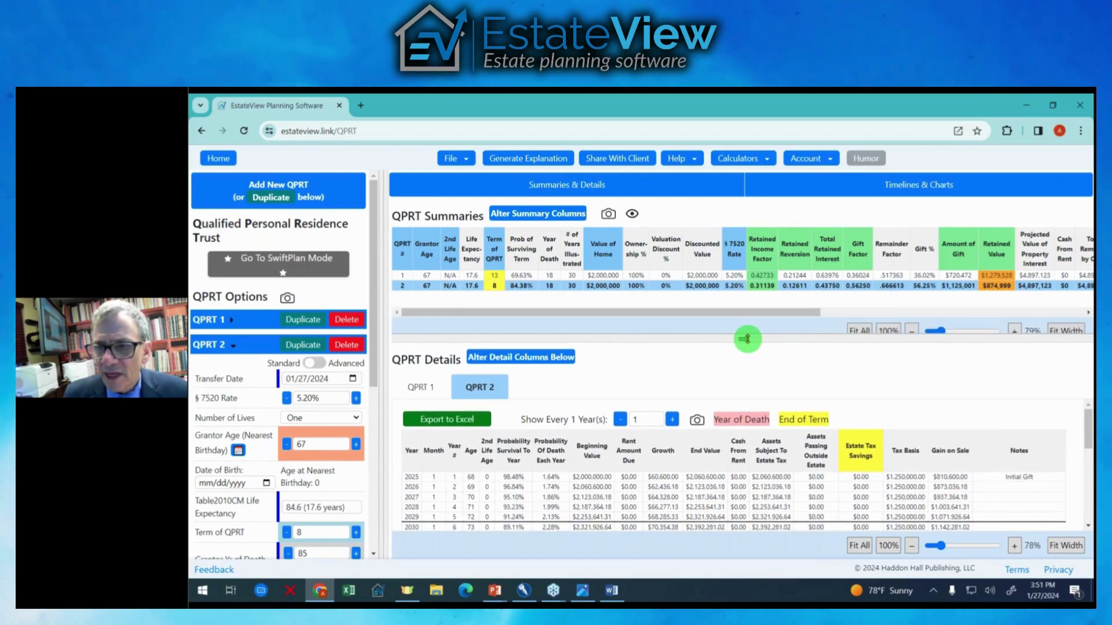
drag(745, 340, 738, 185)
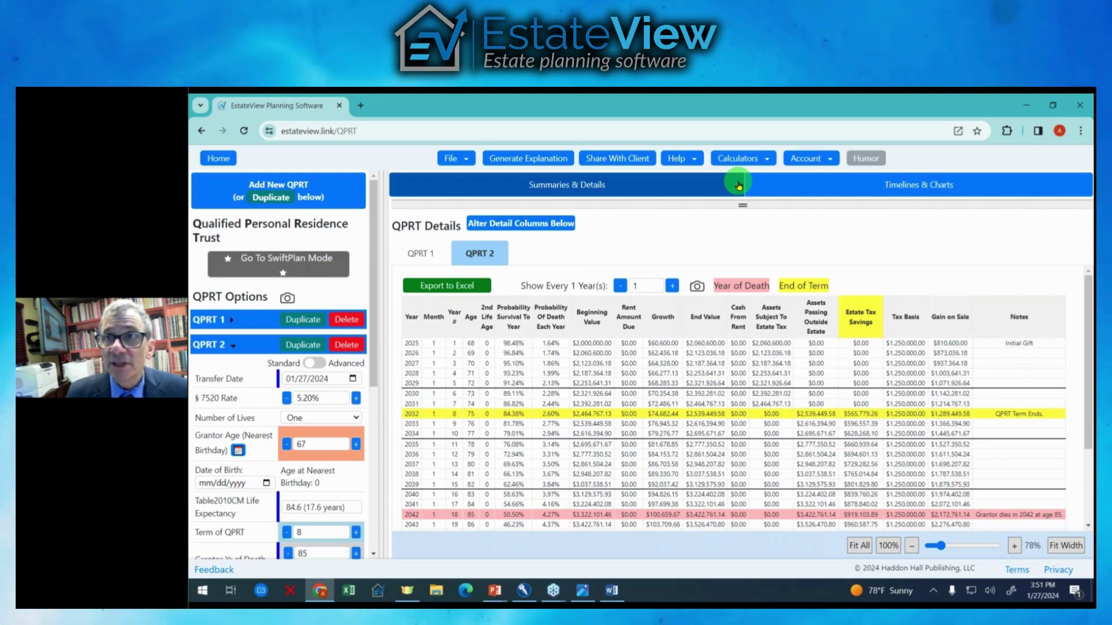
click(421, 255)
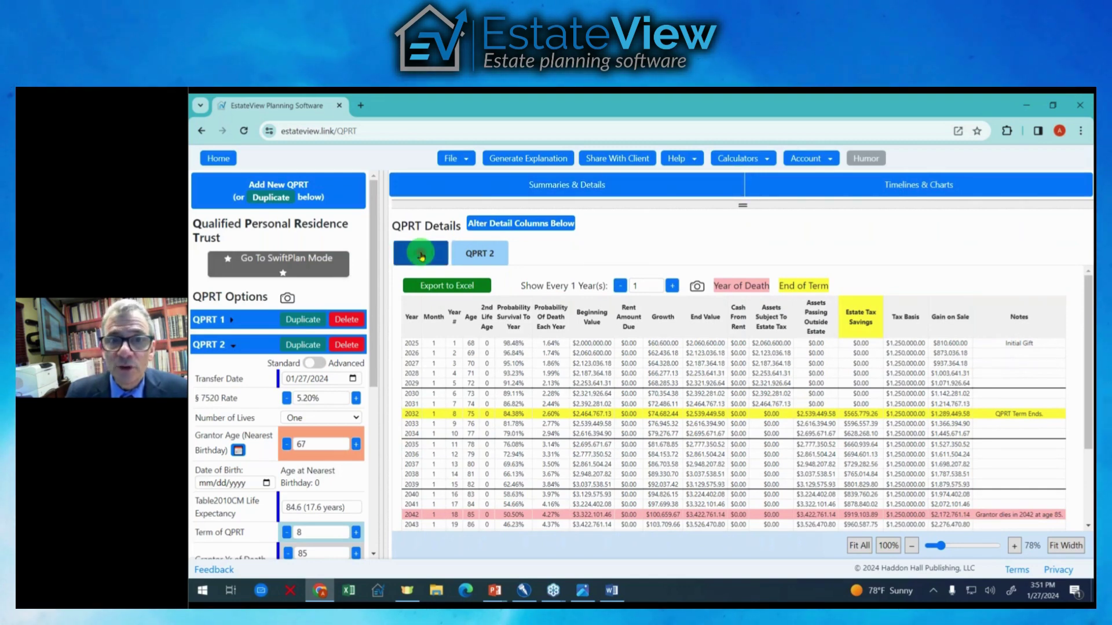
click(496, 256)
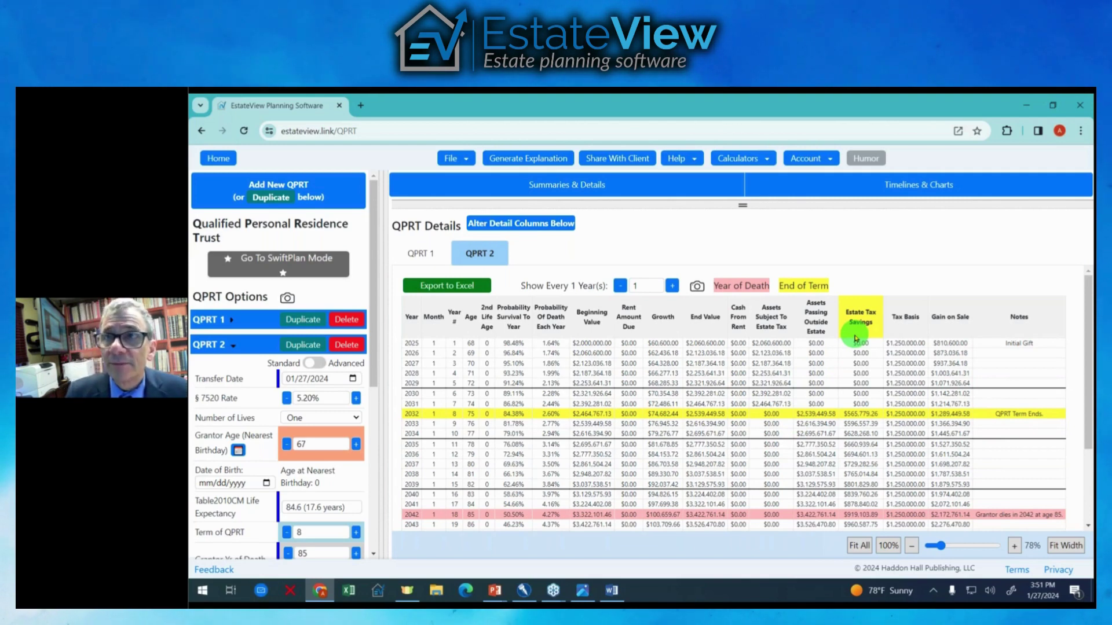
- Remove the Growth, Cash From Rent, Assets Subject To Estate Tax, Assets Passing Outside Estate and Tax Basis columns from QPRT Details
click(532, 227)
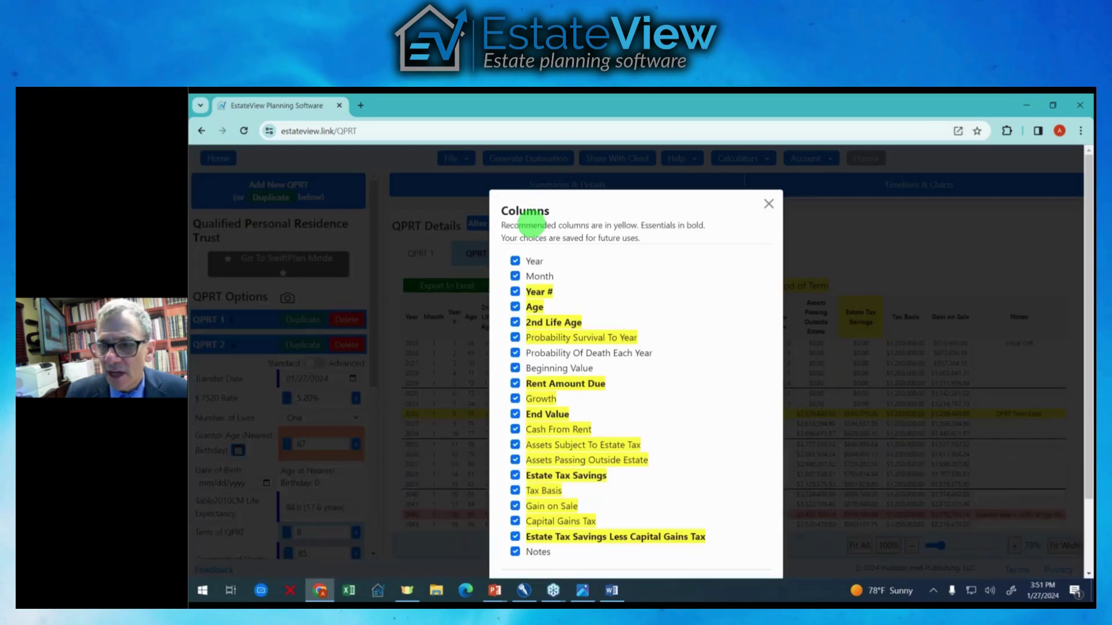
scroll(533, 382, down, 2)
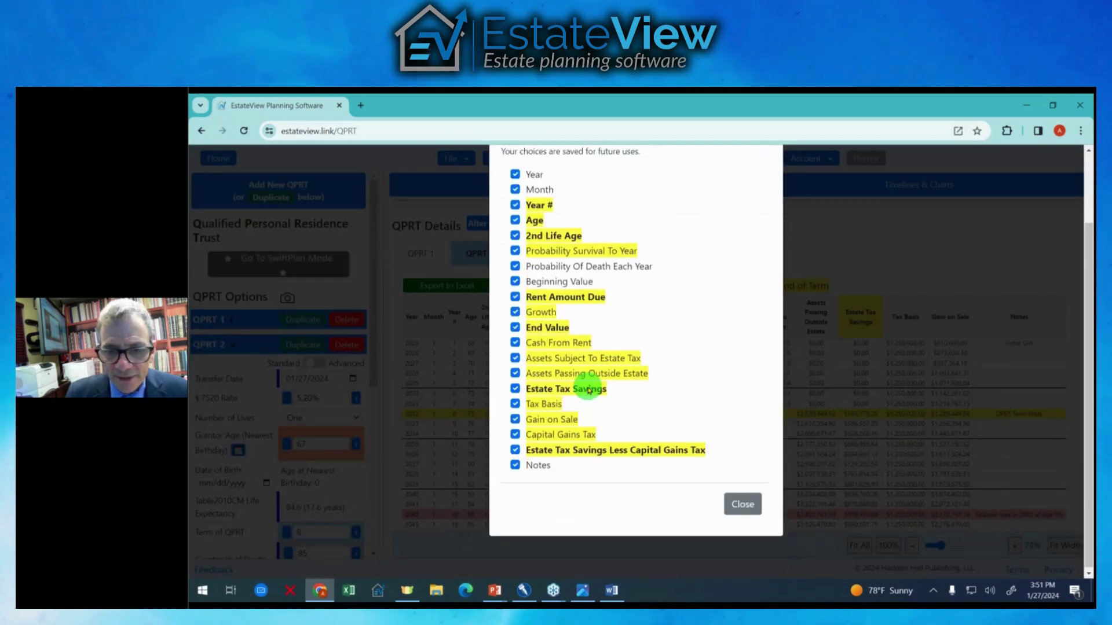
scroll(585, 387, up, 2)
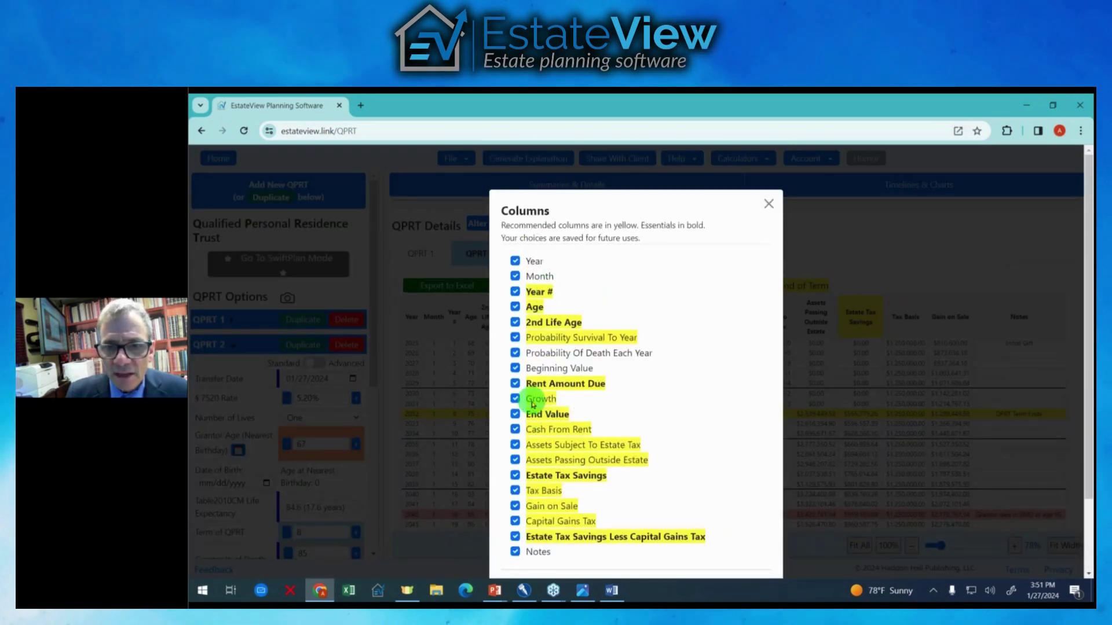
click(515, 398)
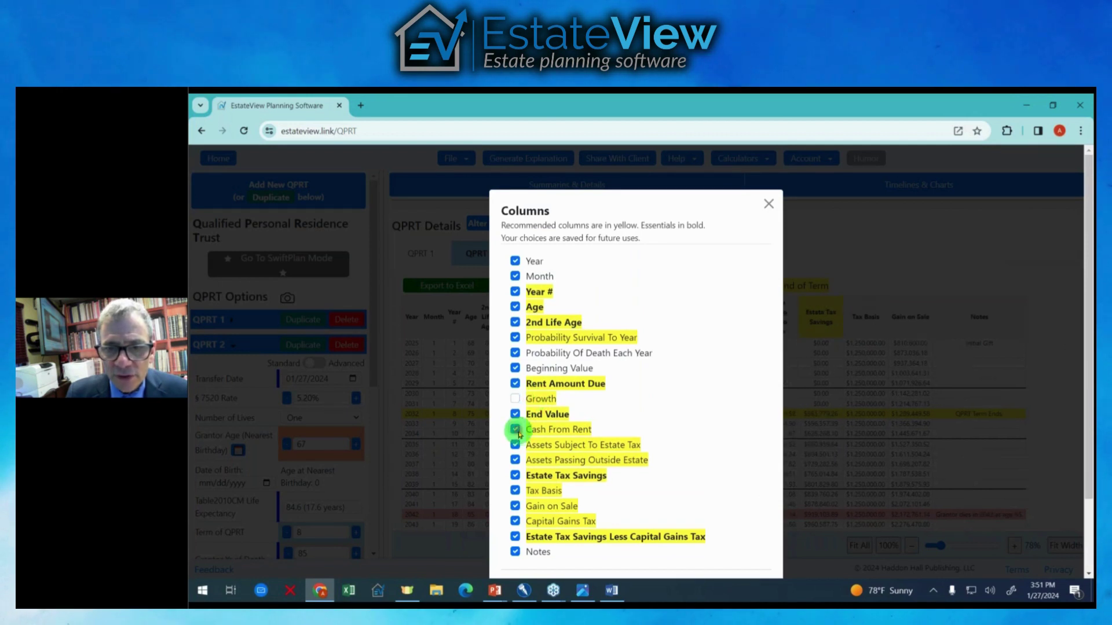
click(515, 429)
click(515, 445)
click(514, 460)
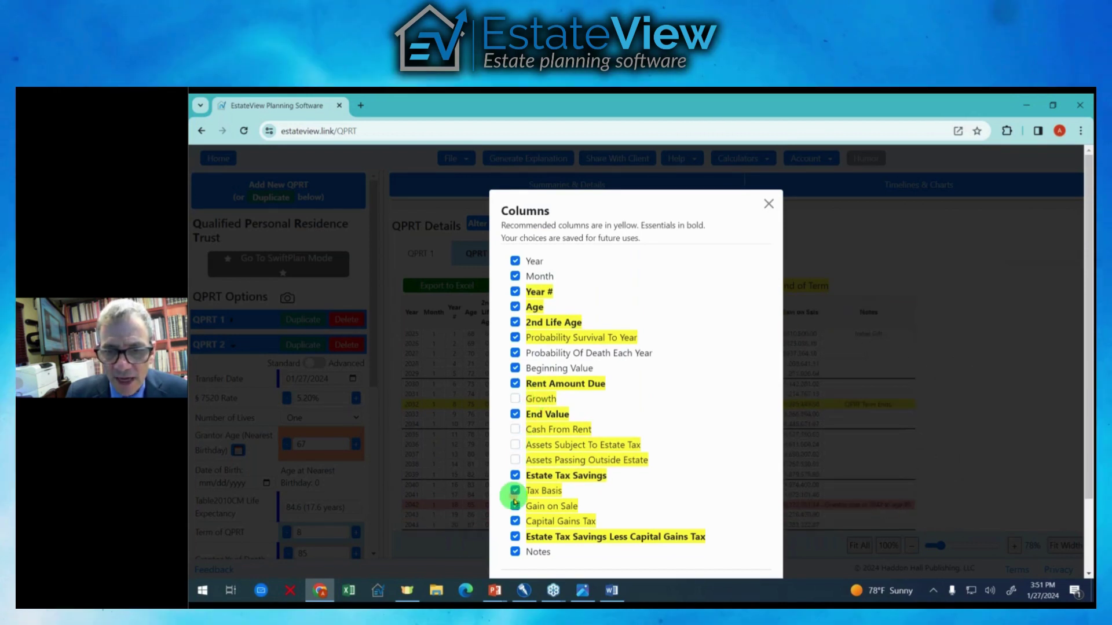
click(515, 491)
scroll(796, 479, down, 2)
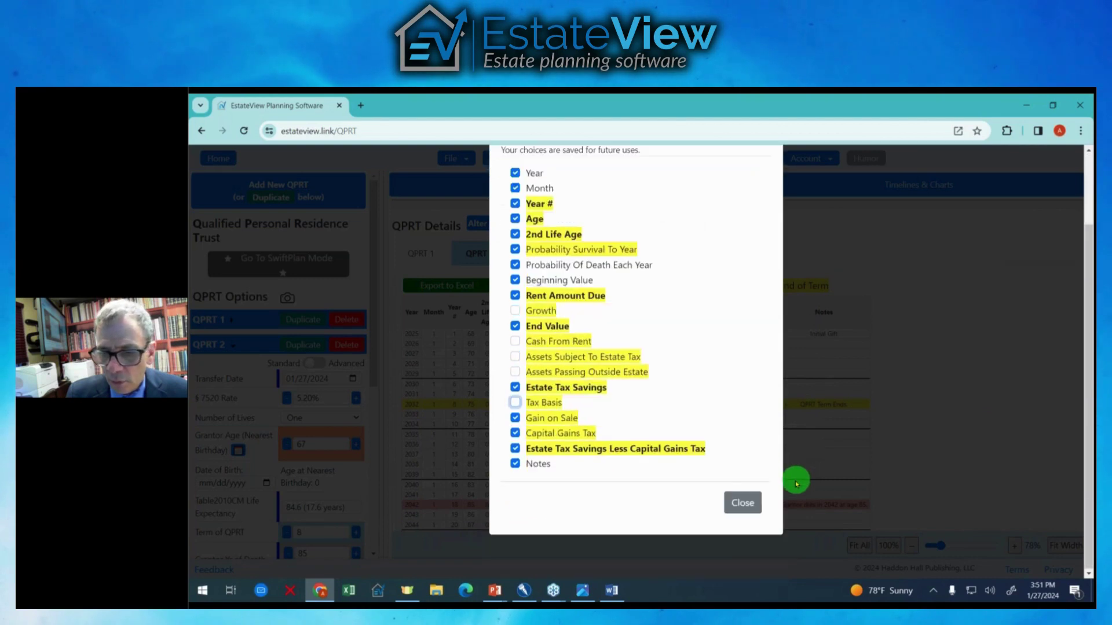
click(746, 501)
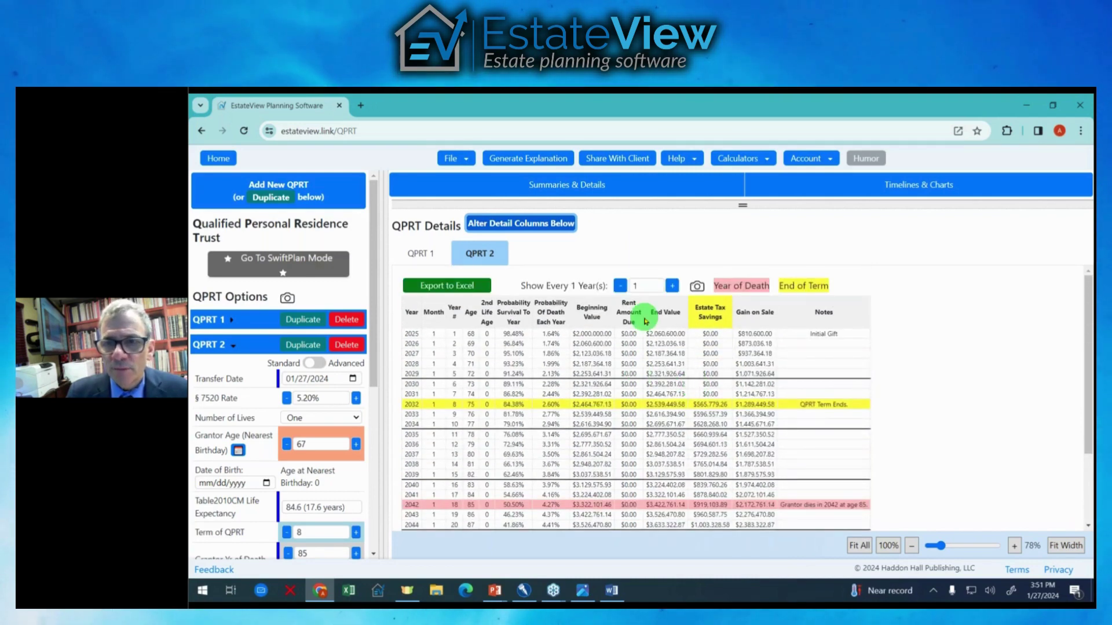
- Try showing the QPRT 2 detail rows every 4 years and return to every 1 year
click(673, 287)
click(673, 287)
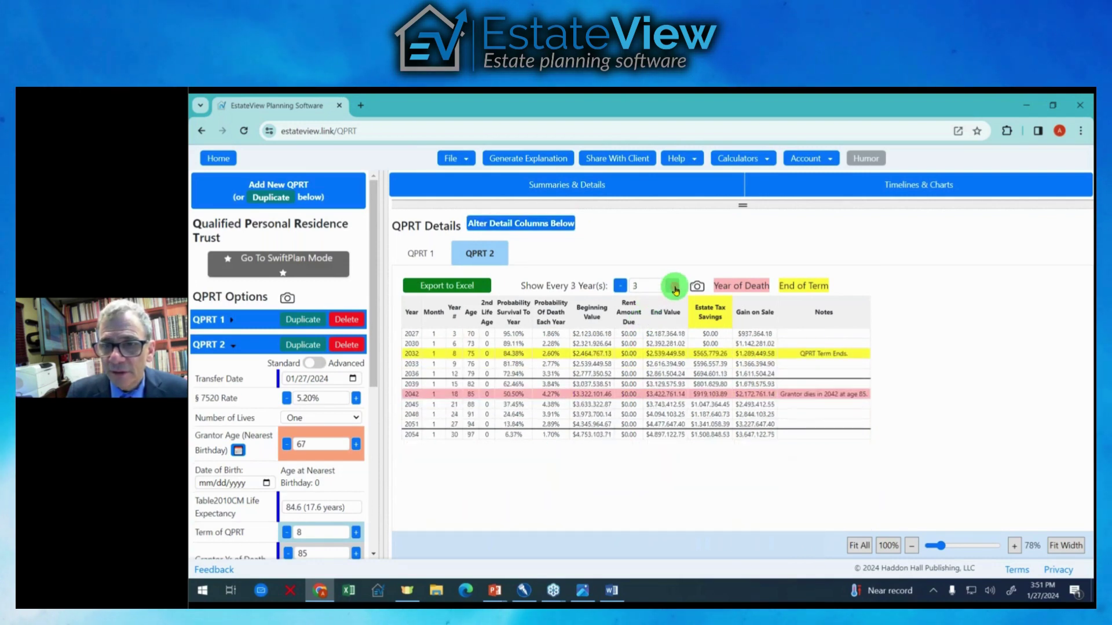
click(673, 286)
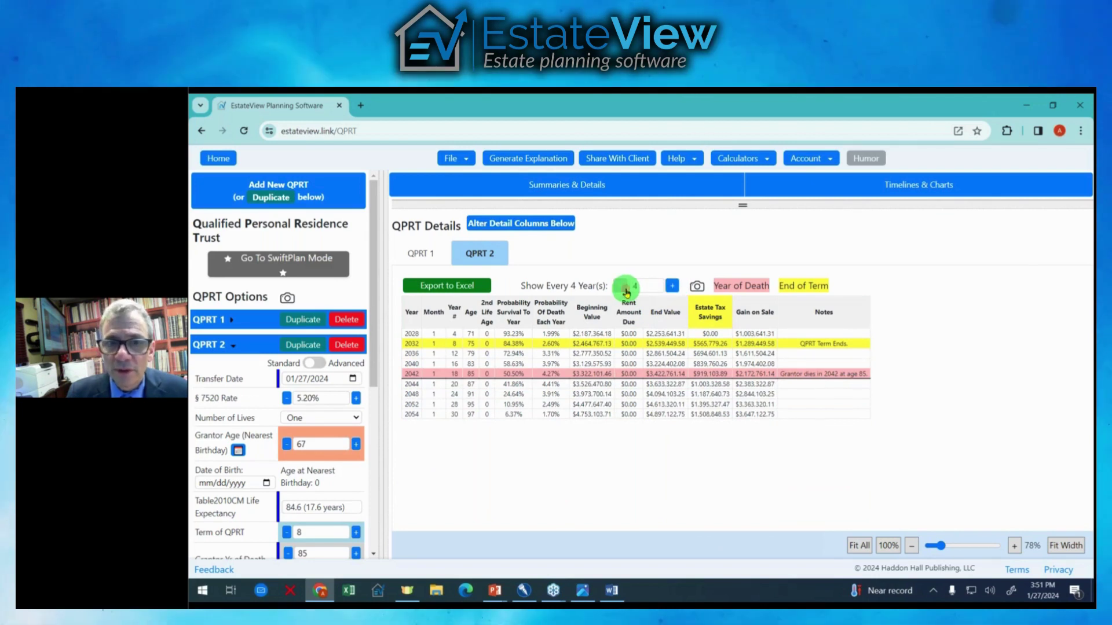
click(626, 290)
click(625, 289)
click(625, 290)
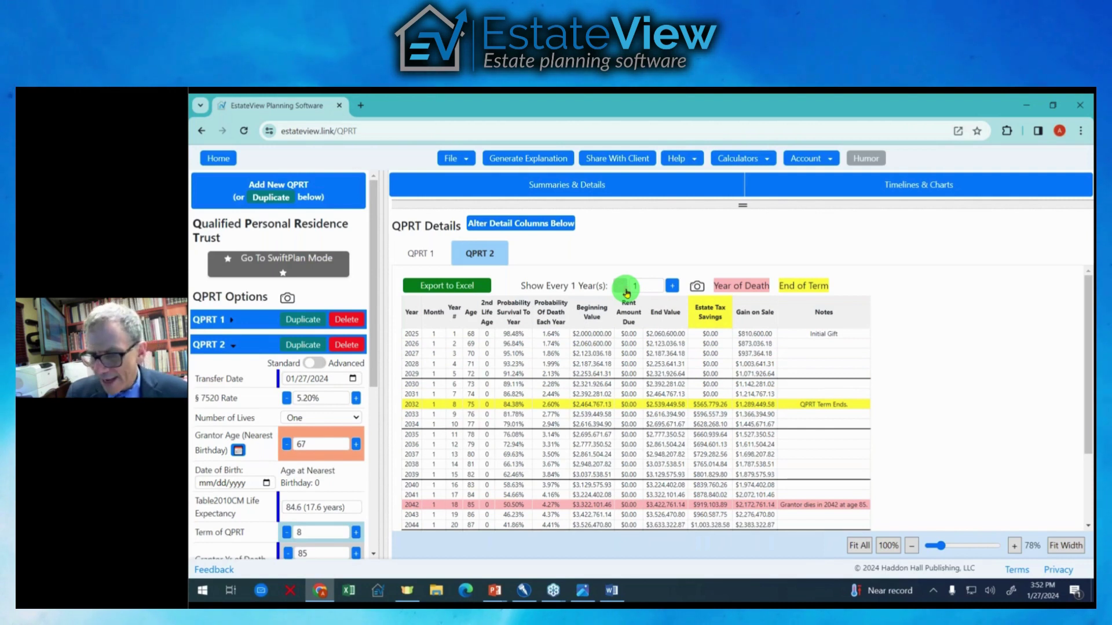
- Fit the QPRT 2 details table to the full width, review its rows, and fit the whole table in view
click(1064, 548)
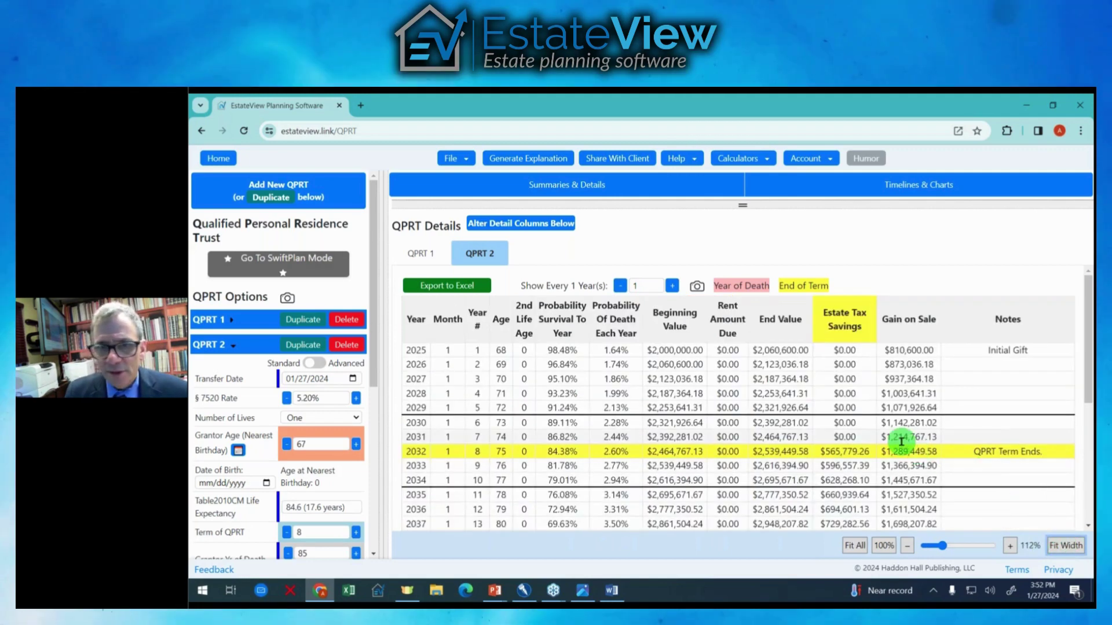
scroll(906, 442, down, 3)
scroll(900, 442, up, 3)
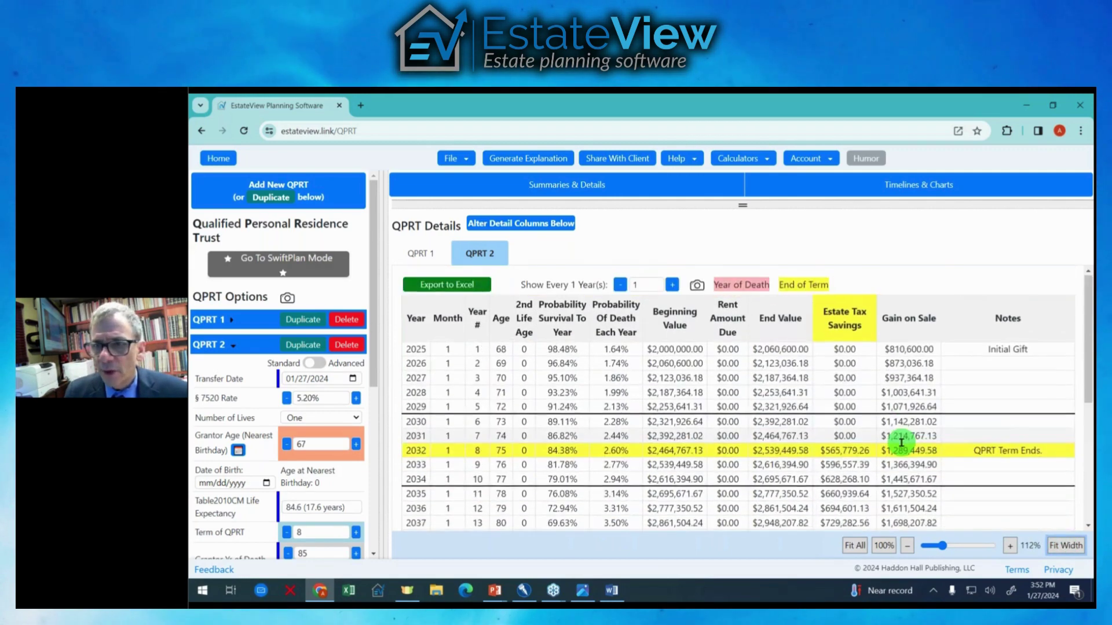
scroll(901, 442, down, 3)
scroll(901, 441, up, 5)
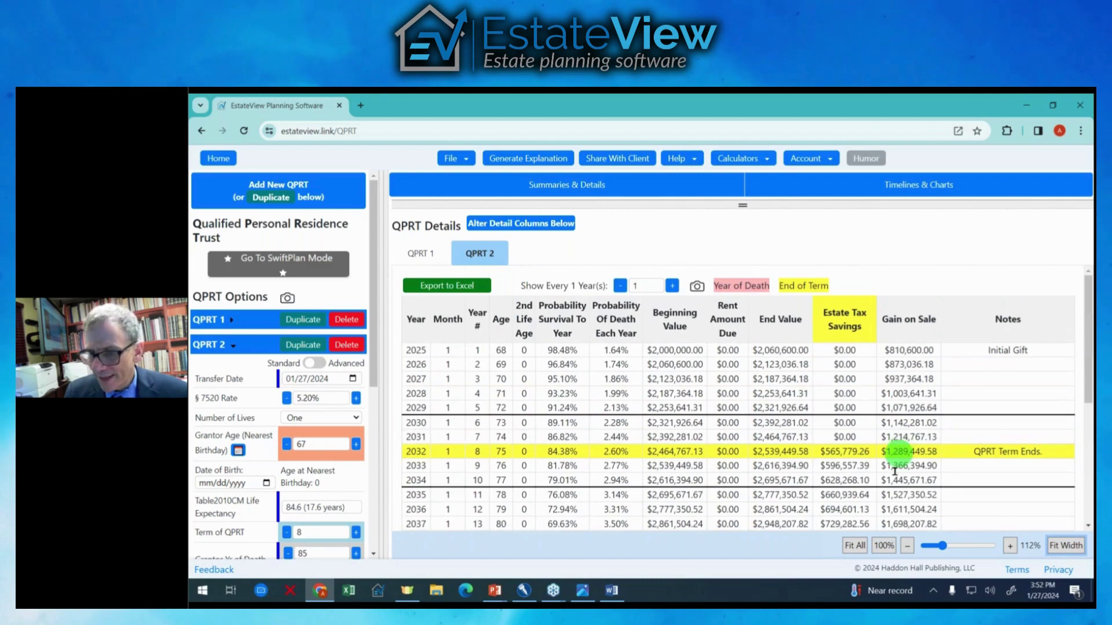
click(857, 546)
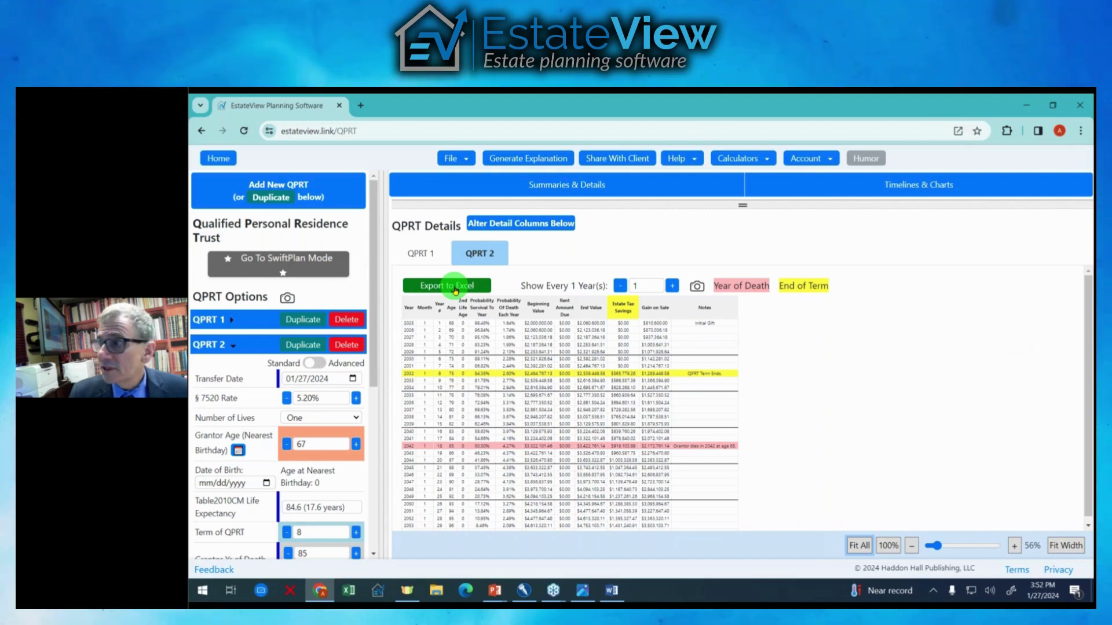
- Export the QPRT 2 details to Excel, open the downloaded workbook maximized and enable editing
click(456, 287)
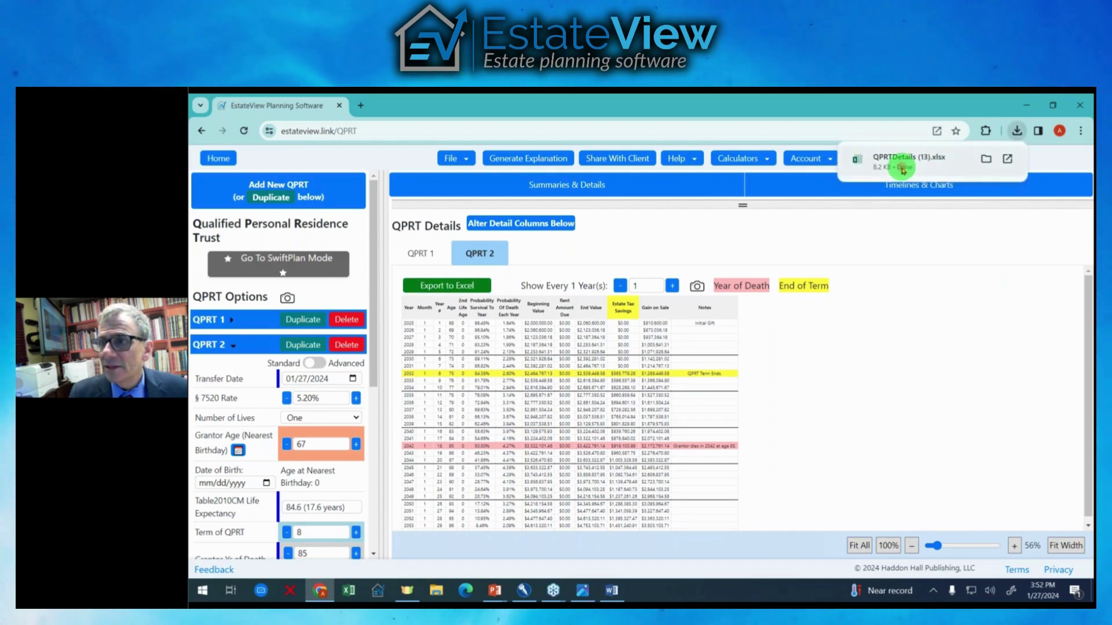
click(903, 168)
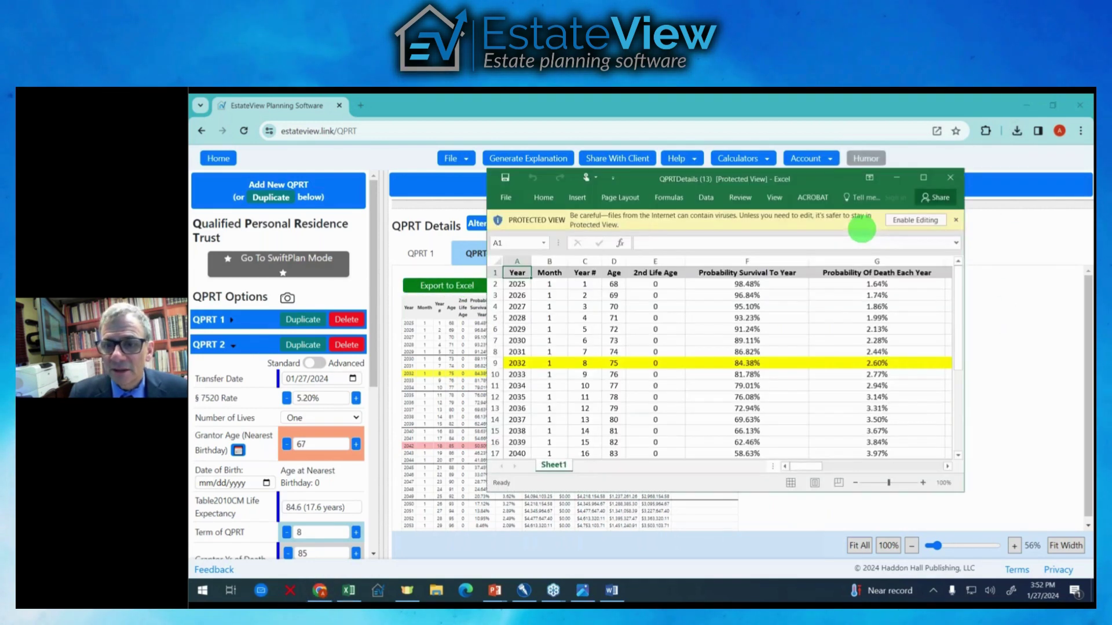
click(922, 178)
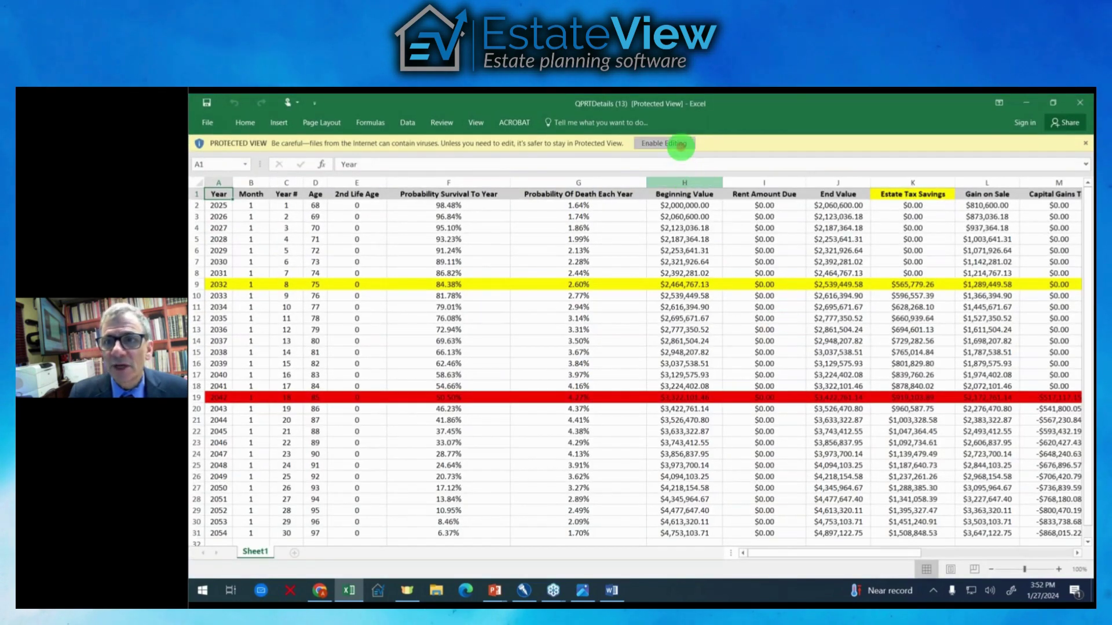
click(679, 145)
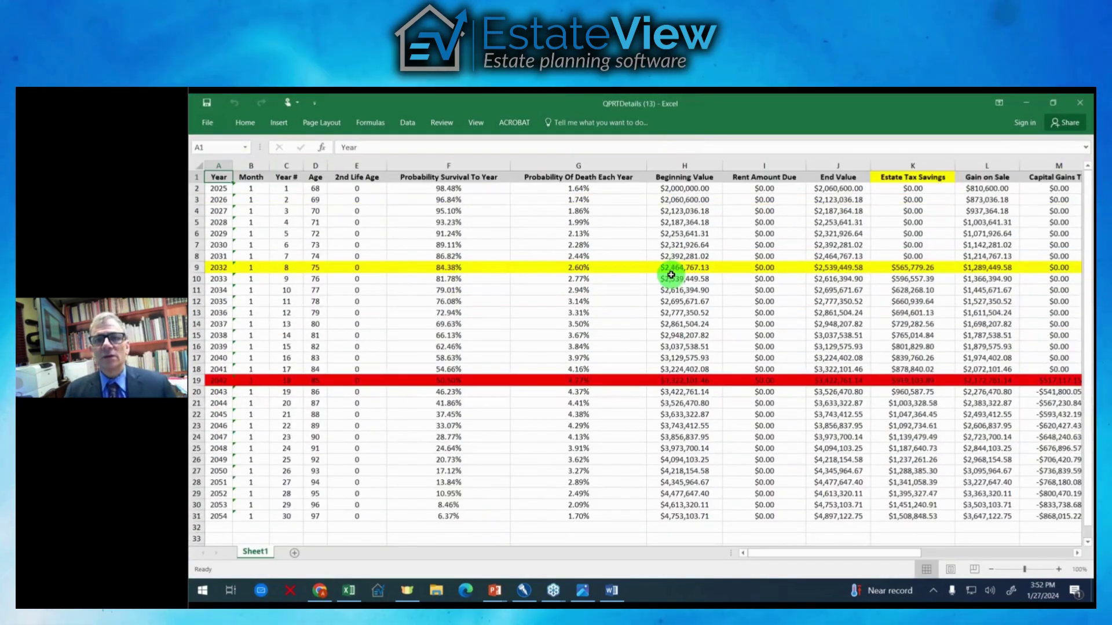
- Minimize the Excel workbook to return to EstateView and show the details of QPRT 1
click(1033, 105)
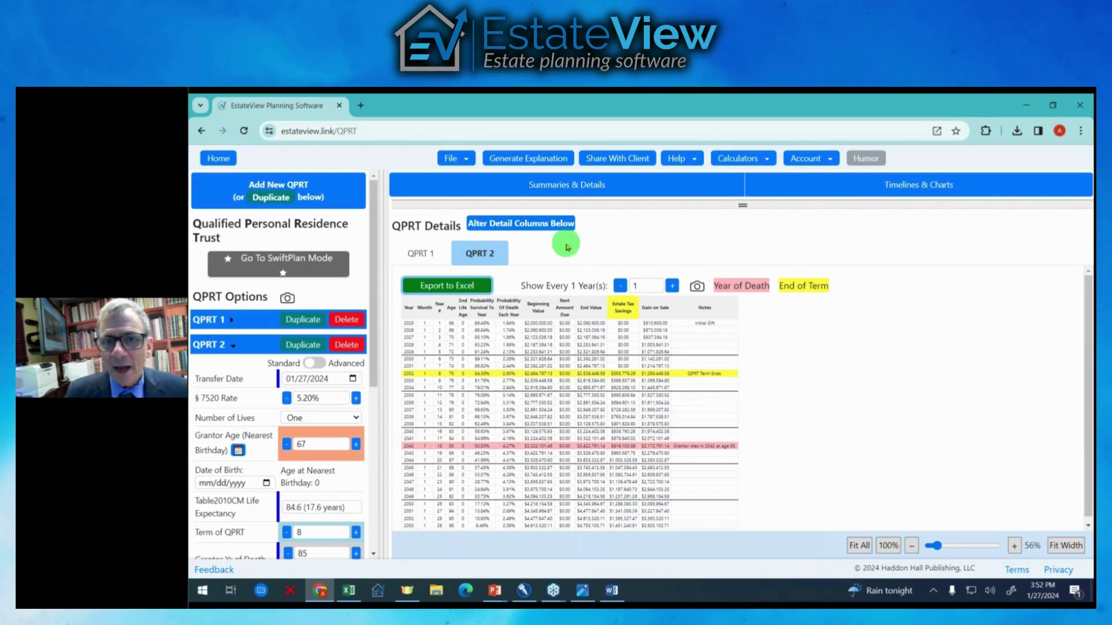
click(422, 256)
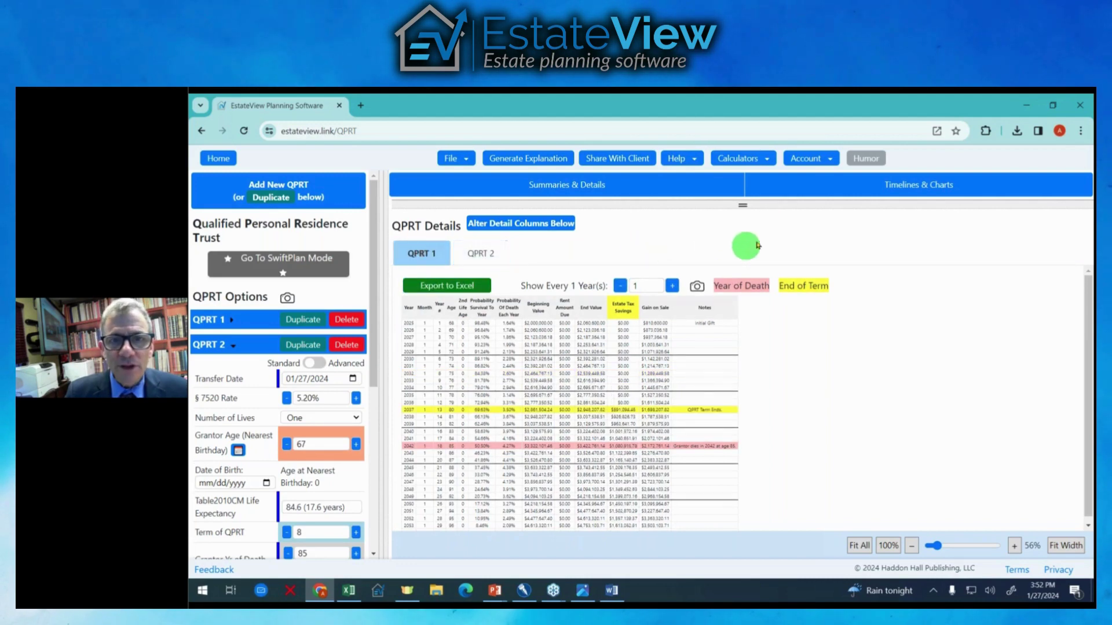
- Bring the QPRT summaries into view and generate the general explanation, short explanation, planner's checklist and PowerPoint presentation for QPRT 1 and QPRT 2
drag(746, 209, 754, 323)
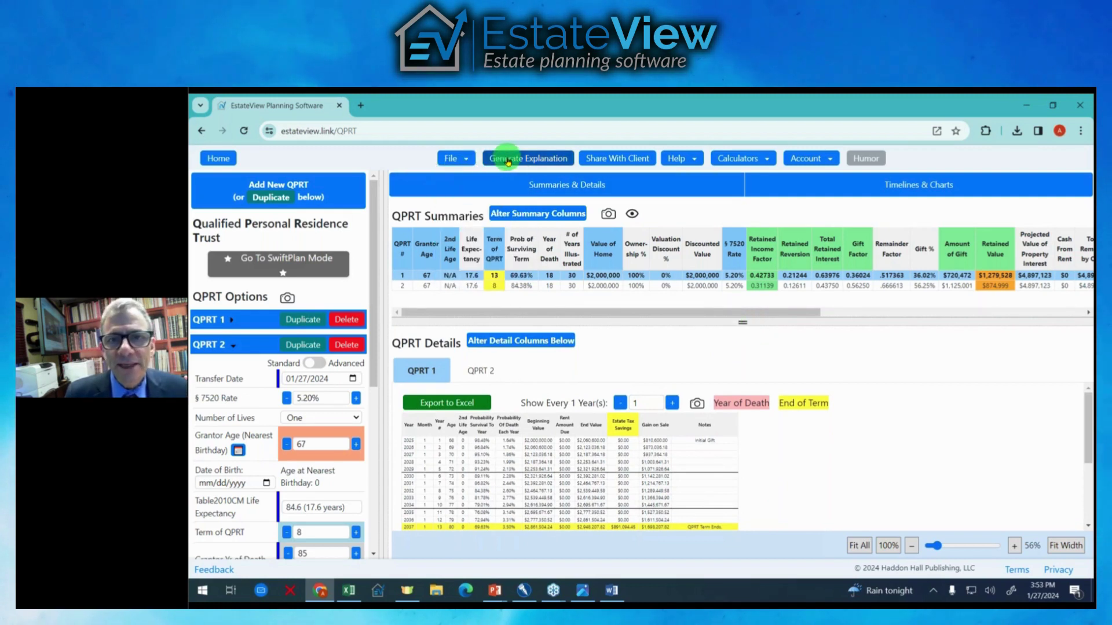
mouse_move(471, 161)
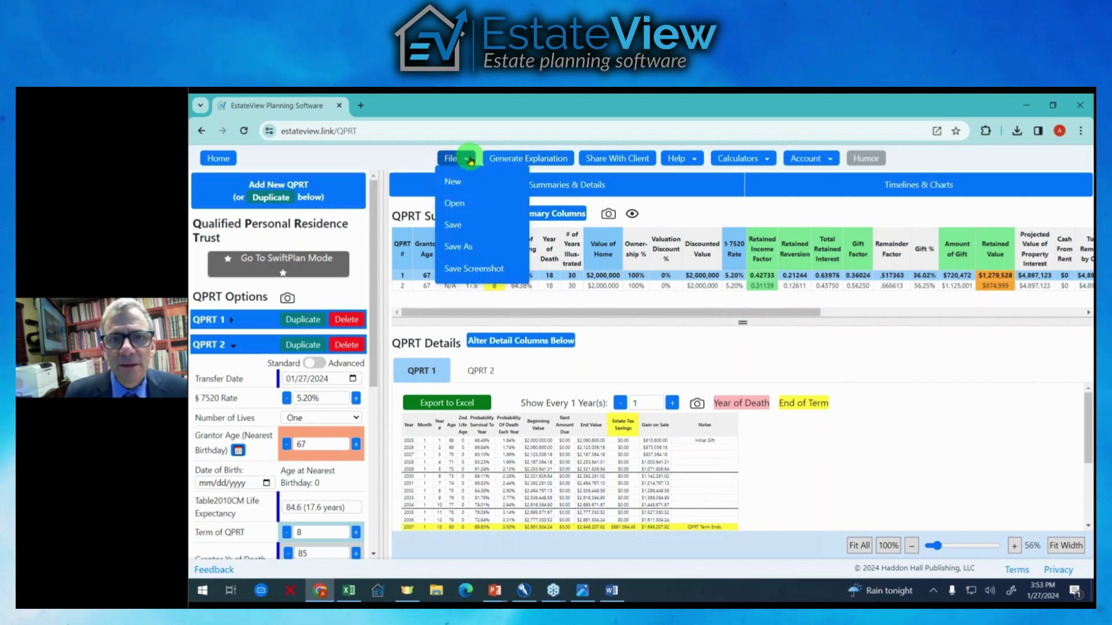
click(504, 158)
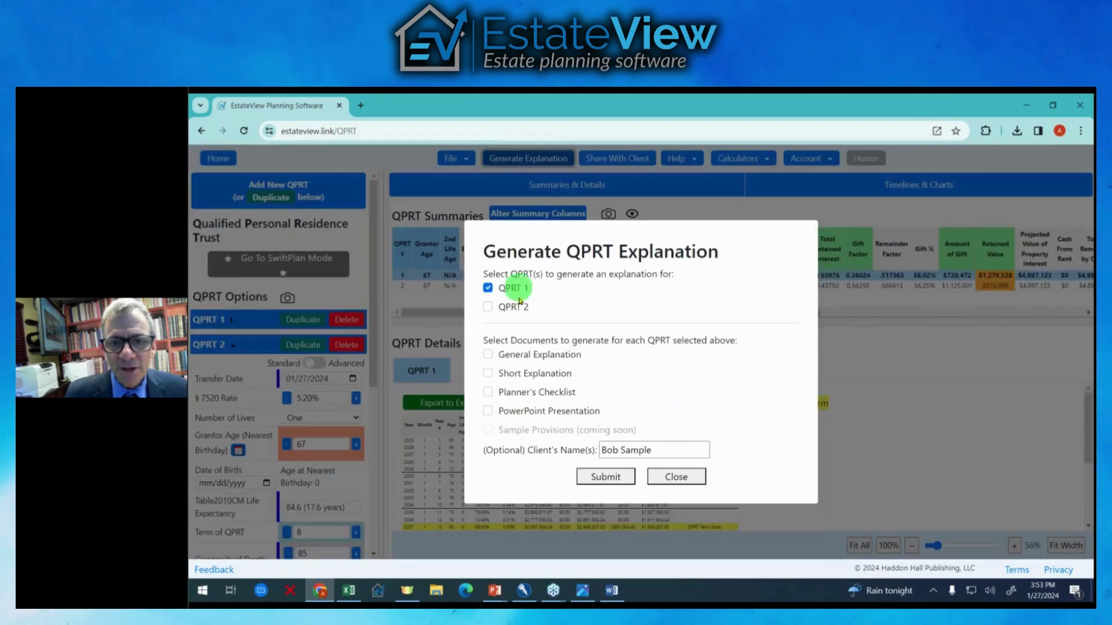
click(488, 306)
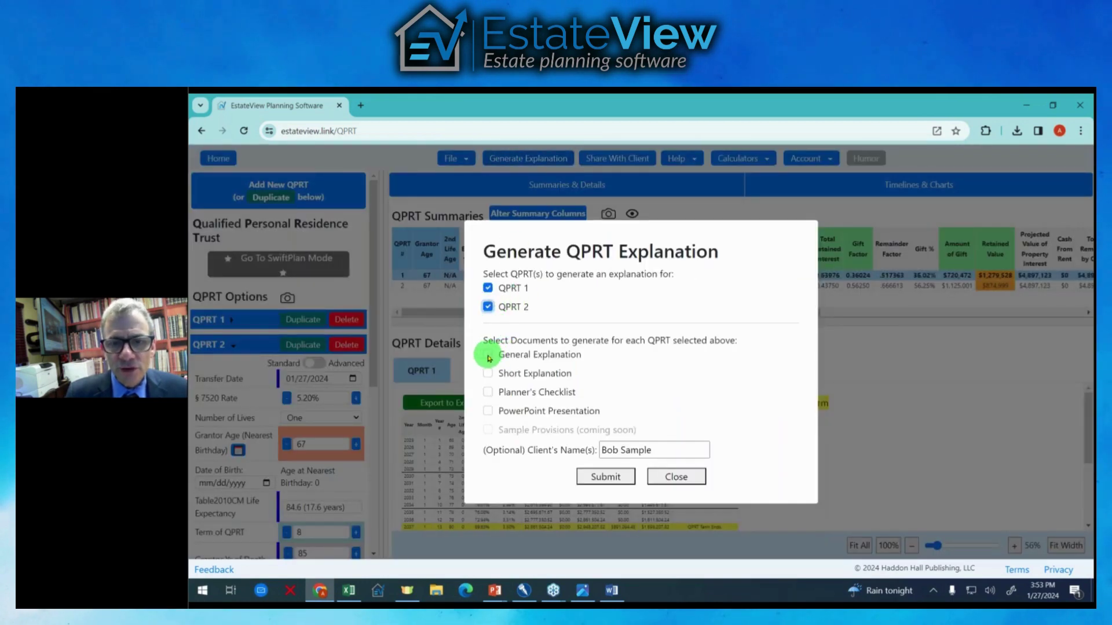
click(488, 354)
click(488, 373)
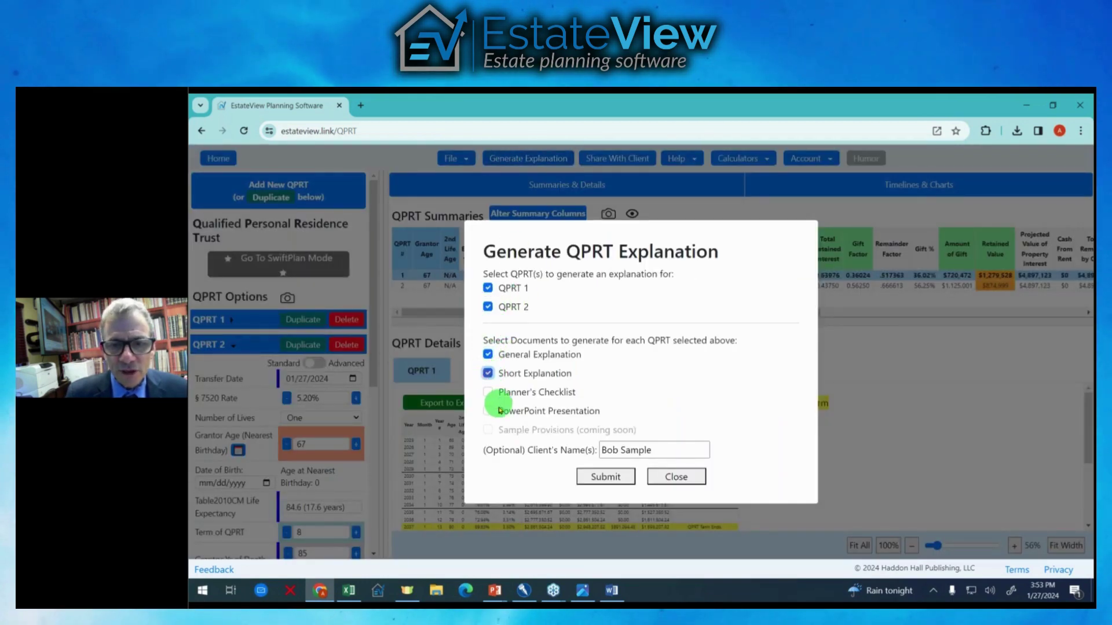
click(488, 392)
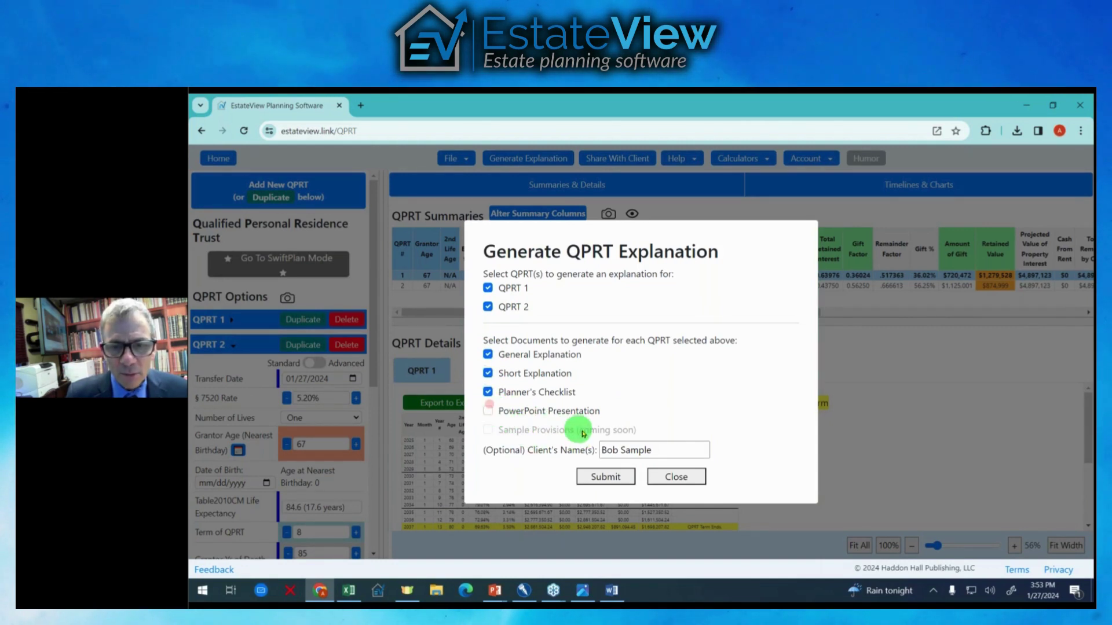
click(488, 411)
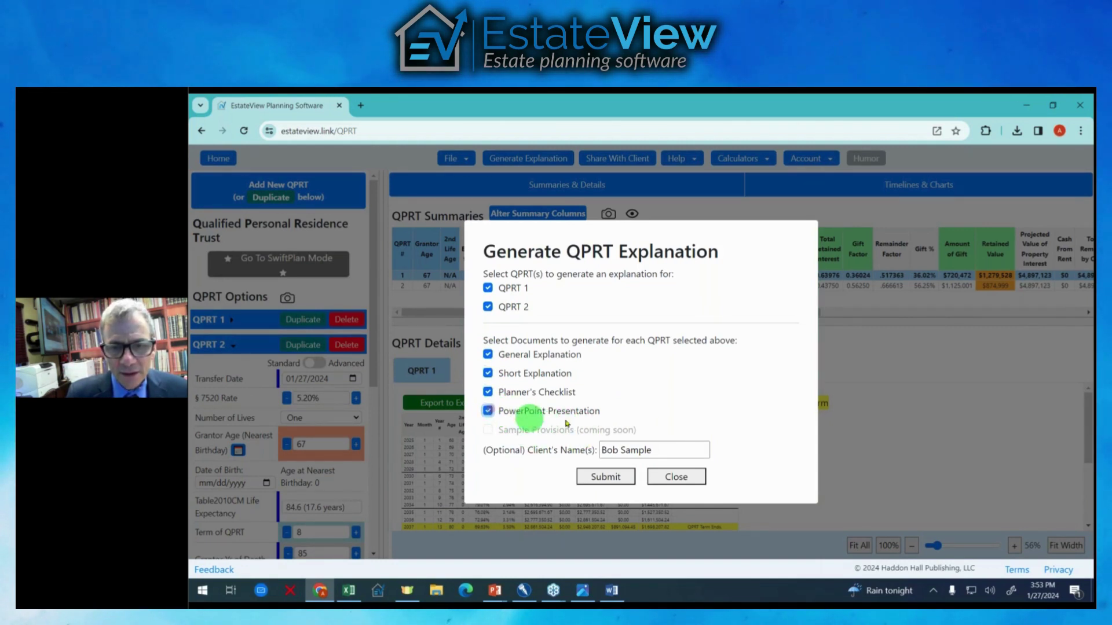
click(612, 479)
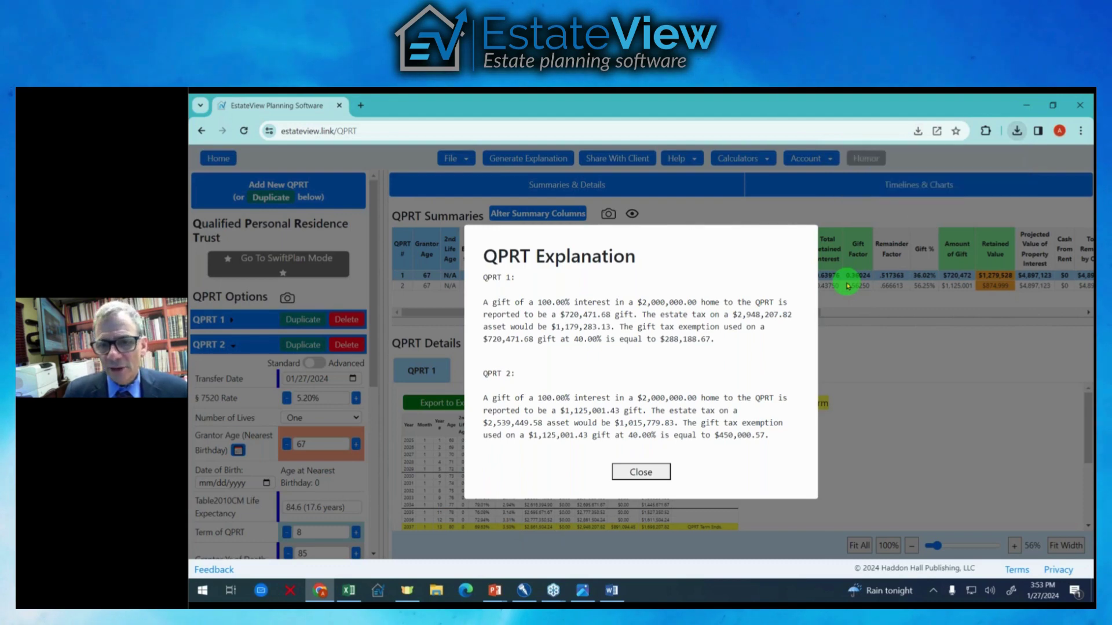
click(641, 472)
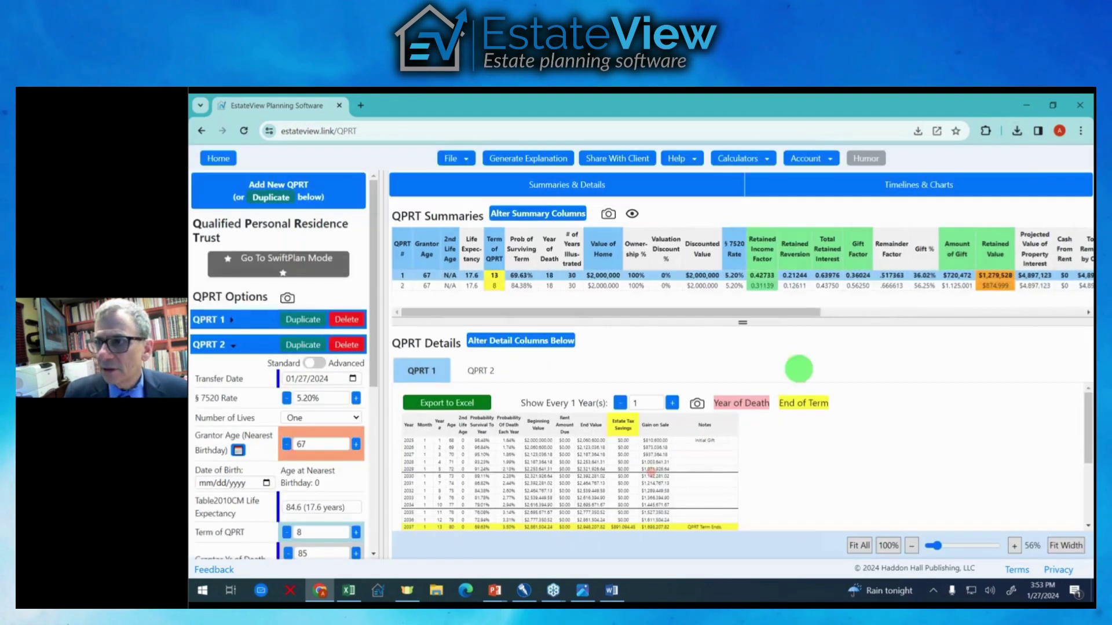
- Open the downloaded QPRT-2 presentation in PowerPoint, maximize its window, enable editing and show the slide show options
click(1017, 133)
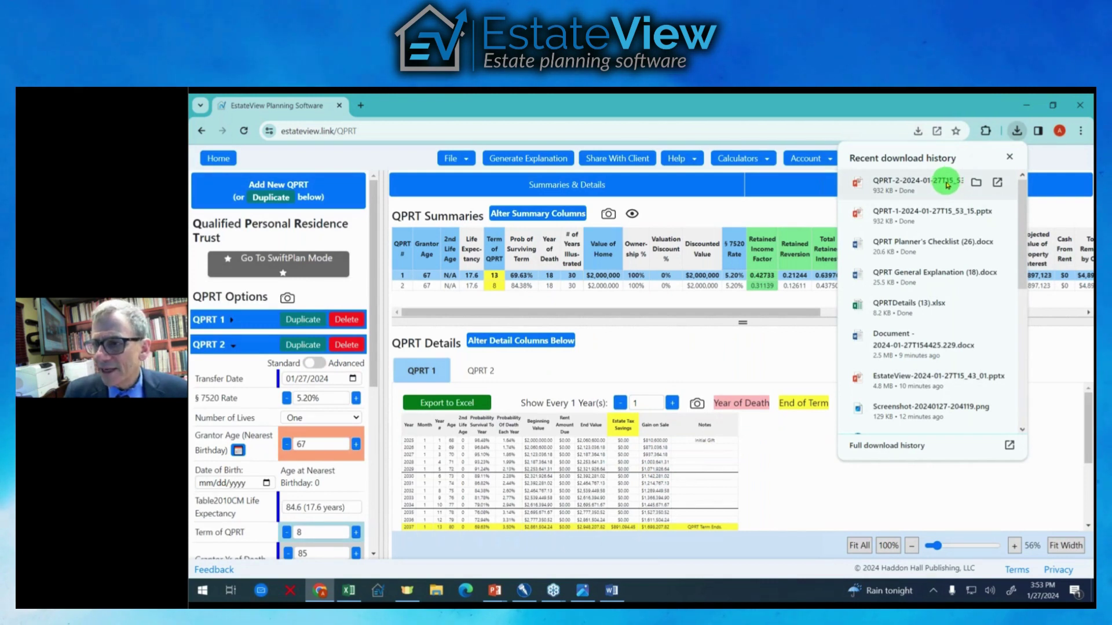
click(948, 184)
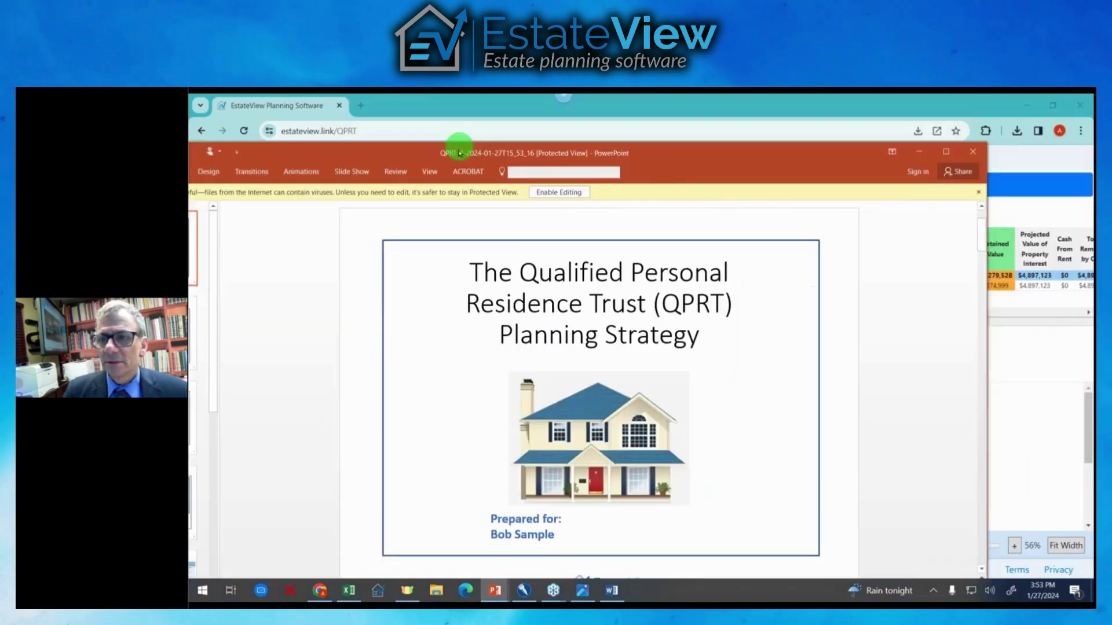
click(955, 152)
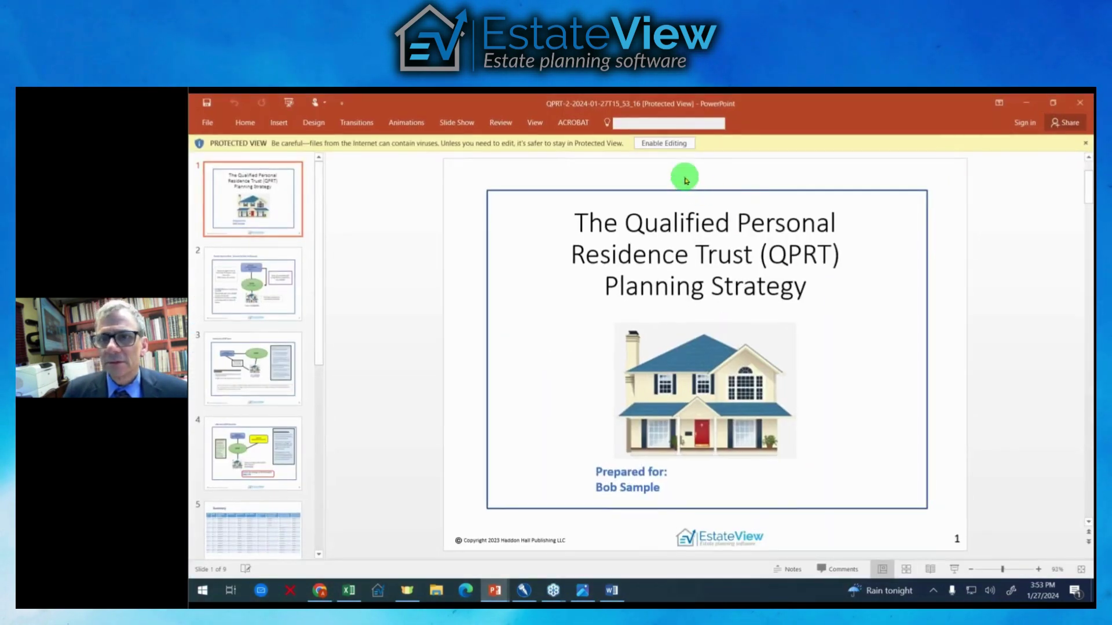
click(674, 142)
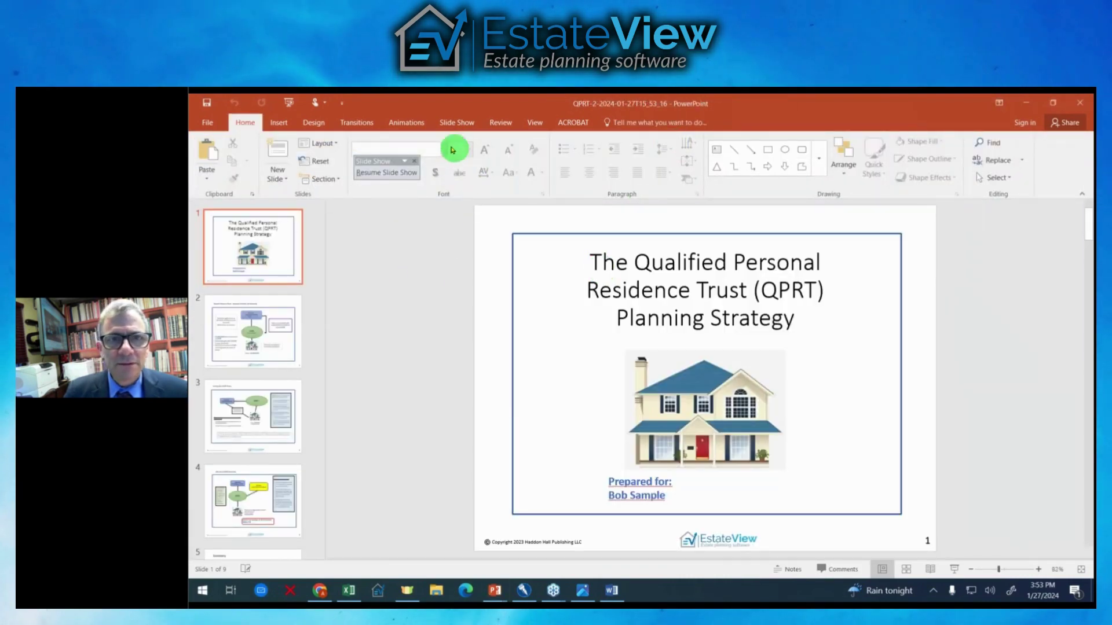
click(453, 123)
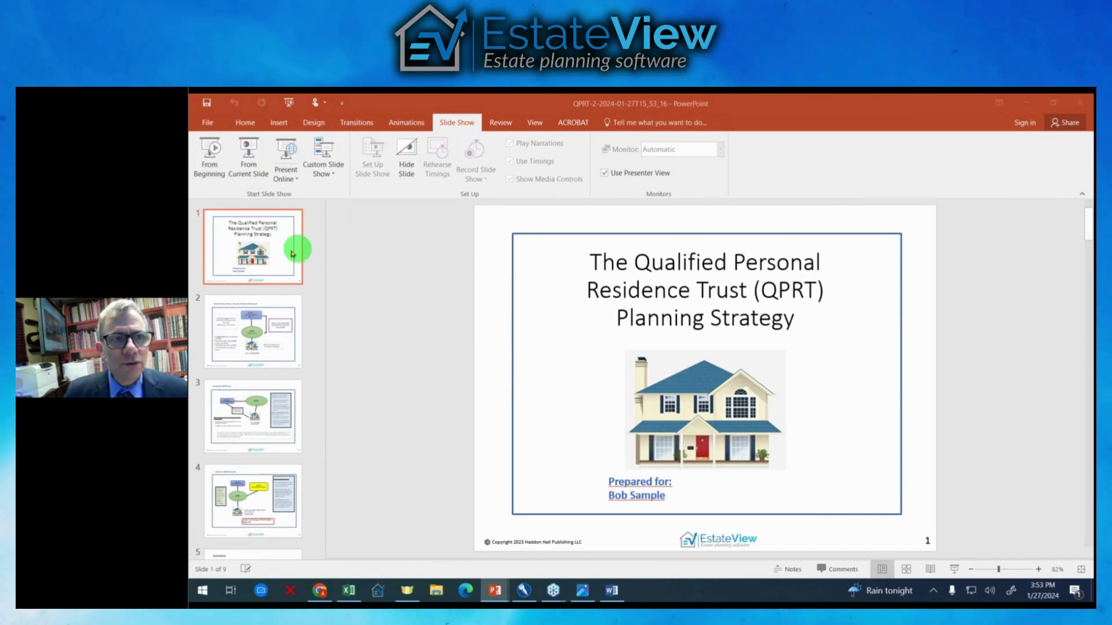
- Review the QPRT presentation's slides from first to last, go back to the title slide and minimize PowerPoint to return to EstateView
scroll(628, 286, down, 1)
scroll(630, 288, down, 2)
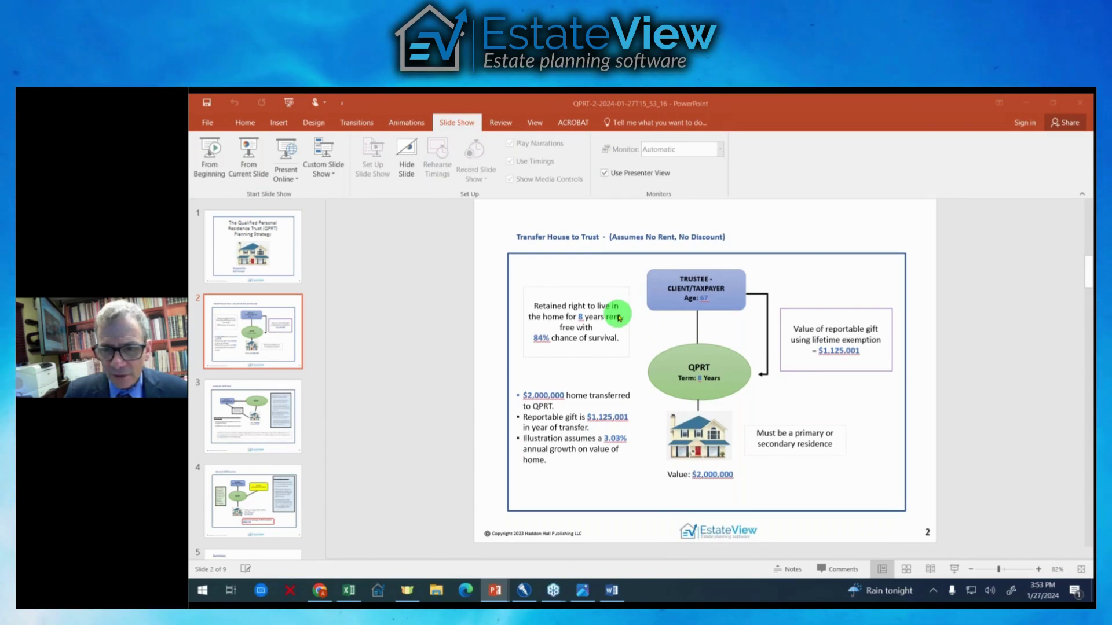
scroll(618, 314, down, 3)
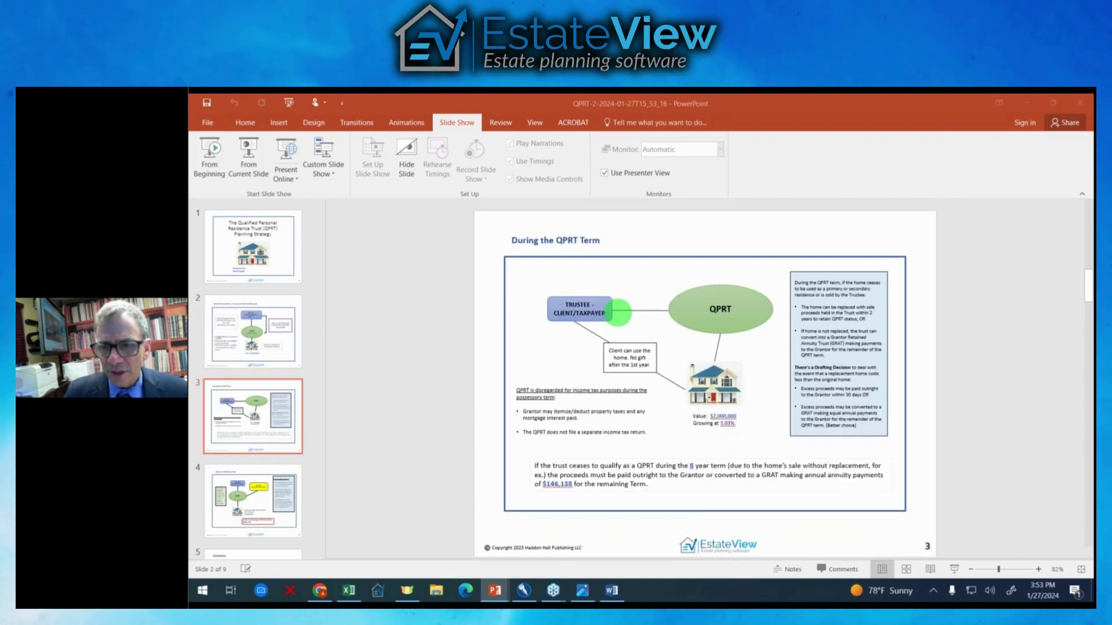
scroll(618, 313, down, 3)
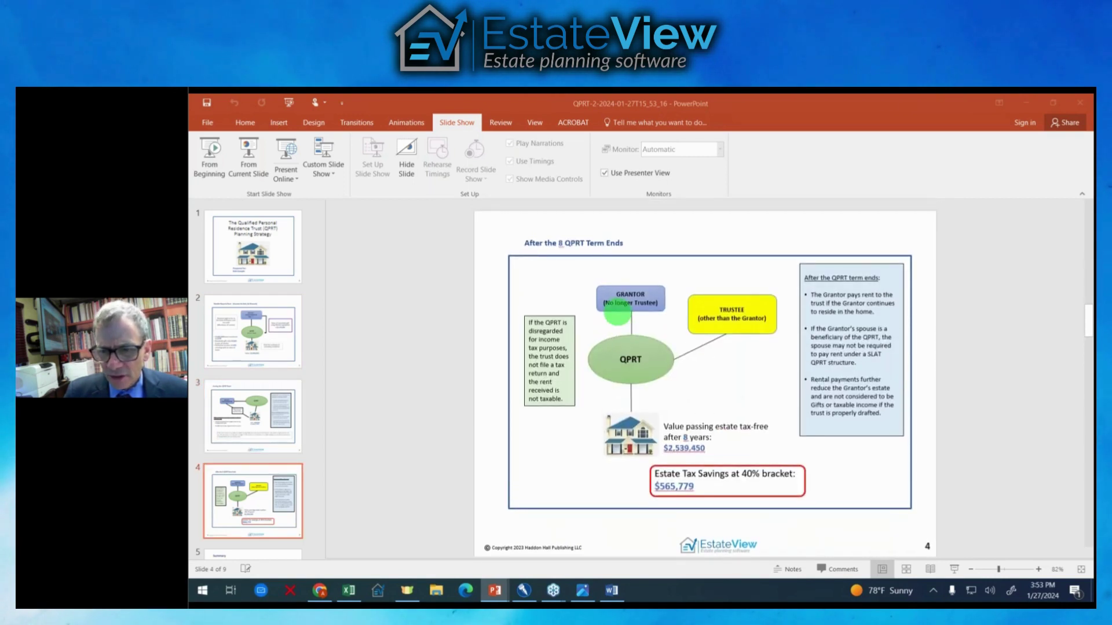
scroll(614, 312, down, 3)
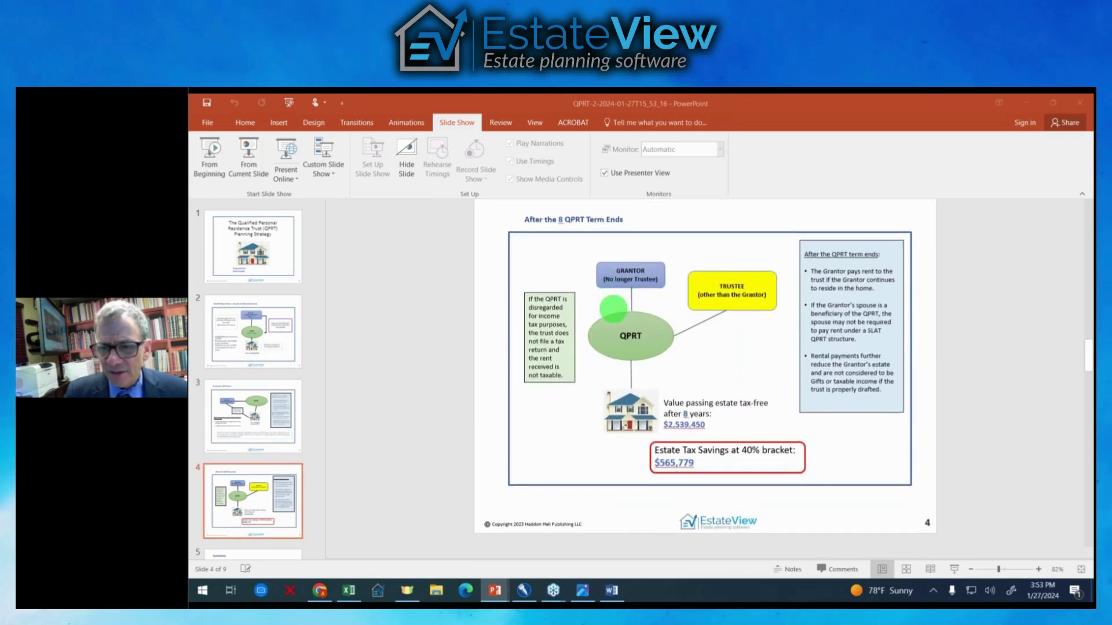
scroll(612, 309, down, 9)
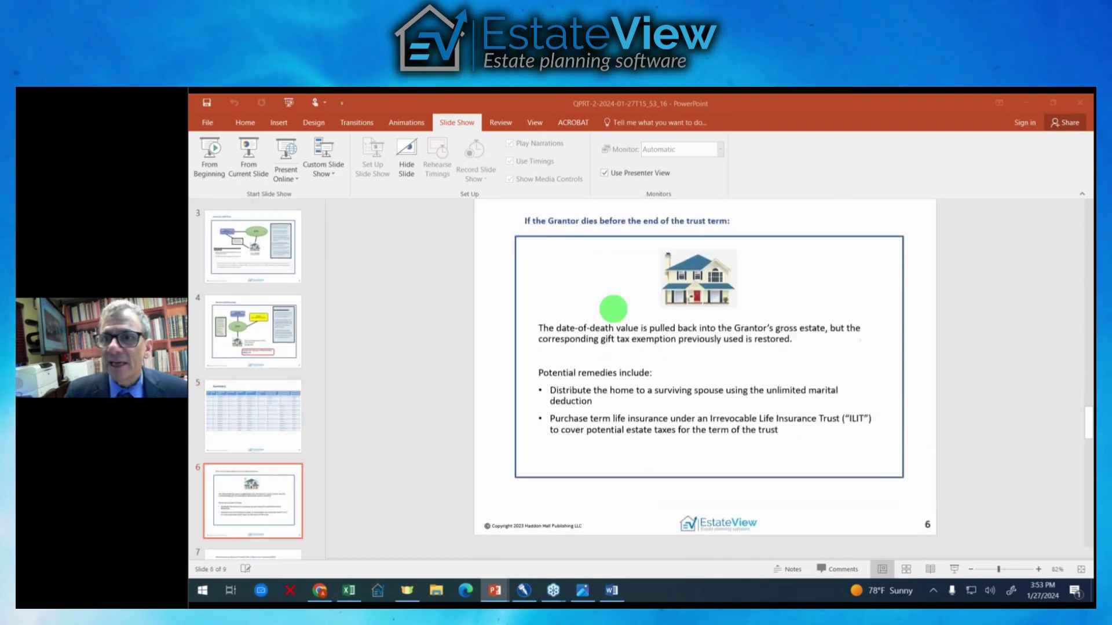
scroll(613, 313, up, 3)
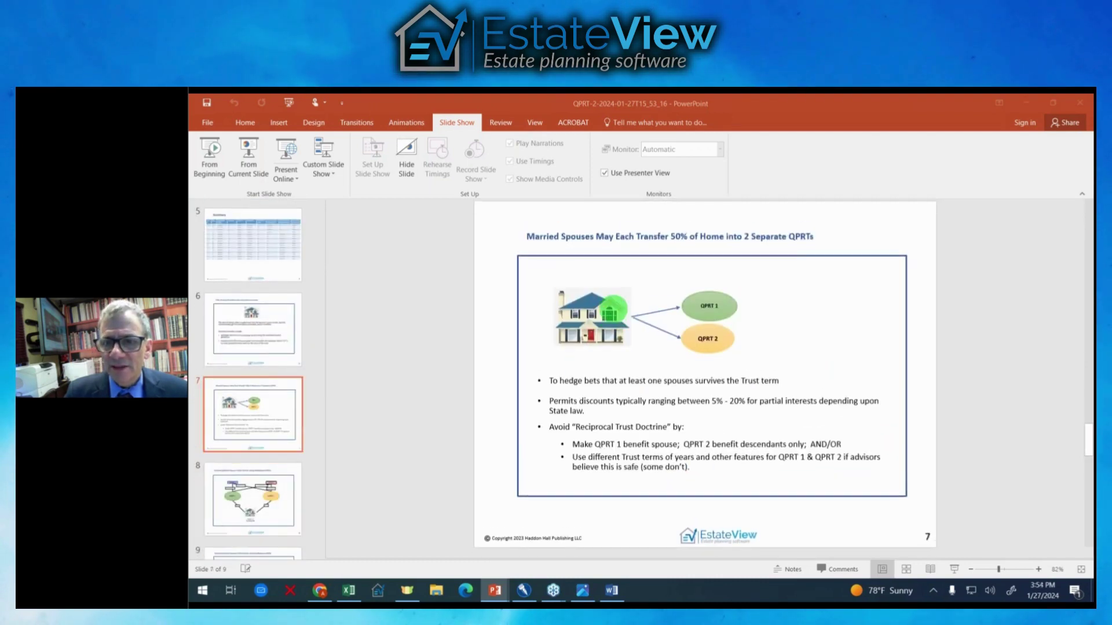
scroll(612, 312, down, 6)
scroll(612, 312, up, 12)
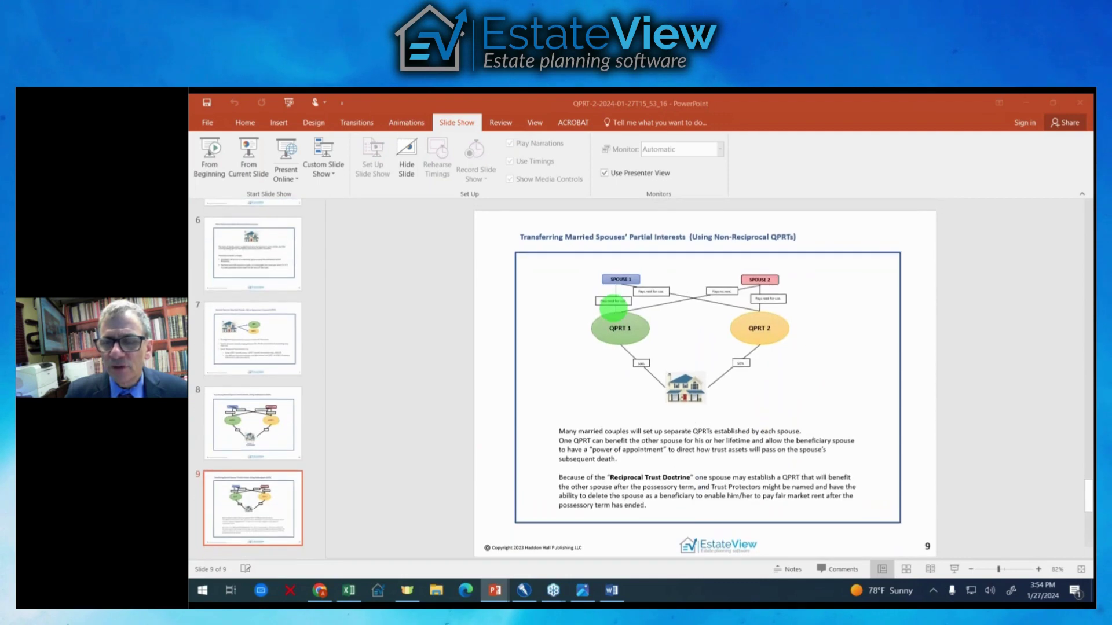
scroll(613, 309, up, 12)
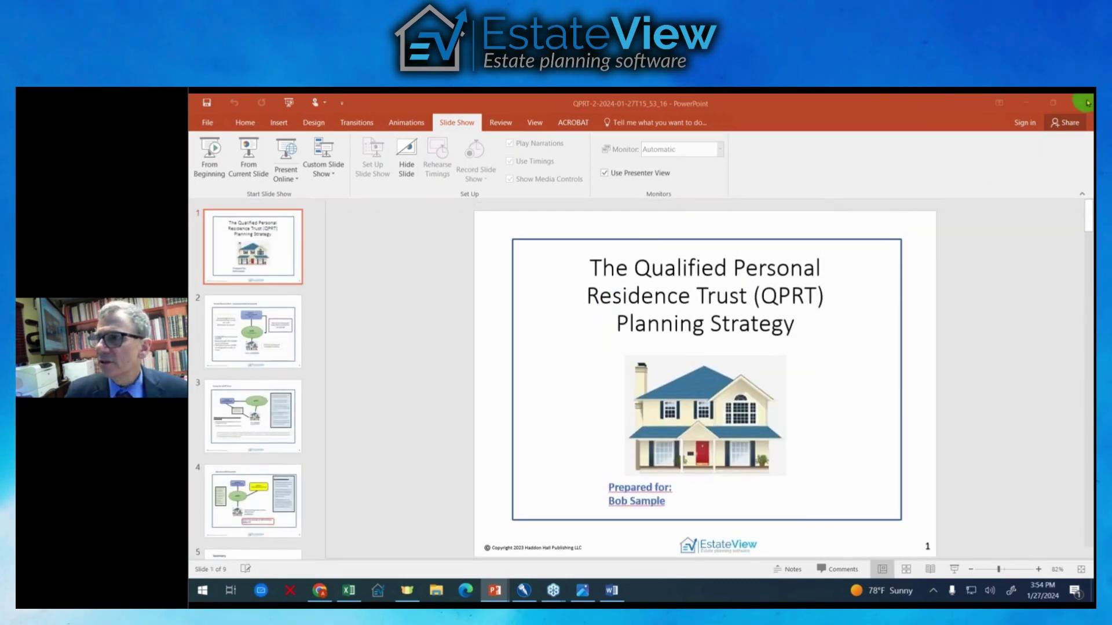
click(1026, 103)
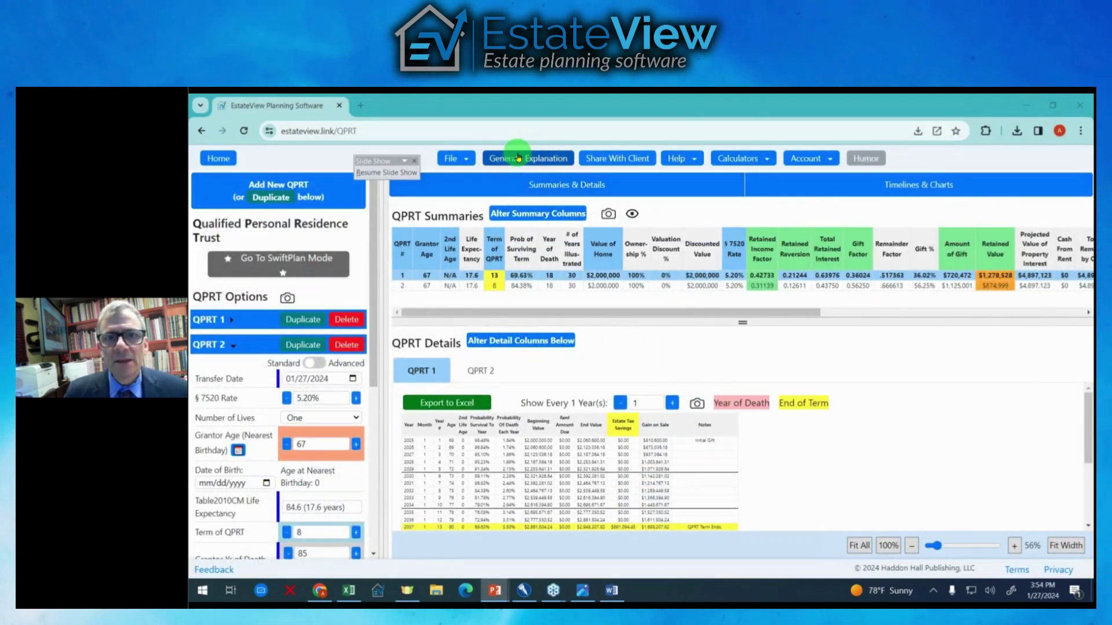
- Look through the calculator's file options, including Save As and Save Screenshot
click(467, 161)
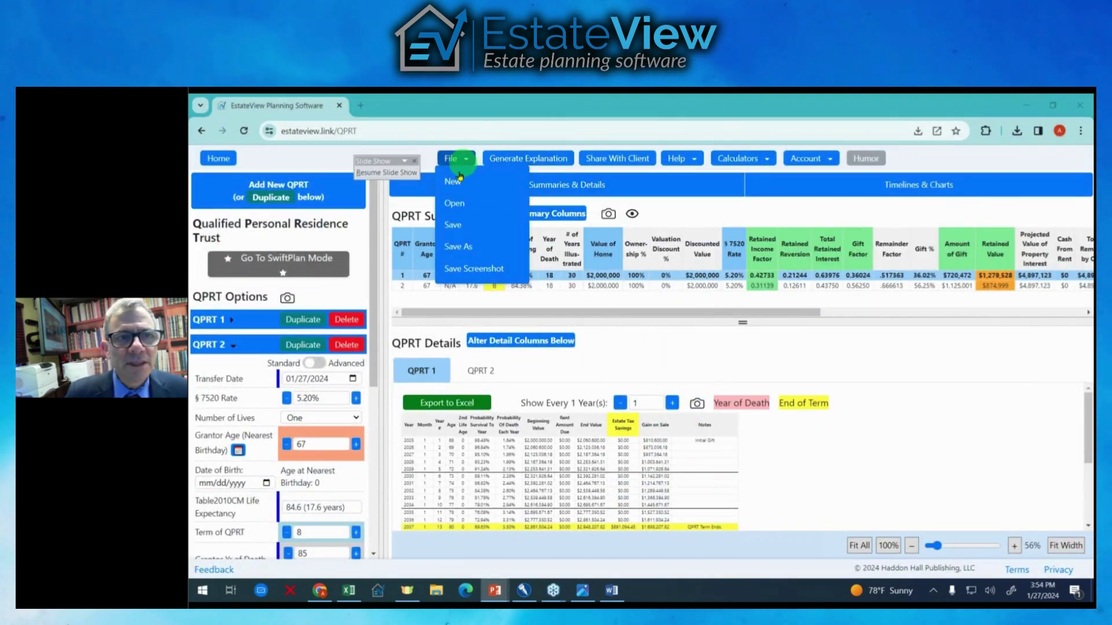
click(328, 173)
click(469, 159)
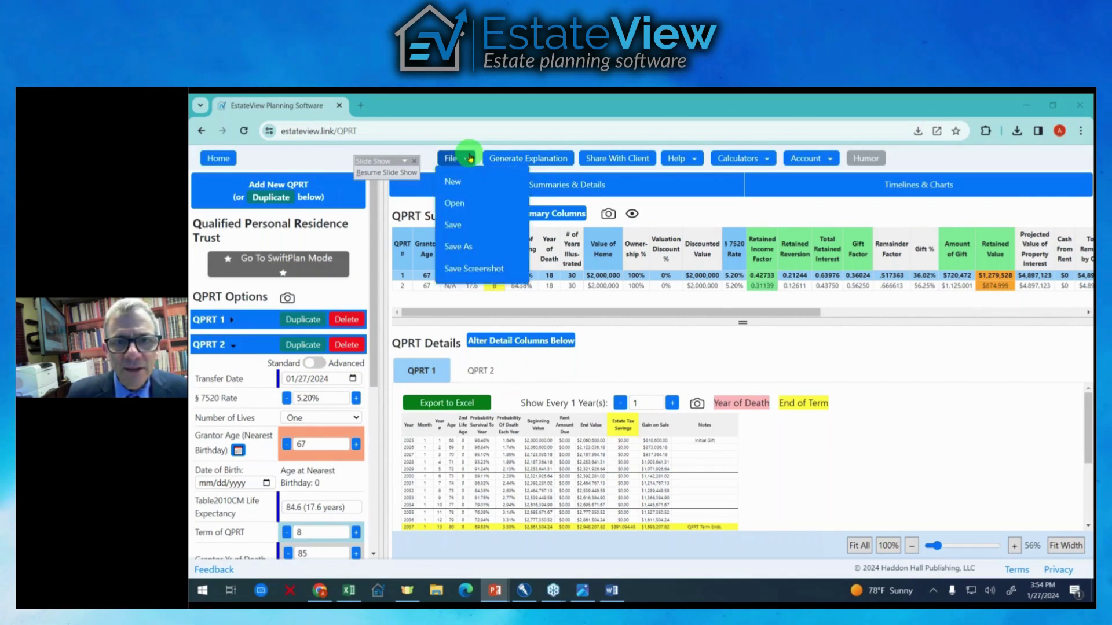
click(468, 248)
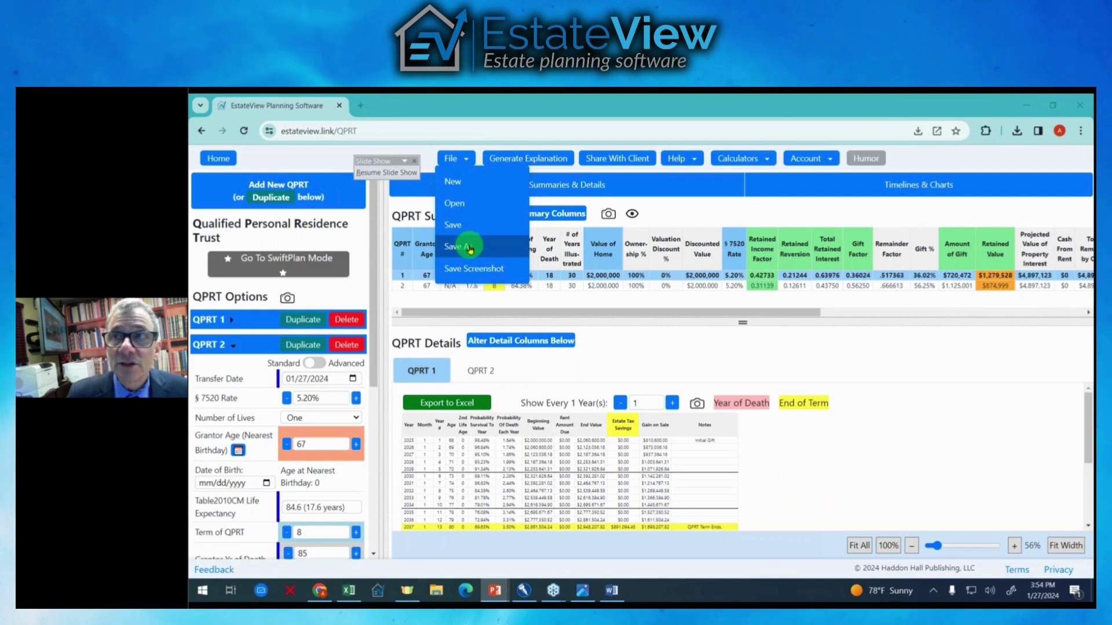
click(490, 270)
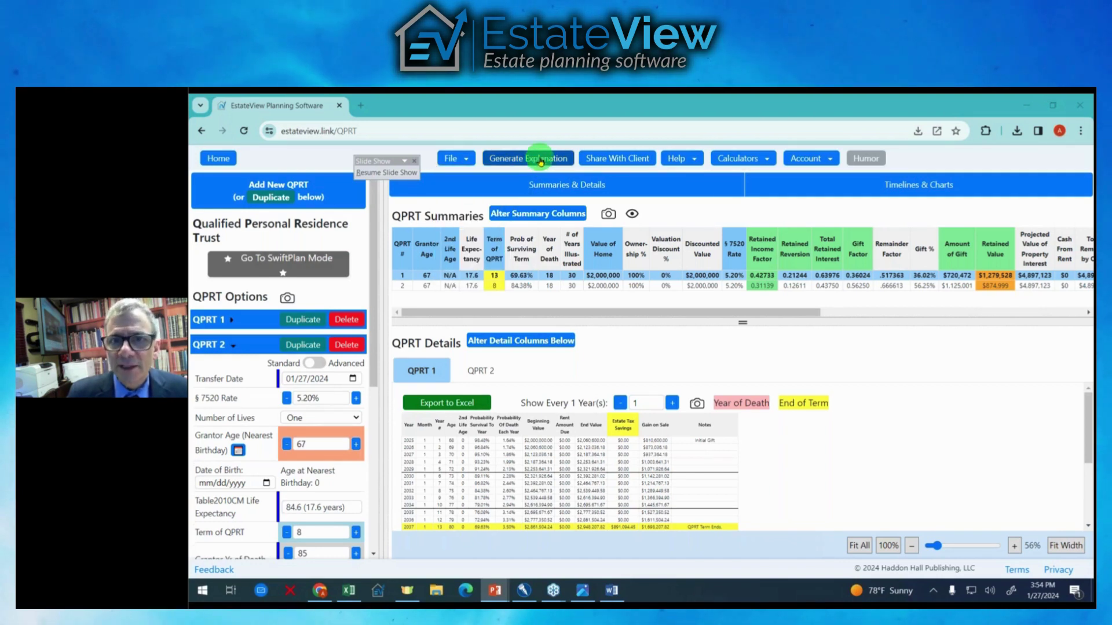
- Review the QPRT explanation document options, close them without generating, and view the passcode dialog for sharing with a client
click(540, 162)
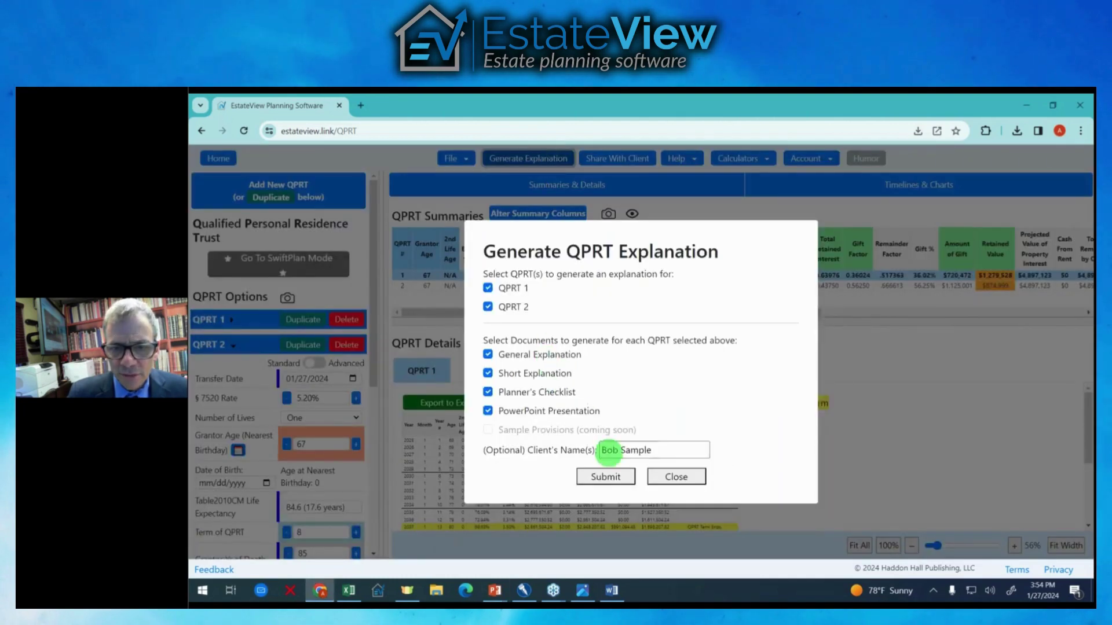
click(619, 486)
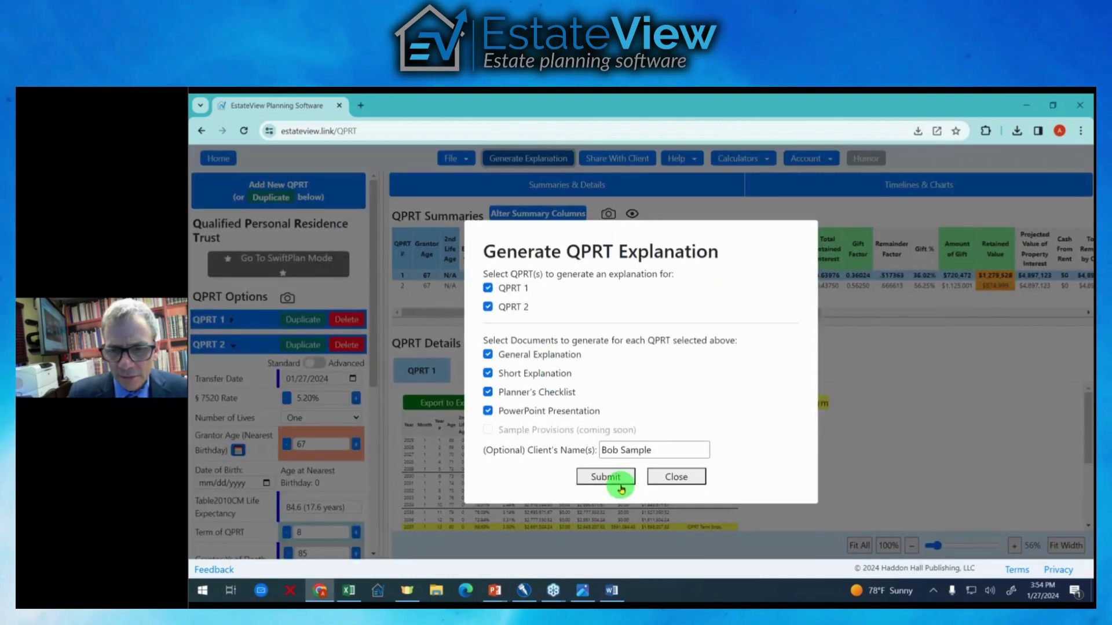
click(665, 480)
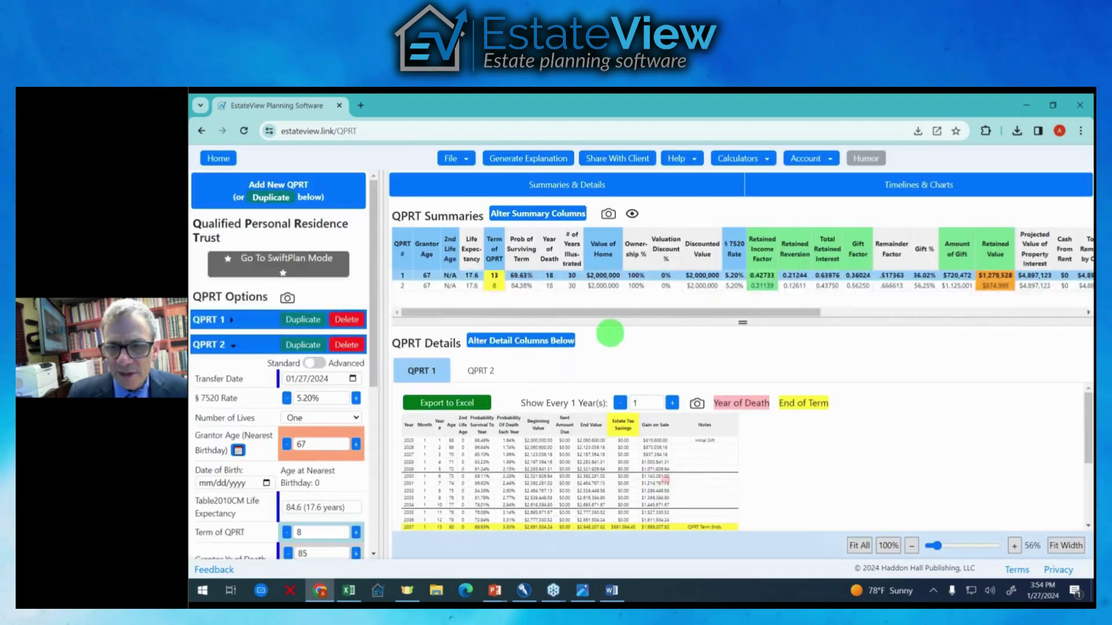
click(624, 160)
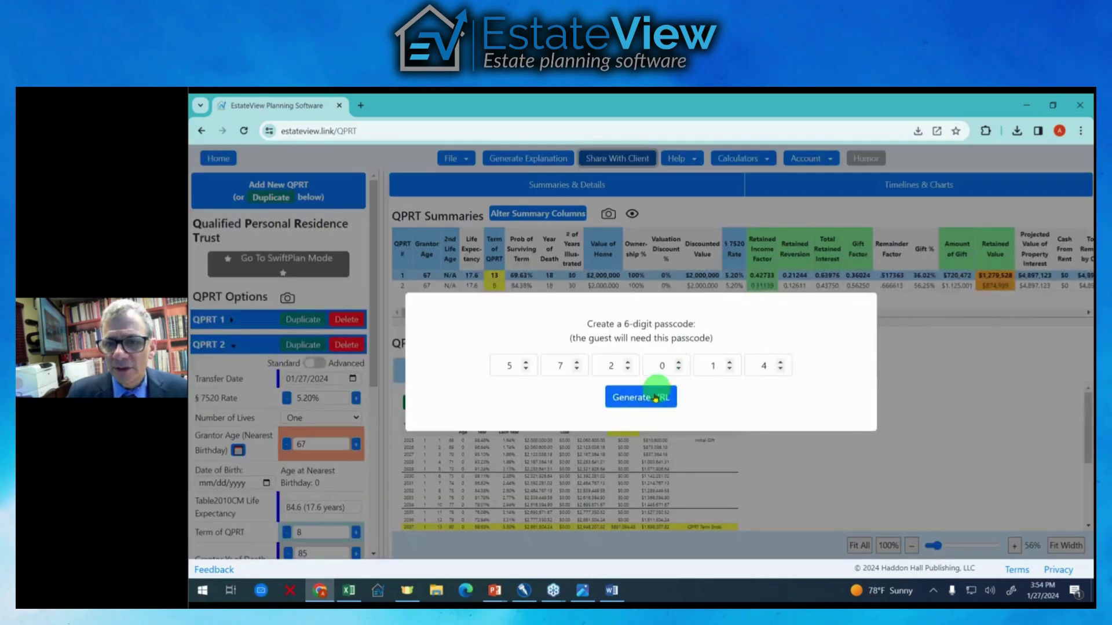
- Look over the help topics and the list of calculators, and save an image of the QPRT summaries table
click(676, 158)
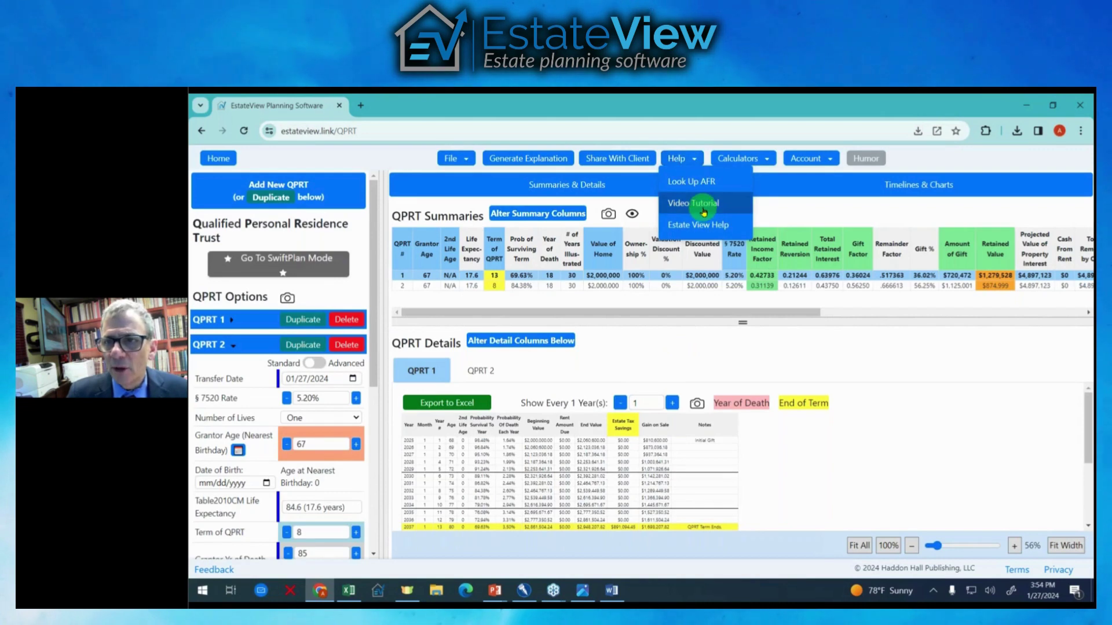
click(745, 164)
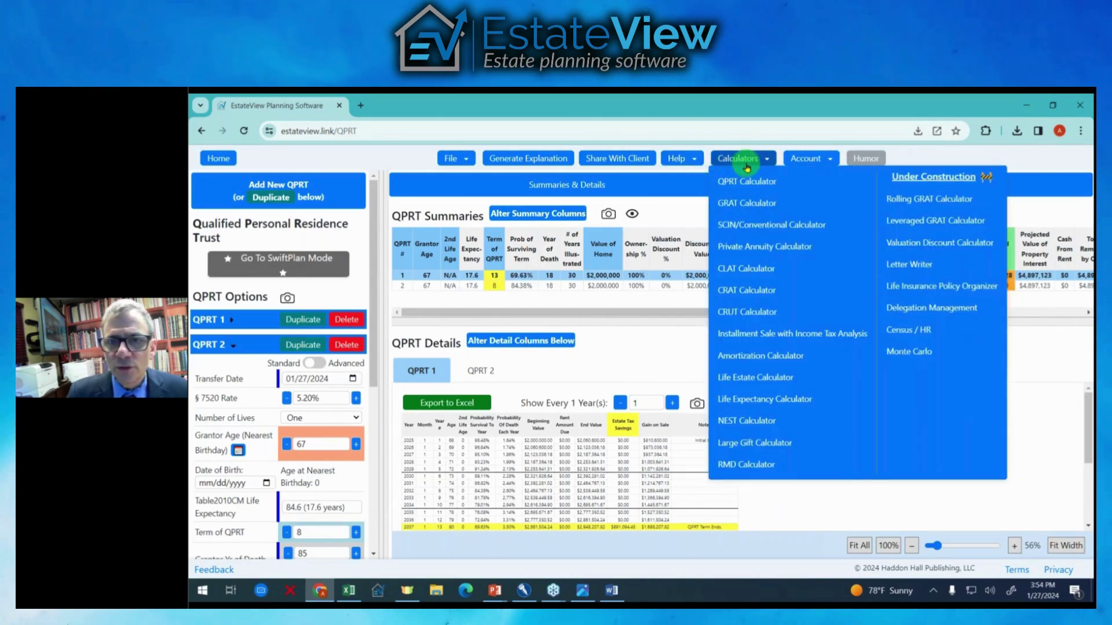
click(672, 264)
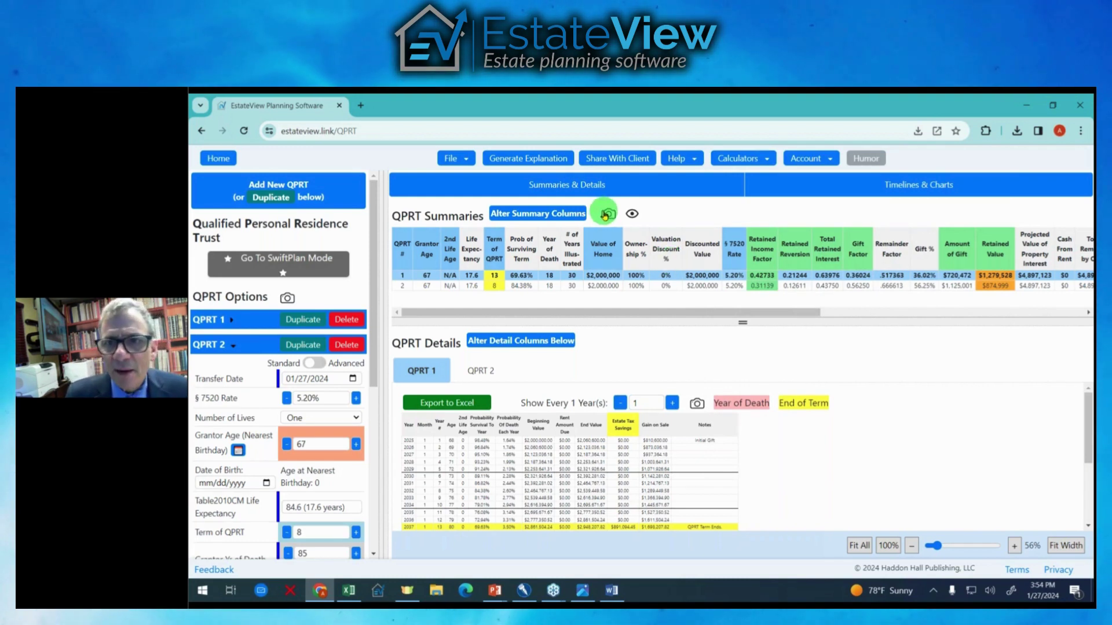
click(607, 217)
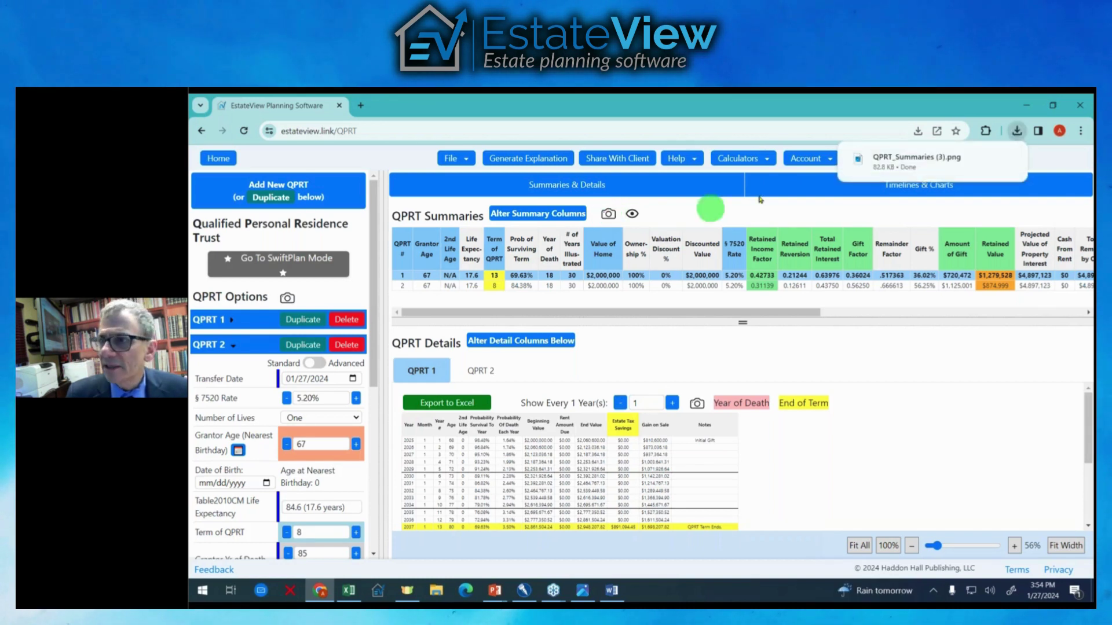
- Open the downloaded QPRT_Summaries (3).png image to view the captured summaries table
right_click(905, 163)
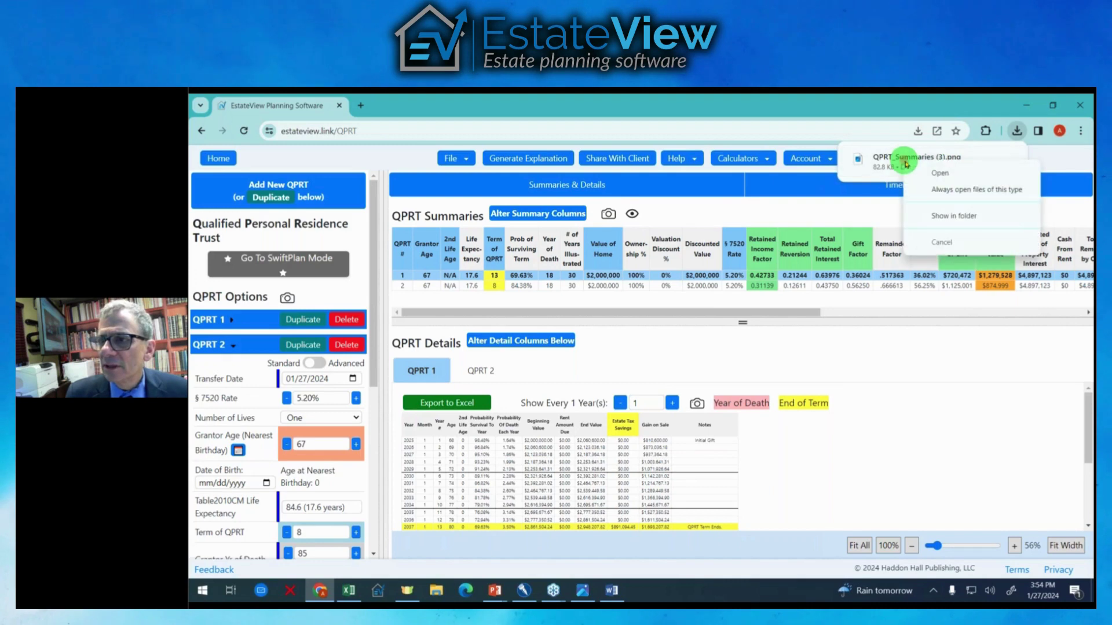
click(937, 173)
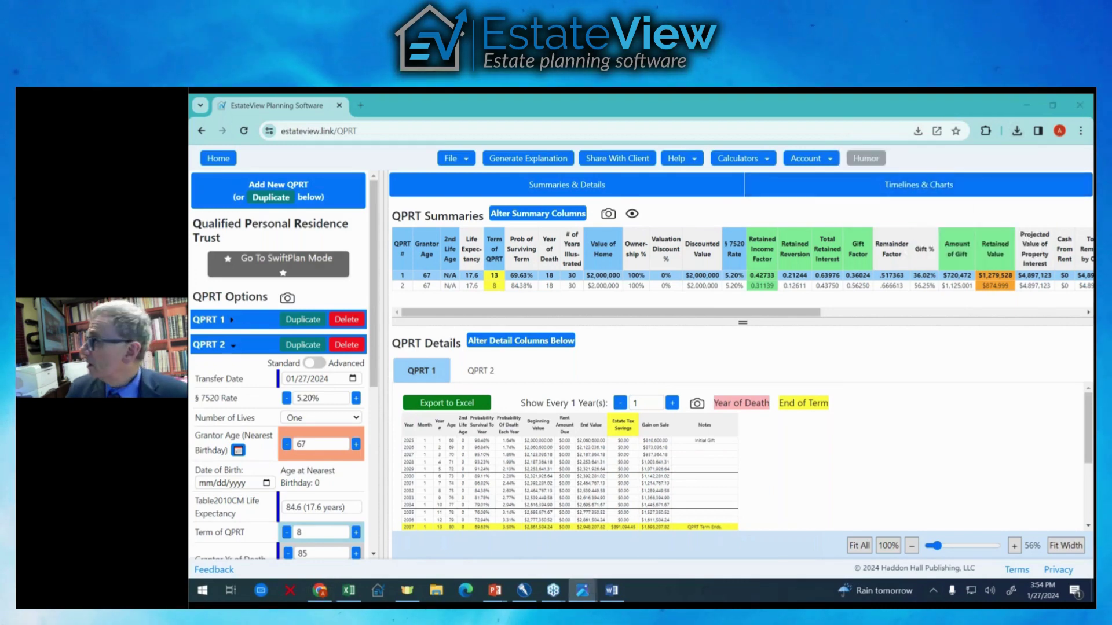
mouse_move(1094, 115)
mouse_down()
mouse_move(428, 103)
mouse_move(1094, 110)
mouse_up()
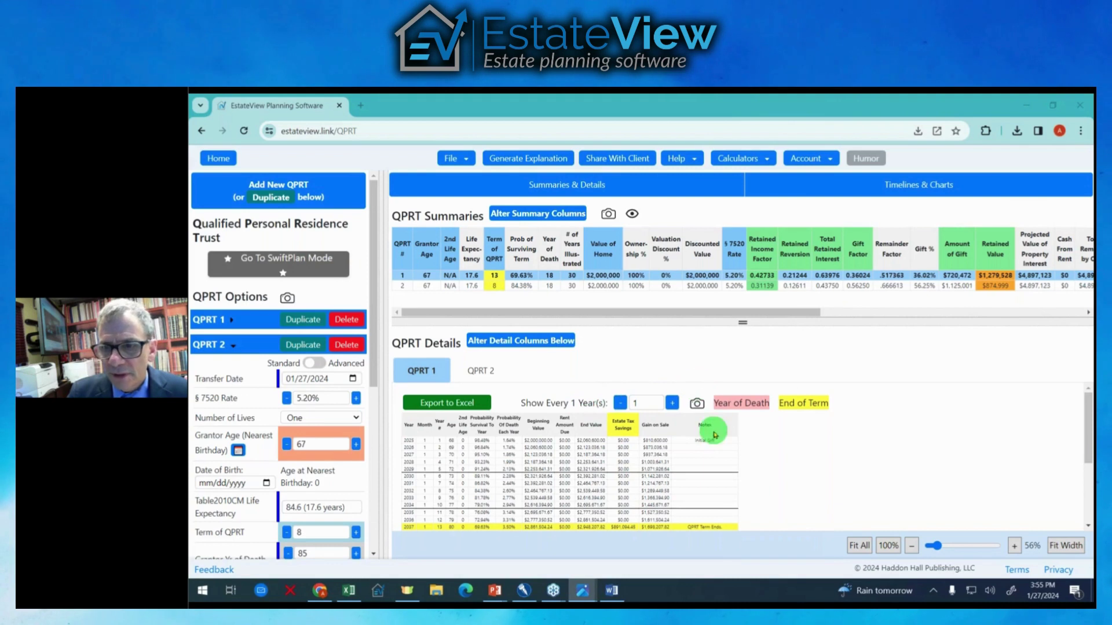
- Save an image of the QPRT 1 details table, open QPRT_Details-1.png from the recent downloads and put the image viewer away
click(698, 405)
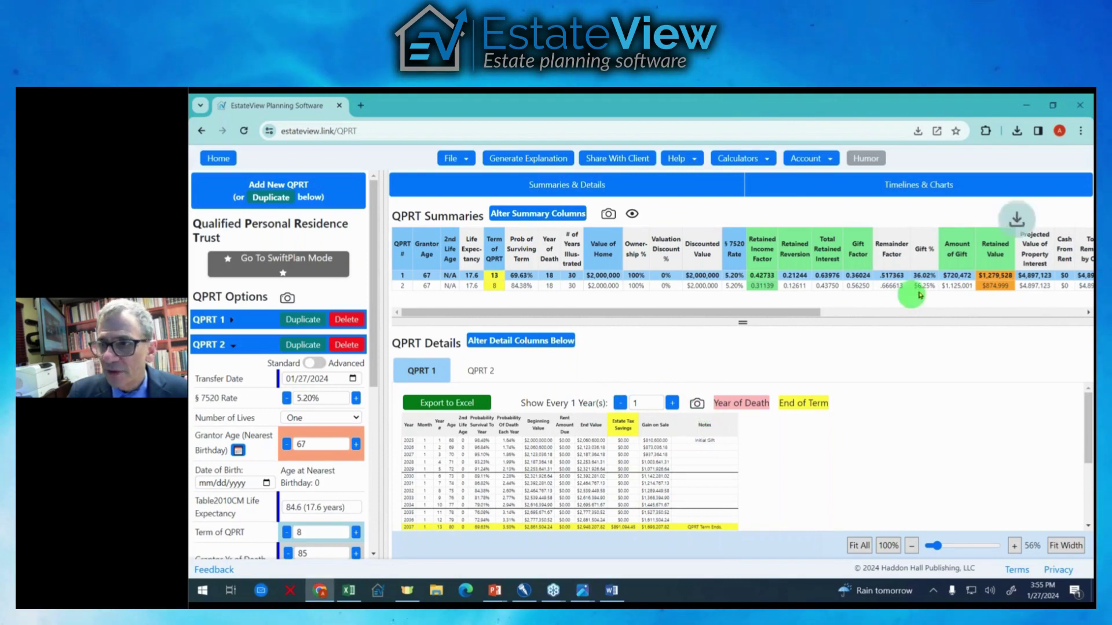
click(1016, 132)
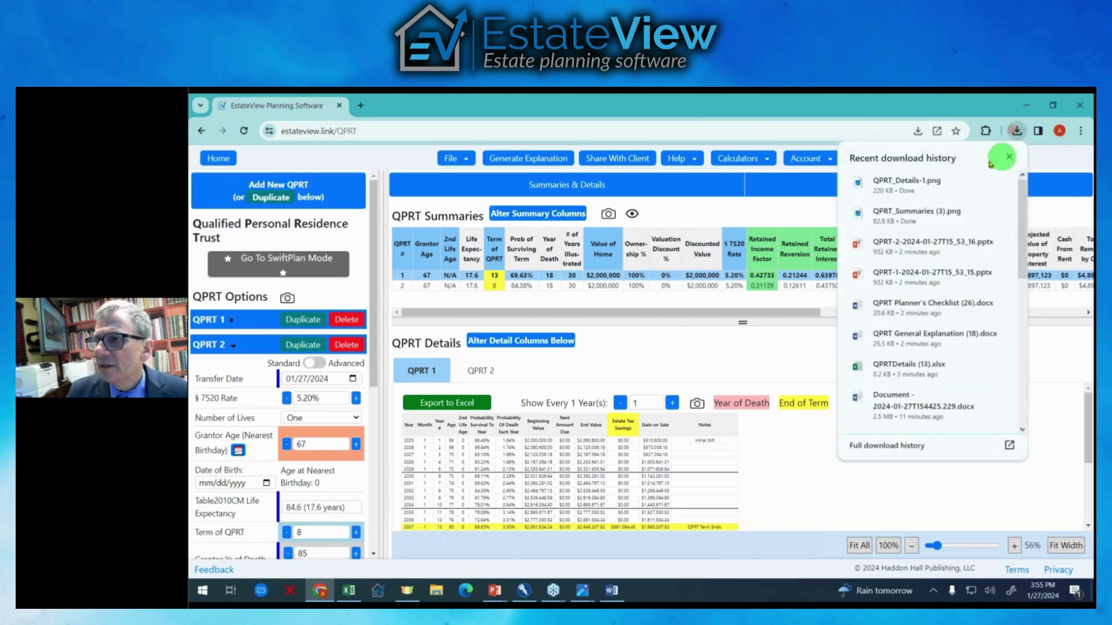
right_click(946, 194)
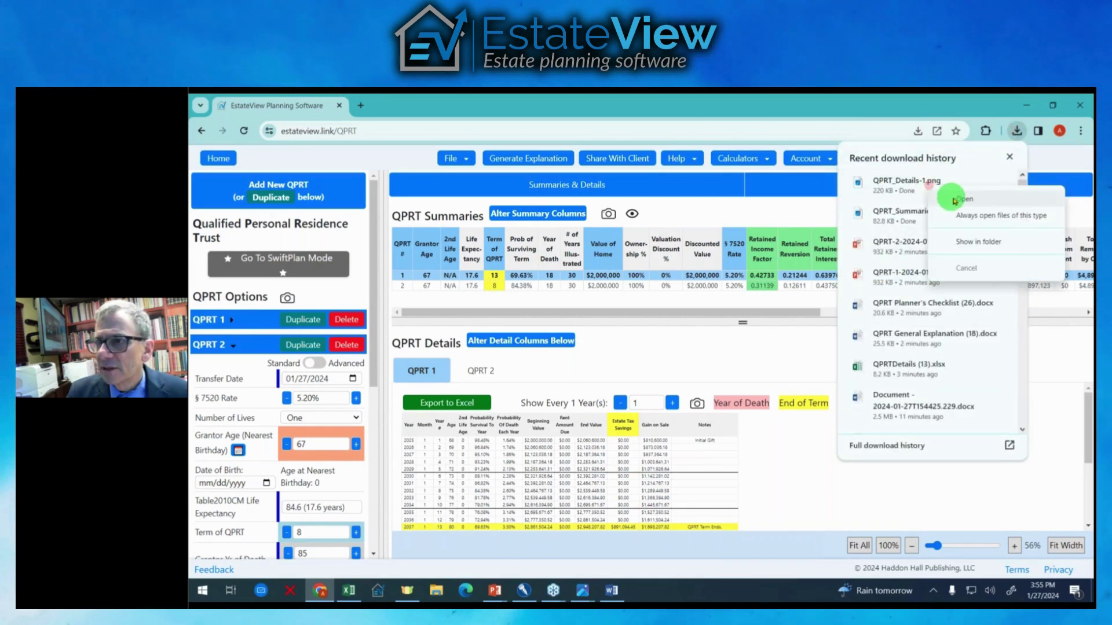
drag(954, 199, 581, 590)
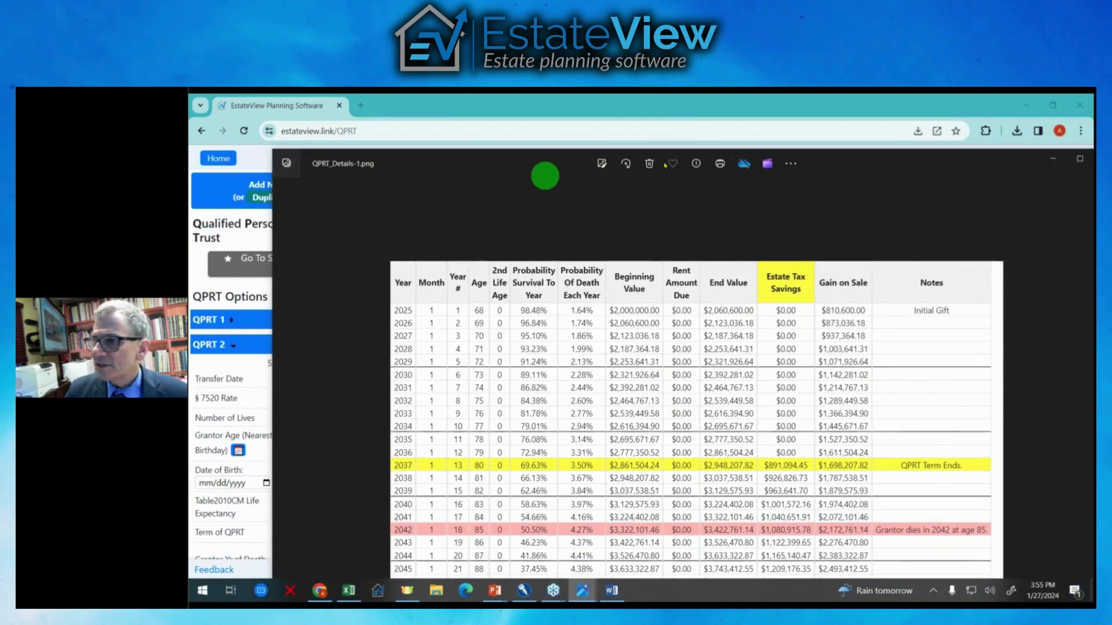
drag(665, 166, 1093, 168)
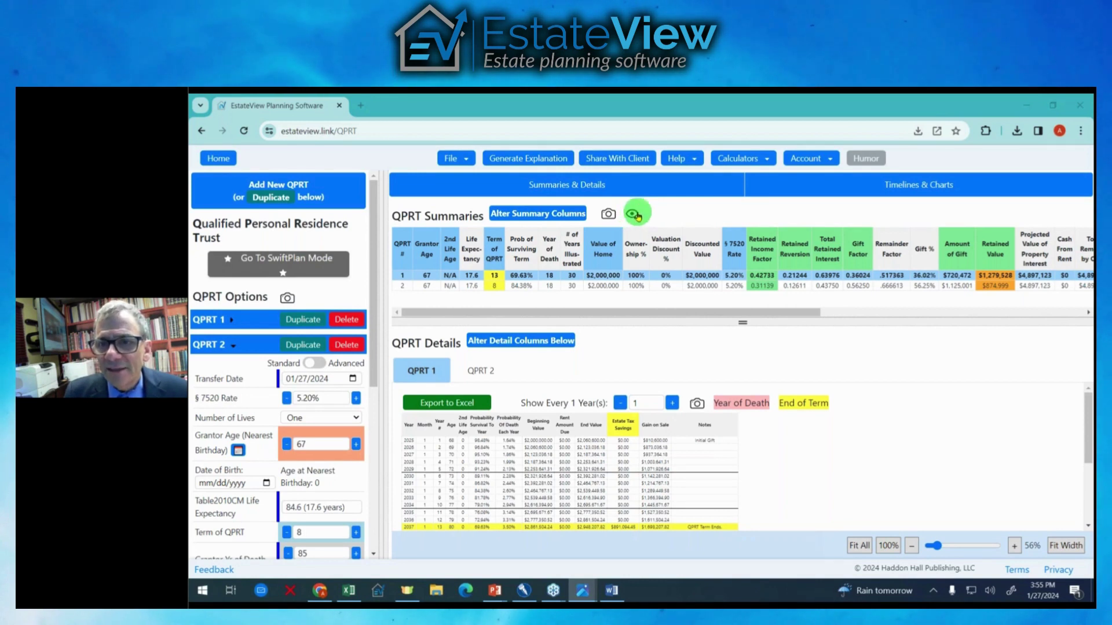
- Hide the QPRT summaries table and enlarge the QPRT details area to fill the freed space
click(636, 216)
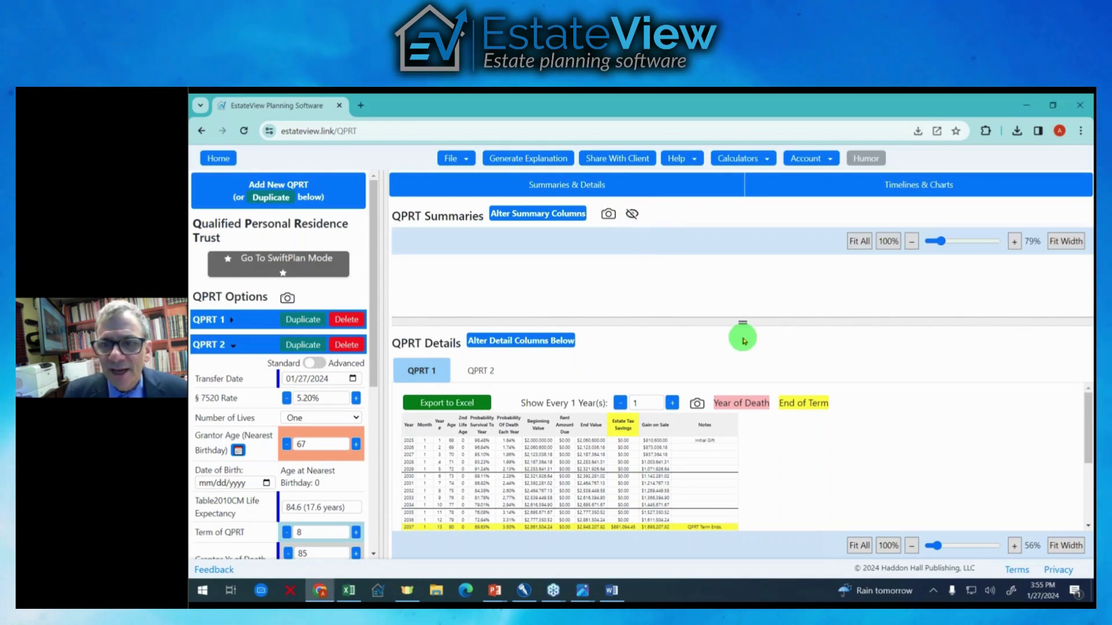
drag(740, 322, 744, 210)
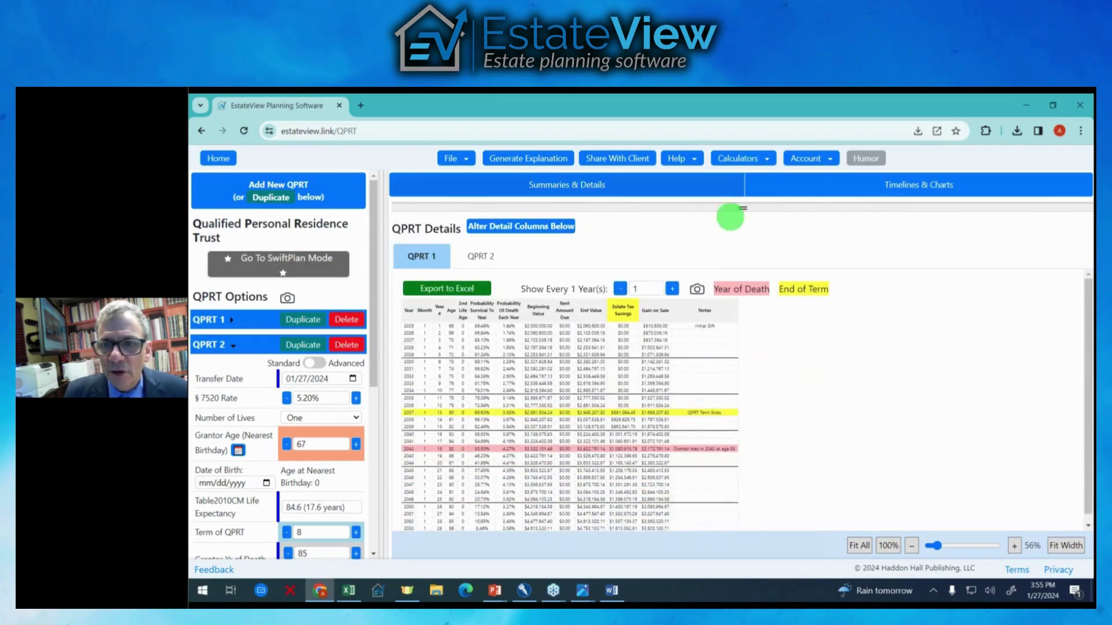
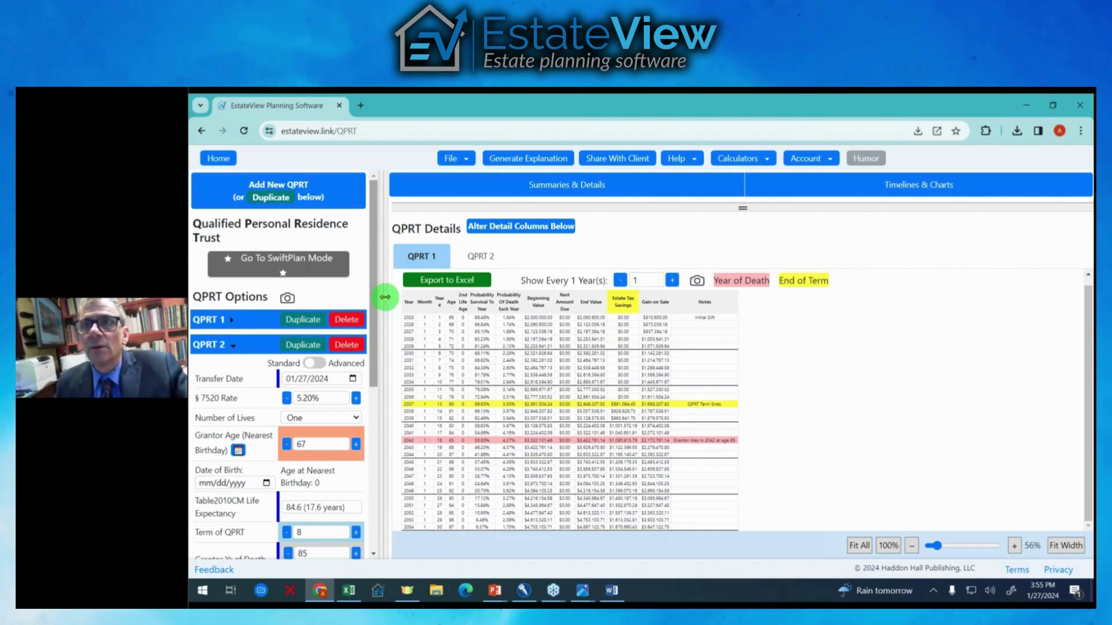
scroll(588, 298, up, 1)
scroll(590, 298, up, 1)
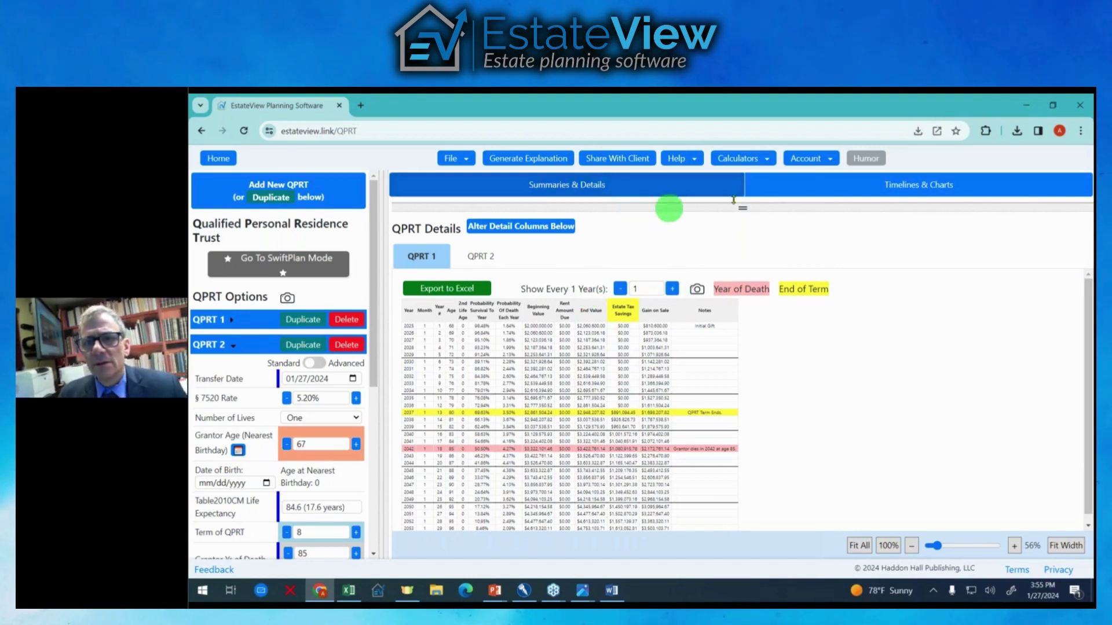
- Show the Proportion of Gift for Gift Tax charts and raise QPRT 2's grantor age to 88
click(862, 188)
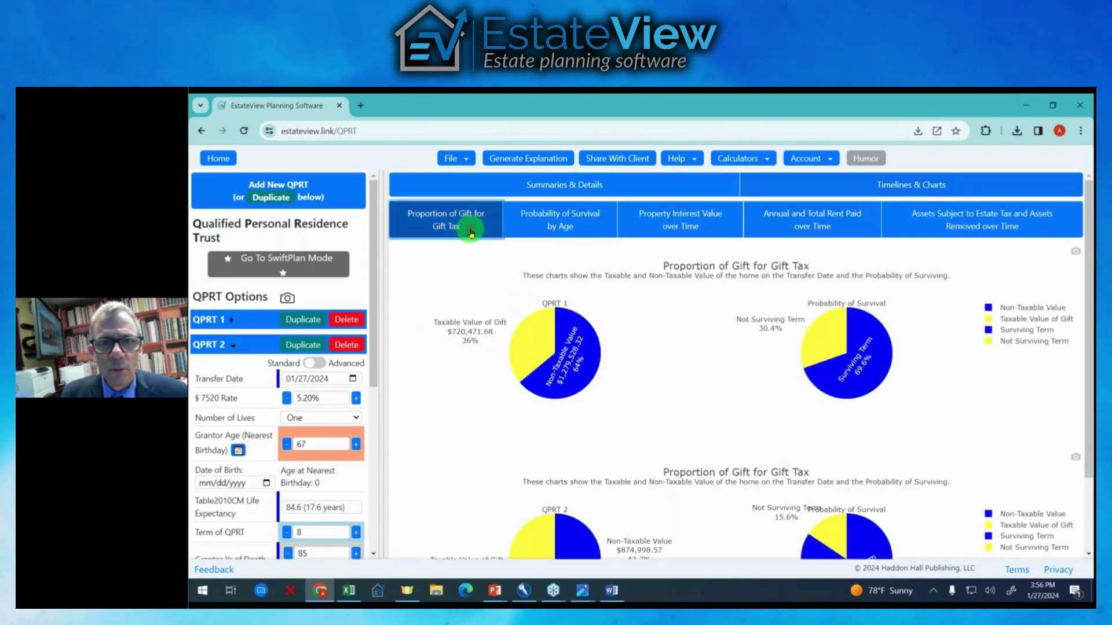
scroll(604, 326, down, 2)
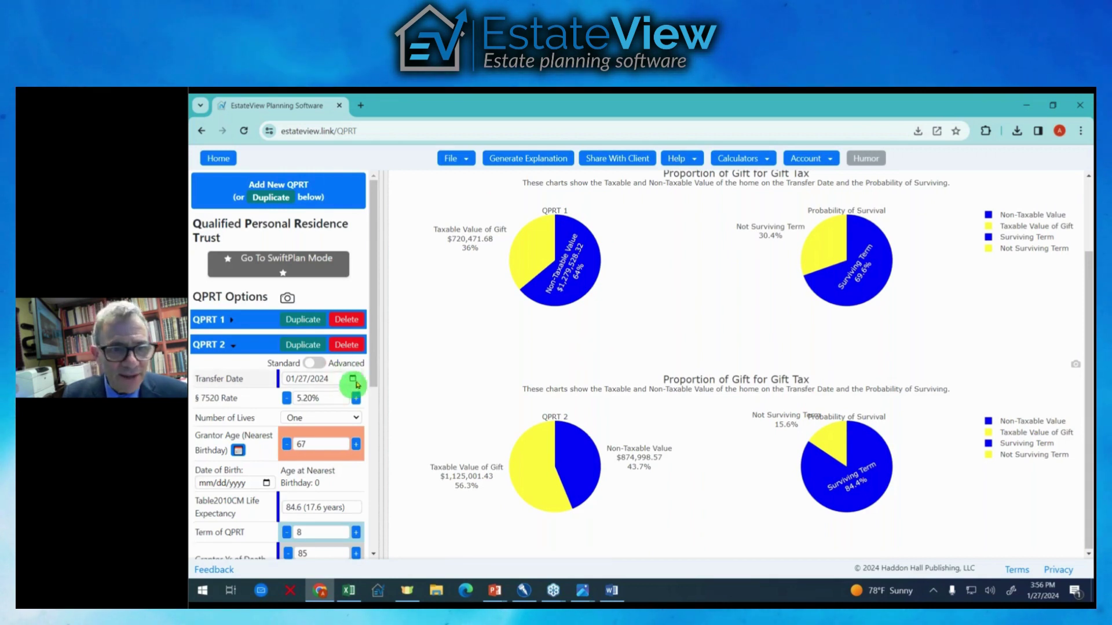
scroll(362, 387, down, 1)
scroll(362, 386, down, 2)
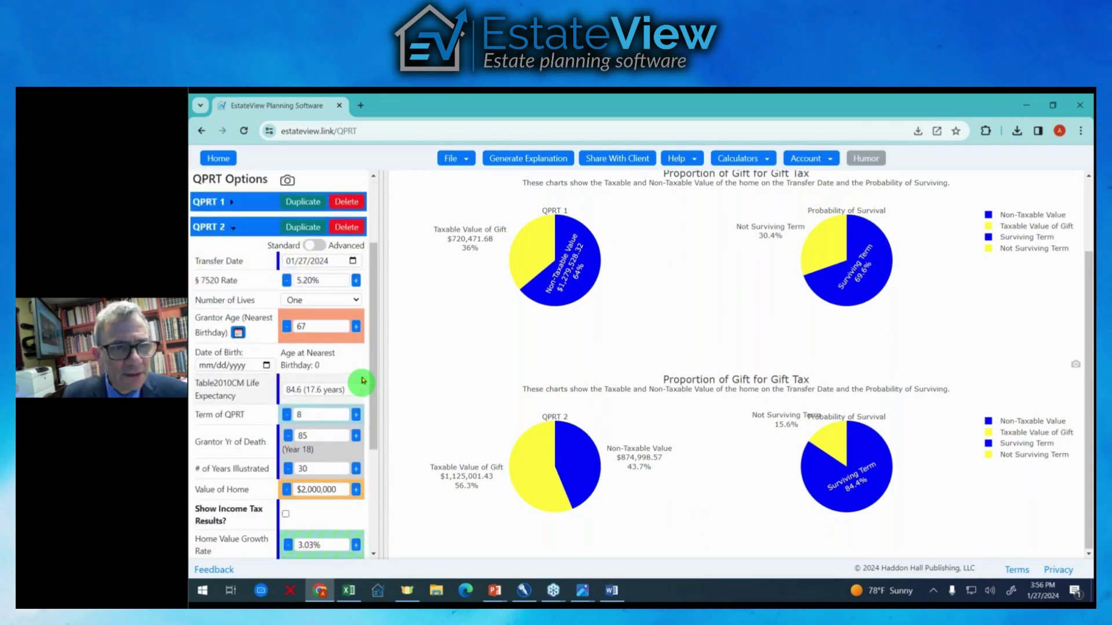
click(356, 327)
click(356, 327)
click(356, 327)
click(356, 327)
click(356, 327)
click(356, 327)
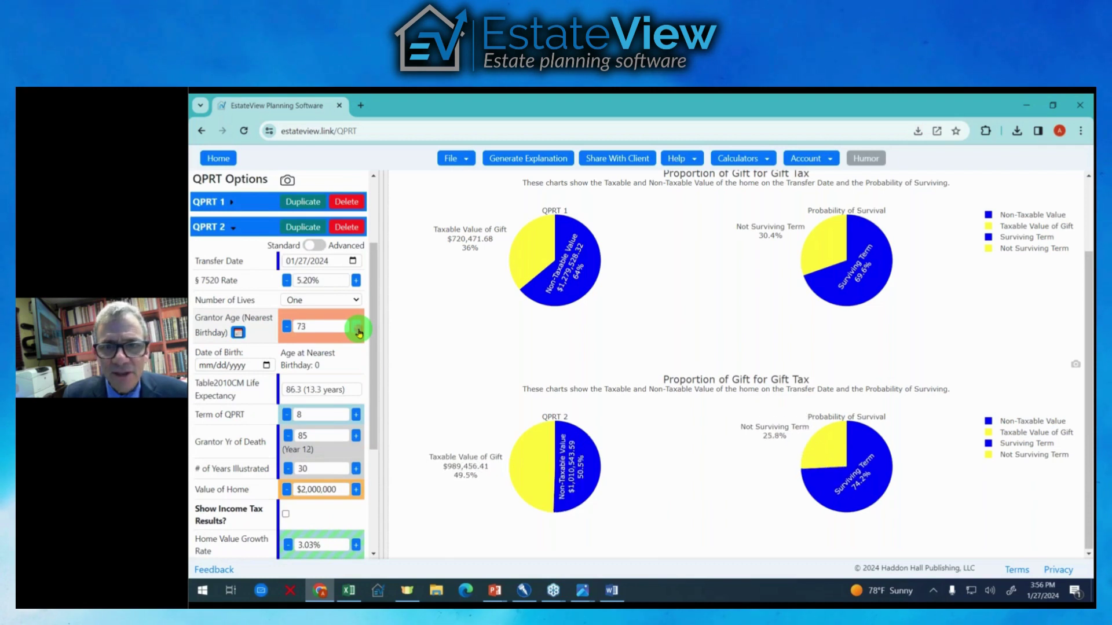
click(356, 327)
click(356, 327)
click(356, 327)
click(356, 328)
click(356, 327)
click(356, 328)
click(357, 327)
click(356, 327)
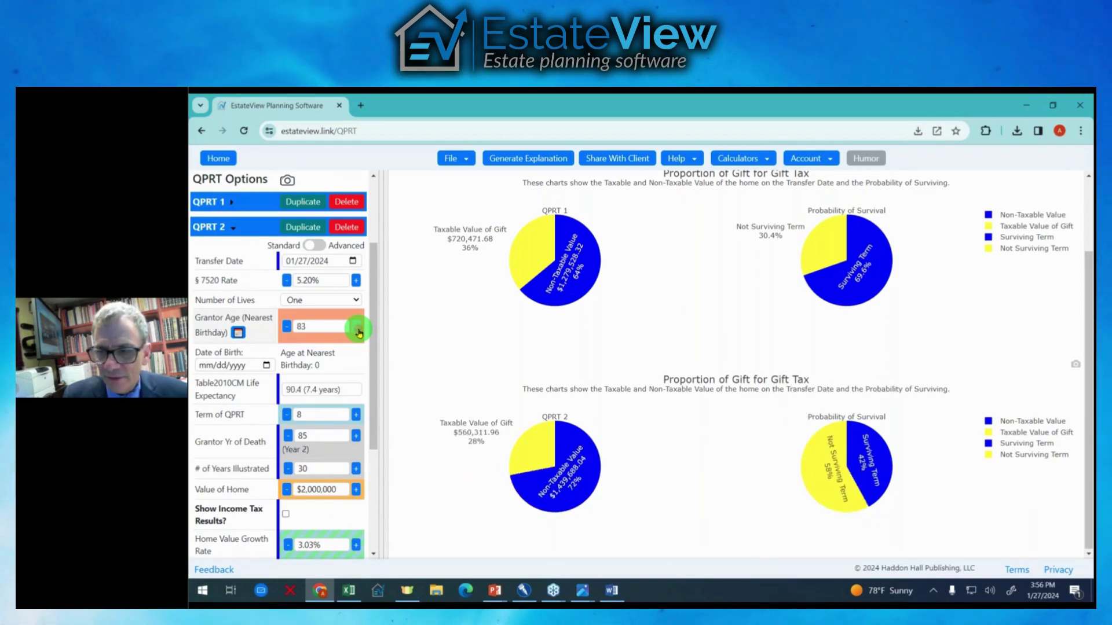
click(356, 327)
click(356, 327)
click(356, 327)
click(356, 327)
click(356, 327)
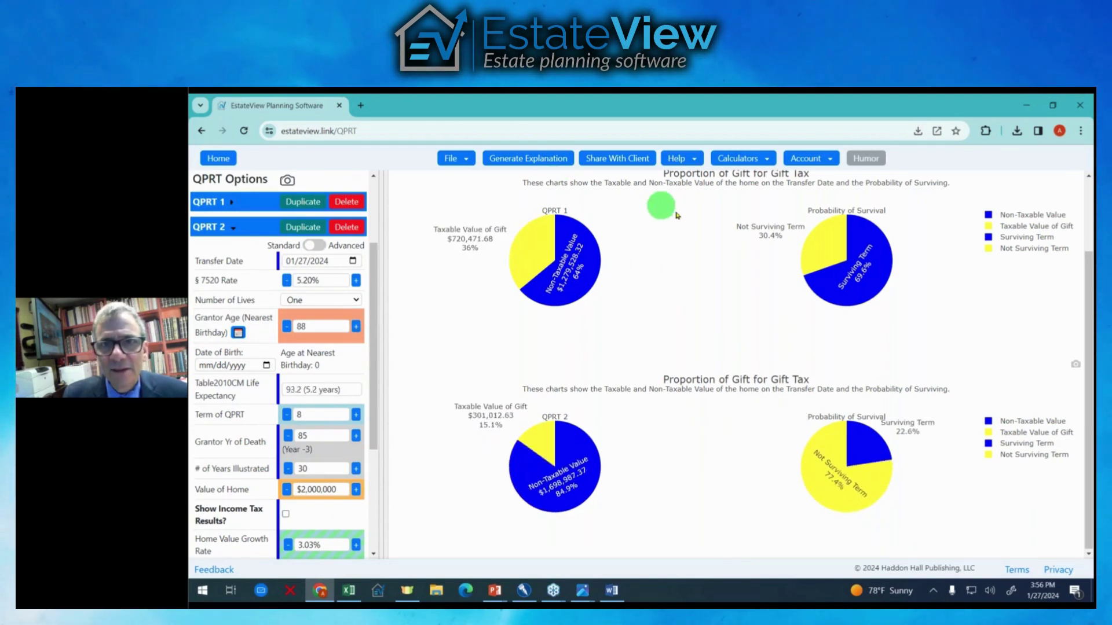
- View the charts for probability of survival, property interest value, rent paid, and assets subject to estate tax and removed over time
scroll(660, 217, up, 3)
click(573, 223)
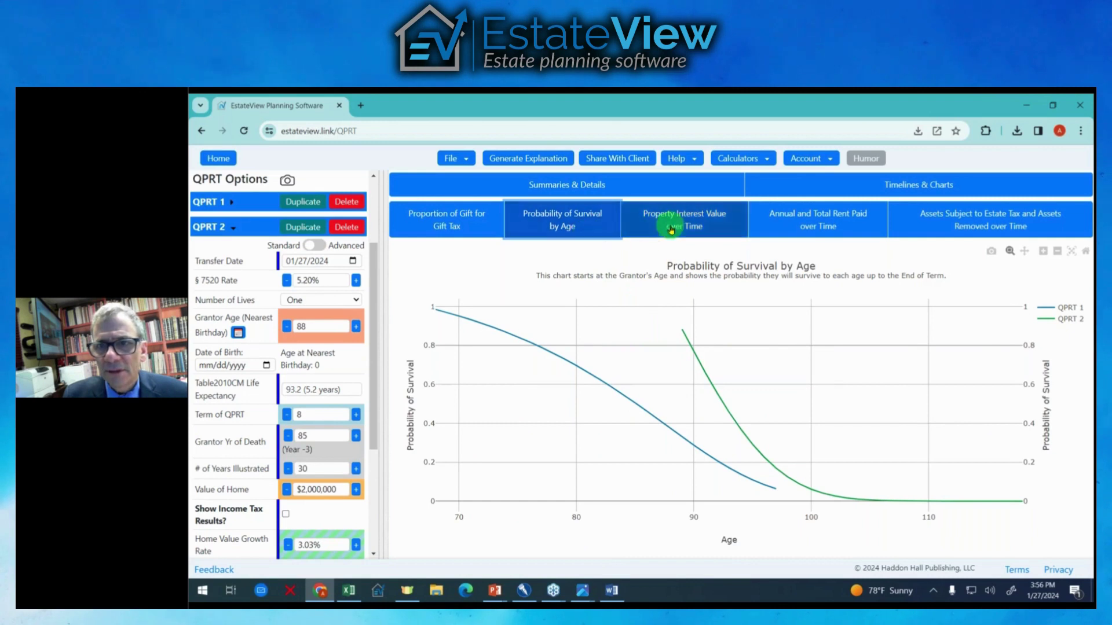
click(653, 228)
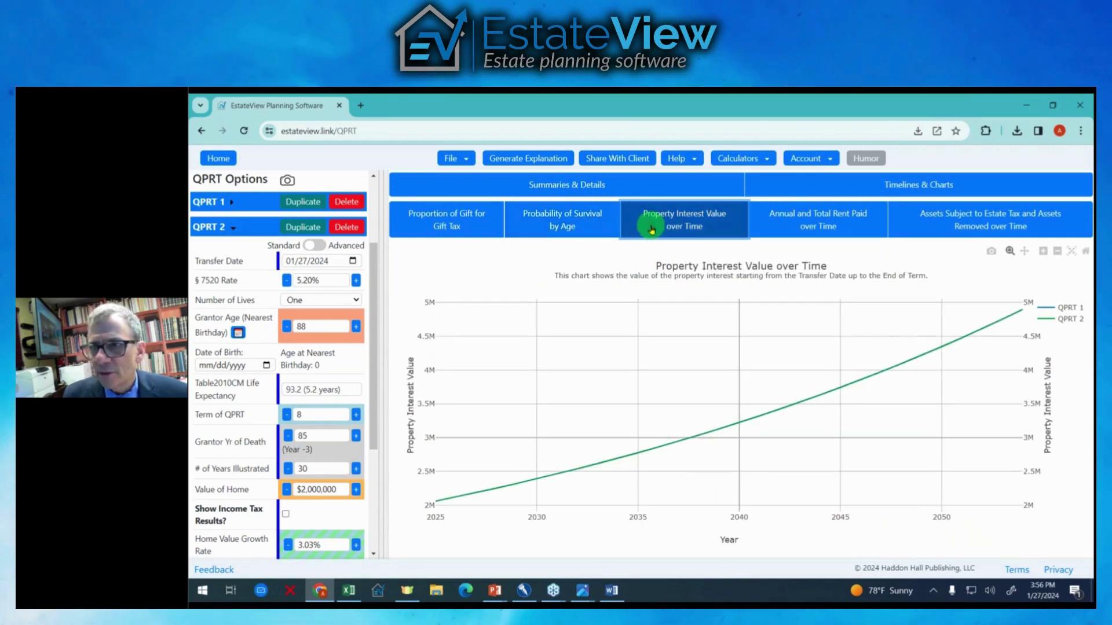
click(769, 225)
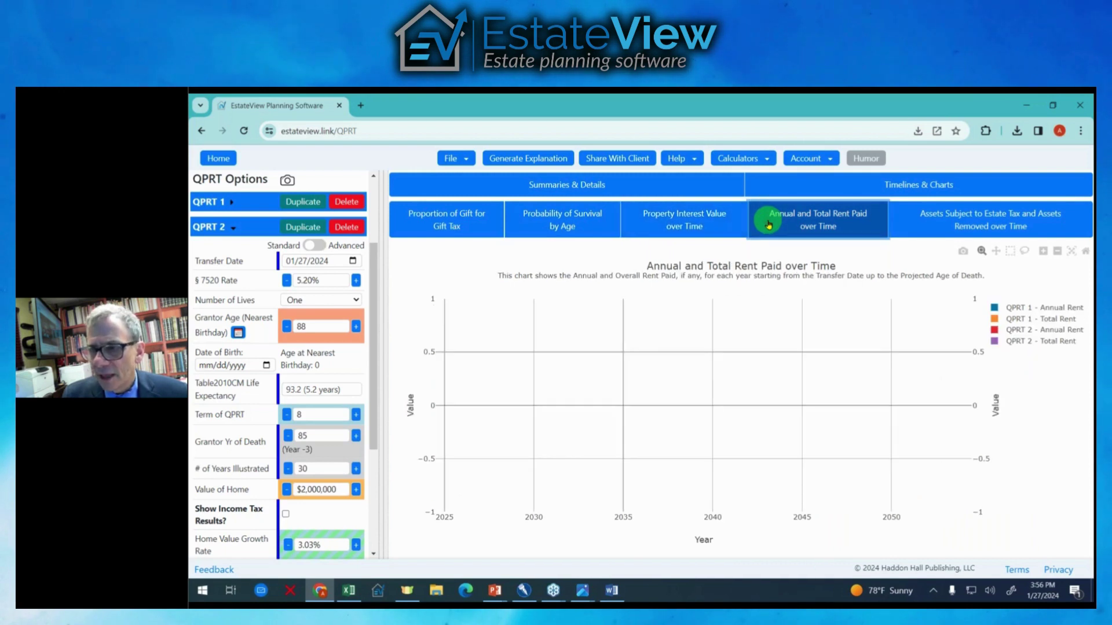
click(920, 222)
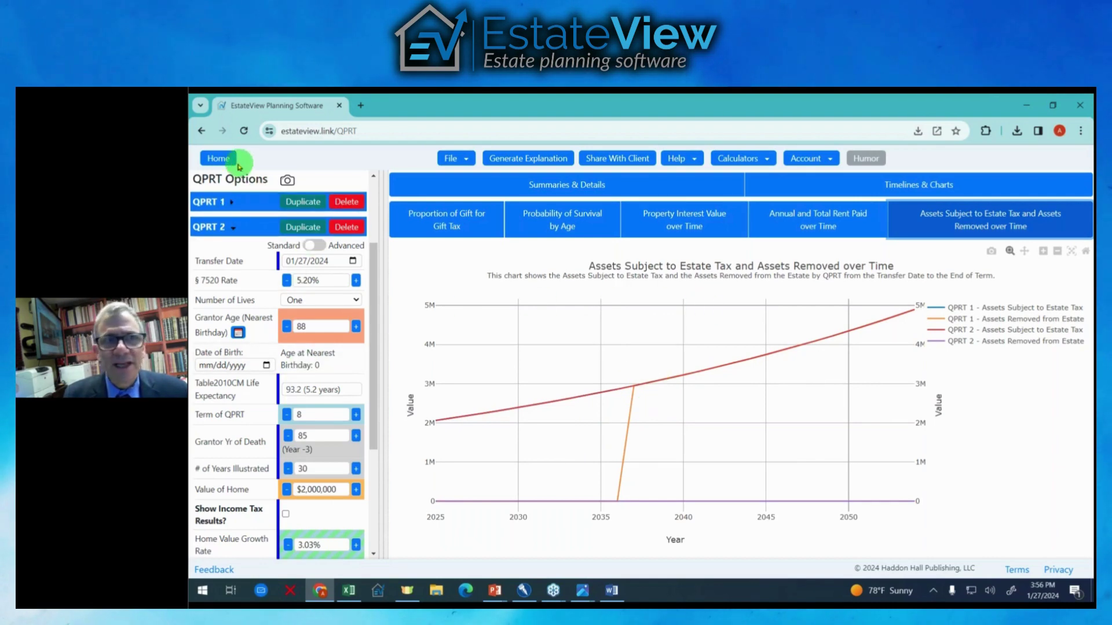
- Return to the home page, open the Large Gift calculator and start a new Large Gift file
click(218, 157)
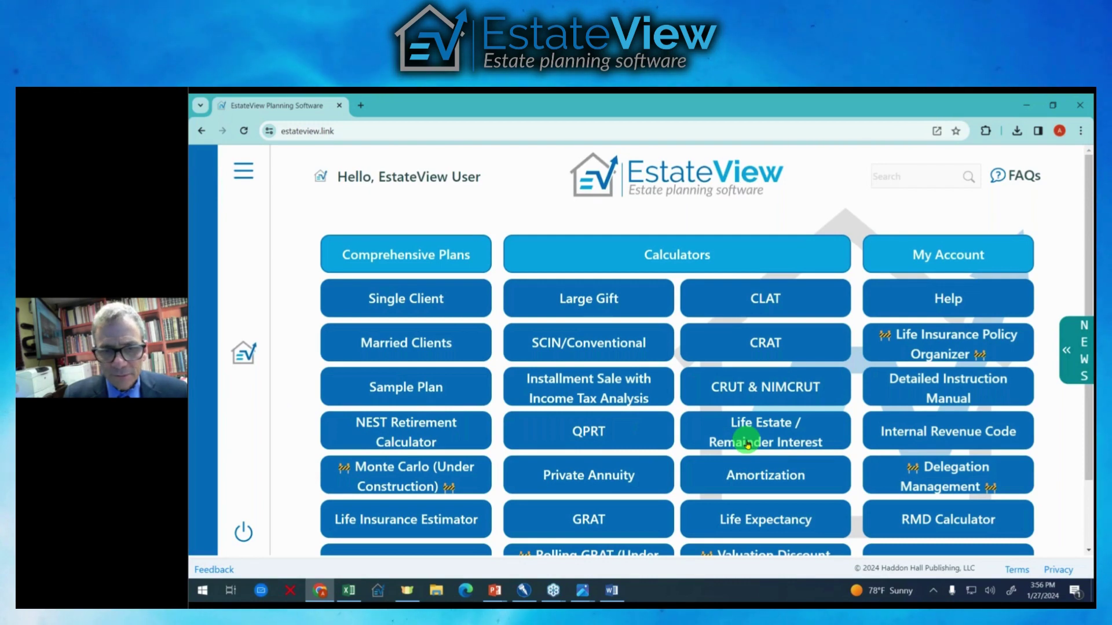
scroll(747, 445, down, 2)
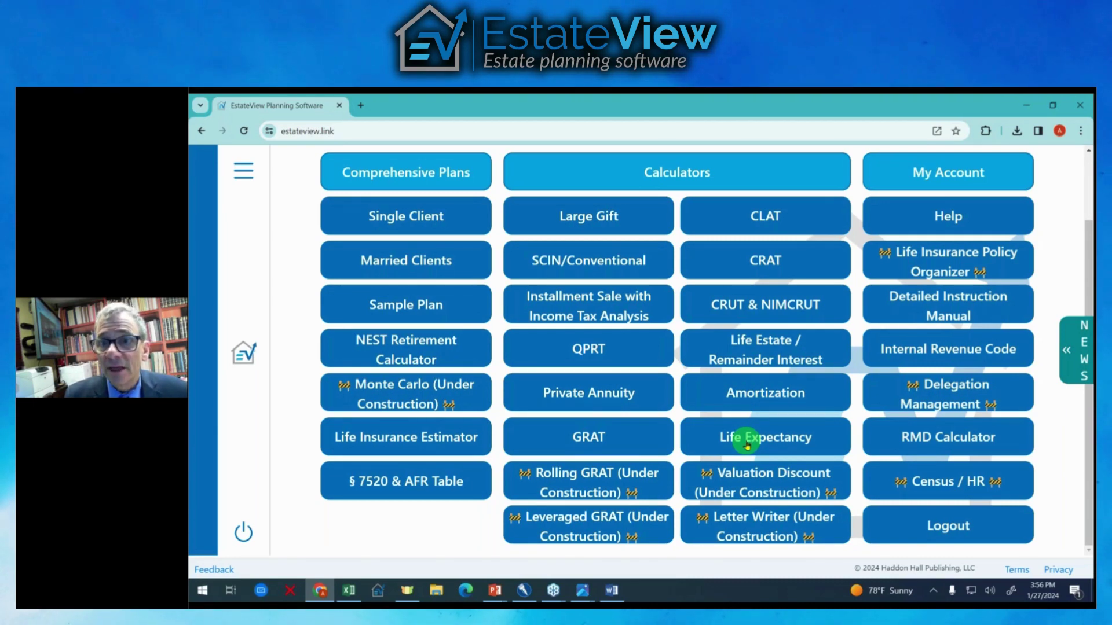
click(579, 225)
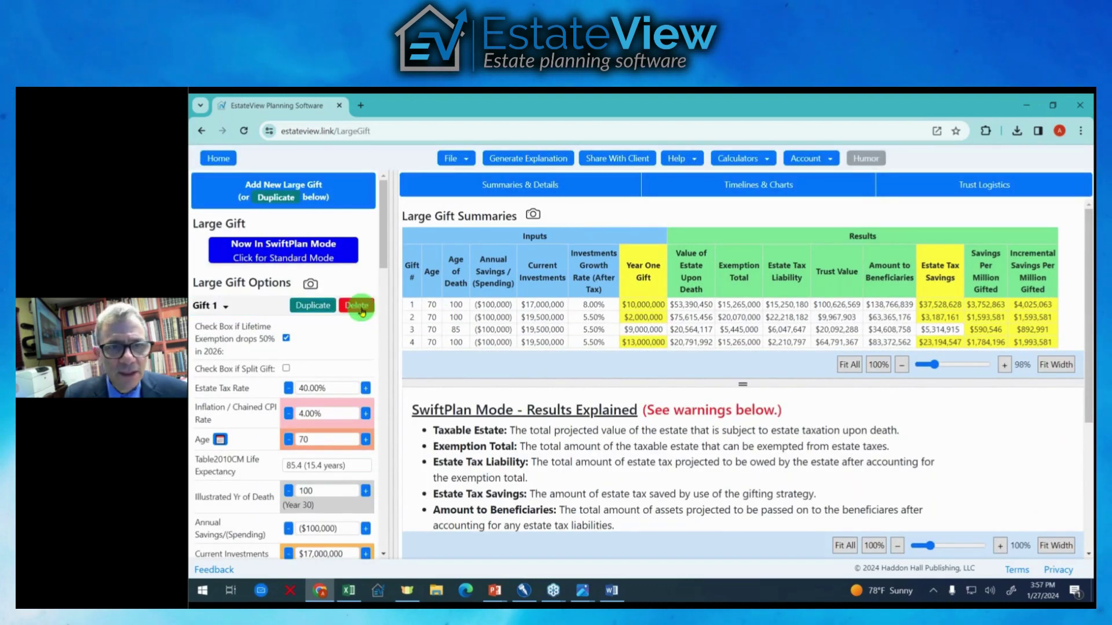
click(450, 158)
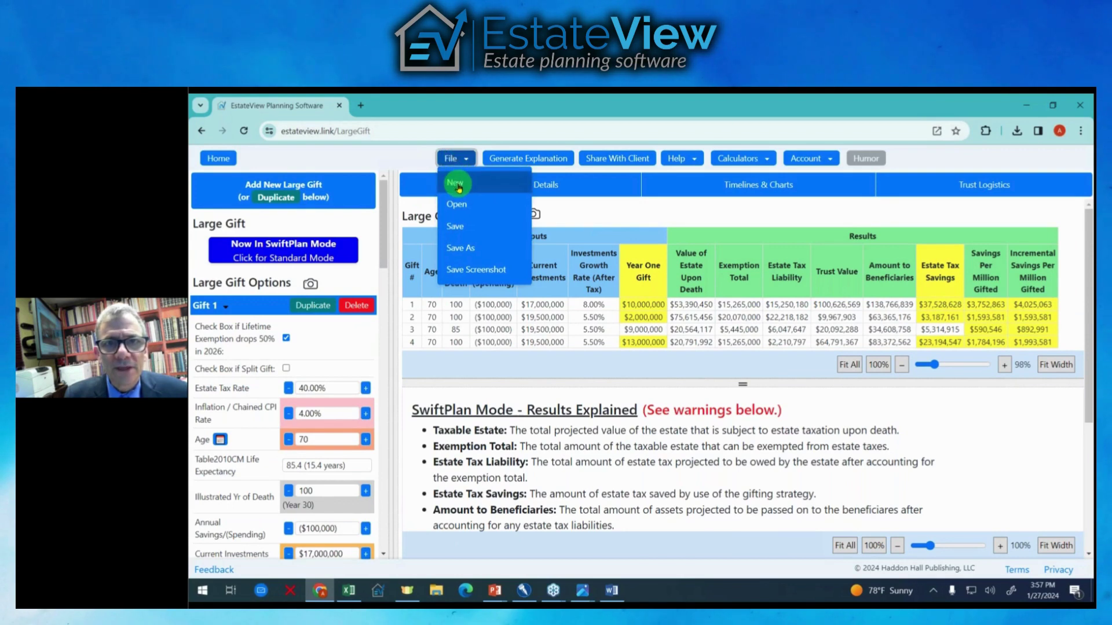
click(456, 184)
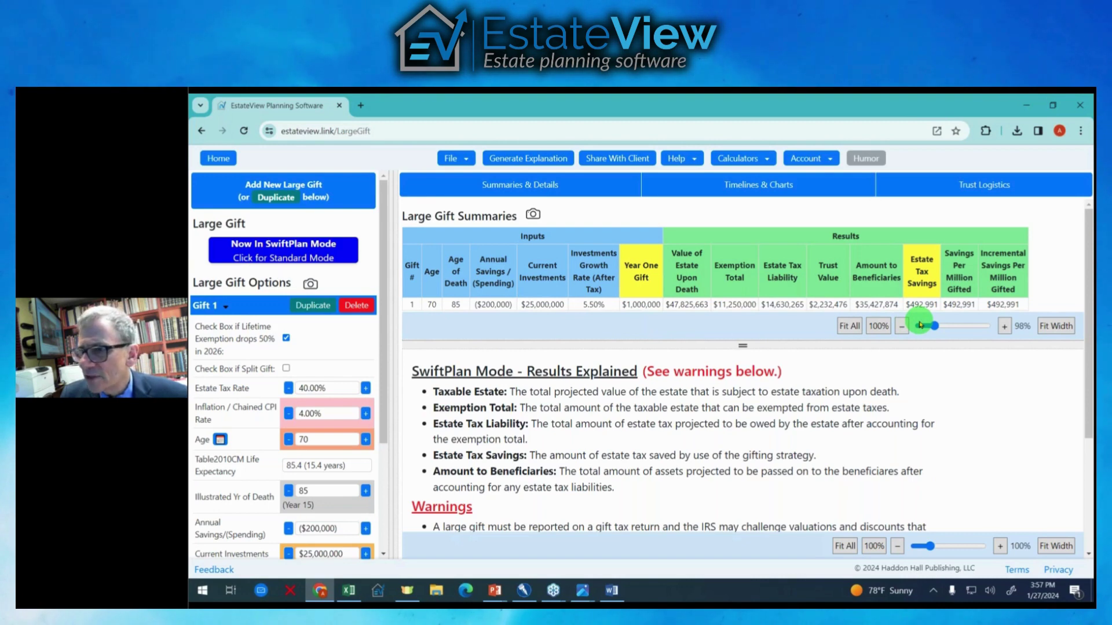
- Duplicate Gift 1 and set the copy's Year One Gift to $6,000,000
click(325, 307)
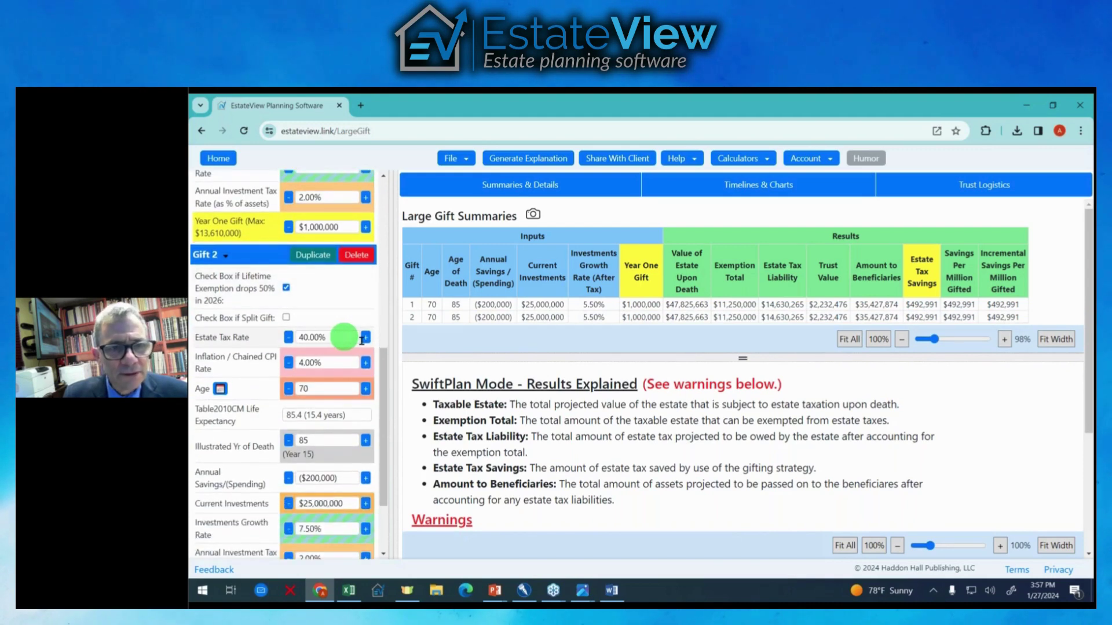
scroll(363, 406, down, 2)
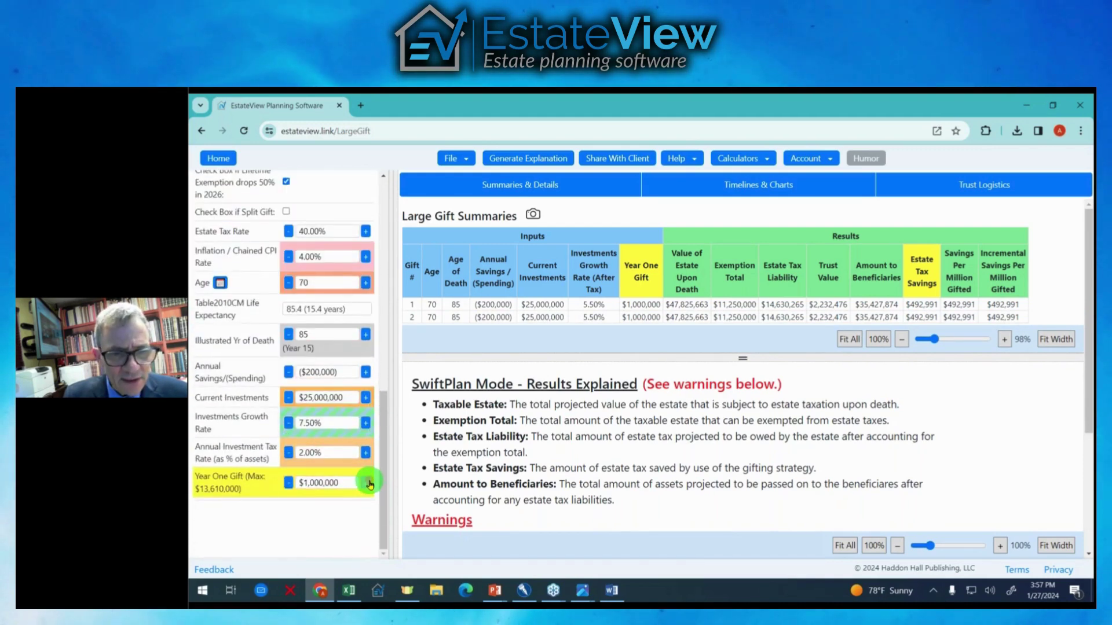
click(369, 483)
click(368, 484)
click(369, 483)
click(368, 483)
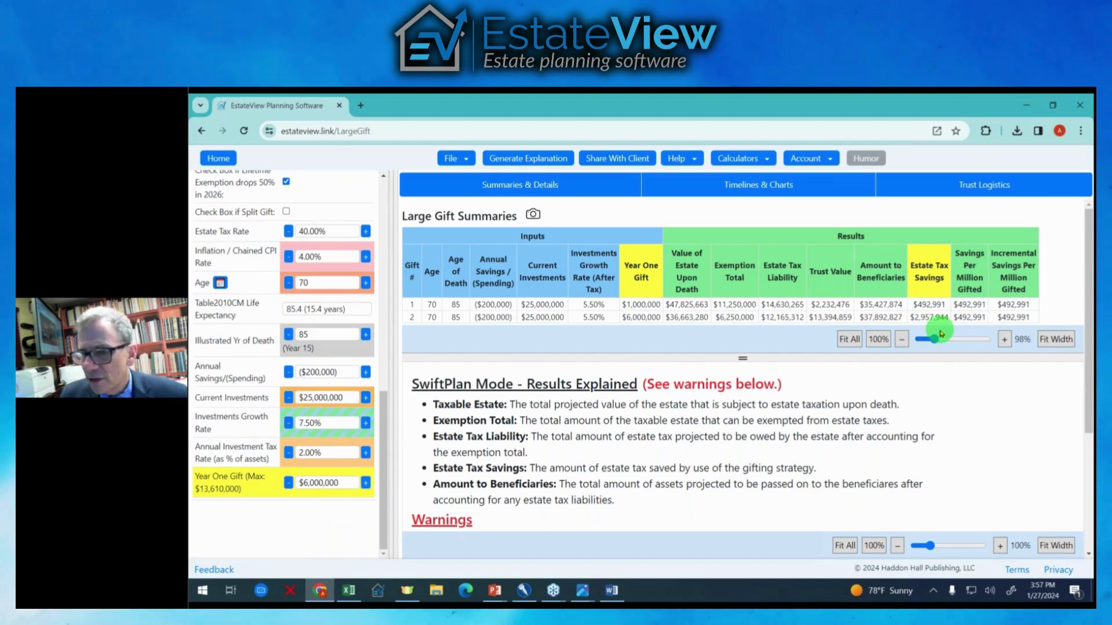
- Switch the Large Gift calculator to Standard mode, acknowledge the notice and look over Gift 1's additional options
drag(387, 415, 288, 232)
click(288, 233)
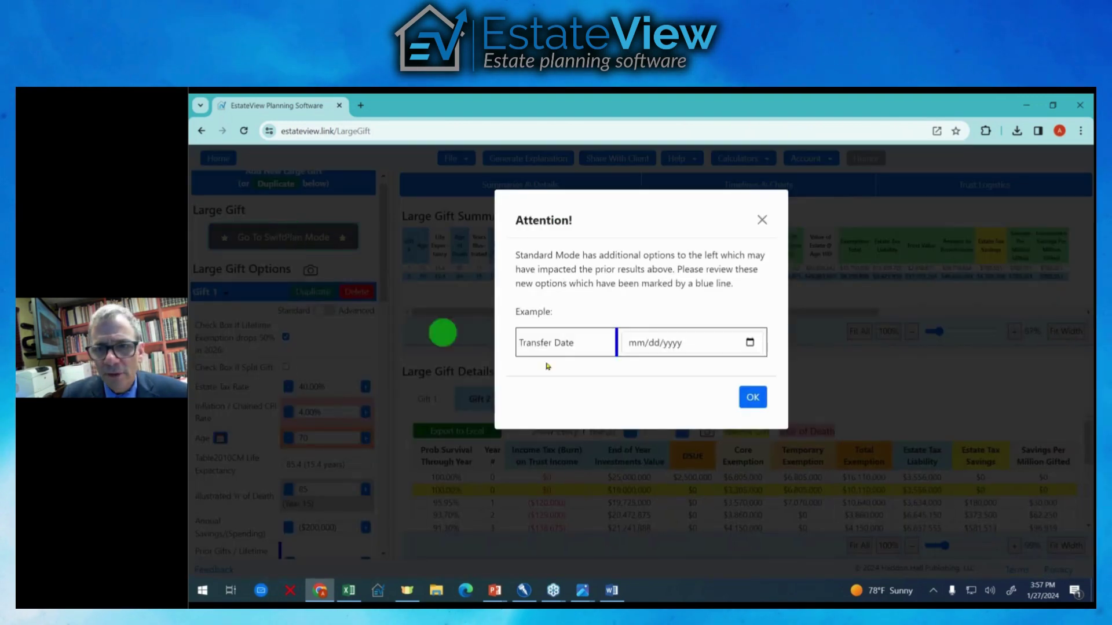
click(752, 398)
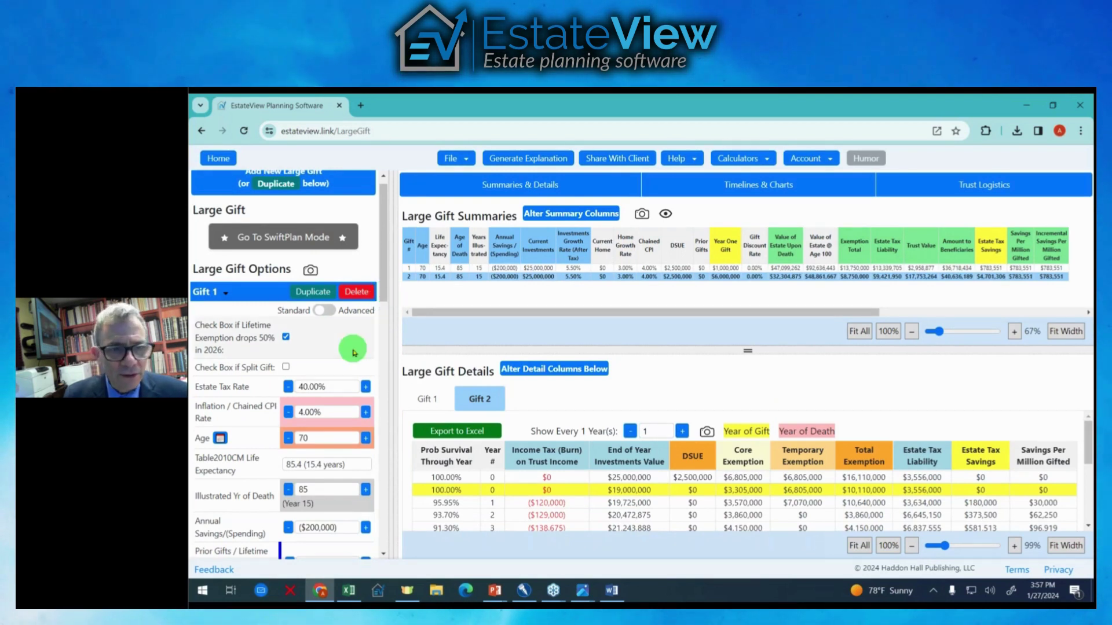
scroll(347, 353, down, 4)
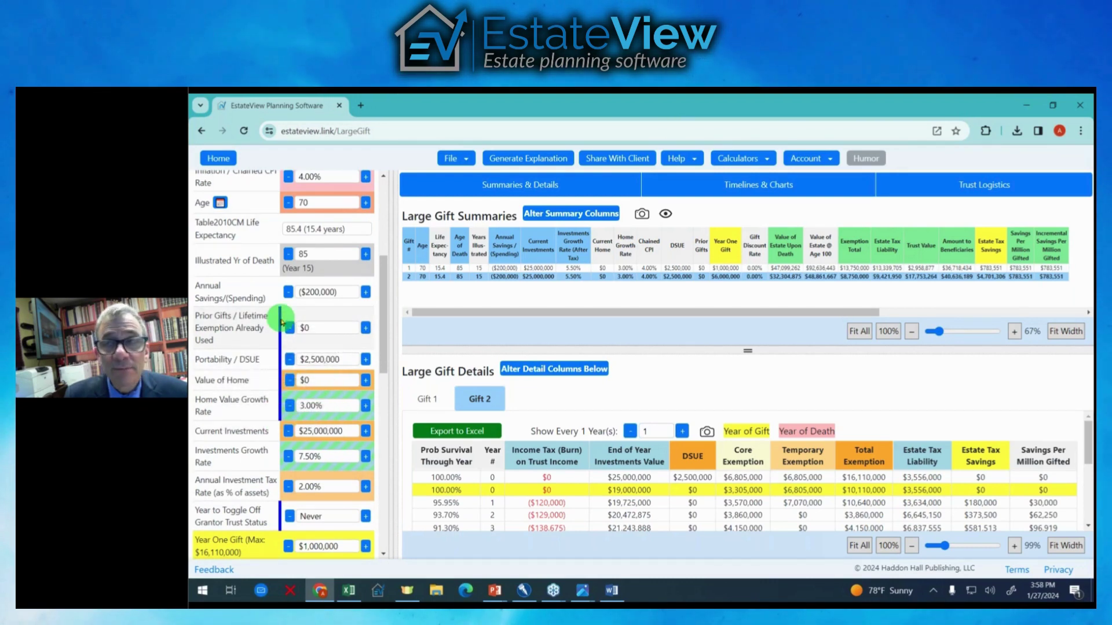
scroll(297, 450, down, 10)
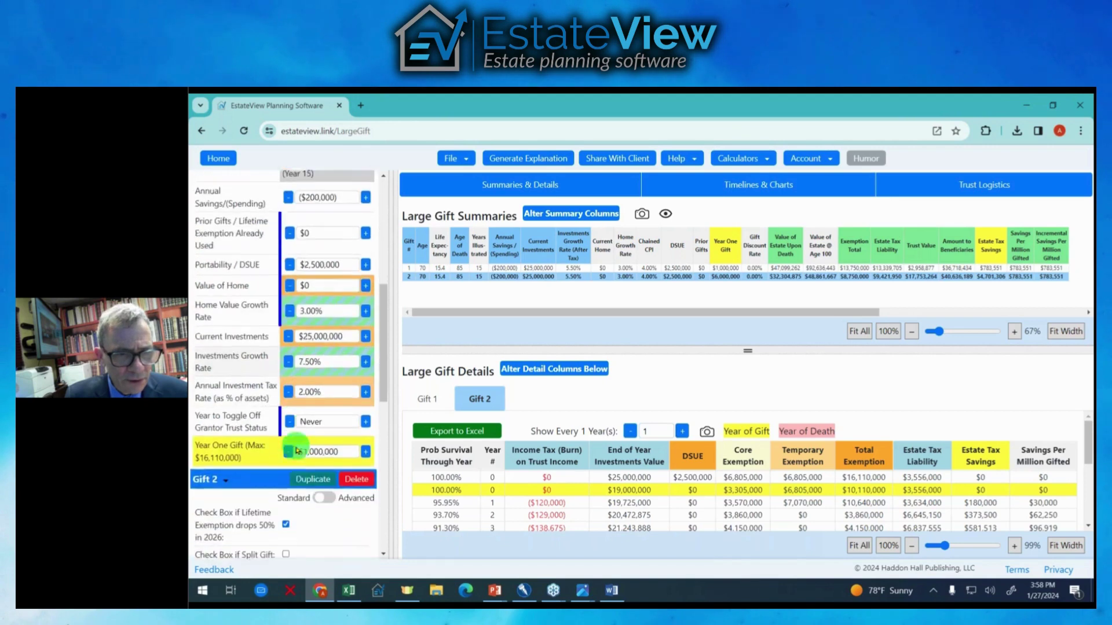
scroll(296, 443, up, 2)
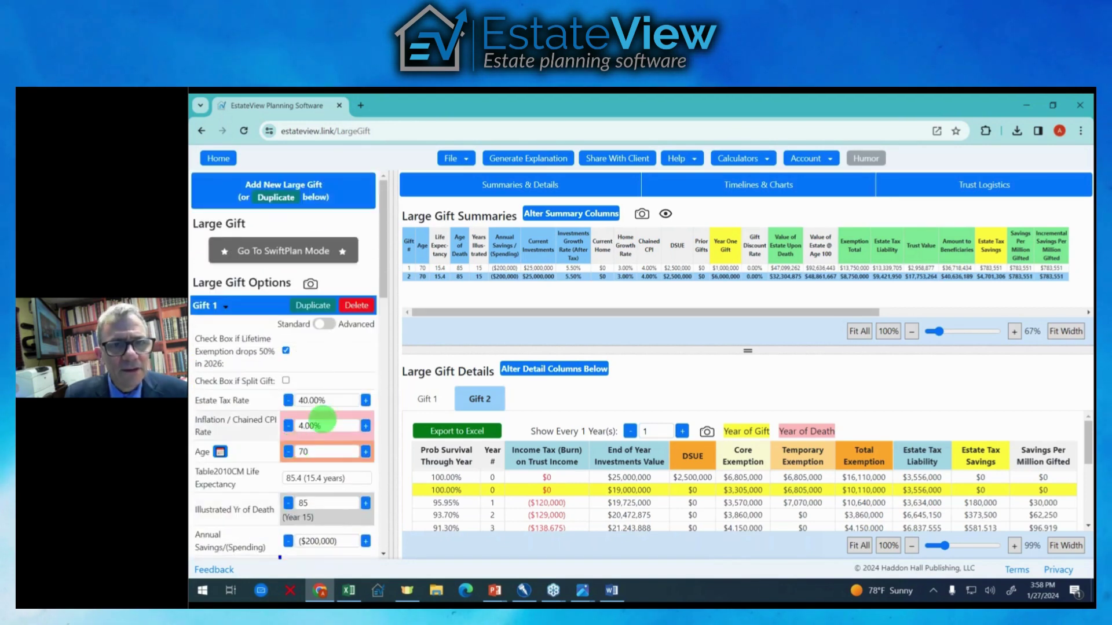
- Turn Gift 1's Advanced options on and back off to compare the input fields offered in each mode
click(328, 325)
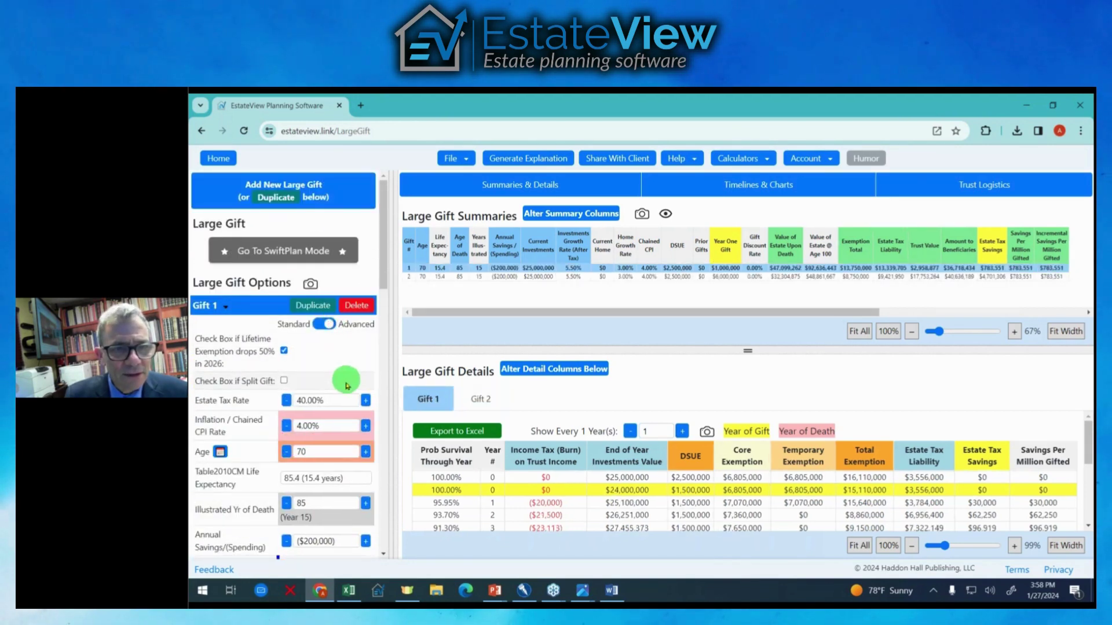
scroll(352, 382, down, 8)
scroll(351, 382, down, 2)
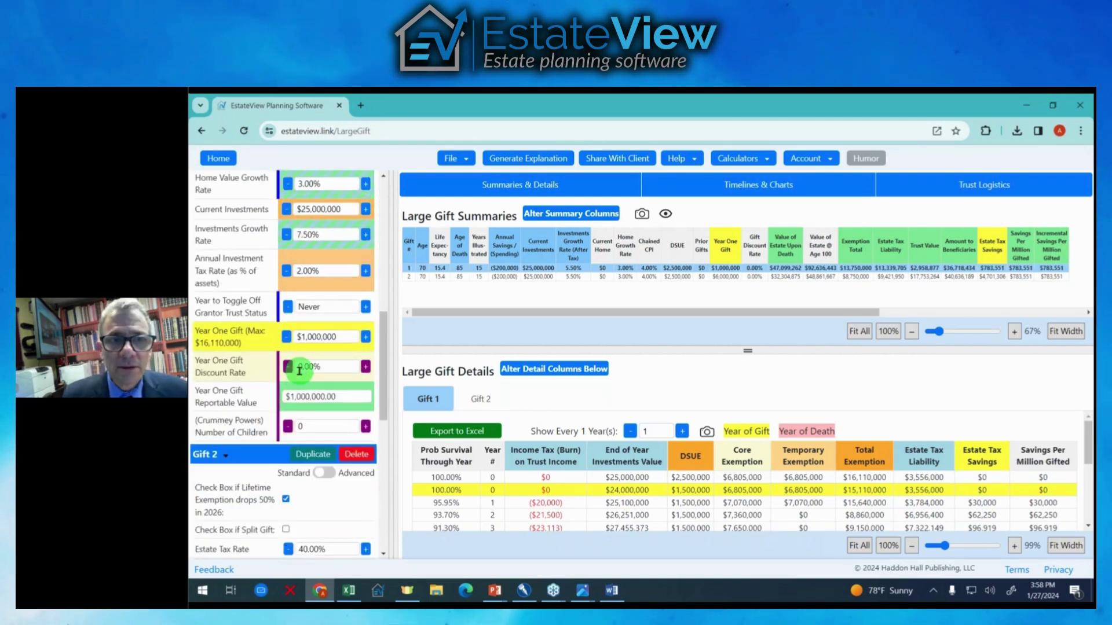
scroll(346, 384, up, 10)
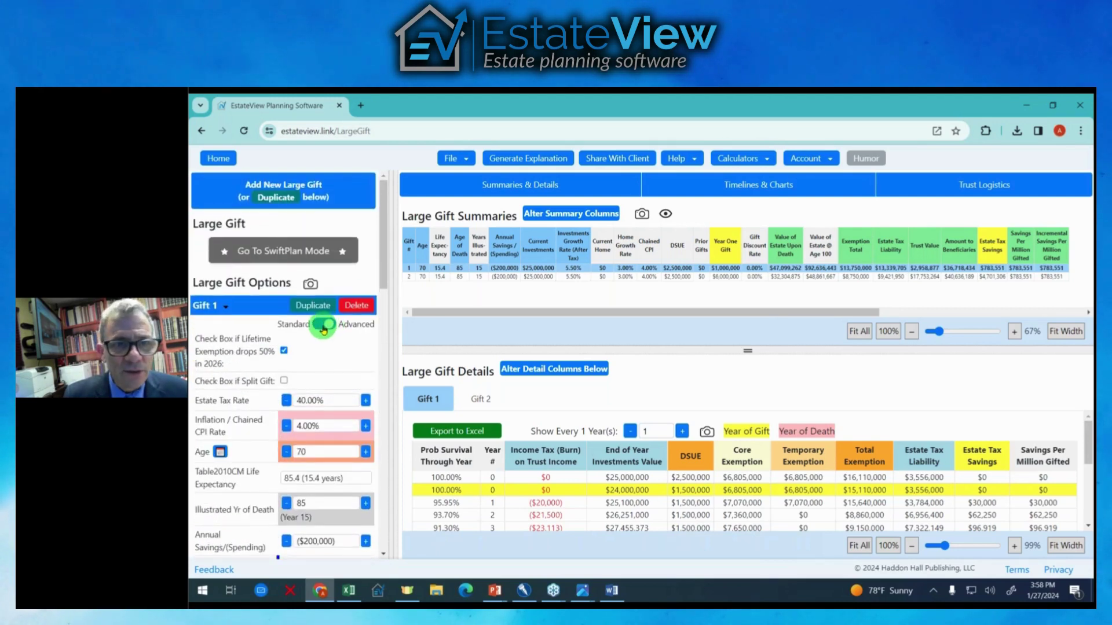
click(321, 327)
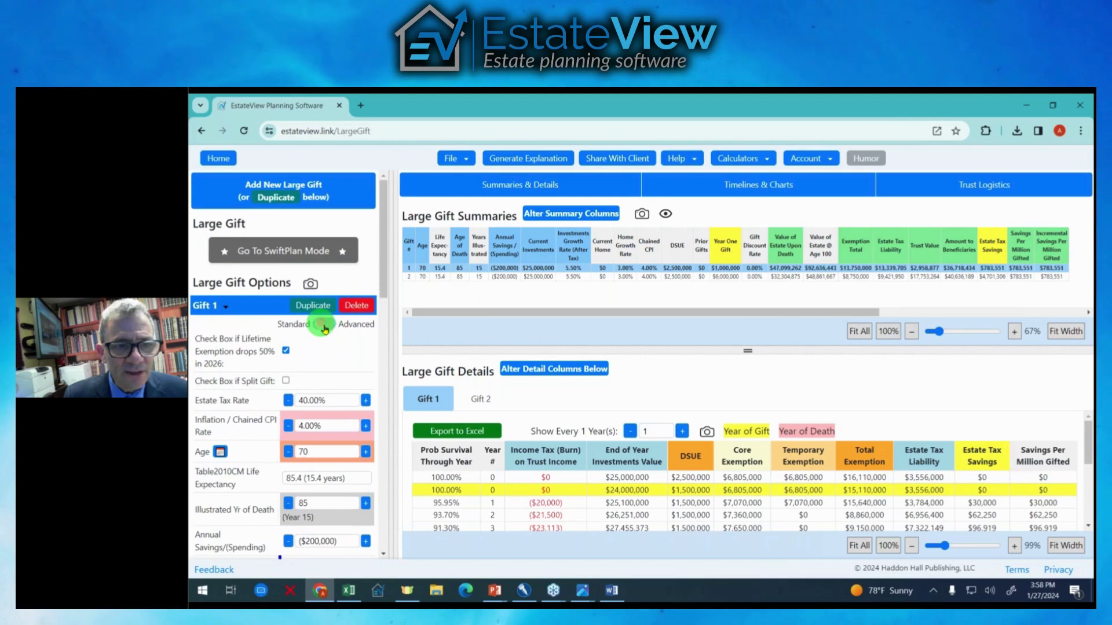
scroll(353, 348, down, 7)
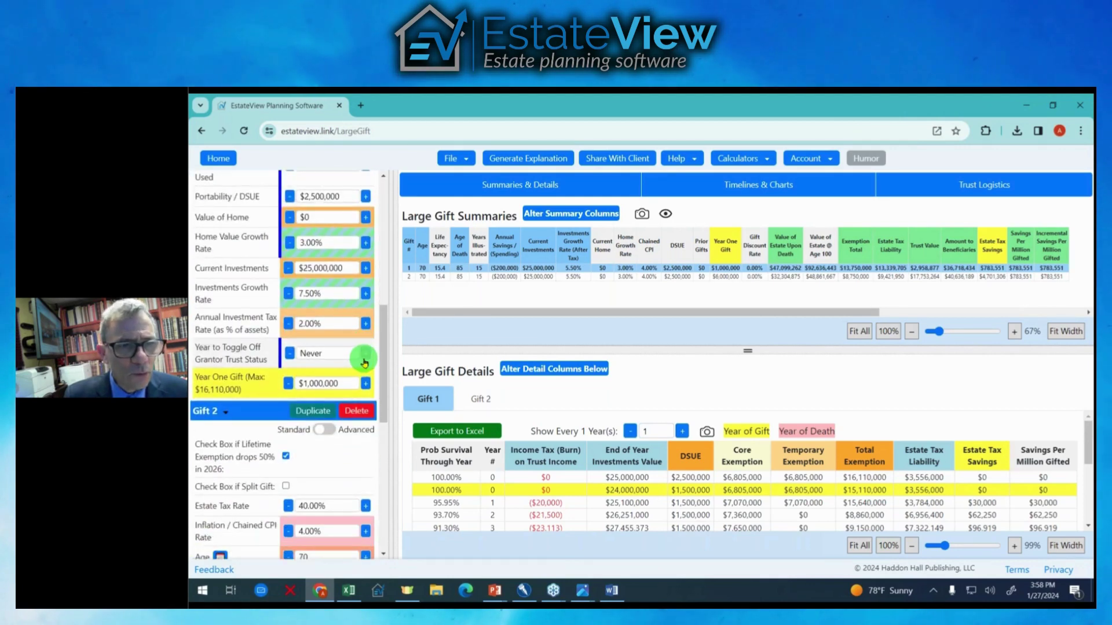
scroll(348, 347, up, 8)
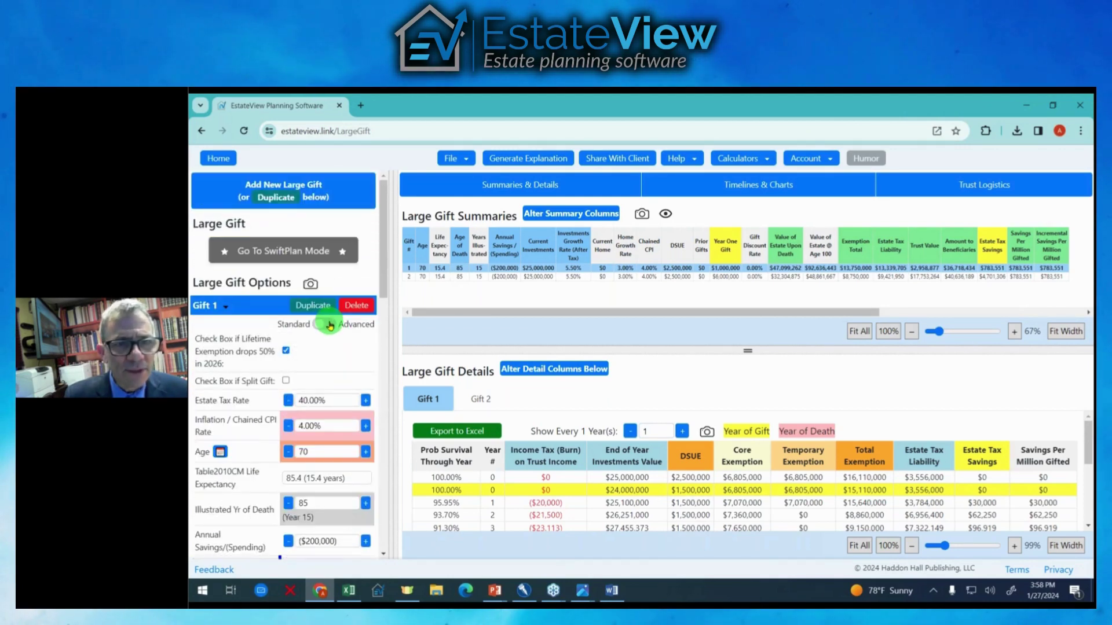
- Set Gift 1's options to Advanced and review the added discount rate, reportable value and Crummey powers fields
click(328, 325)
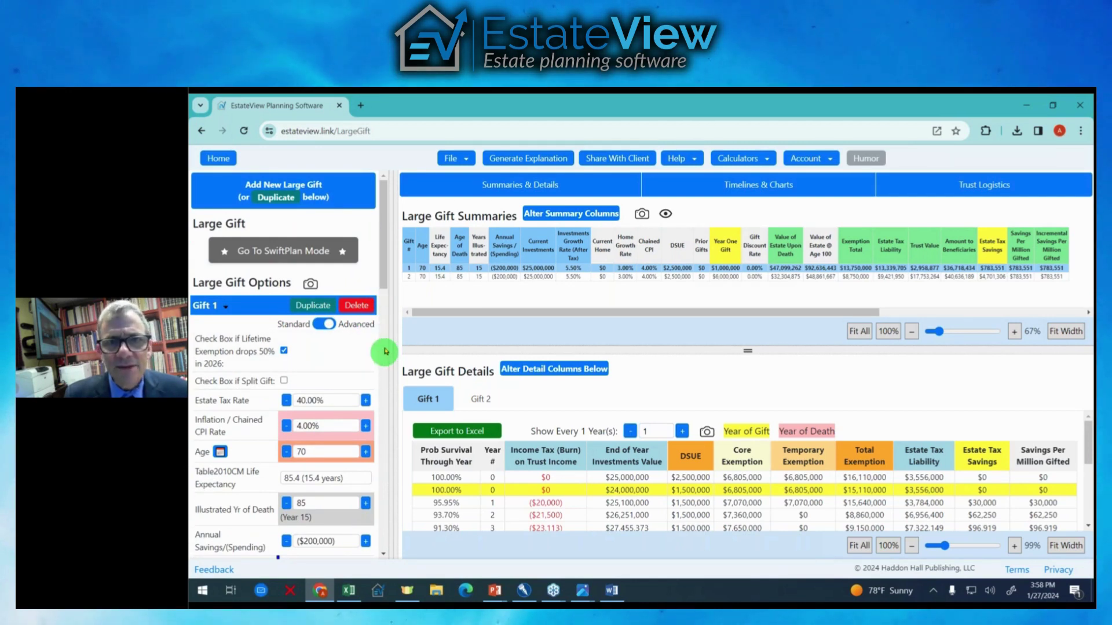
scroll(387, 329, down, 1)
scroll(387, 328, down, 5)
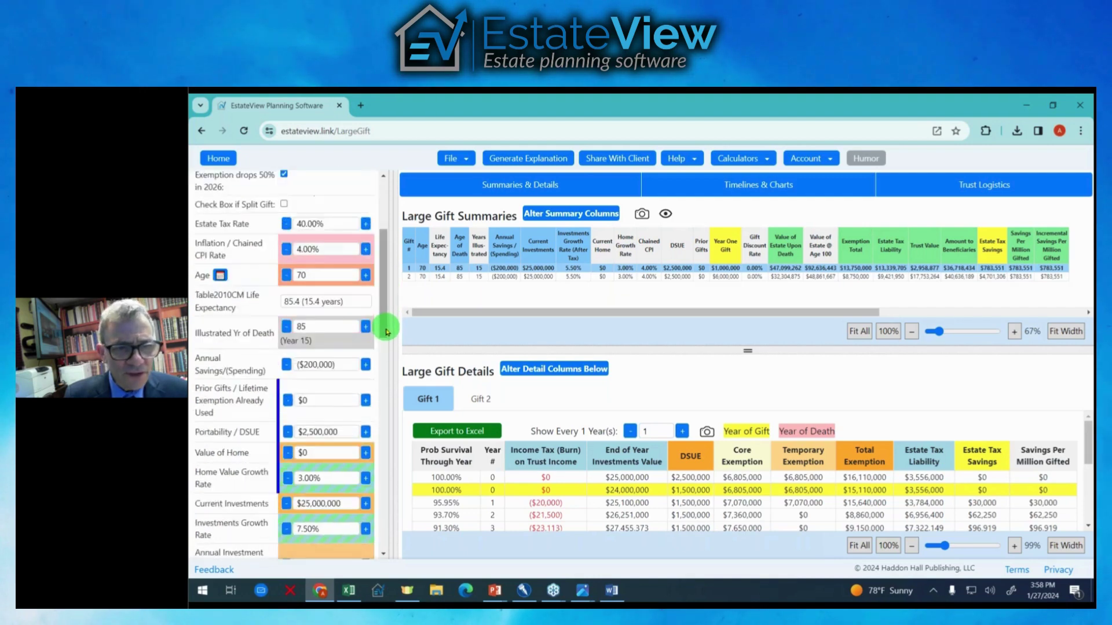
scroll(387, 334, down, 1)
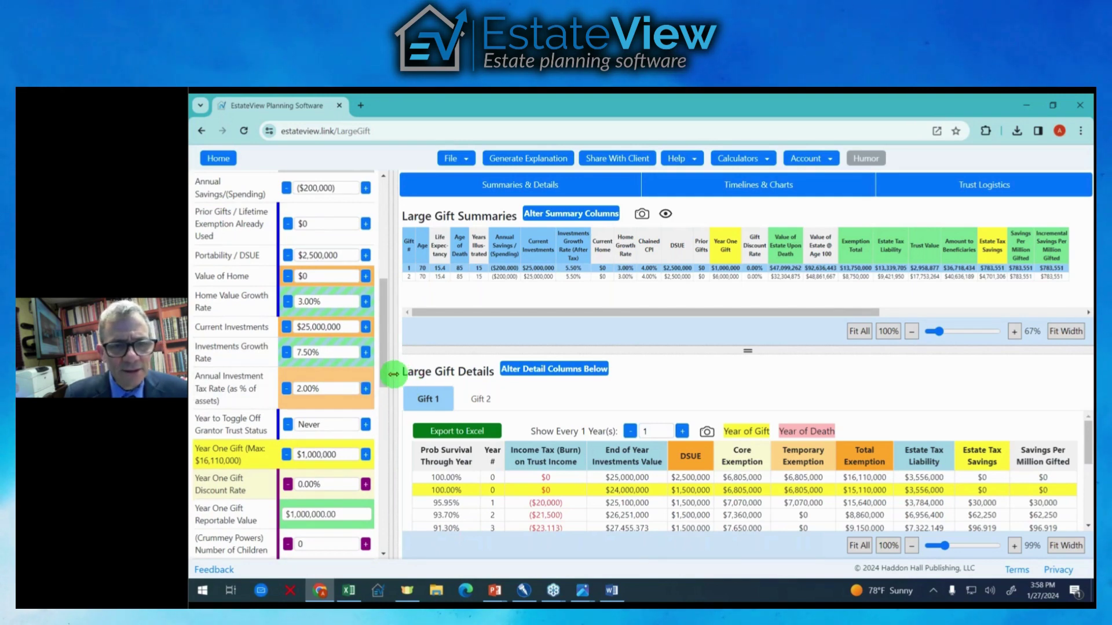
- Resize the panes so the Large Gift Details table fills the results area with Gift 1's inputs fully readable beside it
drag(389, 373, 312, 372)
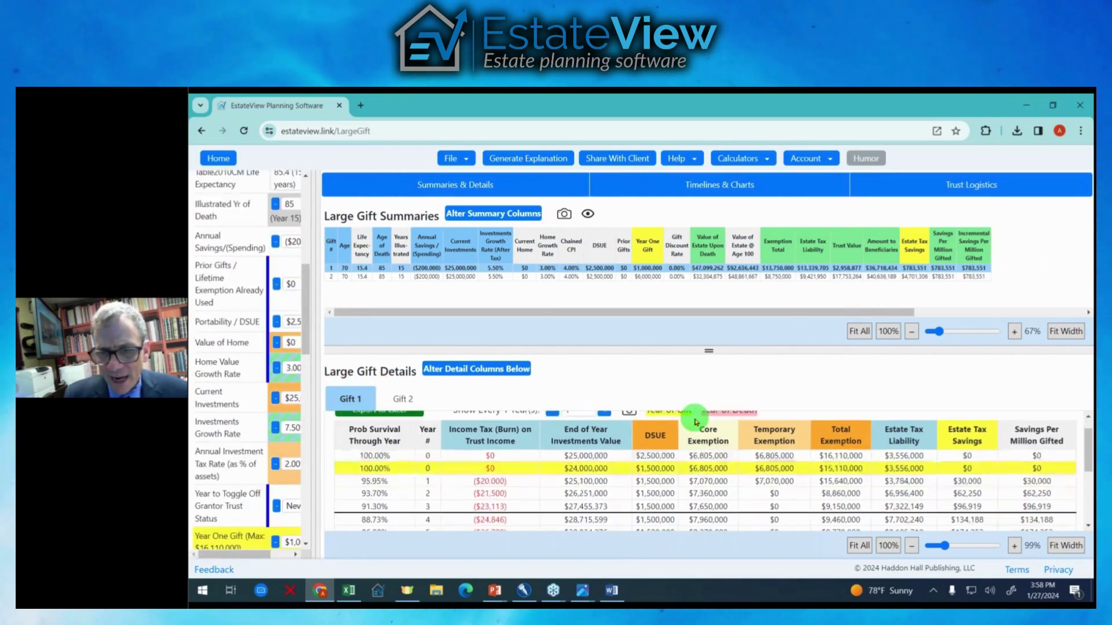
drag(710, 353, 703, 187)
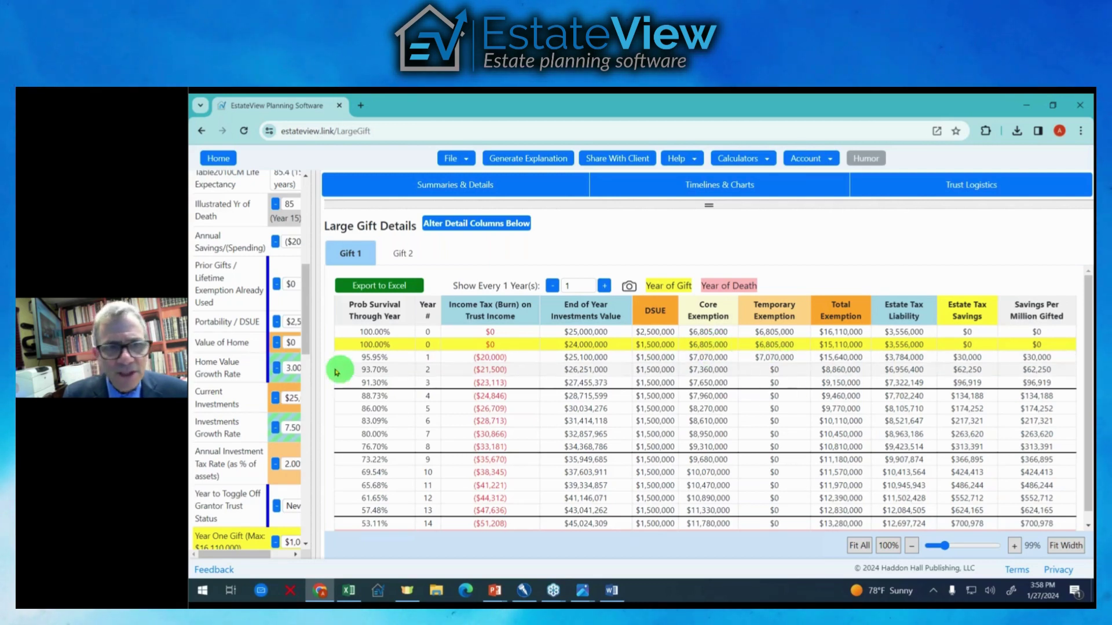
drag(317, 350, 440, 343)
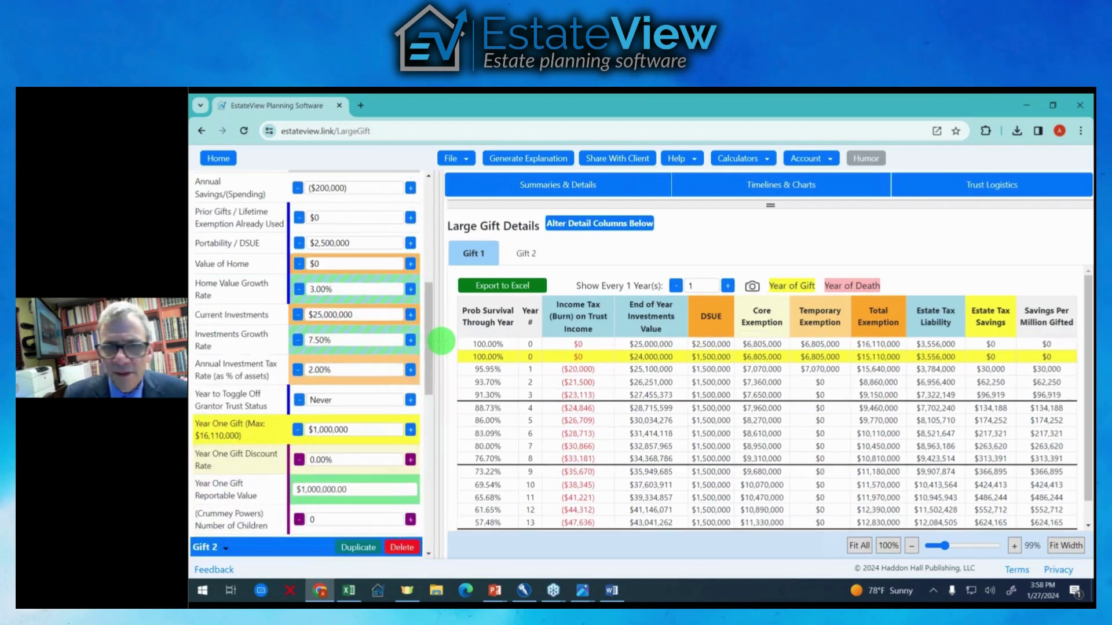
- Step Gift 1's Year One Gift up in $1,000,000 increments to $11,000,000 and settle it at $10,000,000
click(411, 423)
click(411, 422)
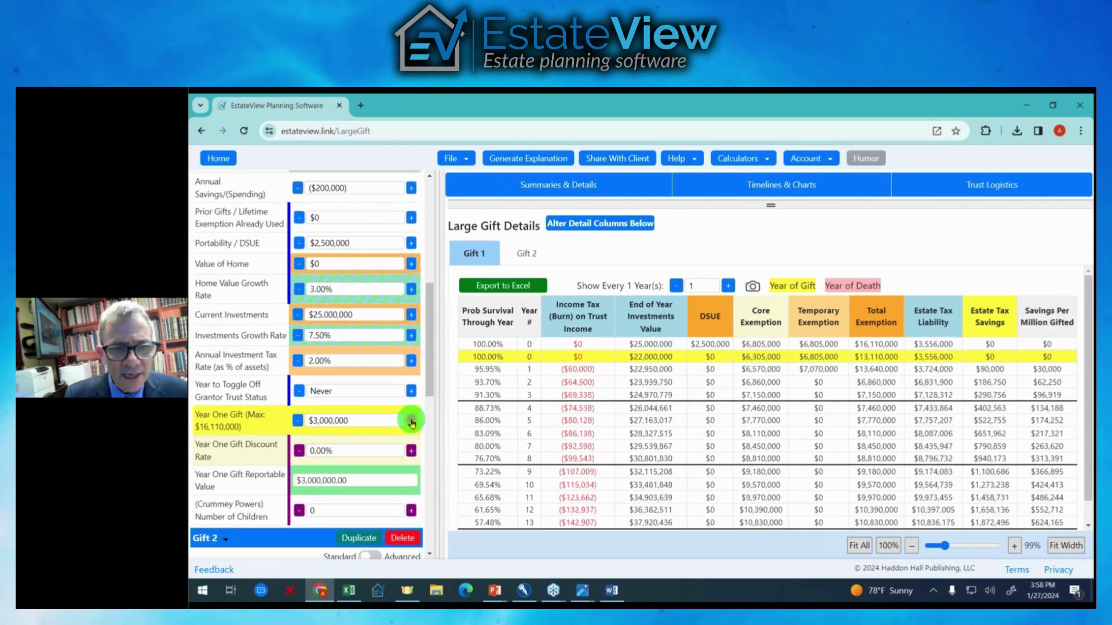
click(411, 423)
click(411, 422)
click(411, 422)
click(411, 422)
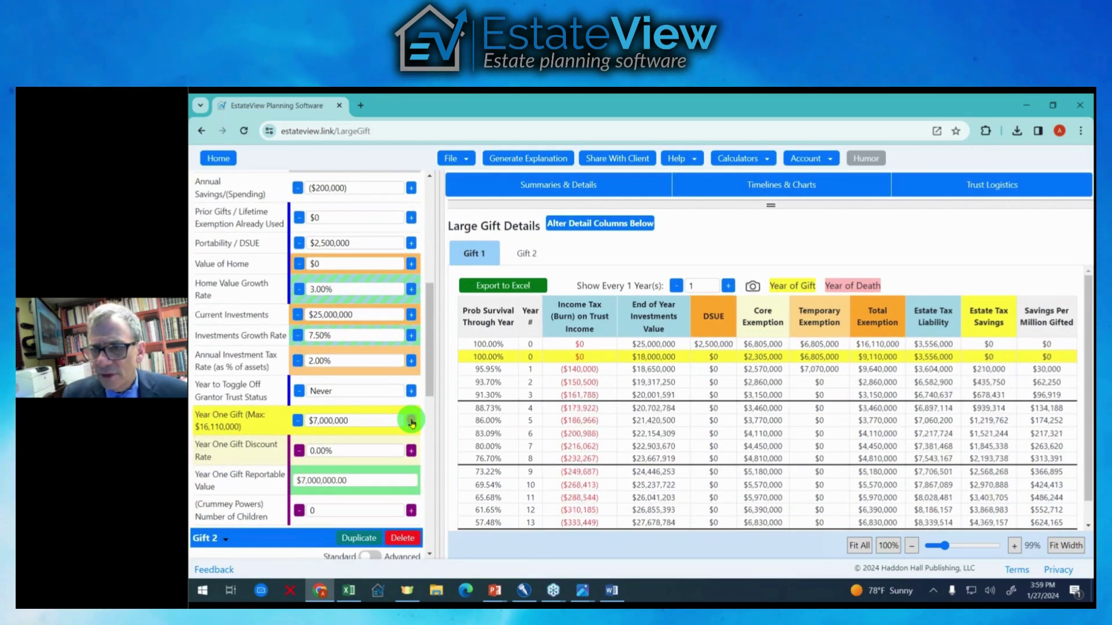
click(411, 422)
click(411, 422)
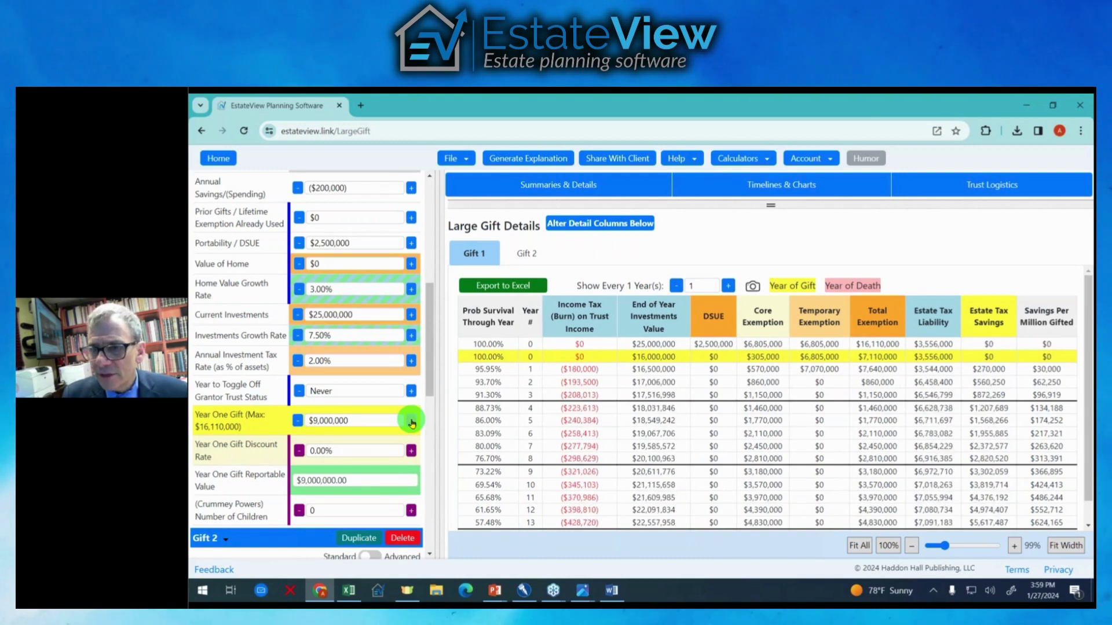
click(411, 422)
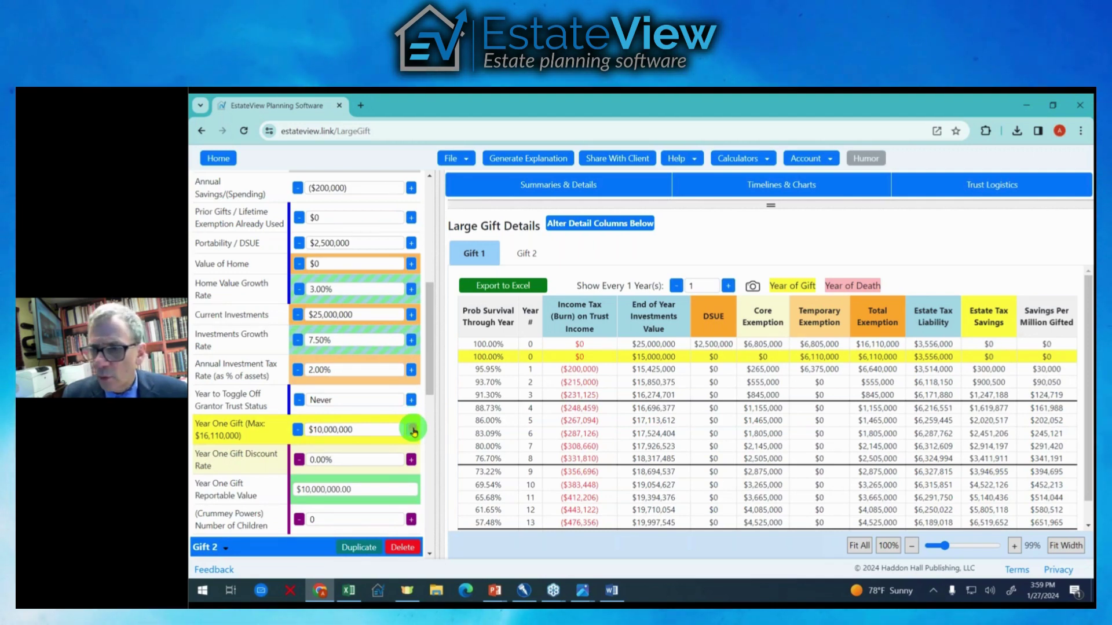
click(411, 430)
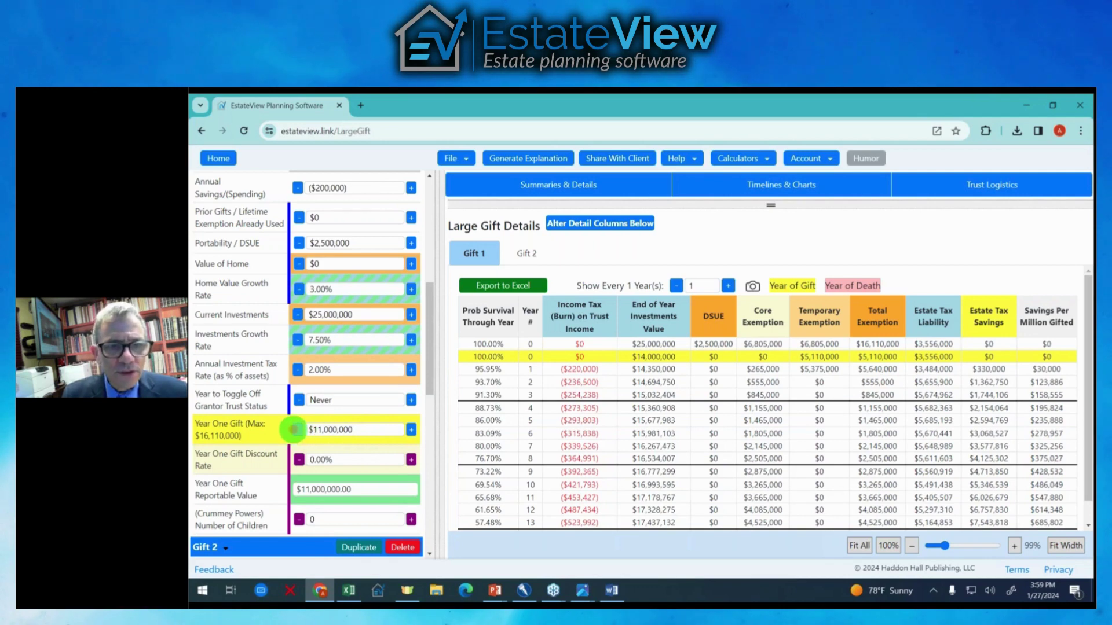
click(297, 429)
- Shrink the inputs pane and bring the Large Gift Summaries table back above the details to compare both gifts
drag(443, 345, 231, 365)
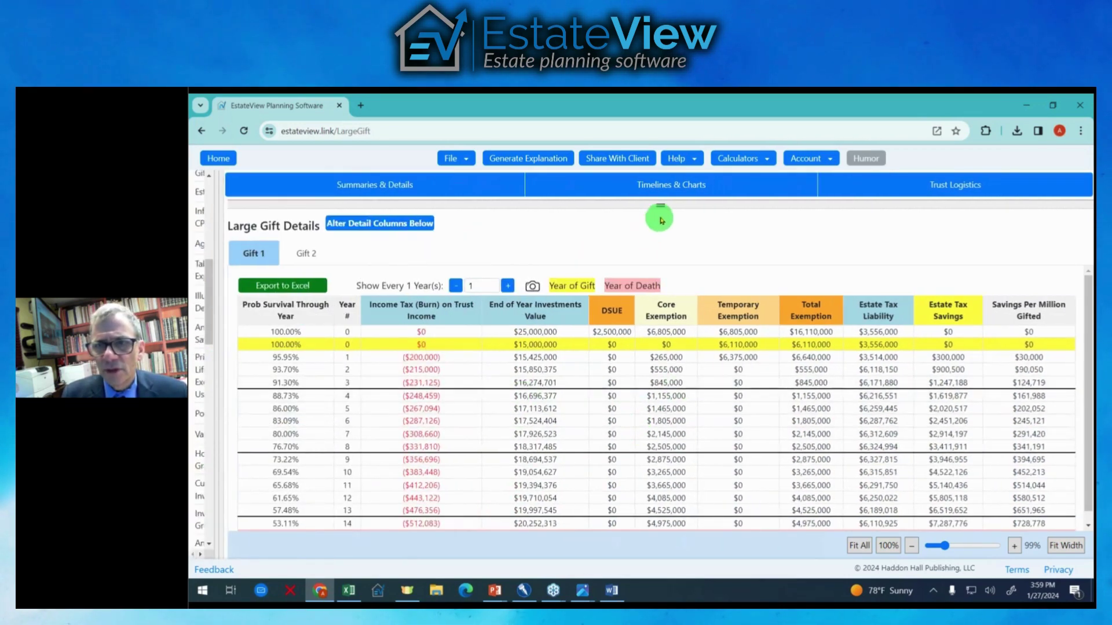
drag(660, 206, 709, 313)
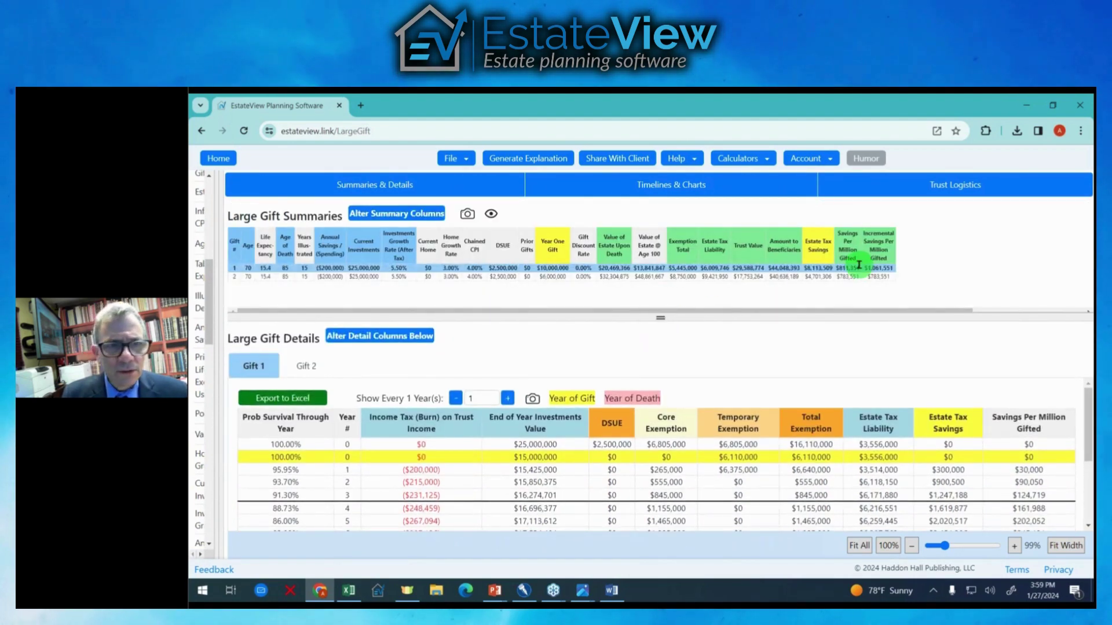
- Open the Trust Logistics diagram for Gift 1 and set its zoom to 67%
click(911, 192)
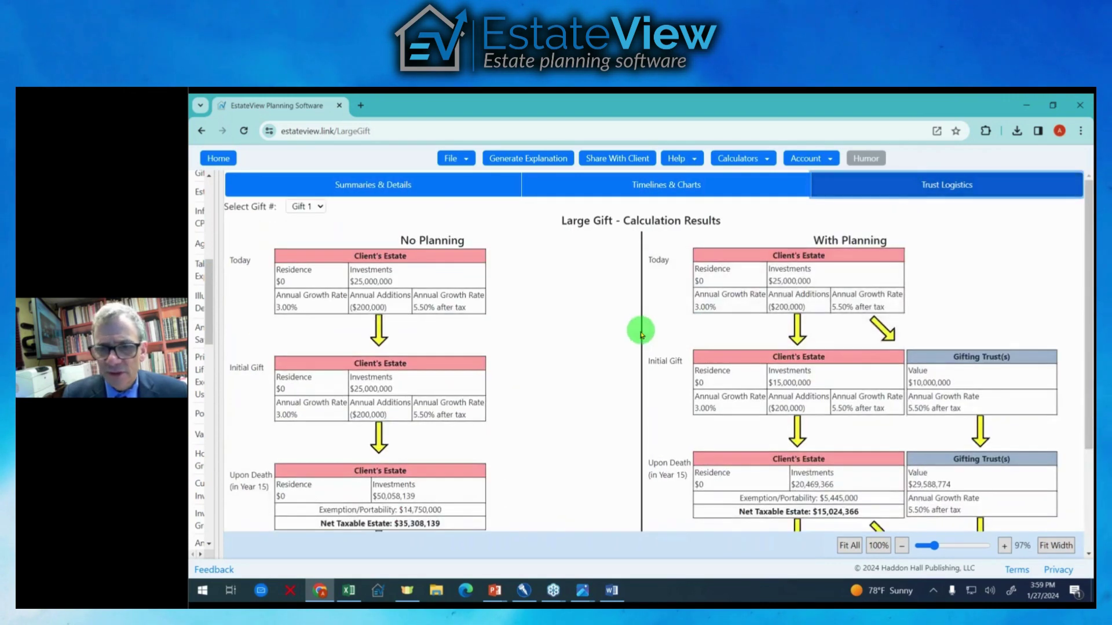
scroll(640, 325, down, 3)
scroll(649, 335, up, 2)
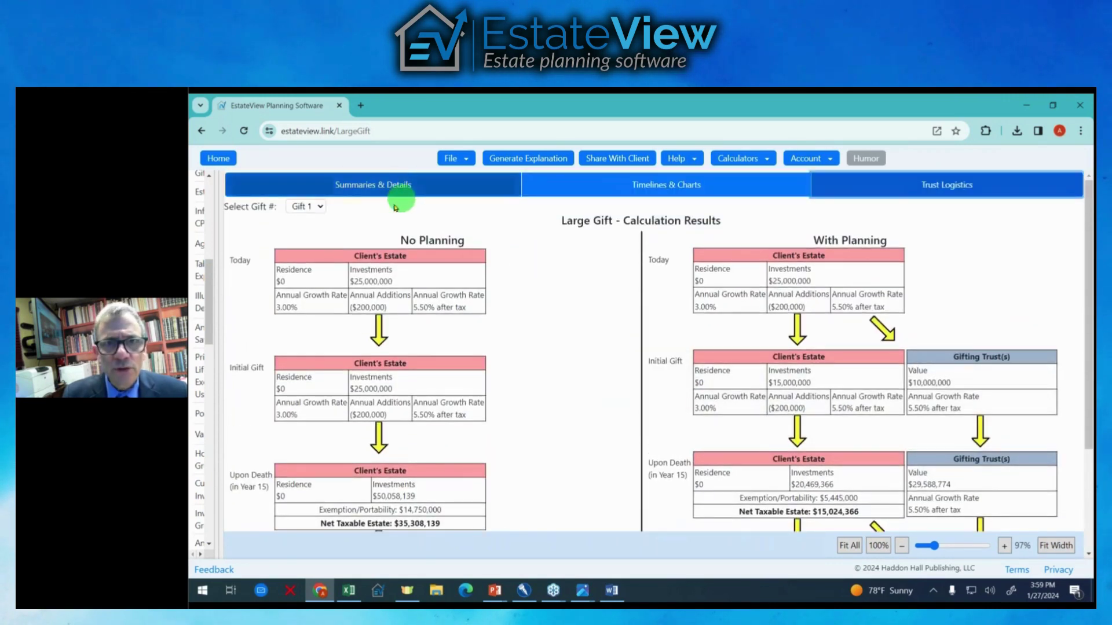
click(318, 207)
click(313, 219)
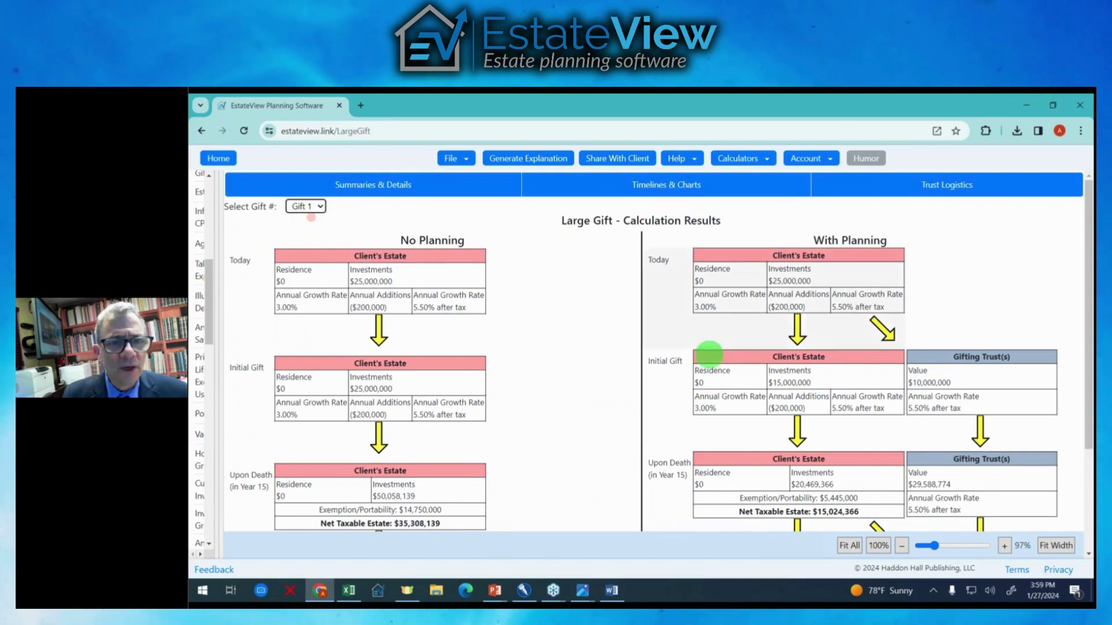
click(1047, 547)
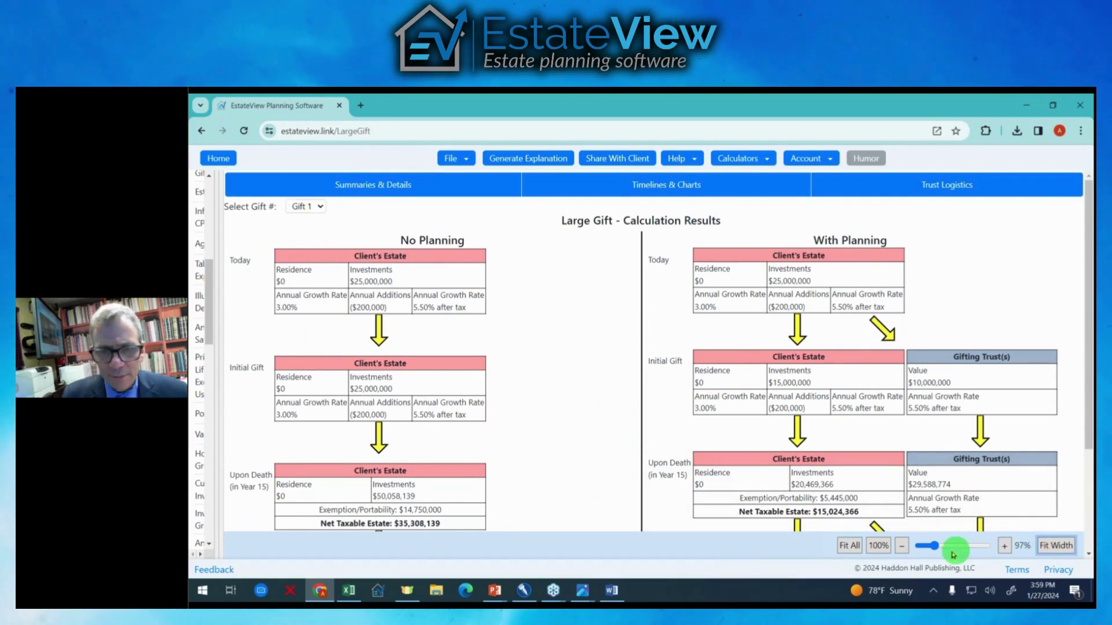
drag(928, 549, 924, 546)
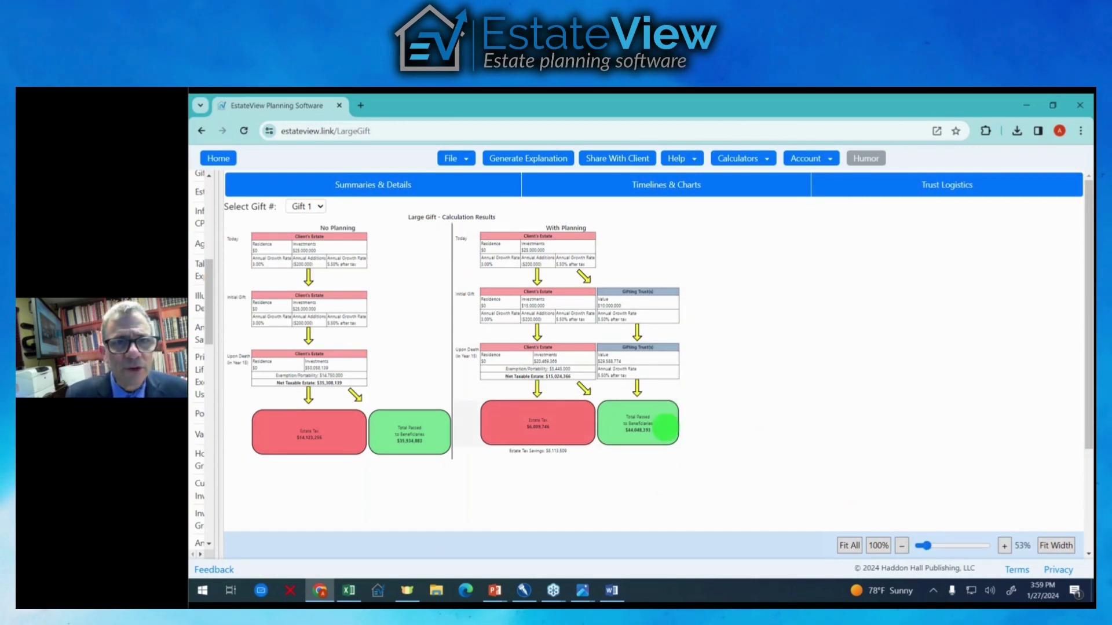
click(1001, 546)
click(1001, 546)
click(1002, 546)
click(1002, 546)
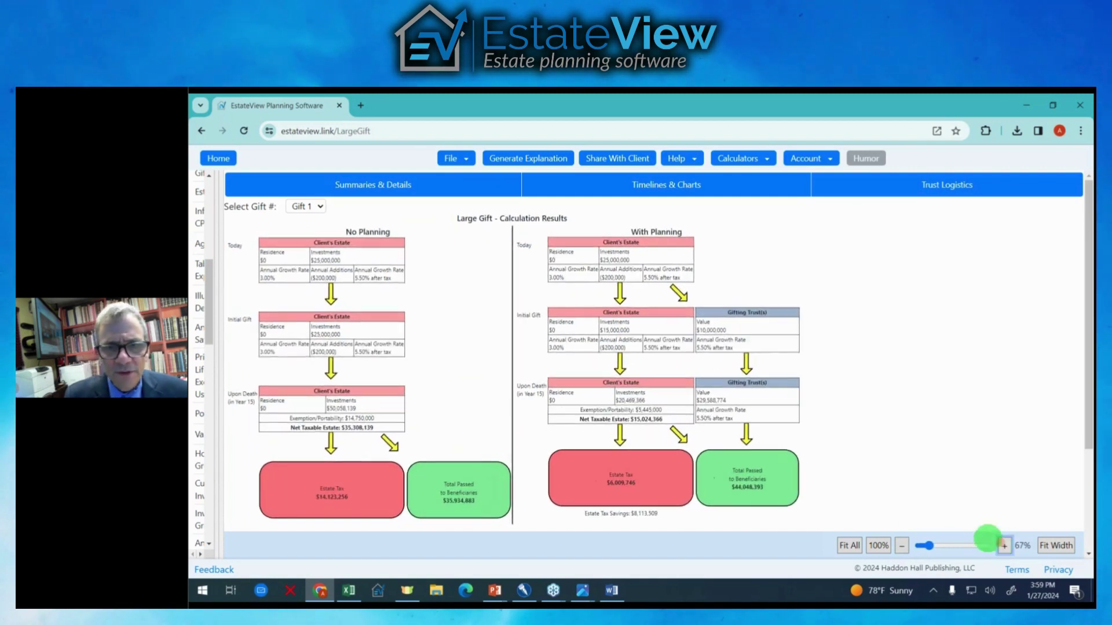
- Show the Trust Logistics diagram for Gift 2 and set its zoom to 75%
click(317, 207)
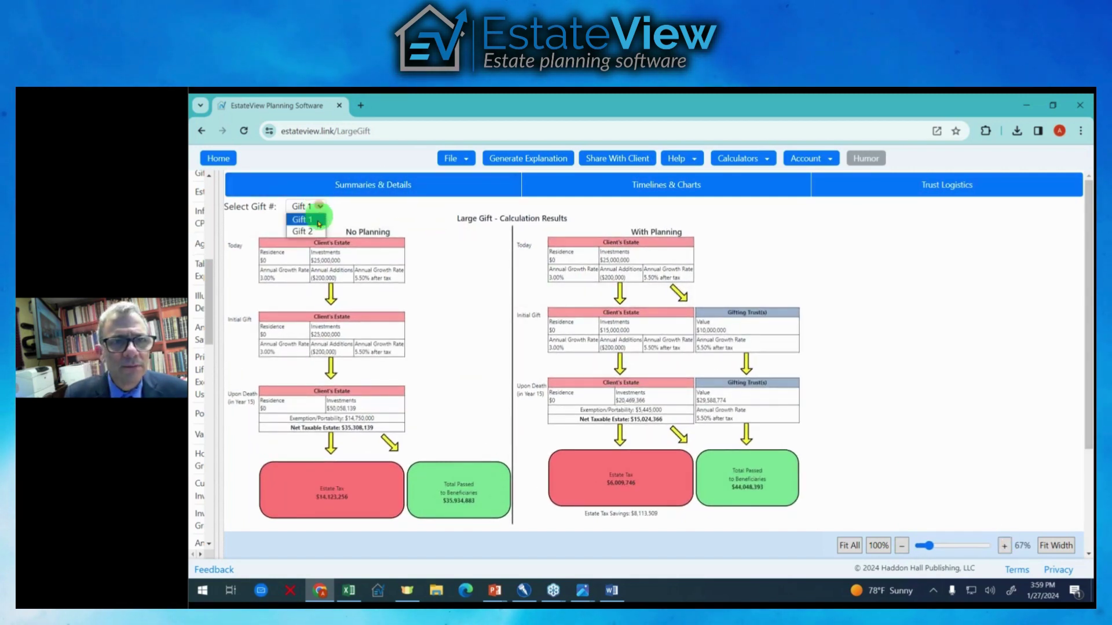
click(313, 231)
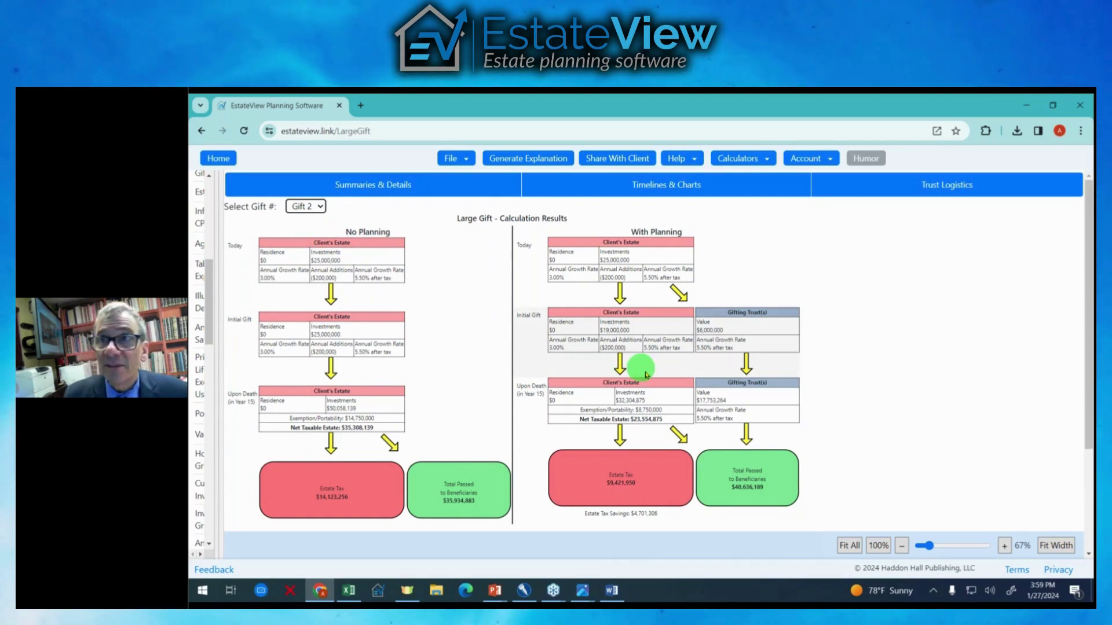
click(852, 550)
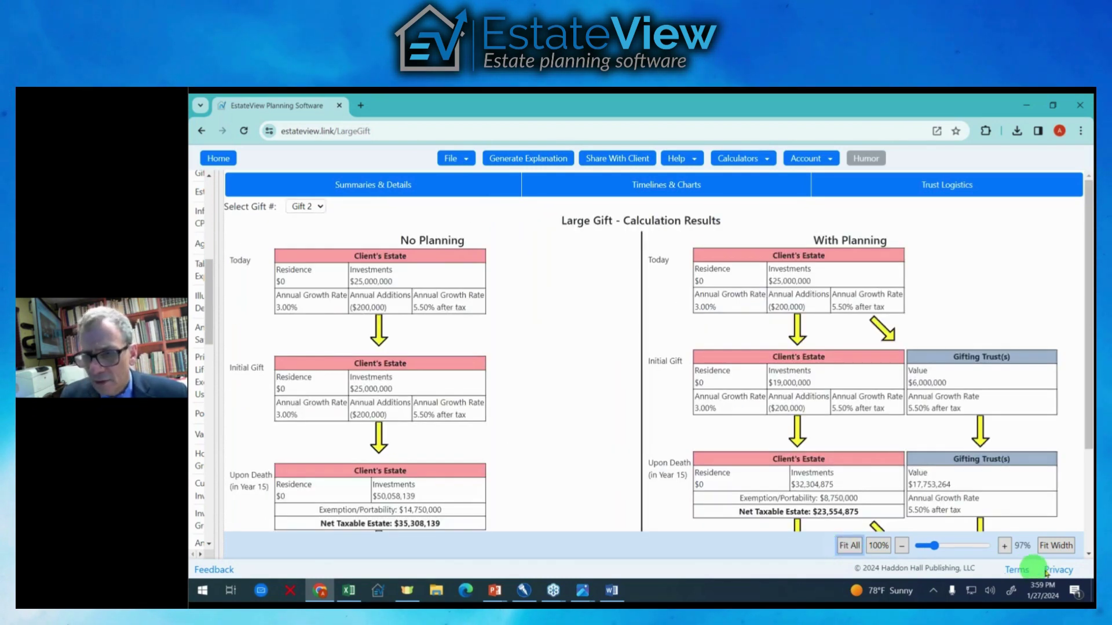
click(1055, 545)
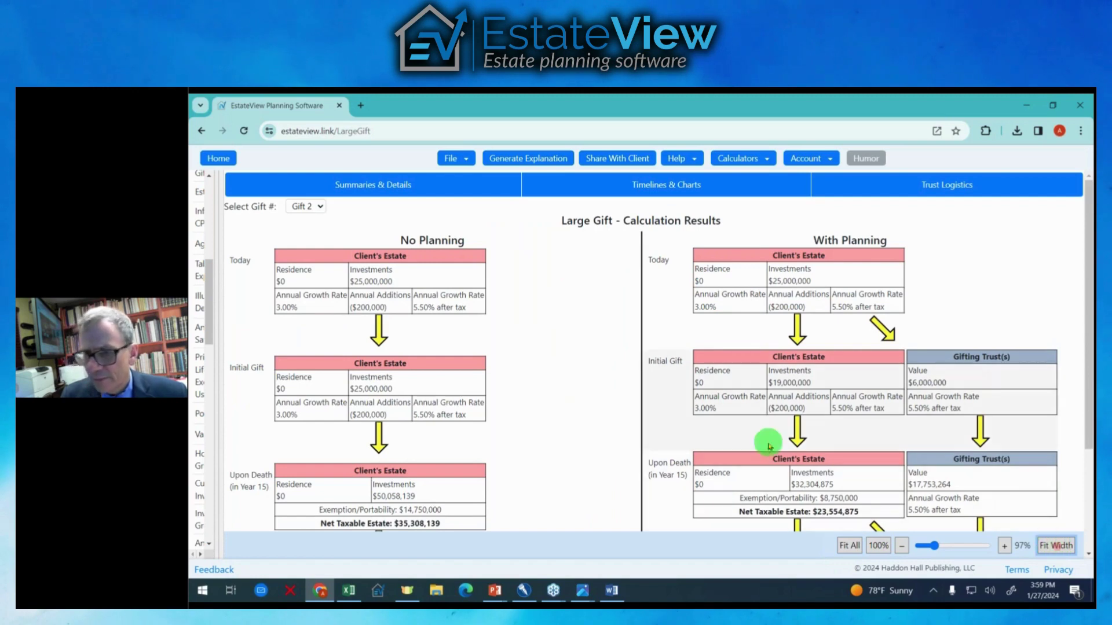
click(901, 546)
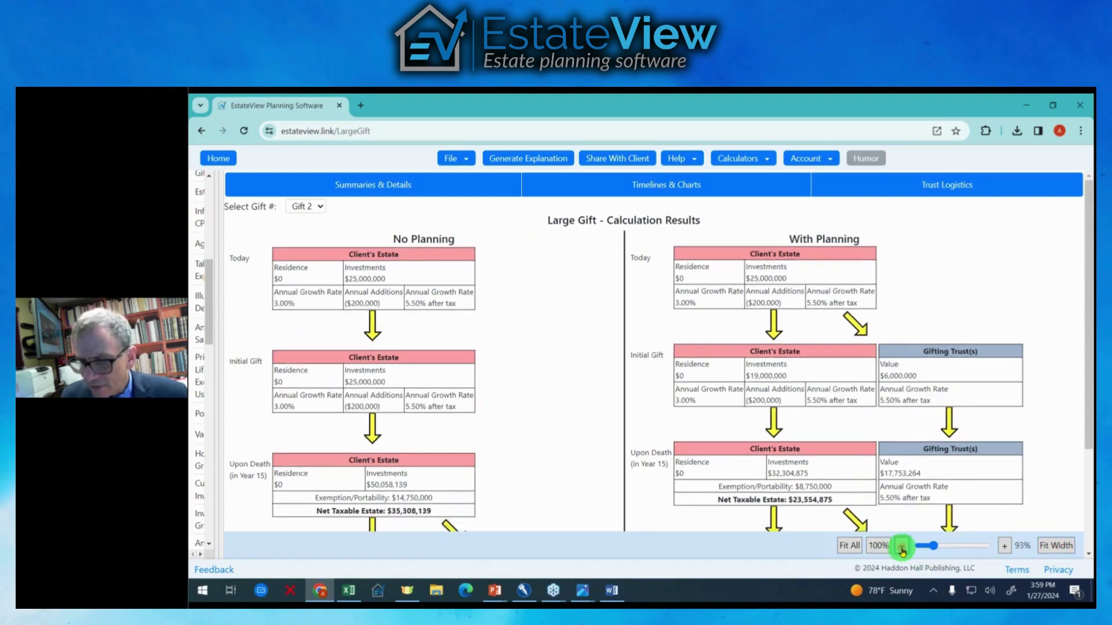
click(902, 549)
click(902, 548)
click(901, 548)
click(902, 548)
click(902, 548)
click(901, 548)
click(901, 548)
click(901, 548)
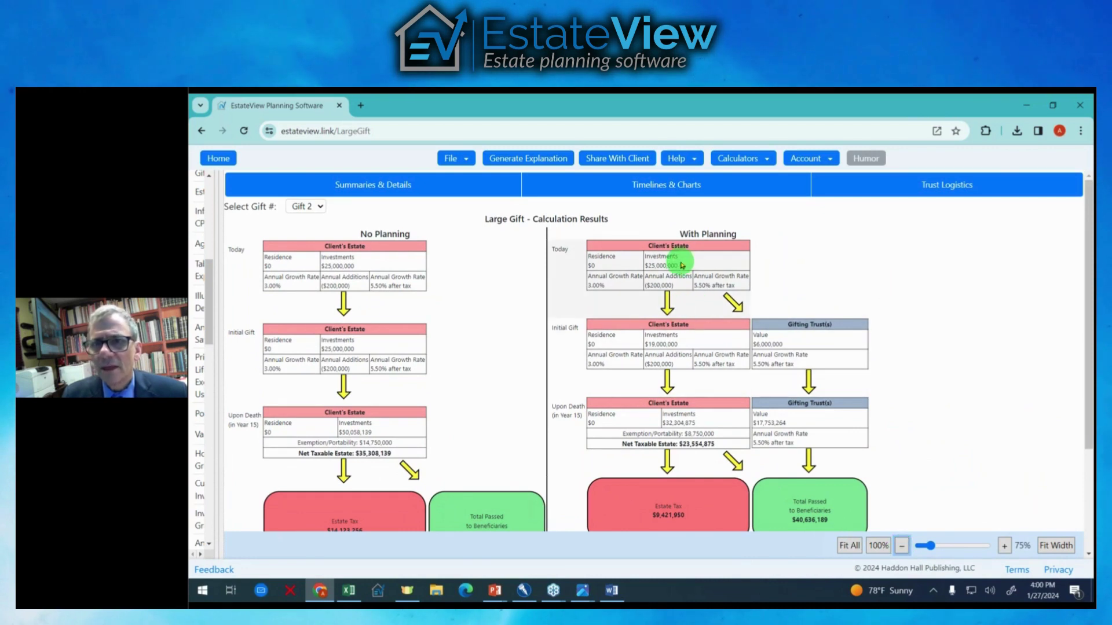
- Display the Timeline chart for Gift 1 and widen the inputs pane so its fields are readable alongside the chart
click(682, 195)
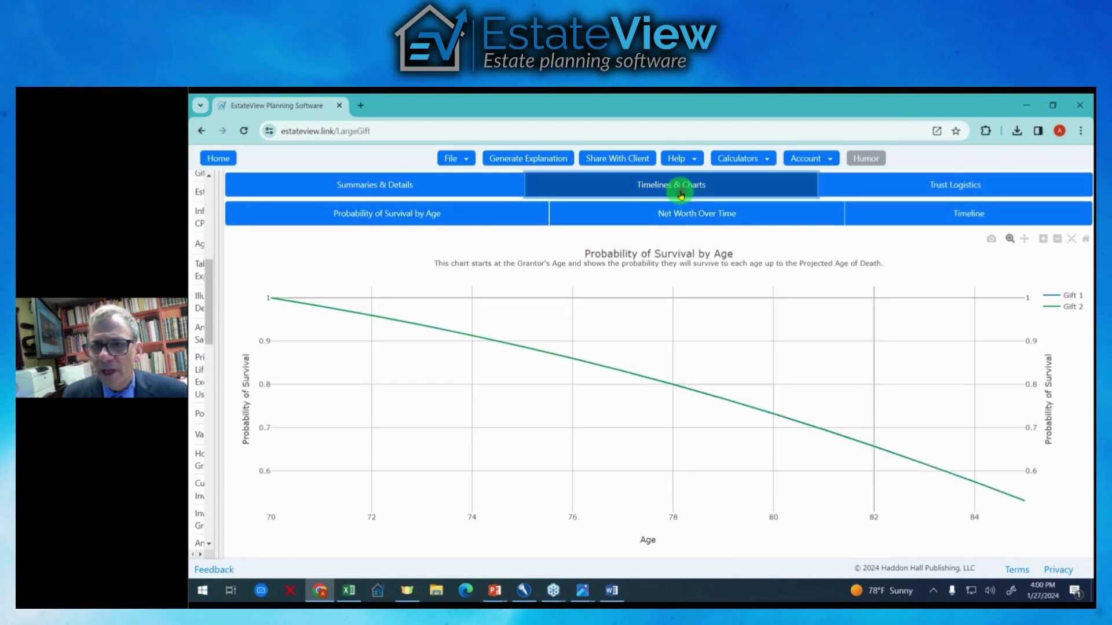
click(877, 219)
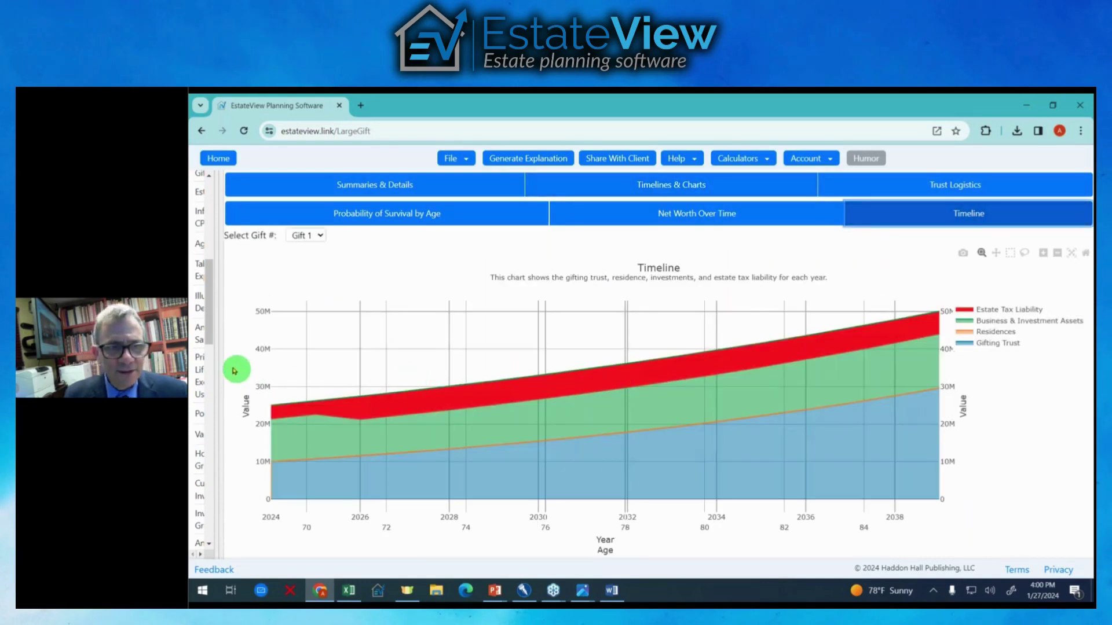
drag(234, 371, 442, 339)
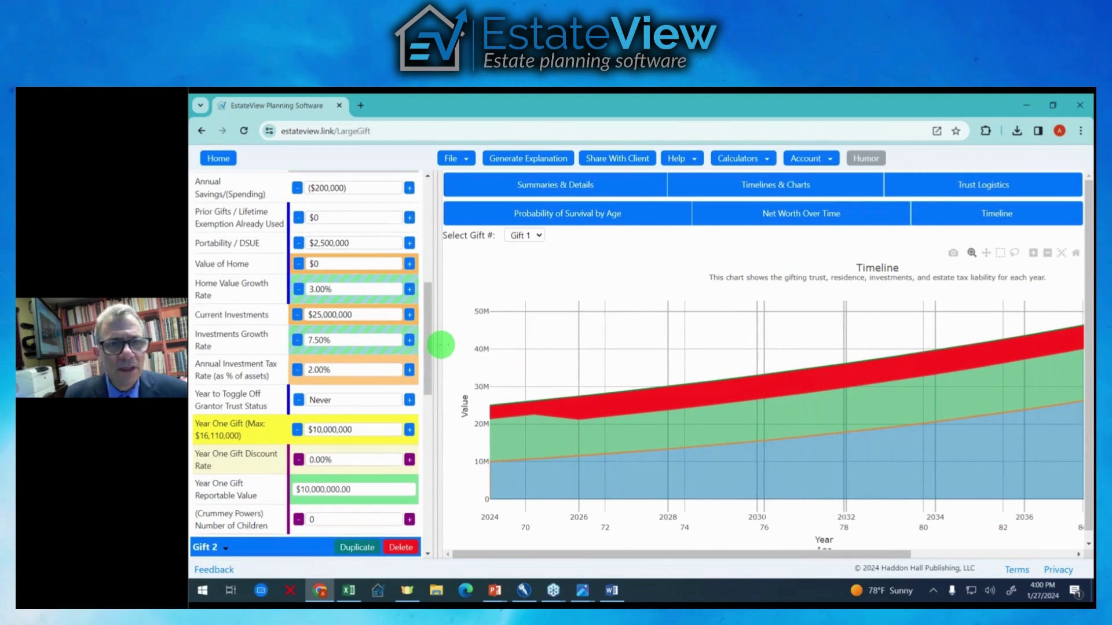
scroll(415, 348, down, 3)
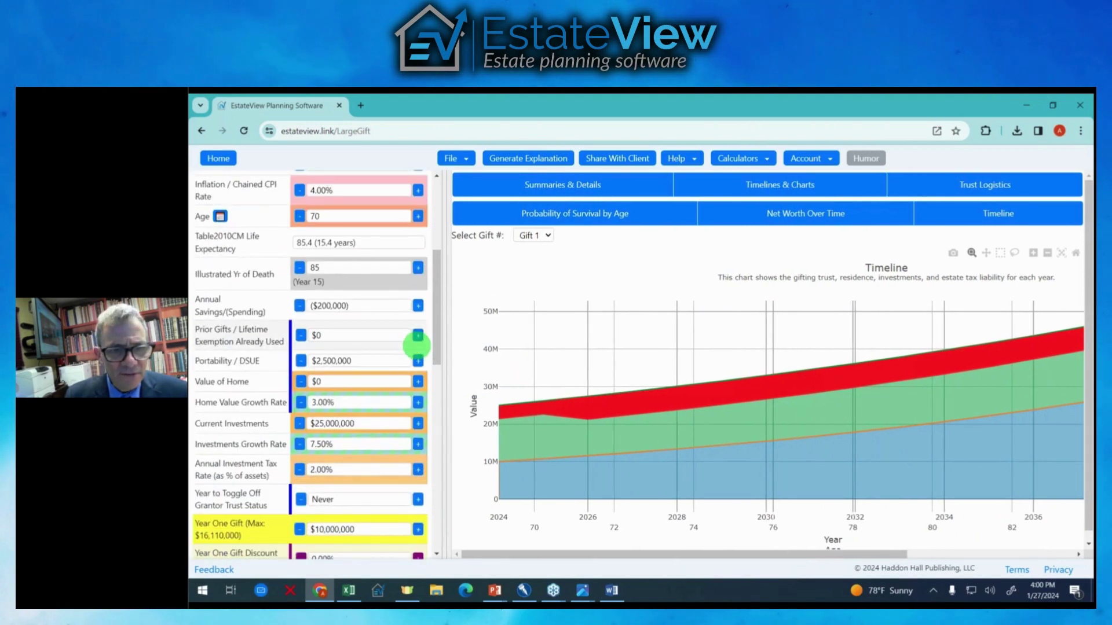
- Raise Gift 1's Year One Gift to $16,000,000 to see its effect on the Timeline chart
scroll(417, 348, down, 2)
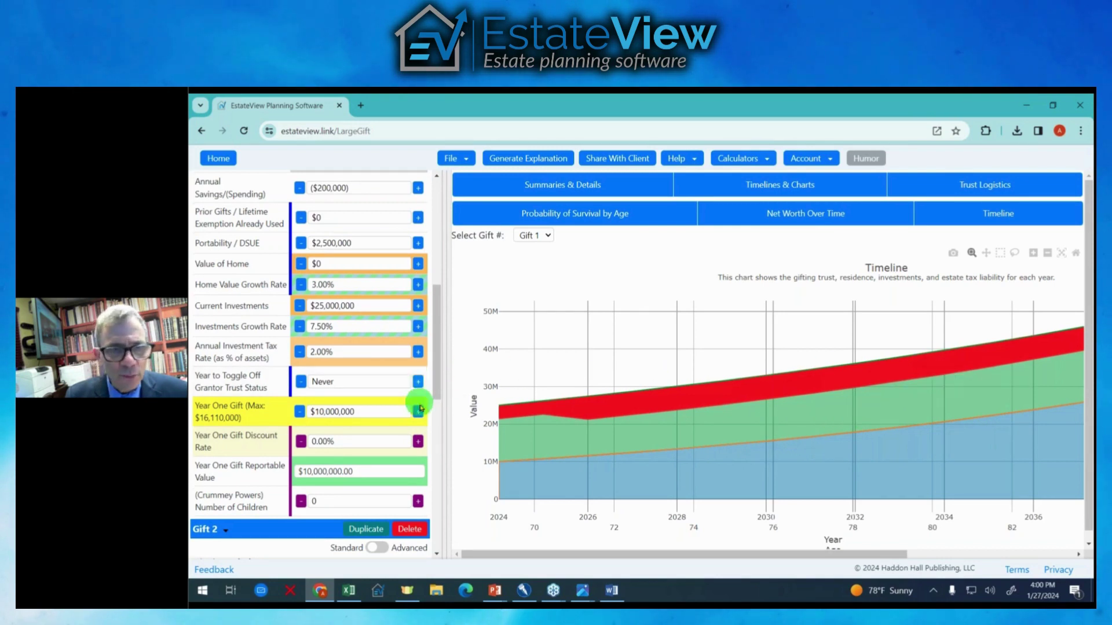
click(419, 414)
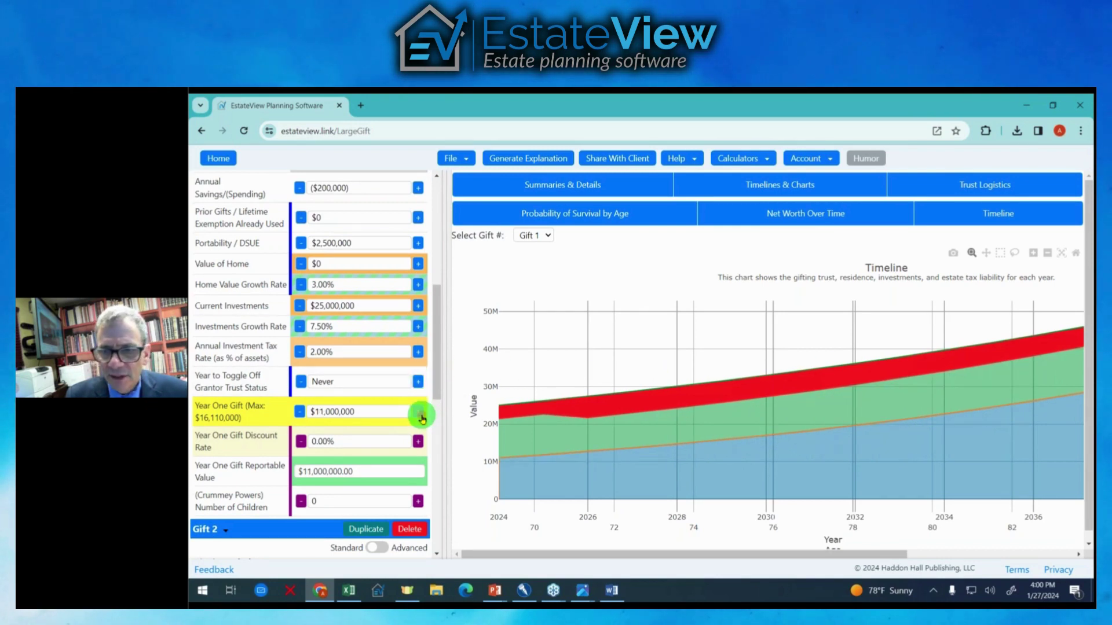
double_click(419, 414)
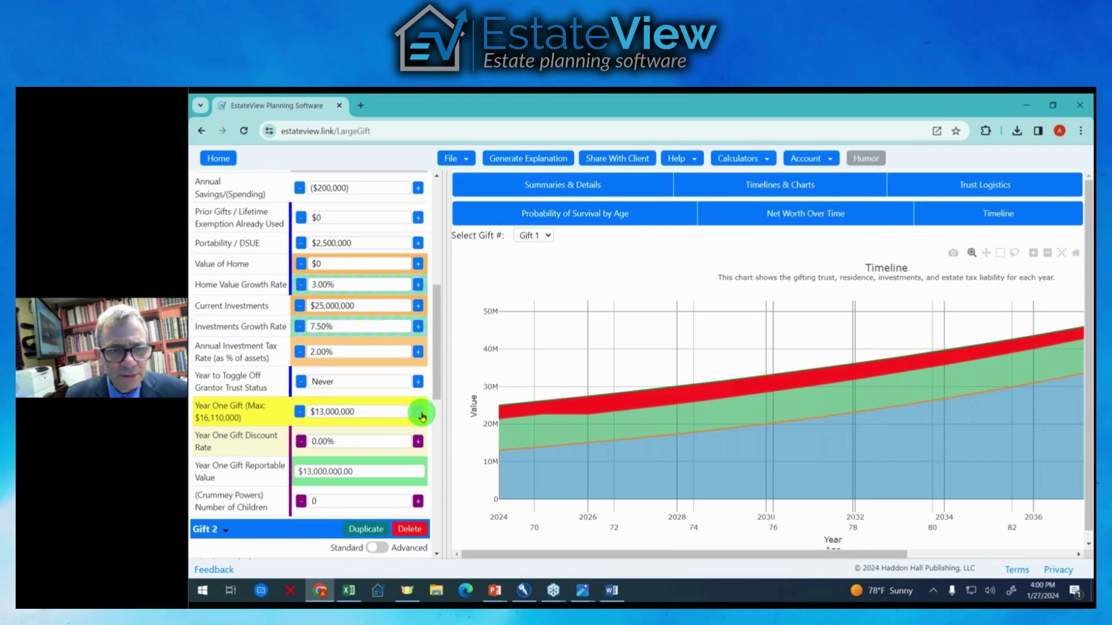
click(419, 413)
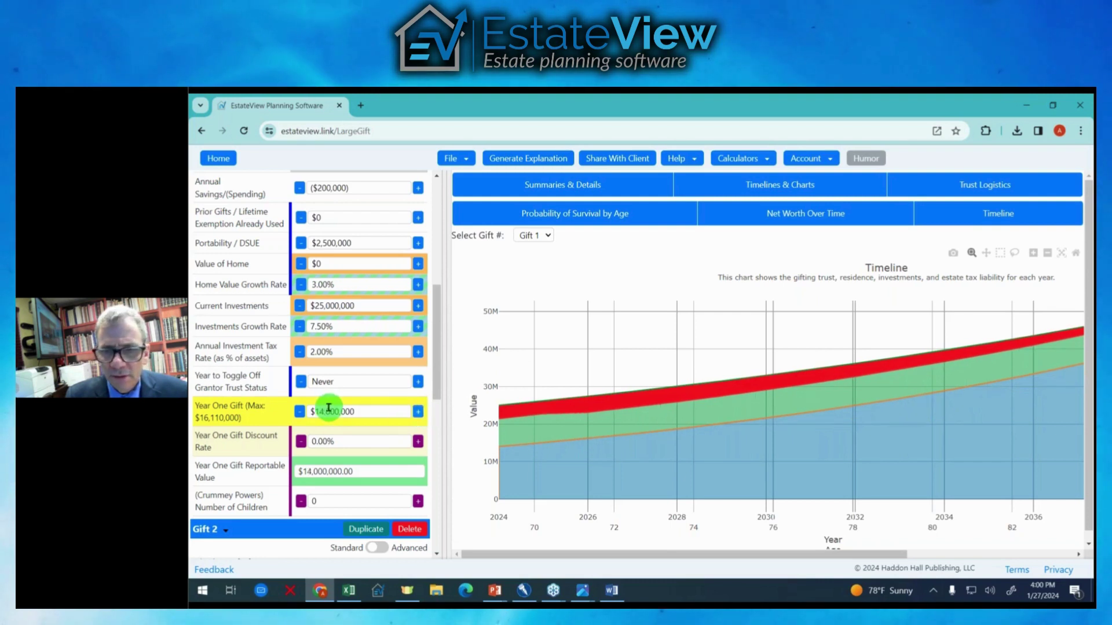
click(300, 411)
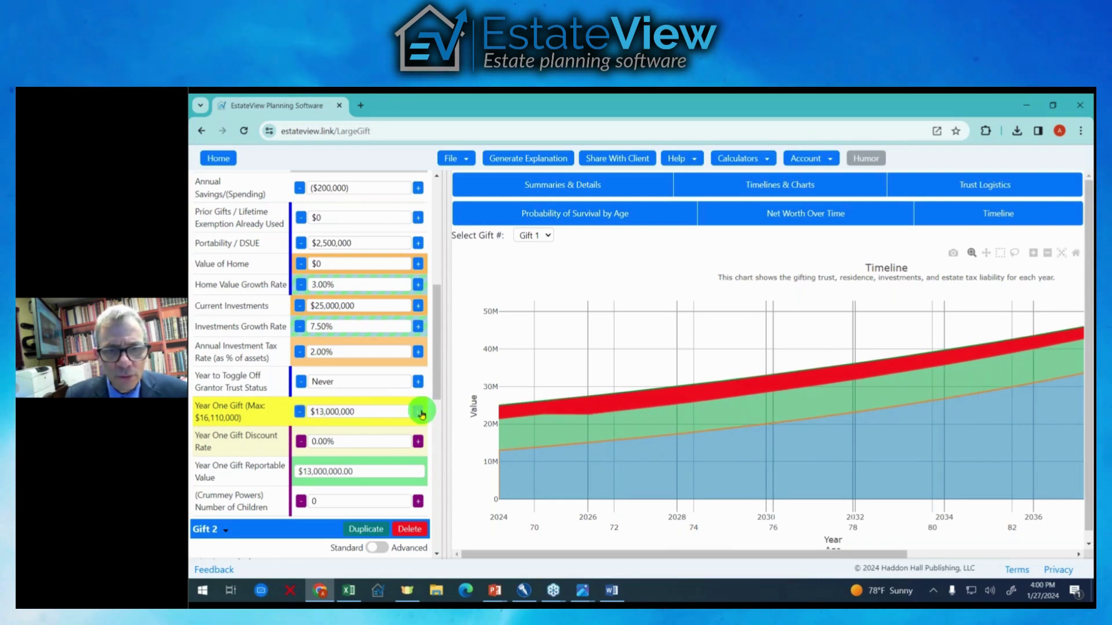
click(419, 411)
click(419, 412)
click(419, 412)
- Mark Gift 1 as a split gift and narrow the inputs pane to give the Timeline chart more room
scroll(391, 390, up, 5)
scroll(392, 388, up, 3)
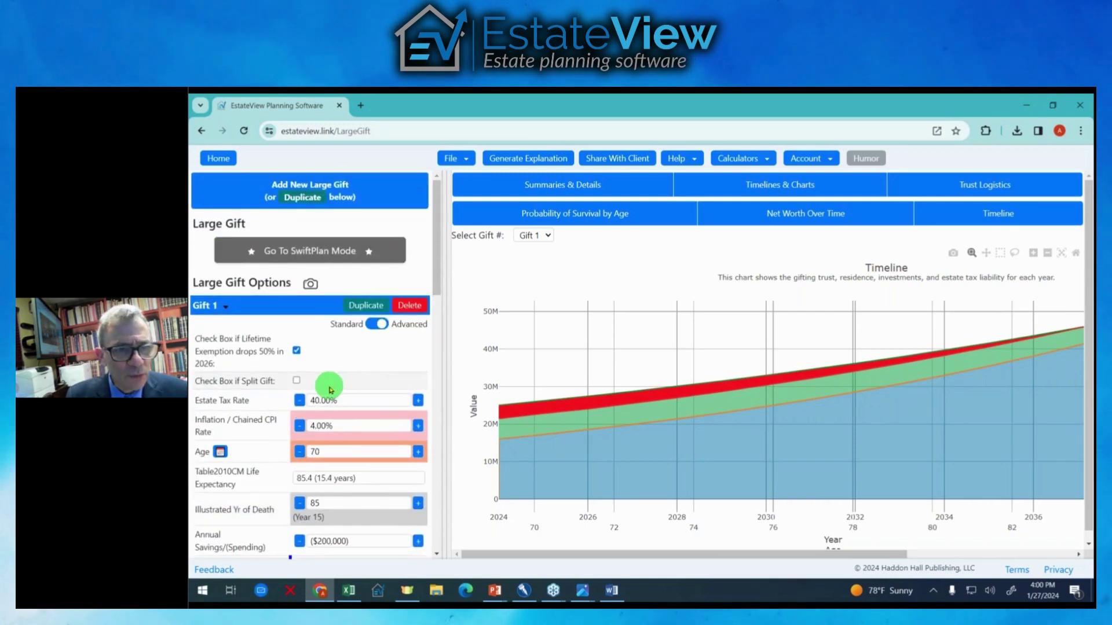
click(297, 380)
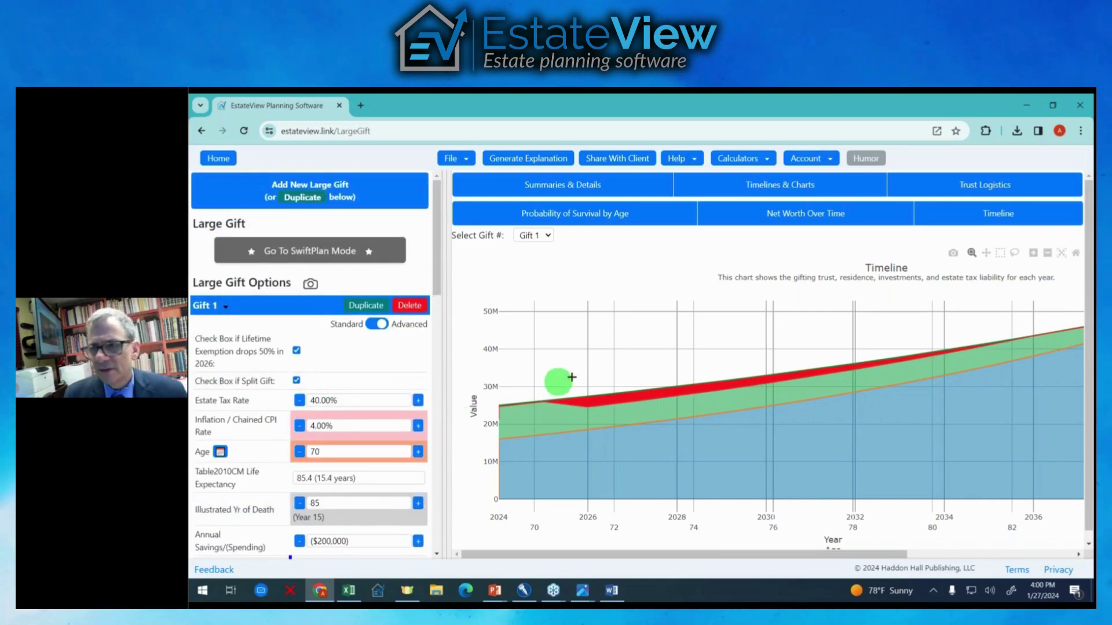
drag(449, 315, 401, 325)
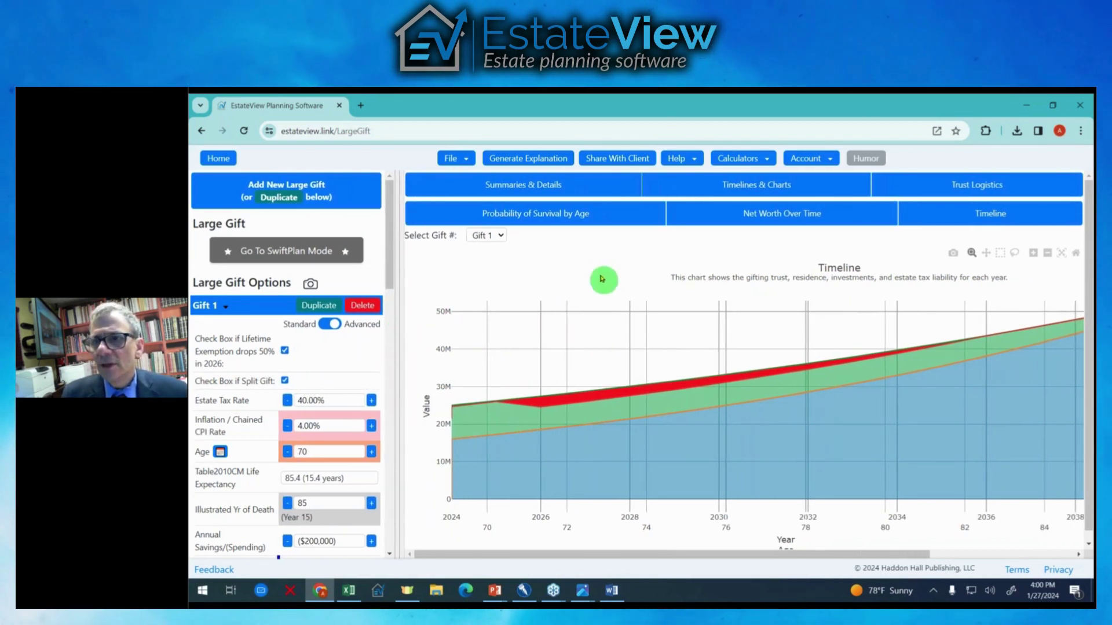
- View the Probability of Survival by Age chart and the Trust Logistics diagram for Gift 1, finishing on the survival chart
click(531, 218)
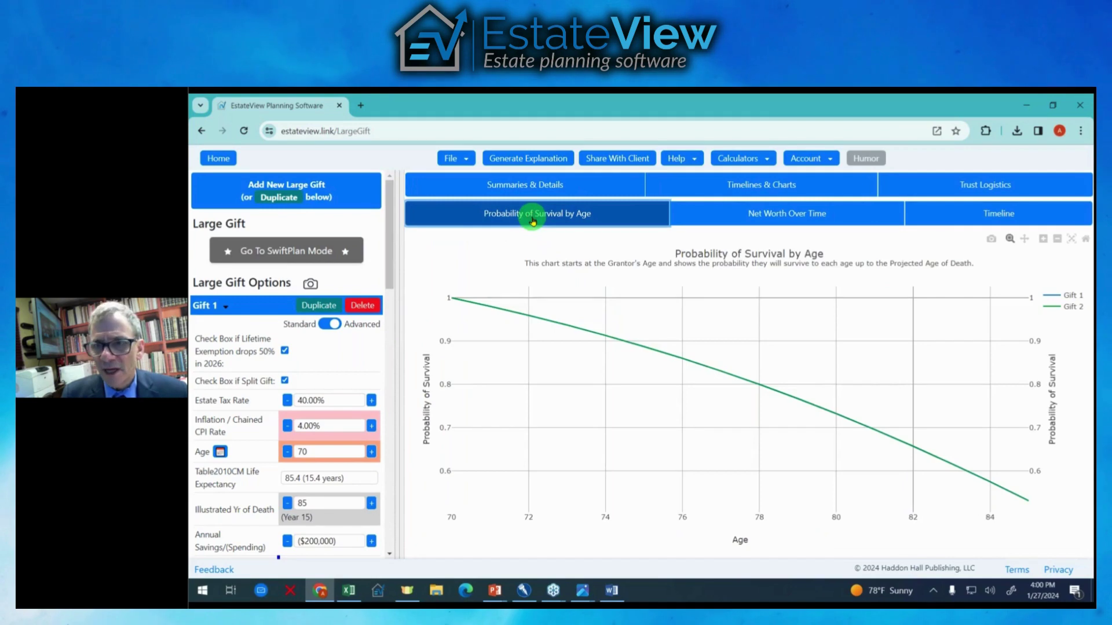
click(715, 193)
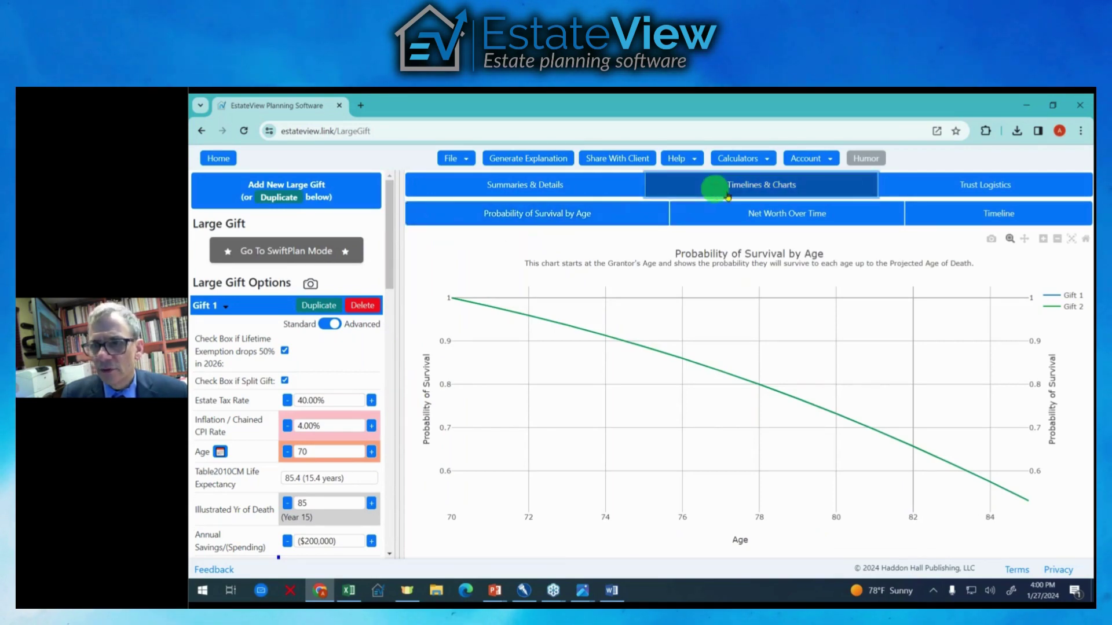
click(933, 184)
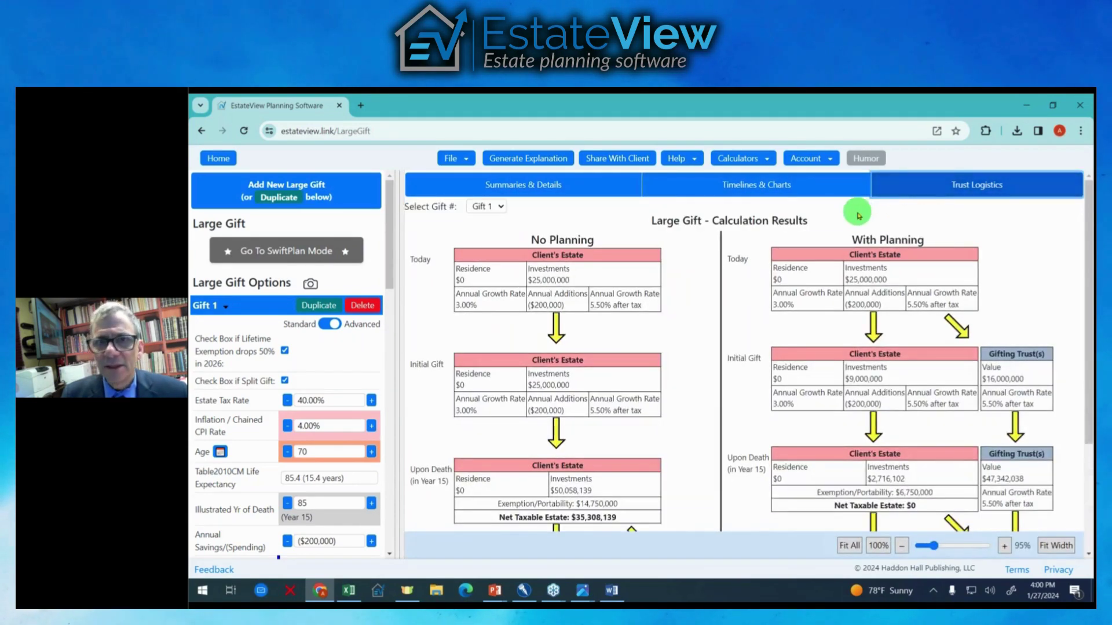
click(747, 187)
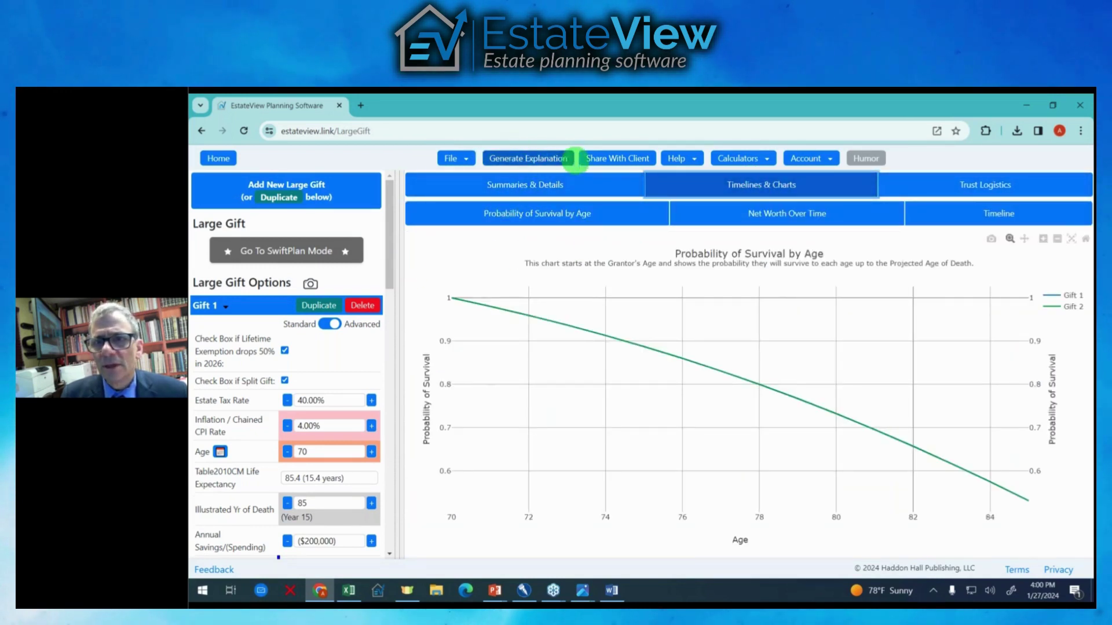
- Generate a PowerPoint Presentation explanation for LargeGift 1
click(550, 158)
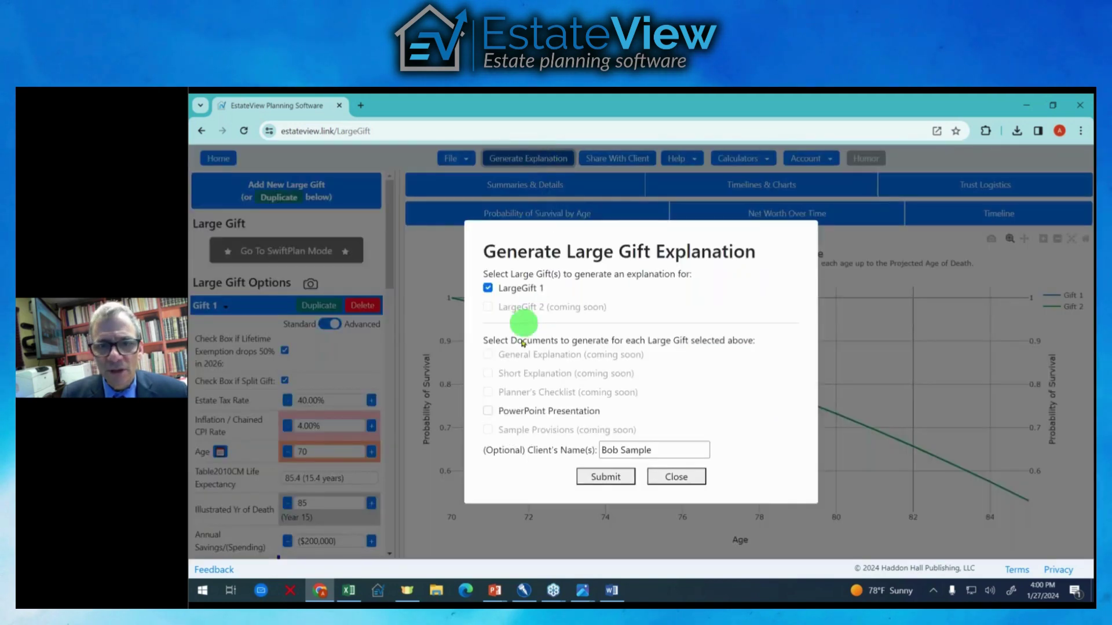
click(487, 410)
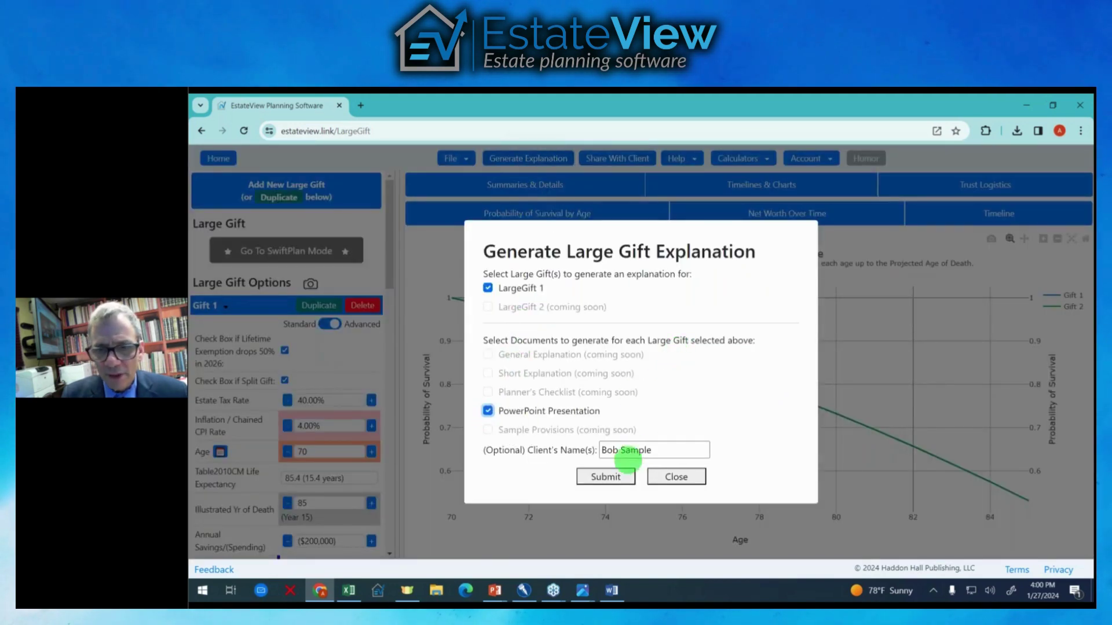
click(604, 476)
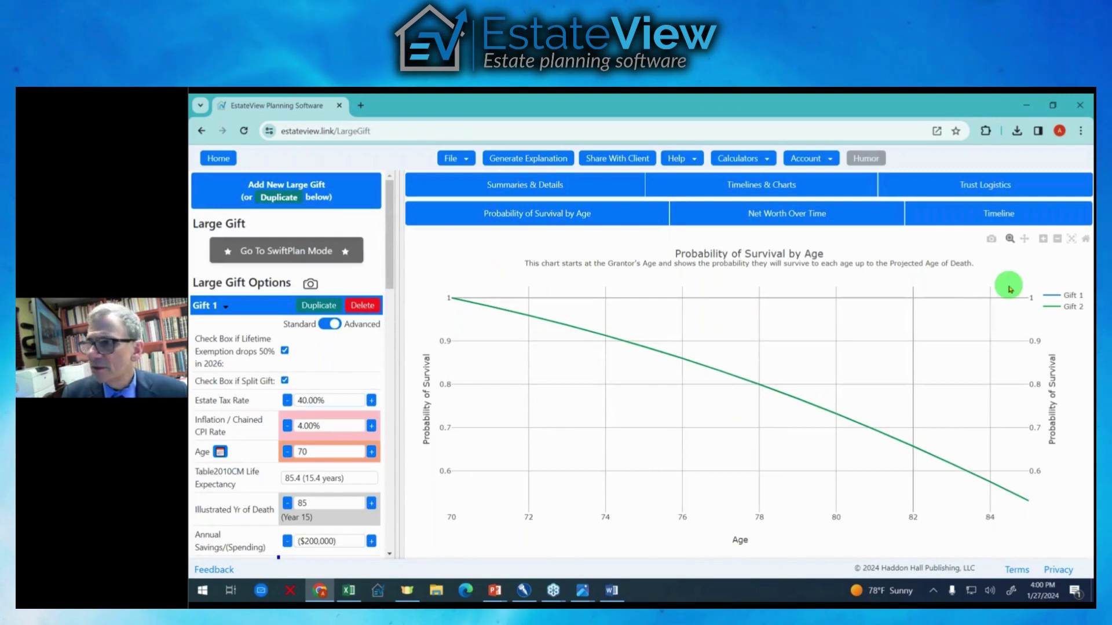
- Open the downloaded LargeGift presentation in PowerPoint and maximize its window
click(1017, 132)
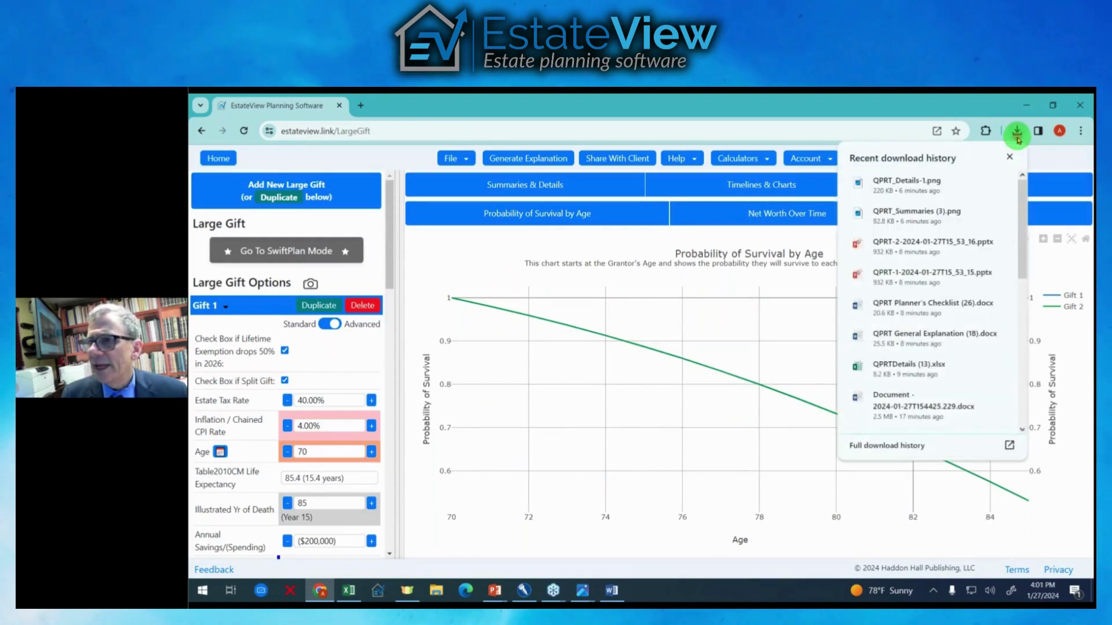
click(627, 282)
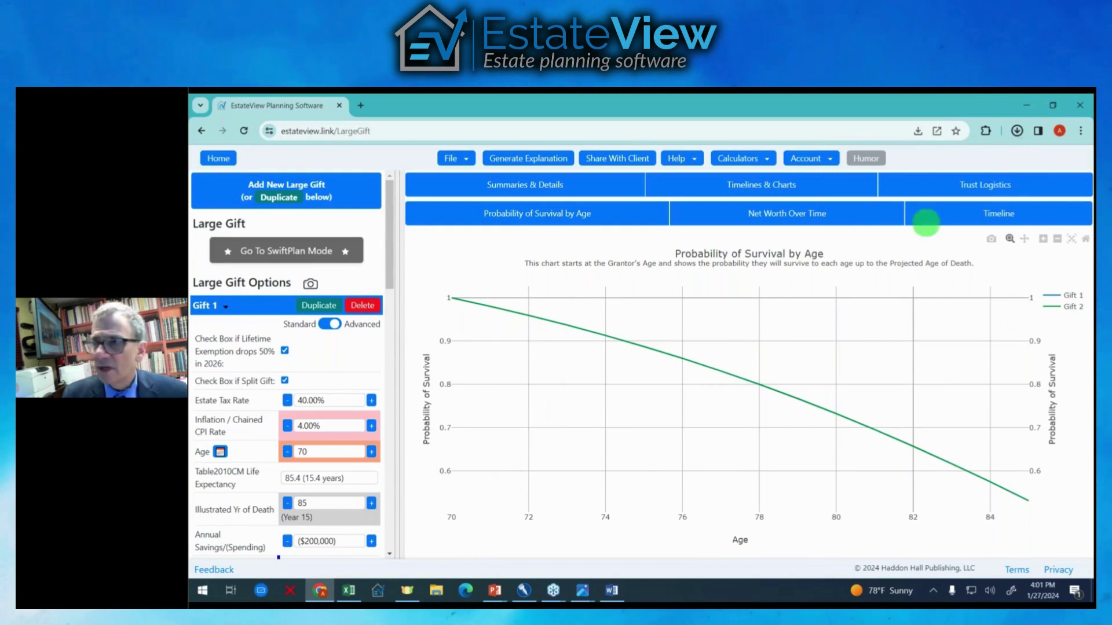
click(1016, 132)
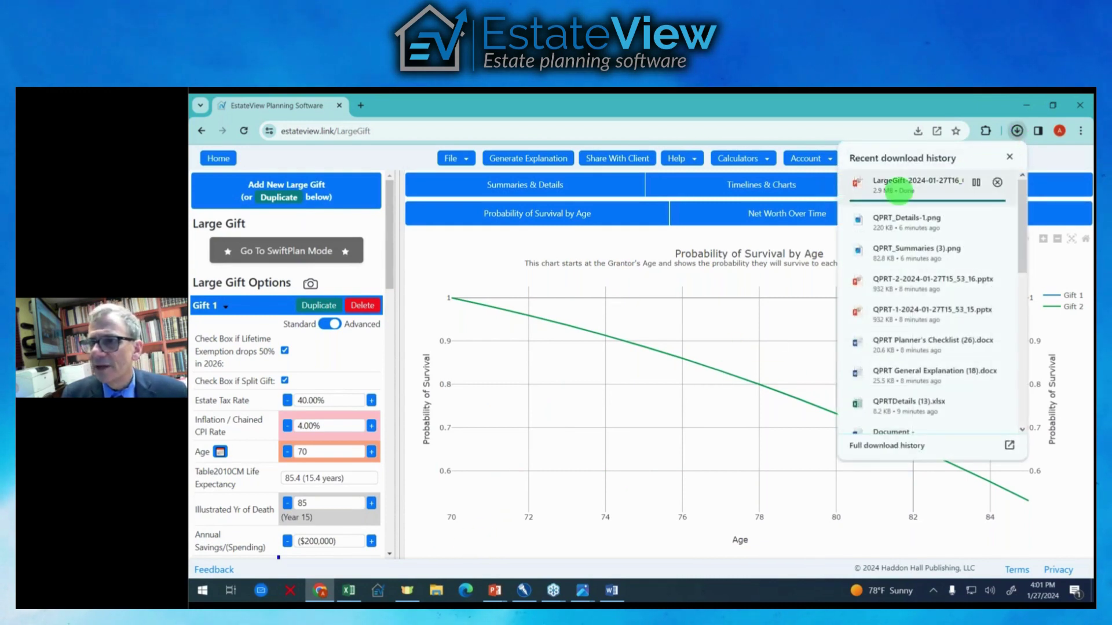
click(898, 186)
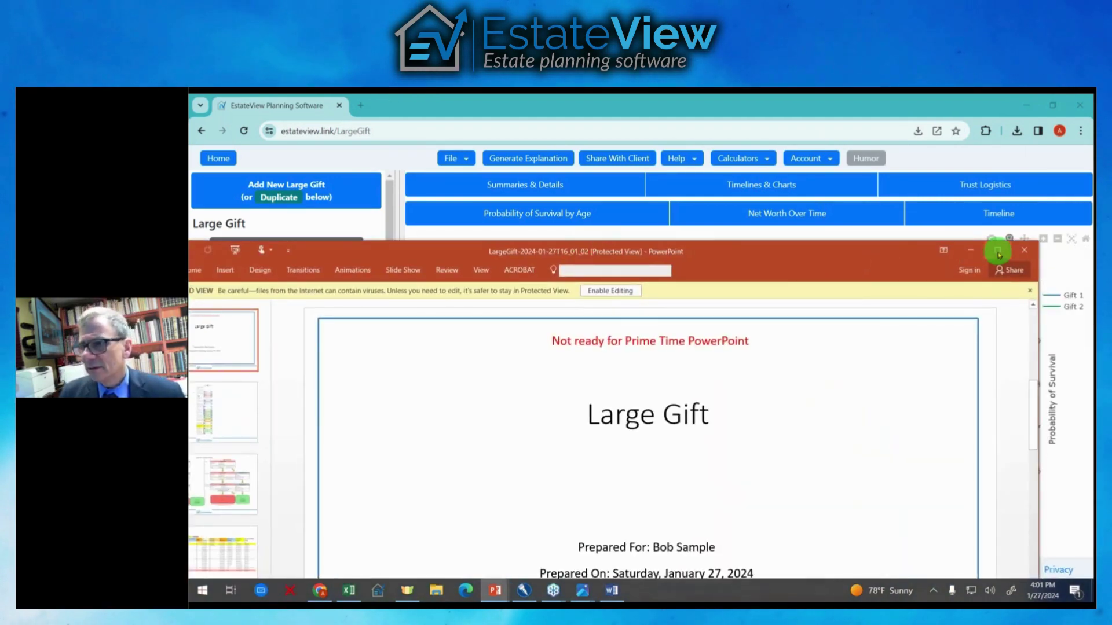
click(998, 252)
- Review the presentation's slides covering the gift inputs, the No Planning and With Planning diagrams, and the yearly details table
scroll(865, 333, down, 1)
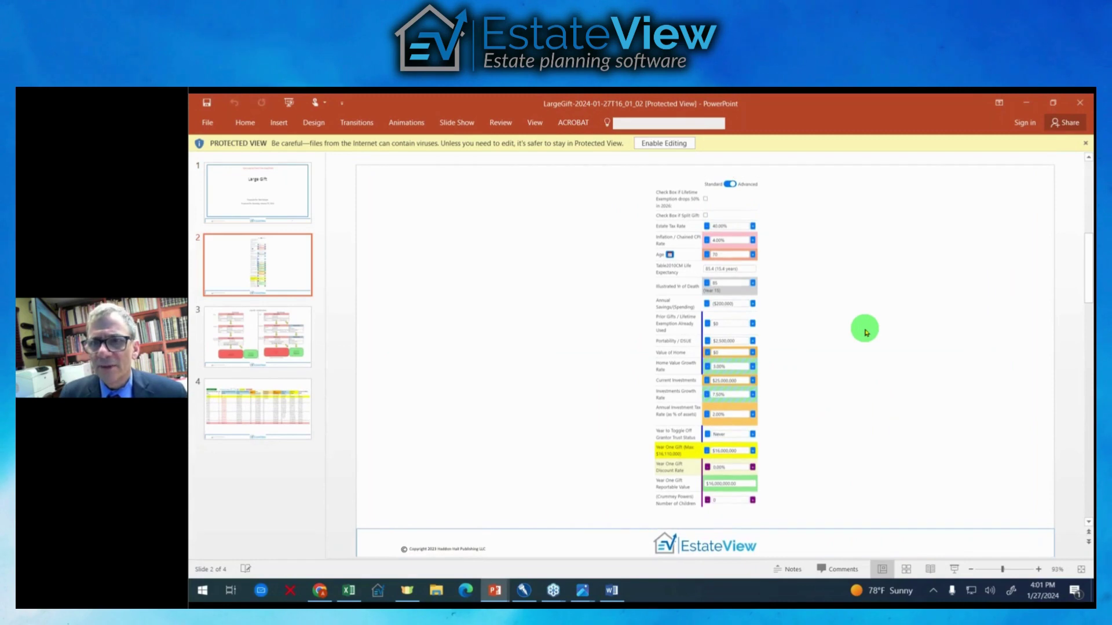
scroll(865, 333, down, 1)
scroll(865, 333, down, 2)
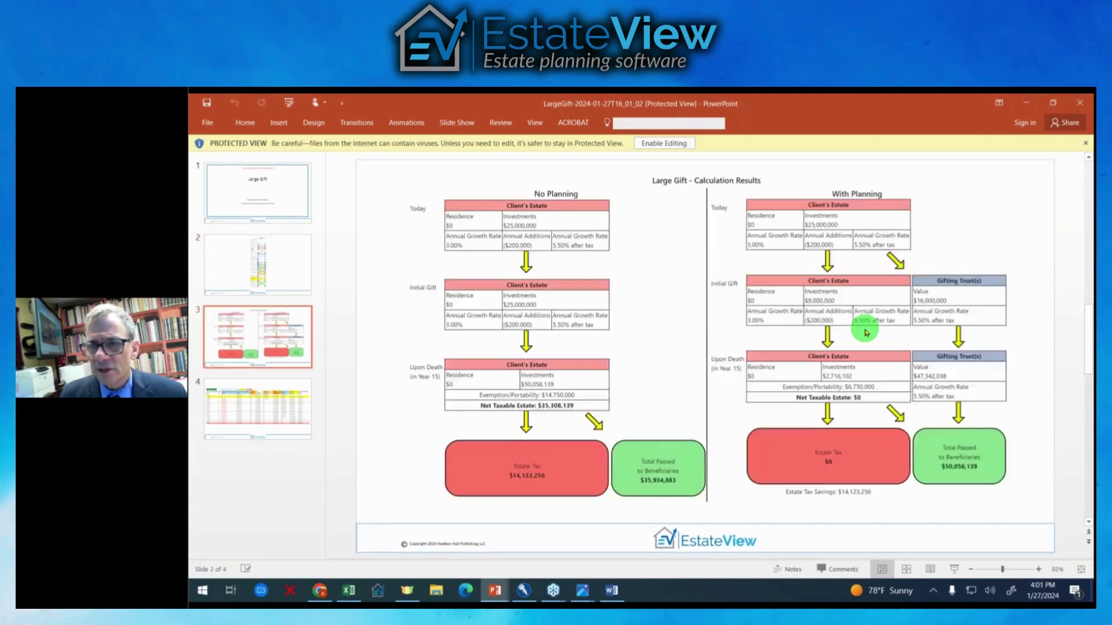
scroll(865, 333, down, 2)
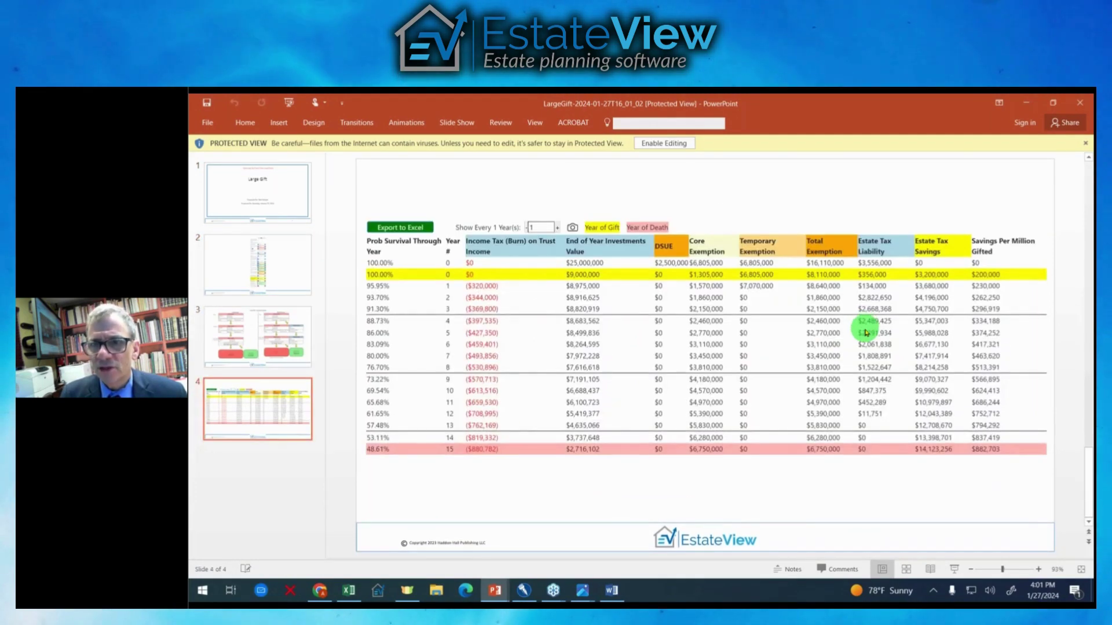
scroll(865, 333, up, 3)
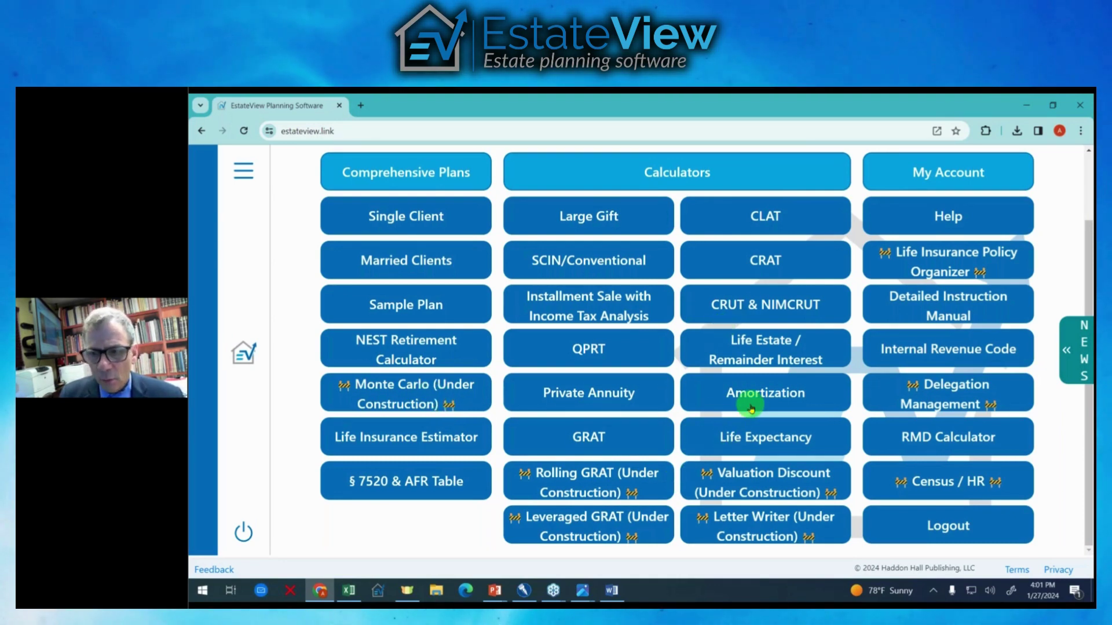
- Open the Life Insurance Policy Organizer from the home page and look over its sample policy table
click(938, 261)
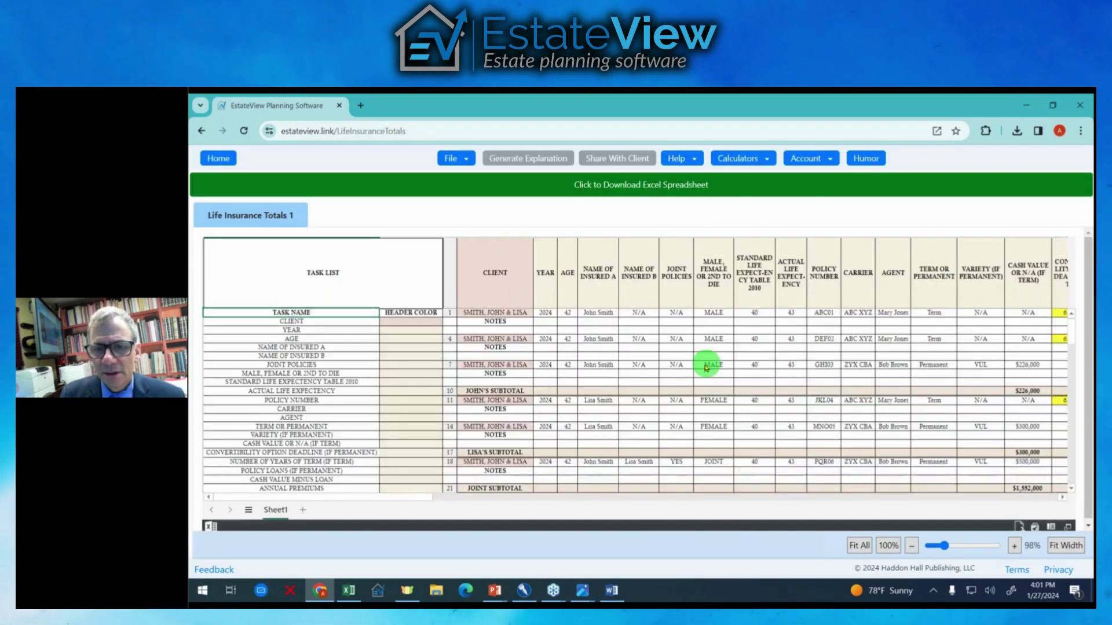
scroll(702, 372, down, 5)
scroll(701, 373, up, 5)
scroll(701, 373, down, 5)
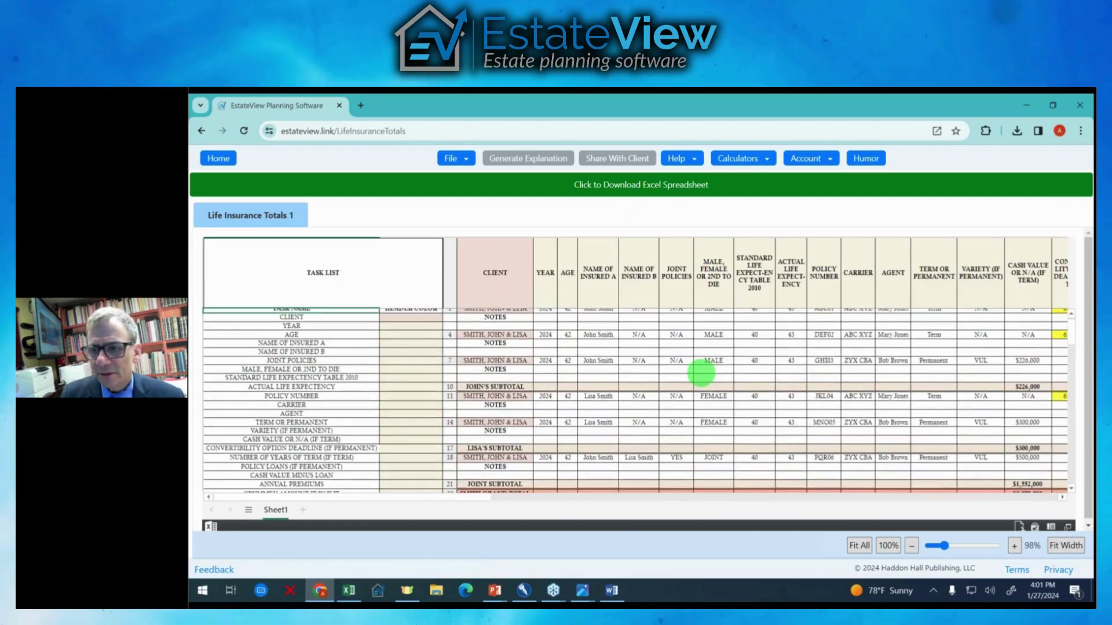
scroll(702, 367, up, 5)
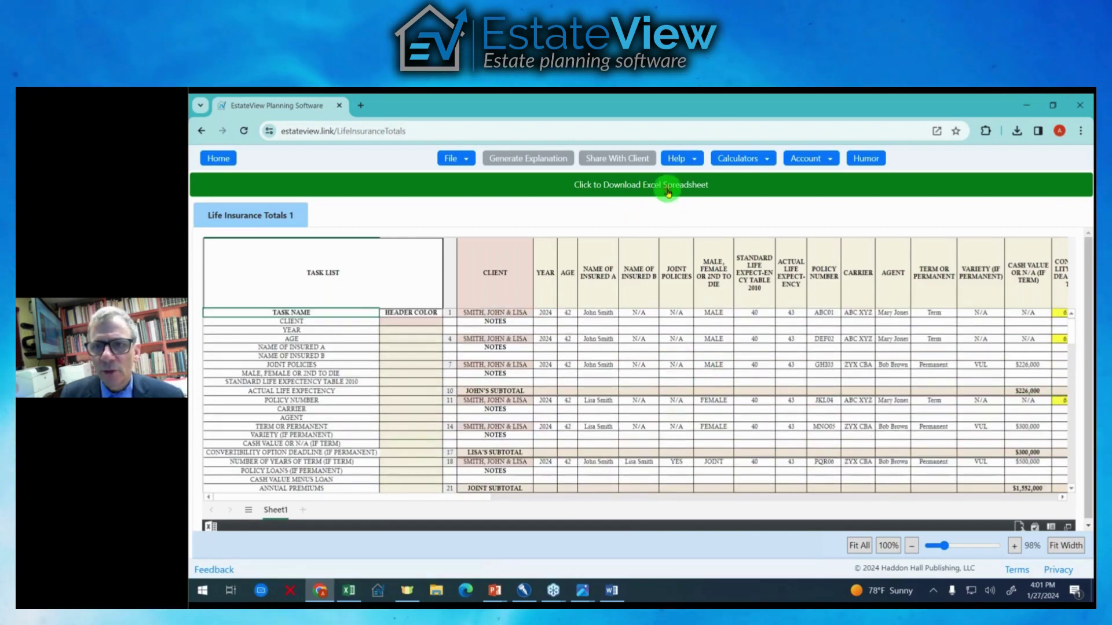
- Download the life insurance Excel spreadsheet, then open it in Excel and examine its policy rows and columns
click(668, 192)
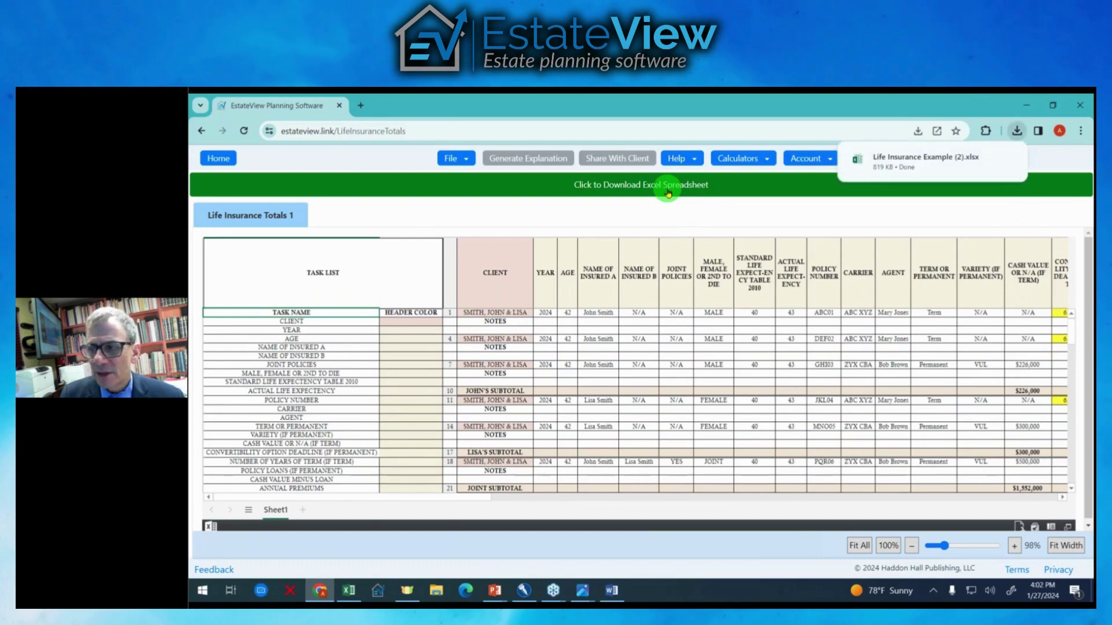
click(861, 159)
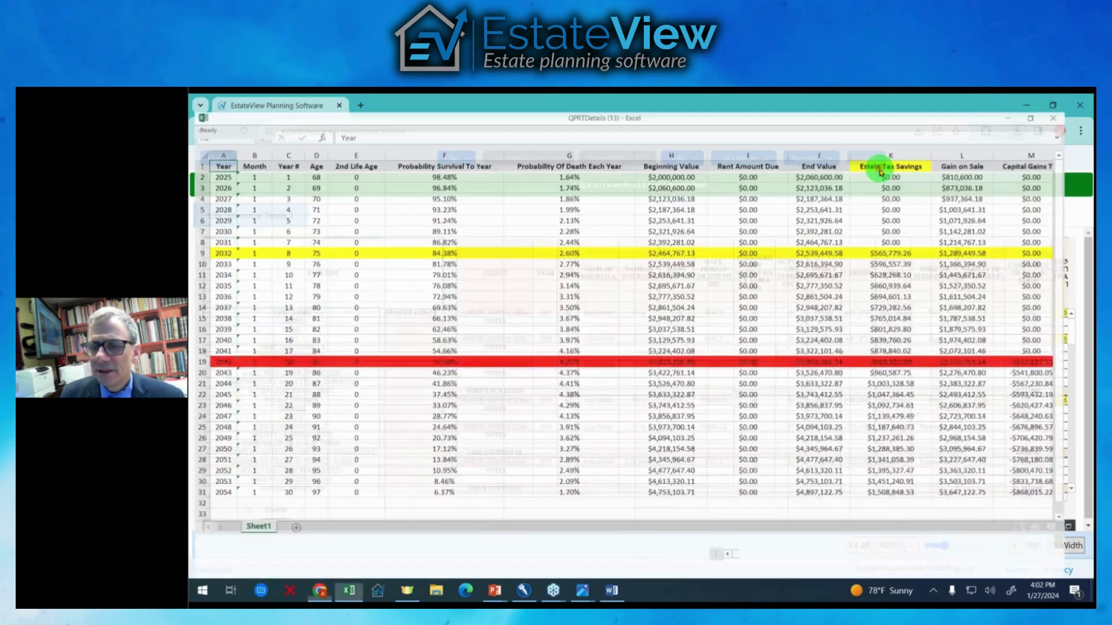
scroll(691, 283, down, 2)
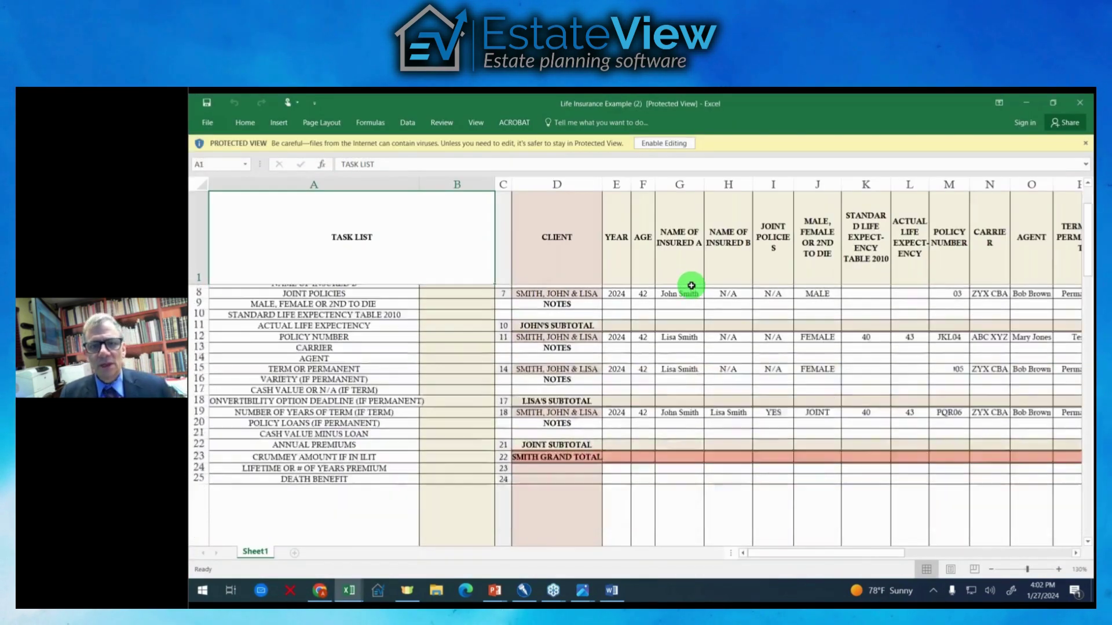
scroll(691, 283, up, 2)
scroll(675, 322, down, 2)
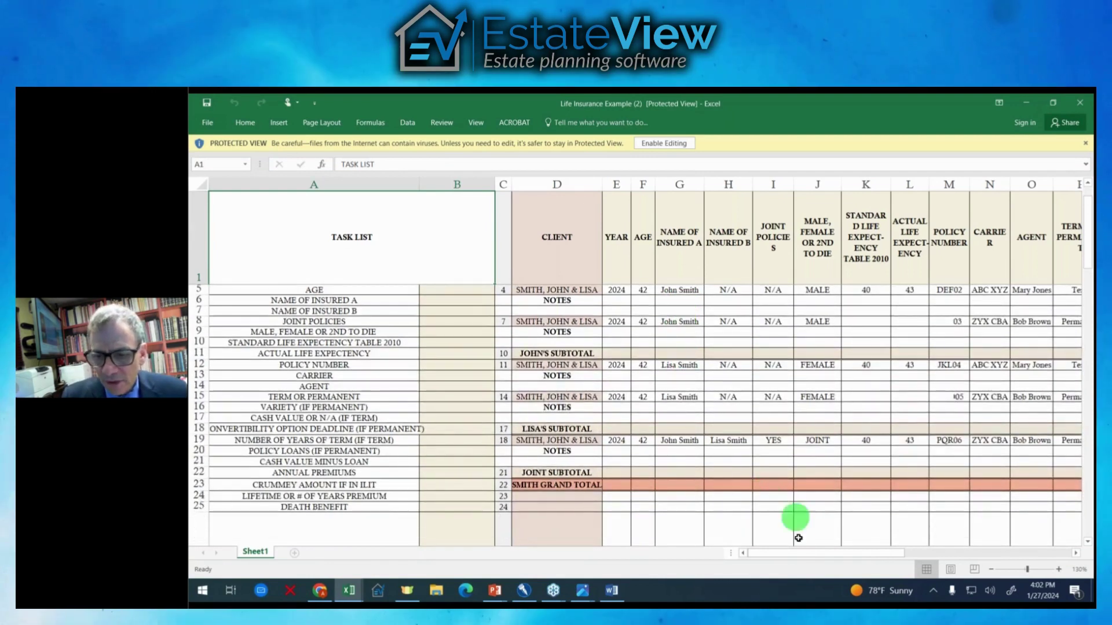
drag(801, 559, 1000, 548)
scroll(879, 498, down, 2)
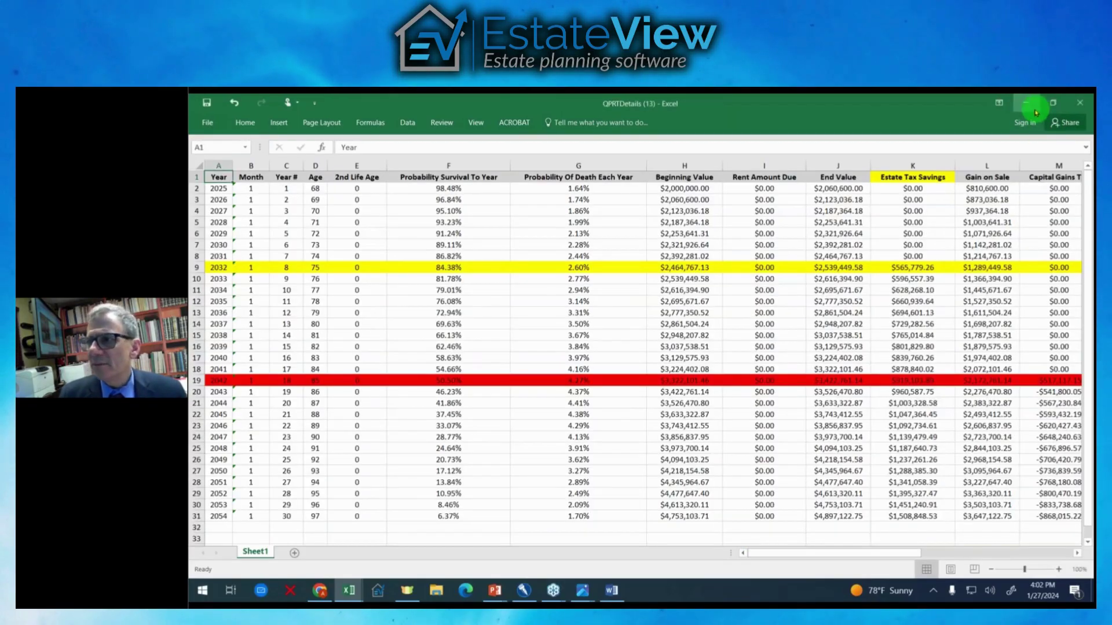
- Minimize the QPRTDetails workbook and return EstateView to its home page, showing the full list of calculators
click(1026, 103)
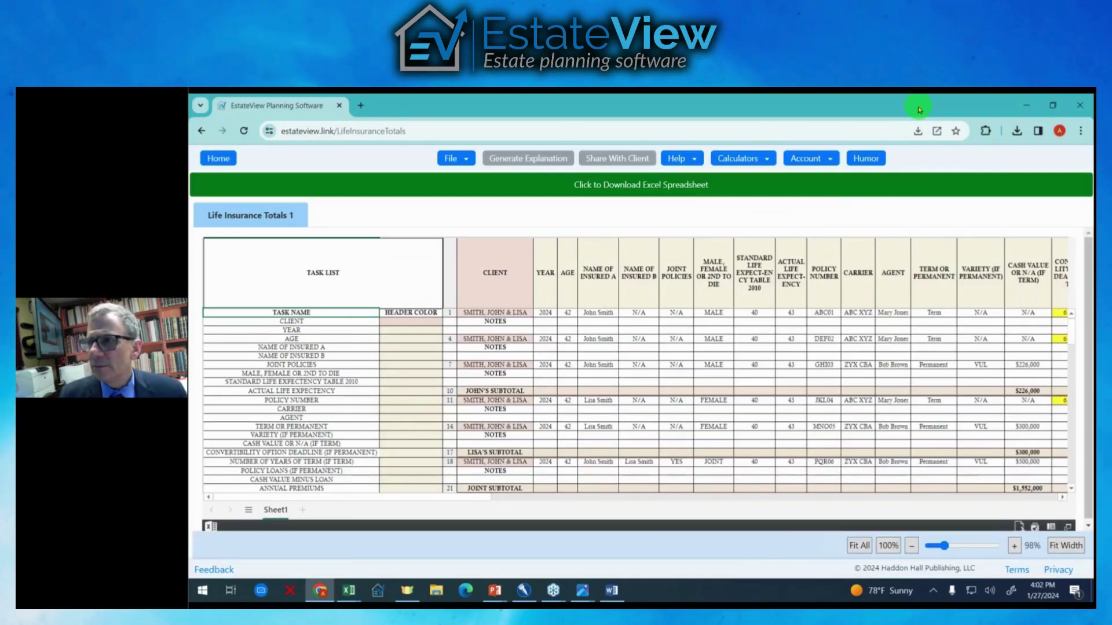
drag(938, 112, 876, 144)
click(322, 193)
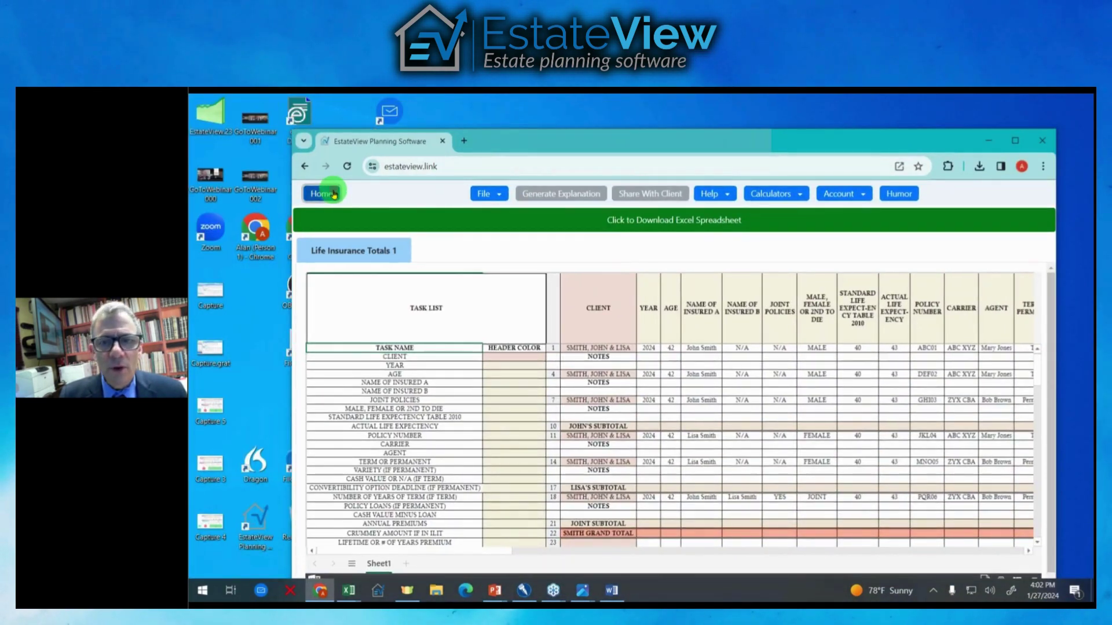
click(1019, 145)
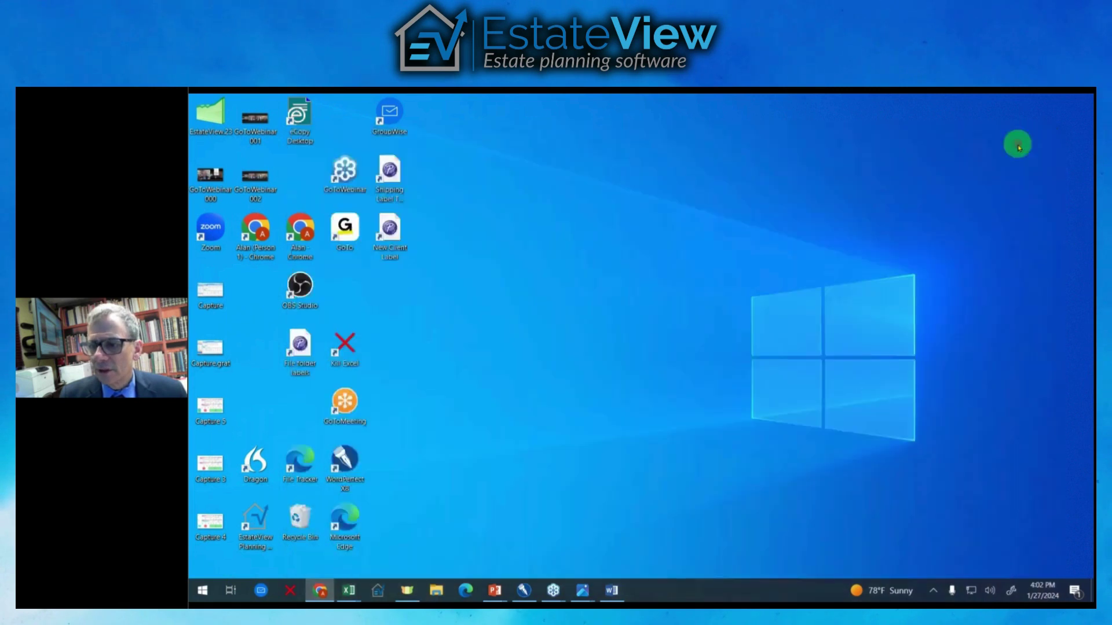
scroll(816, 393, down, 2)
scroll(817, 399, down, 1)
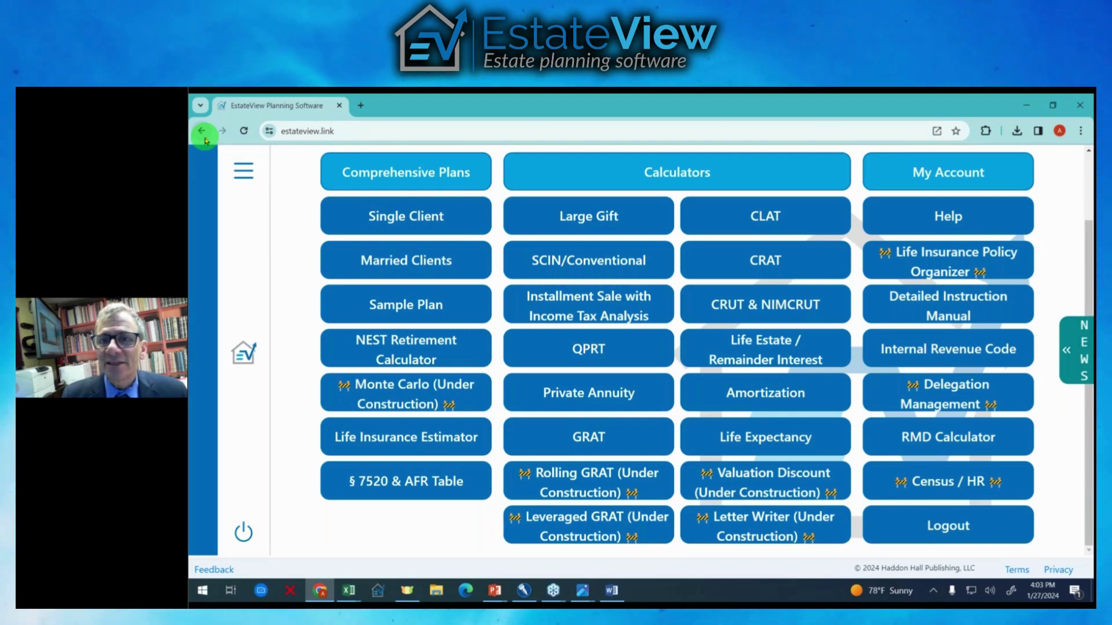
- Search the web for "estateviewinfo" from the browser's address bar
click(342, 133)
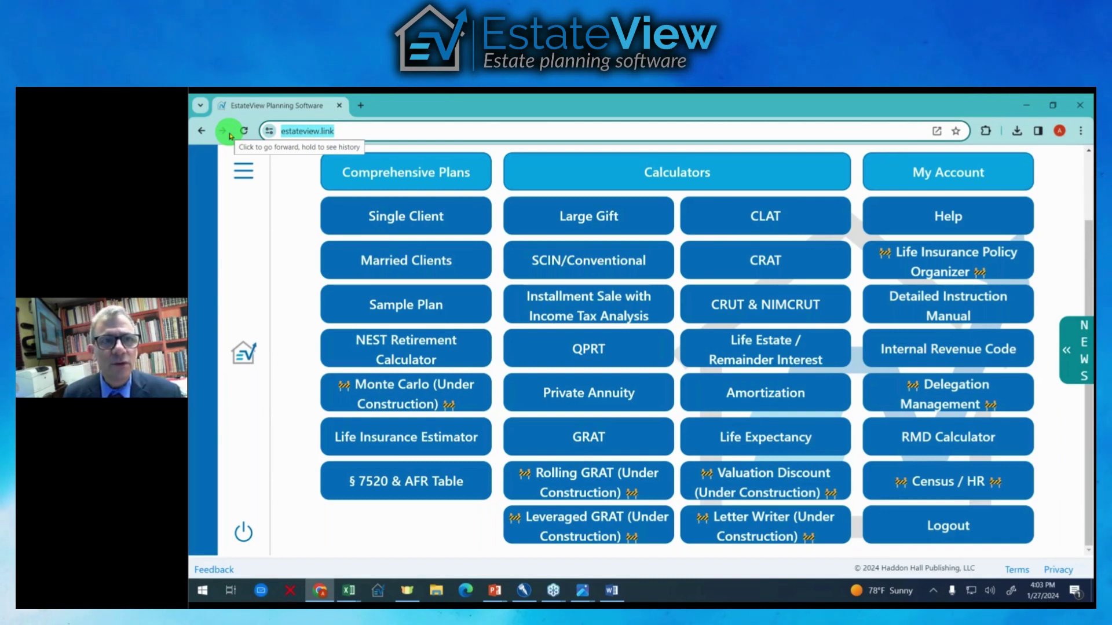
text(desta)
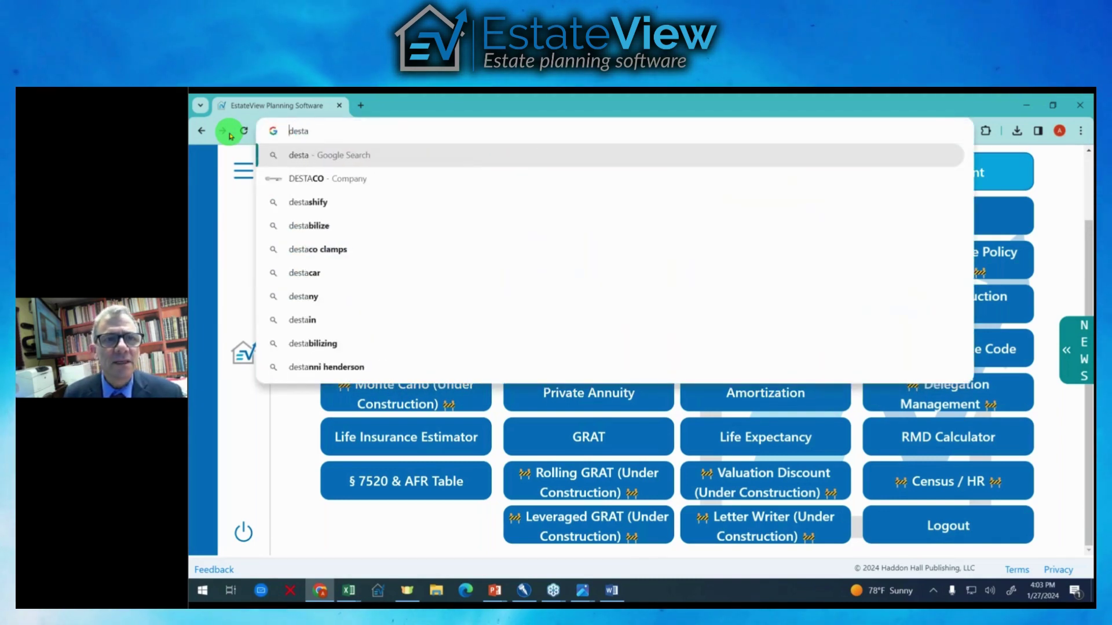
key(BackSpace)
key(BackSpace)
key(BackSpace)
key(BackSpace)
key(BackSpace)
text(estate)
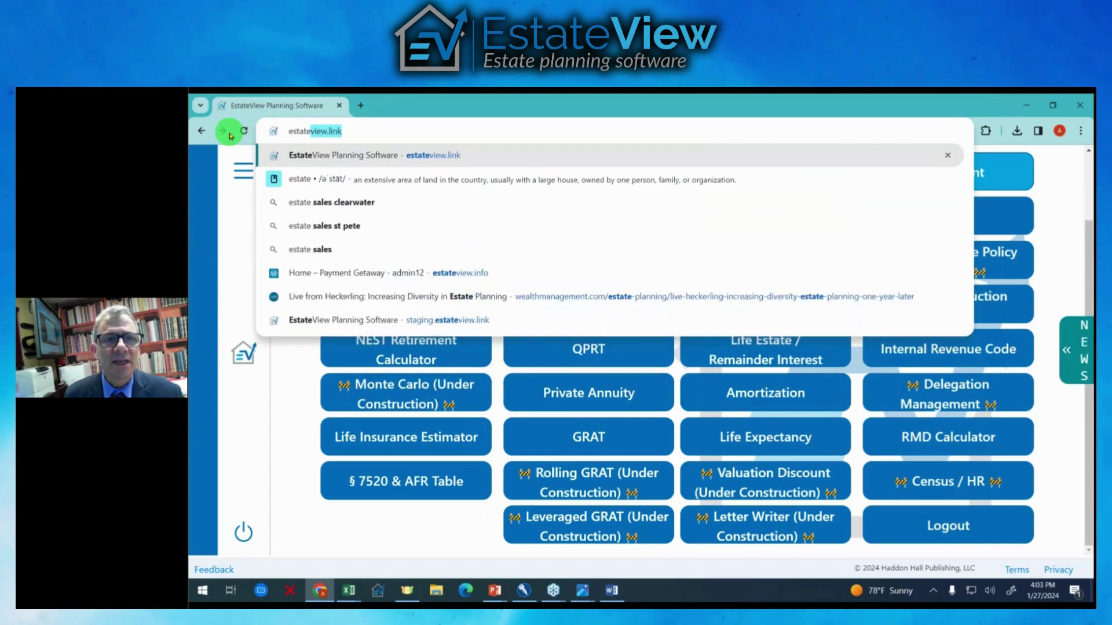
text(viewinfo)
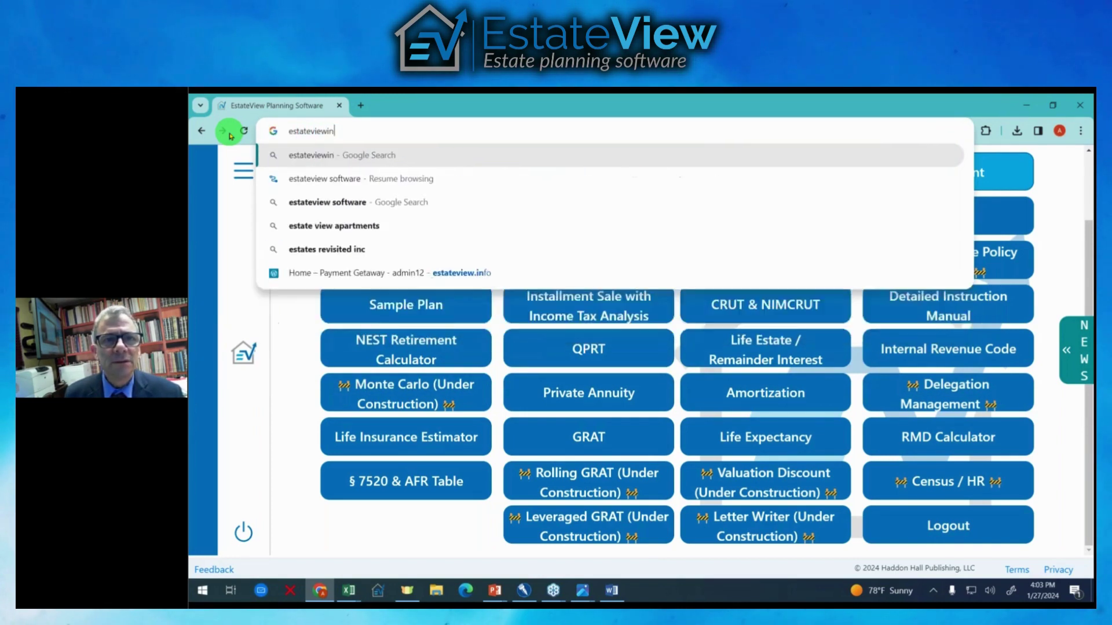
key(Return)
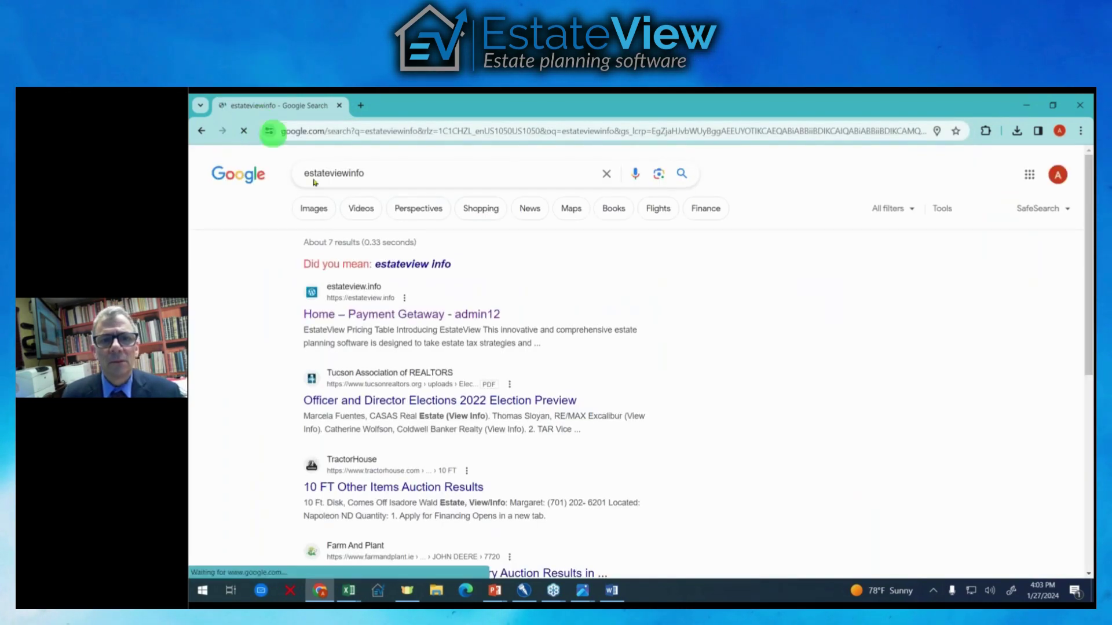
- Change the web search to "estateview.info" and open the EstateView website from the results
drag(373, 173, 256, 174)
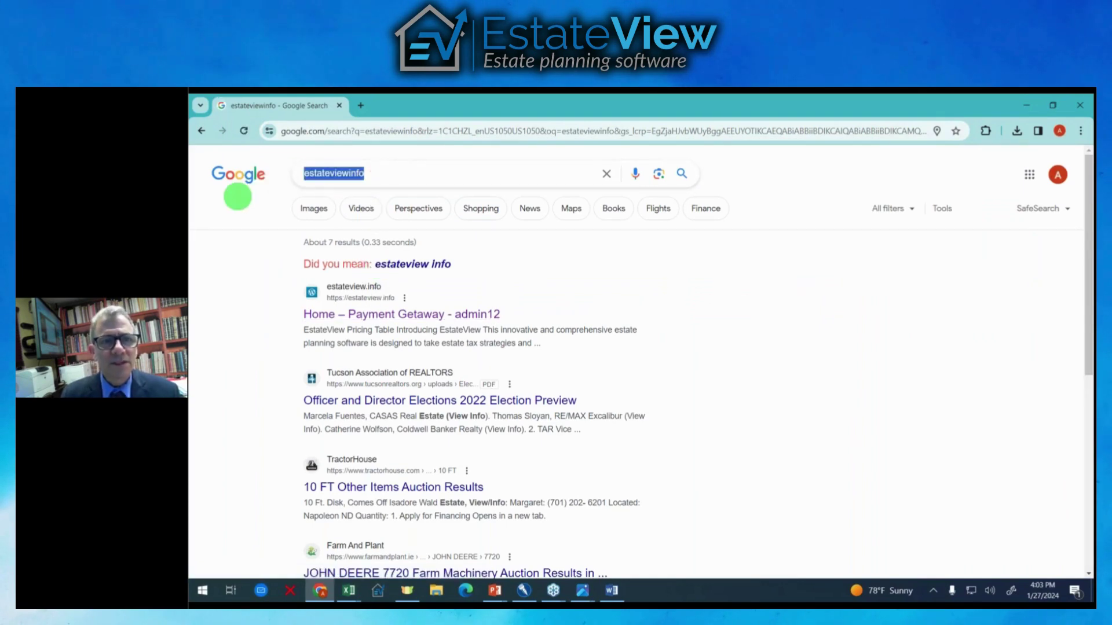
text(estateview.in)
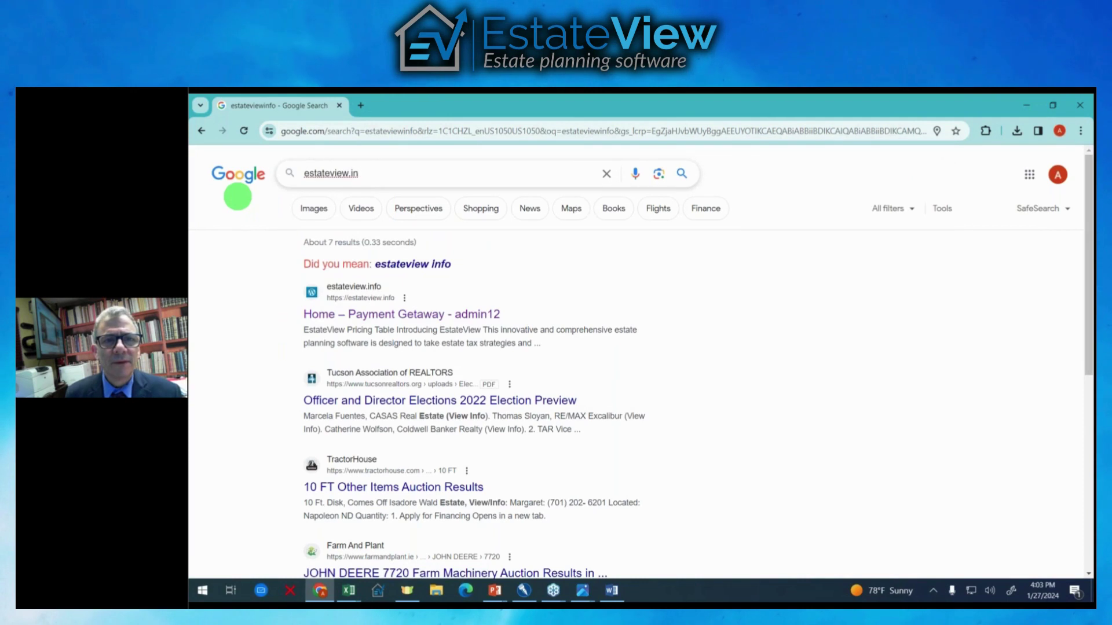
text(fo)
key(Return)
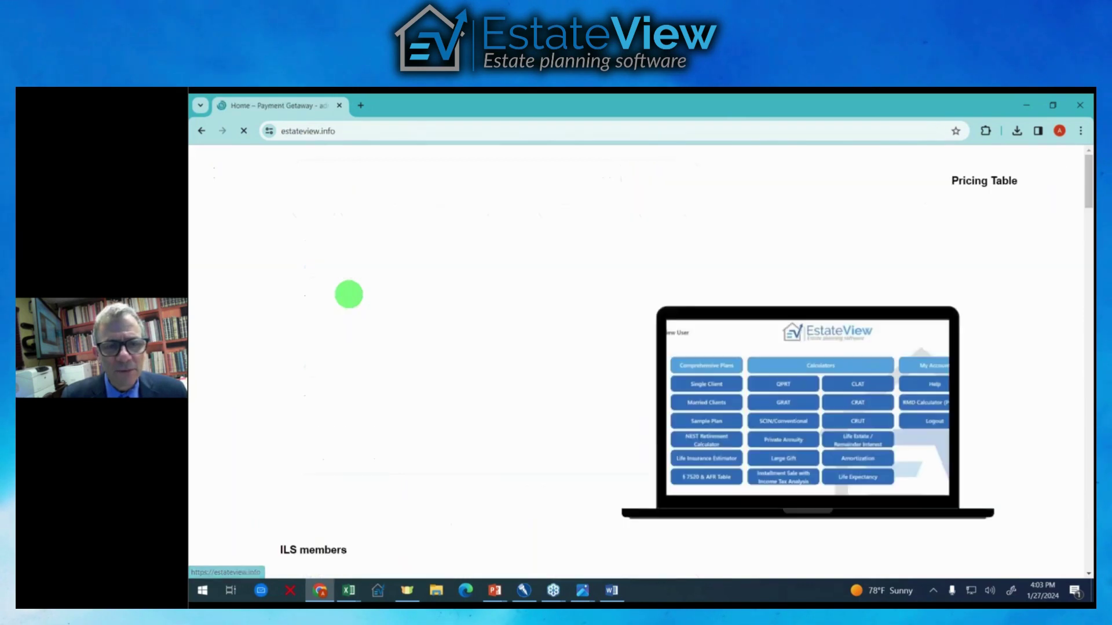
- Look through the EstateView site's introduction and key features, and review the founding subscriber prices for the three versions
scroll(566, 334, down, 12)
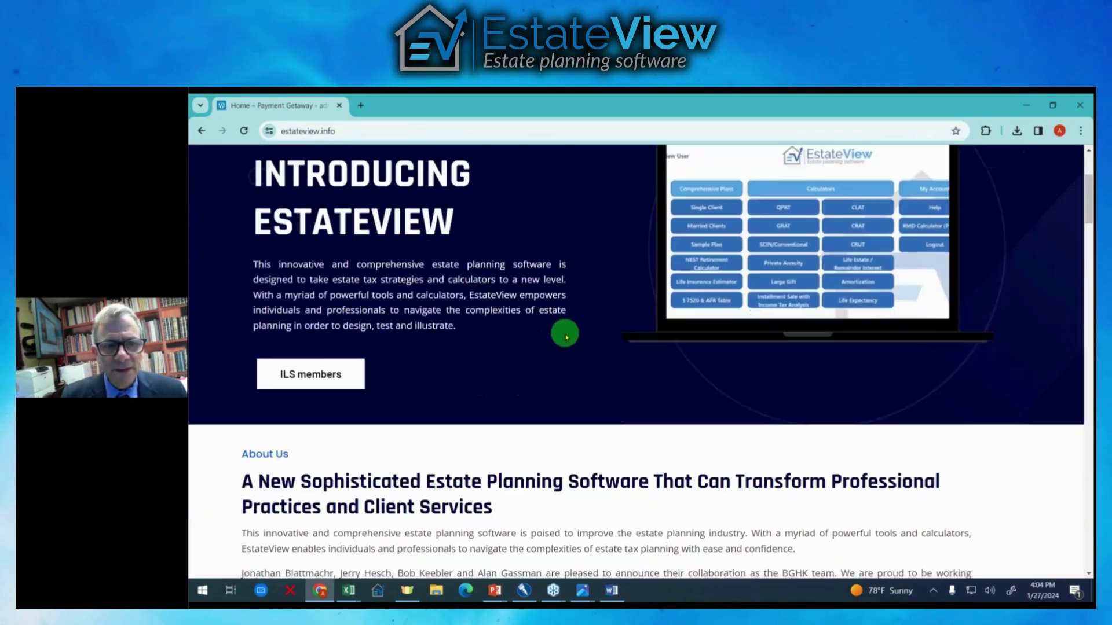
scroll(566, 337, down, 6)
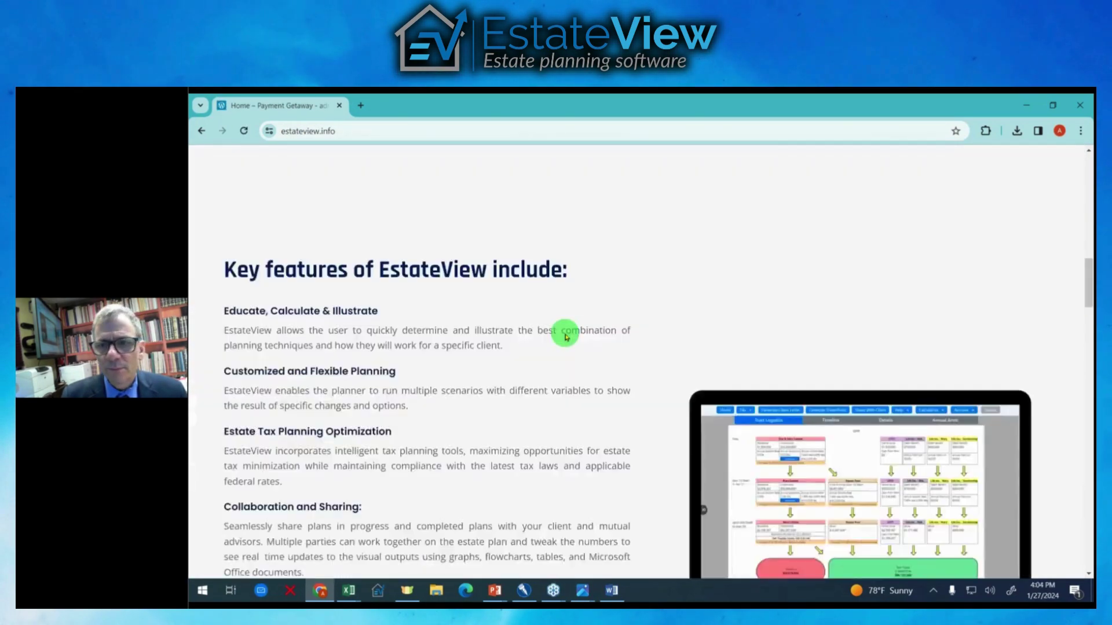
scroll(568, 337, up, 6)
scroll(569, 337, down, 4)
scroll(570, 336, down, 15)
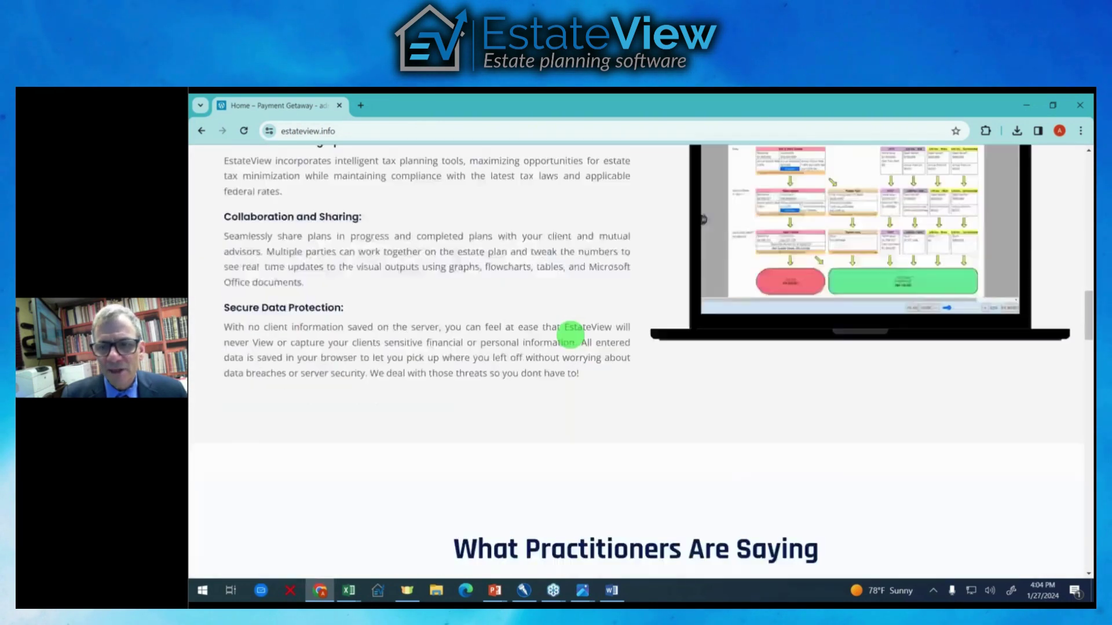
scroll(571, 334, up, 3)
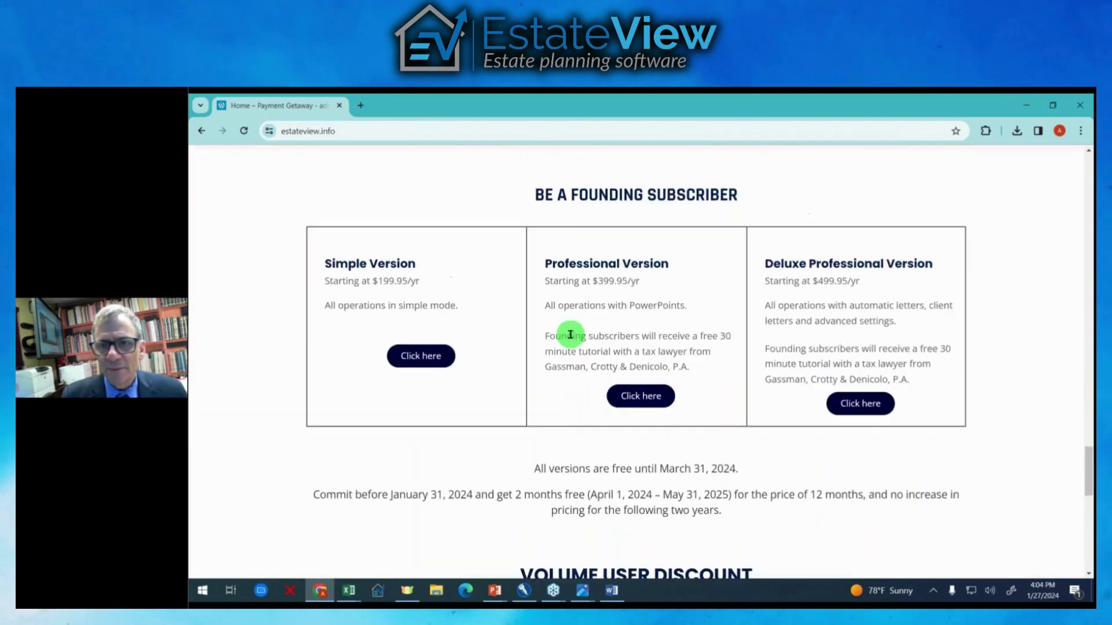
scroll(569, 333, down, 5)
scroll(569, 334, up, 4)
scroll(570, 335, up, 1)
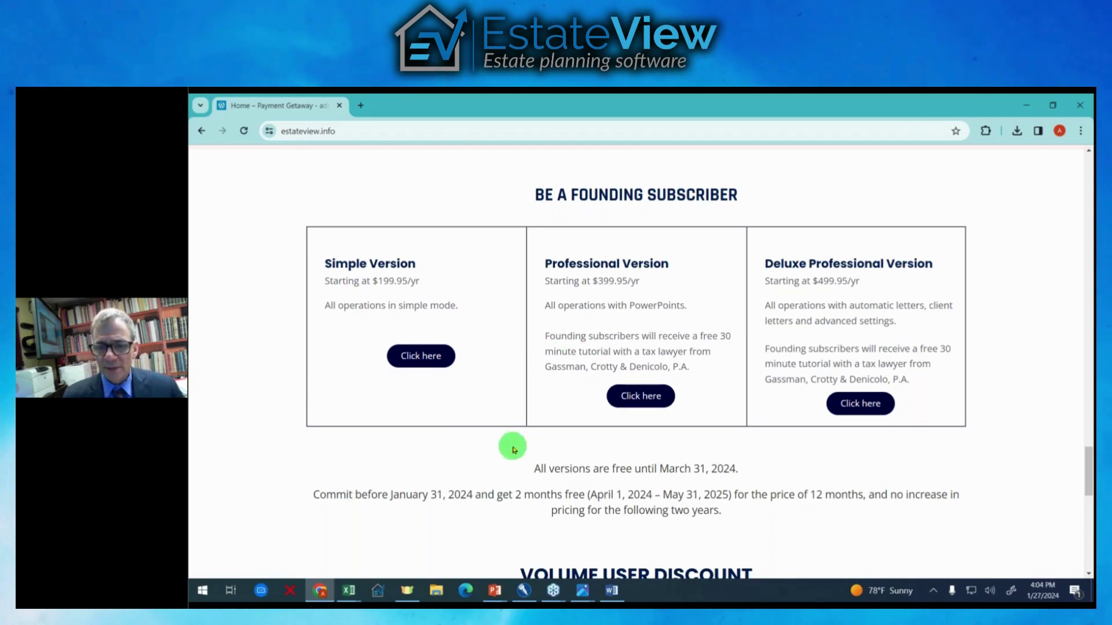
- Examine the Volume User Discount table's units, discounts and version prices, and return to the search results
scroll(635, 429, down, 7)
scroll(635, 432, down, 2)
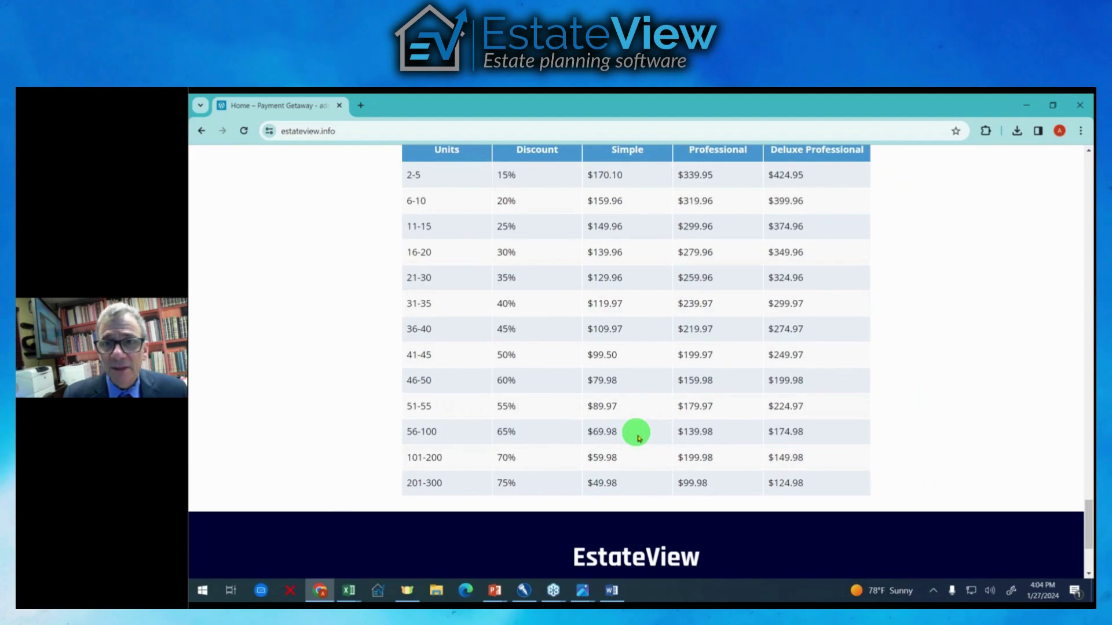
scroll(637, 440, up, 1)
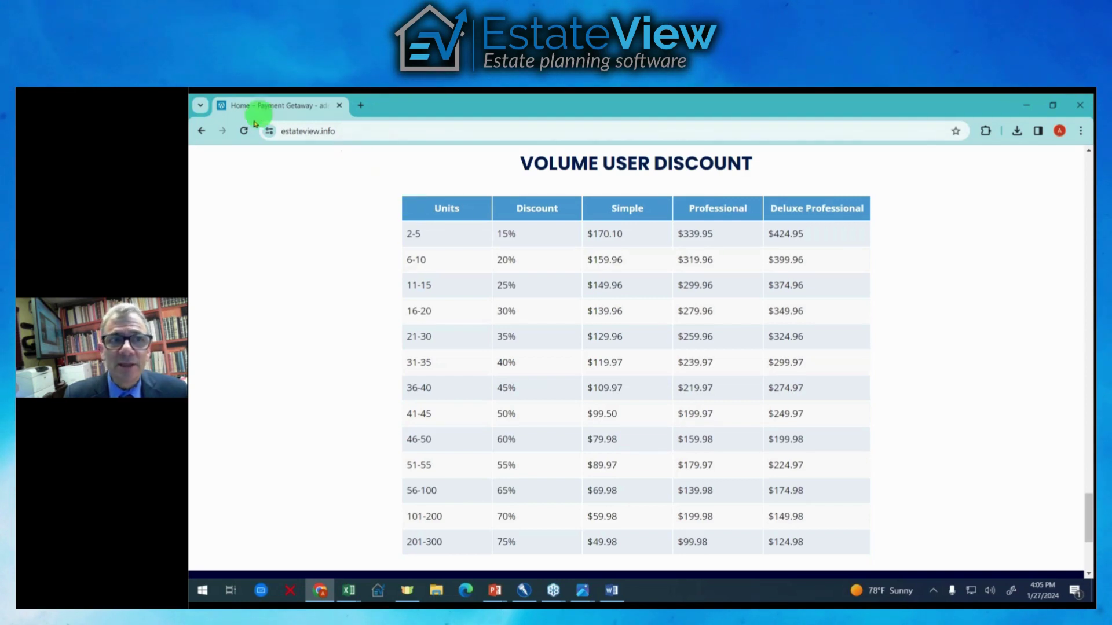
click(202, 131)
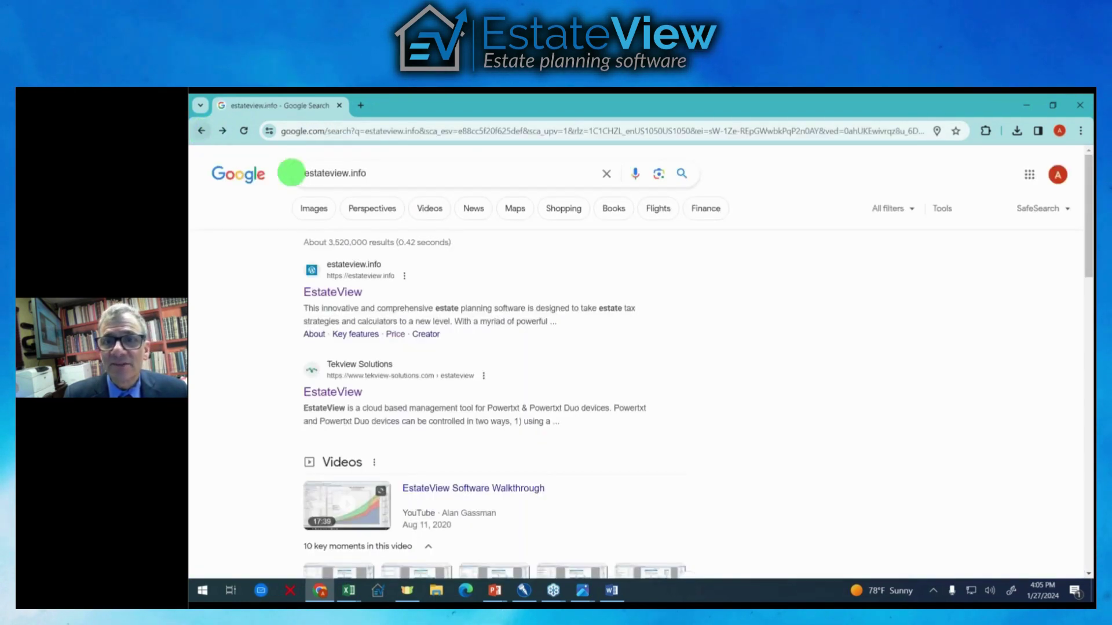